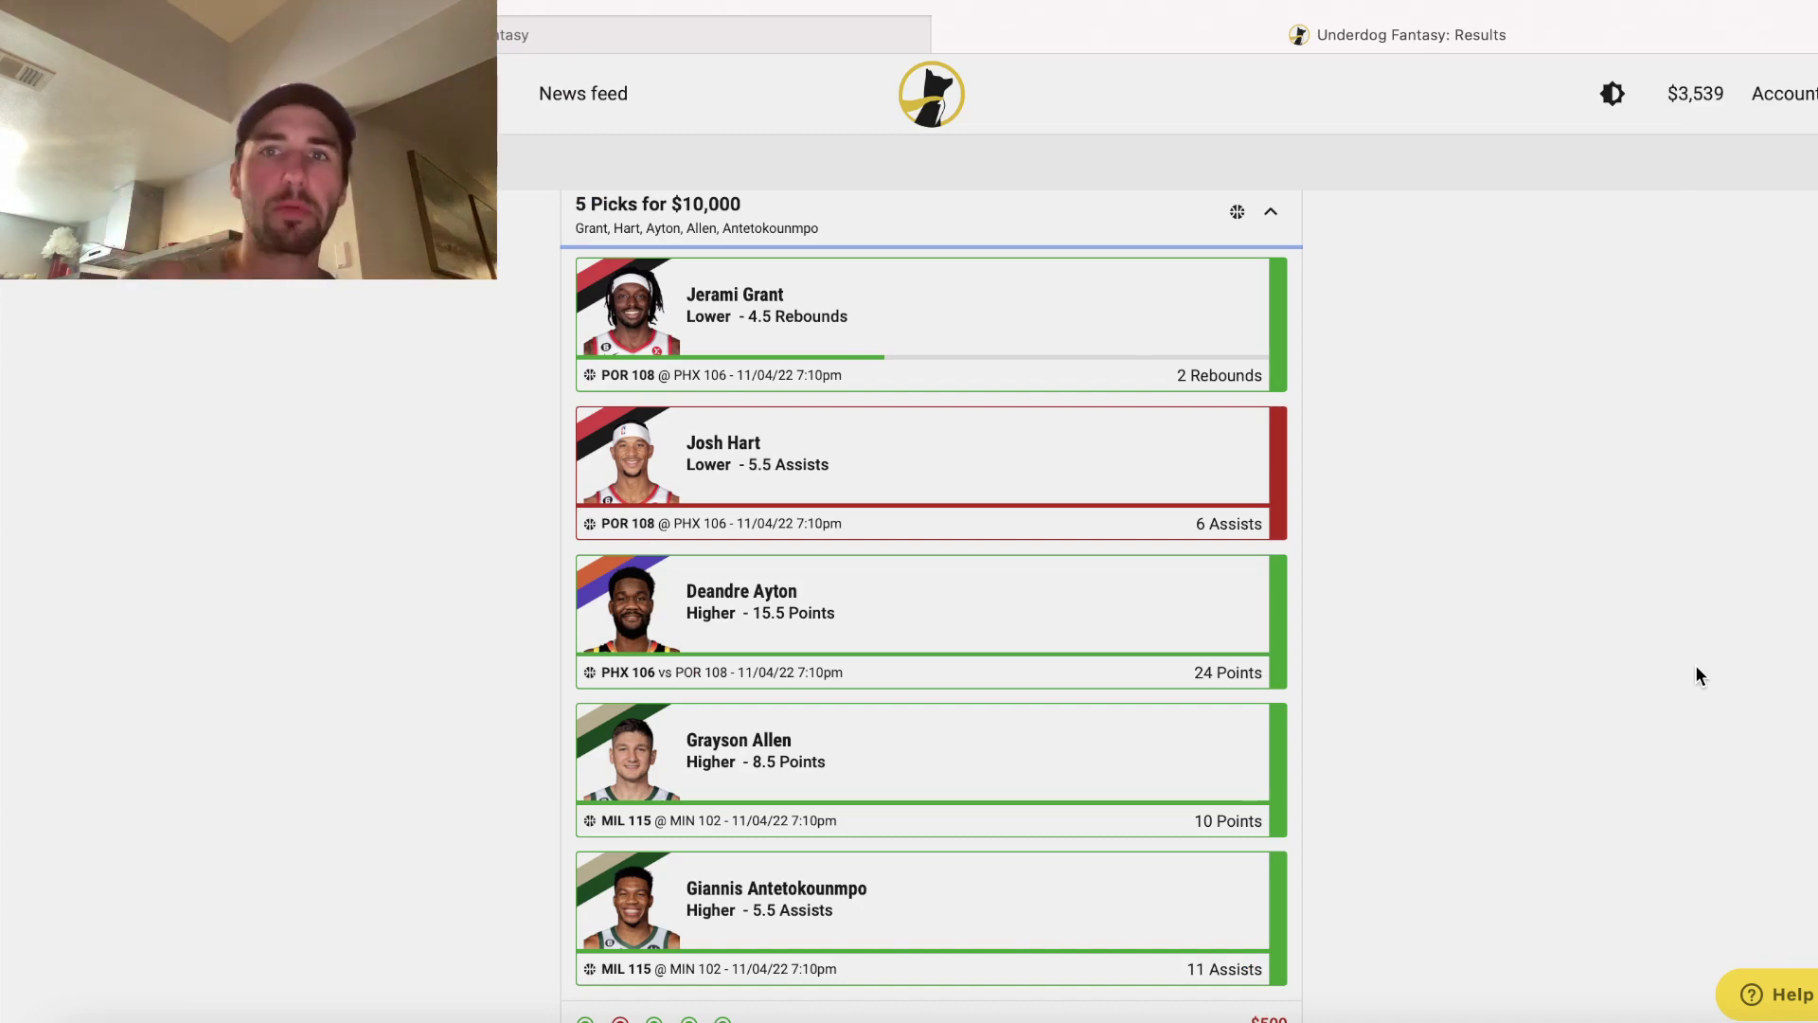
scroll(1091, 665, up, 2)
scroll(1091, 665, down, 3)
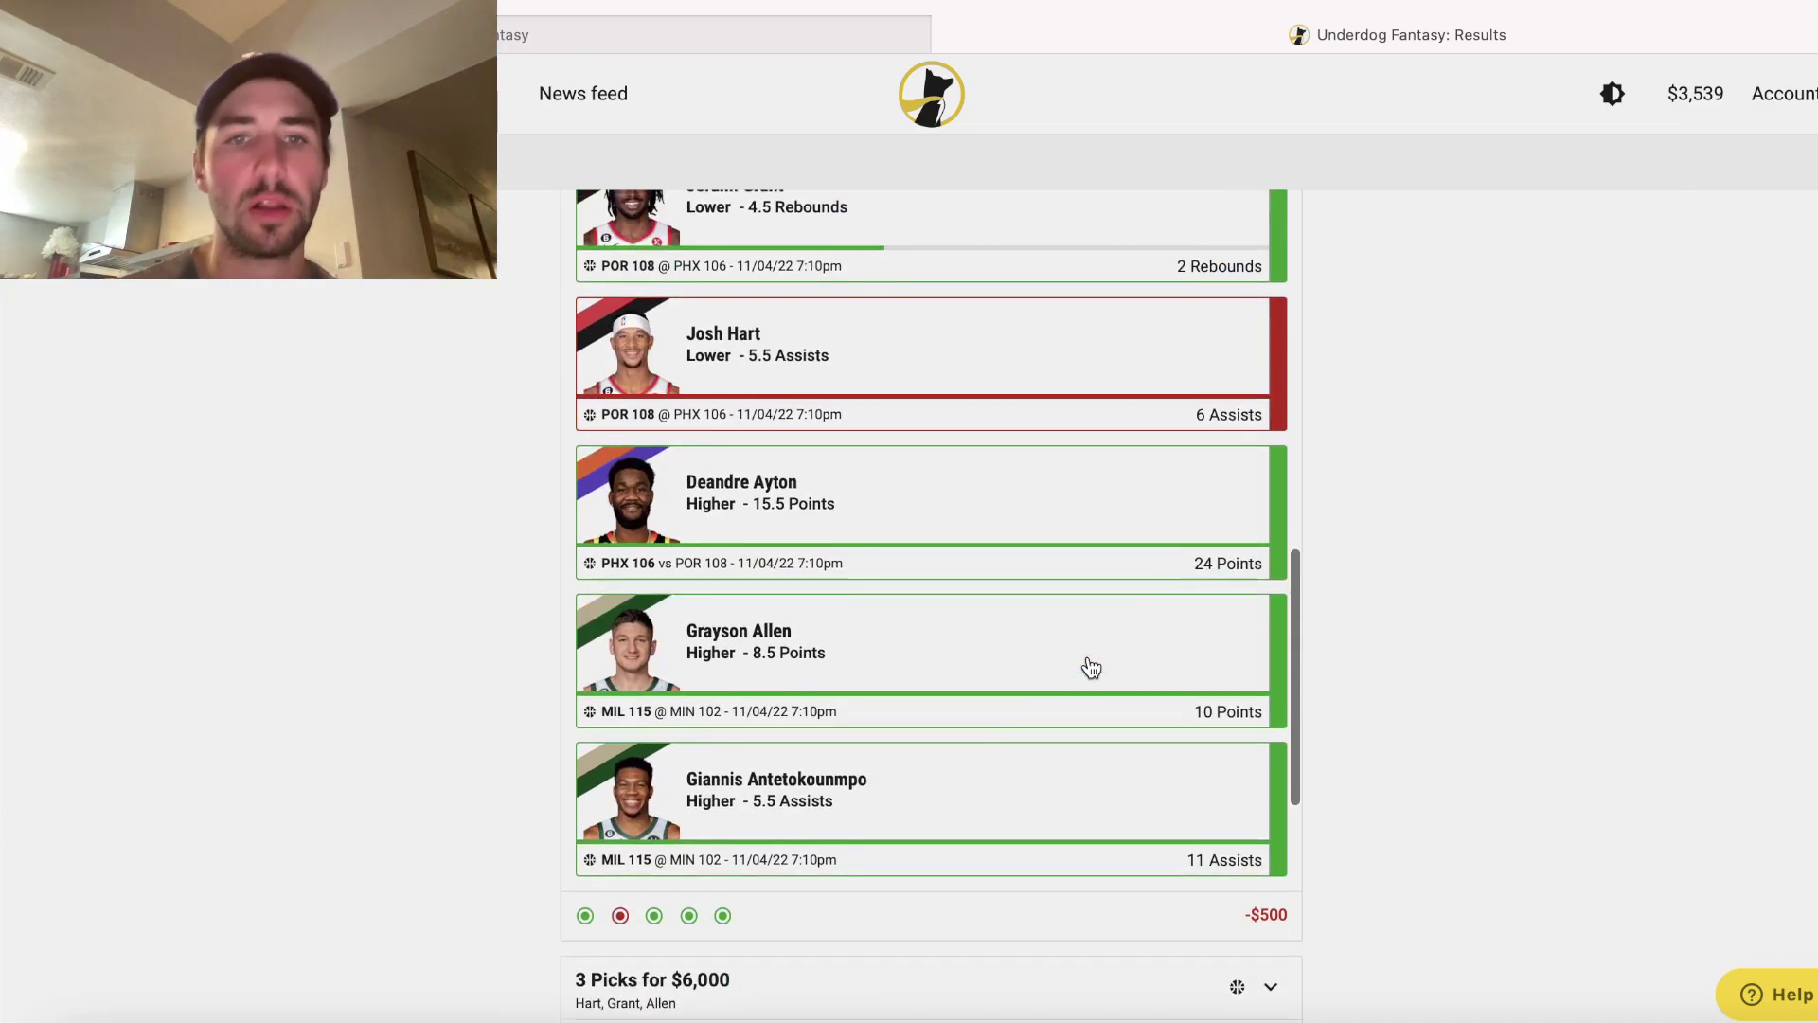
scroll(1091, 665, up, 3)
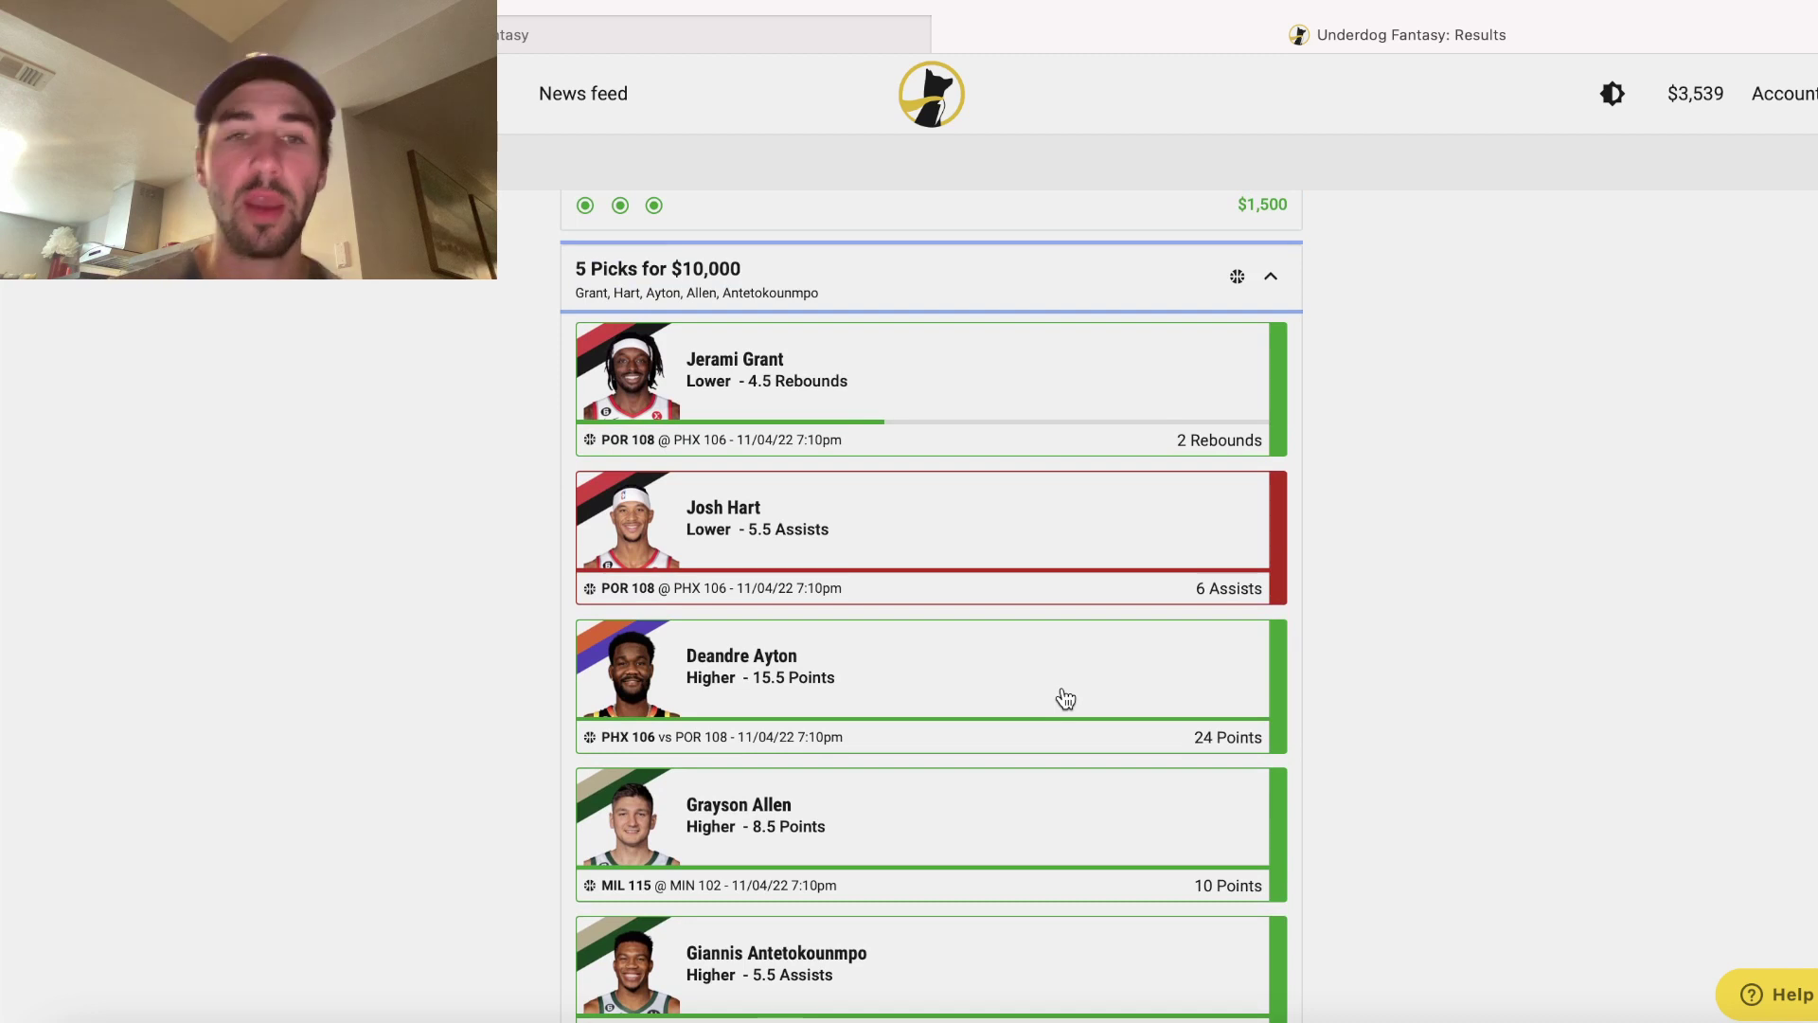
scroll(1066, 698, down, 1)
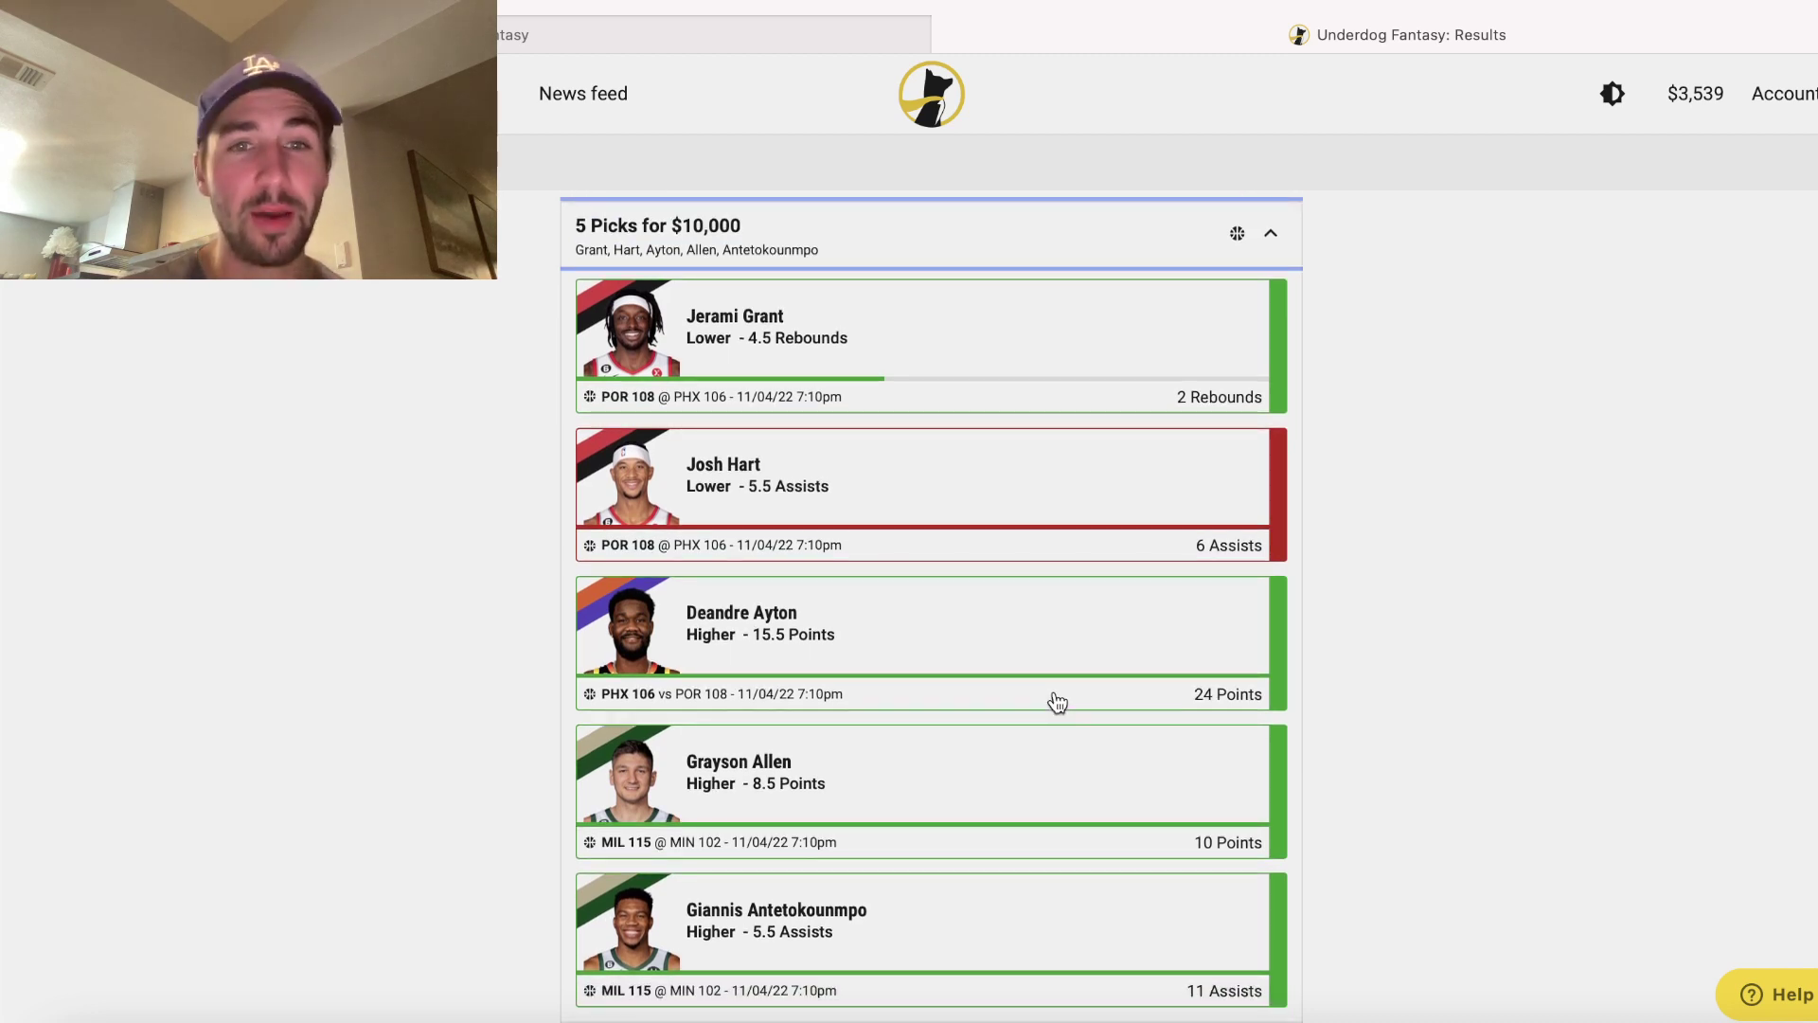
scroll(1058, 702, down, 1)
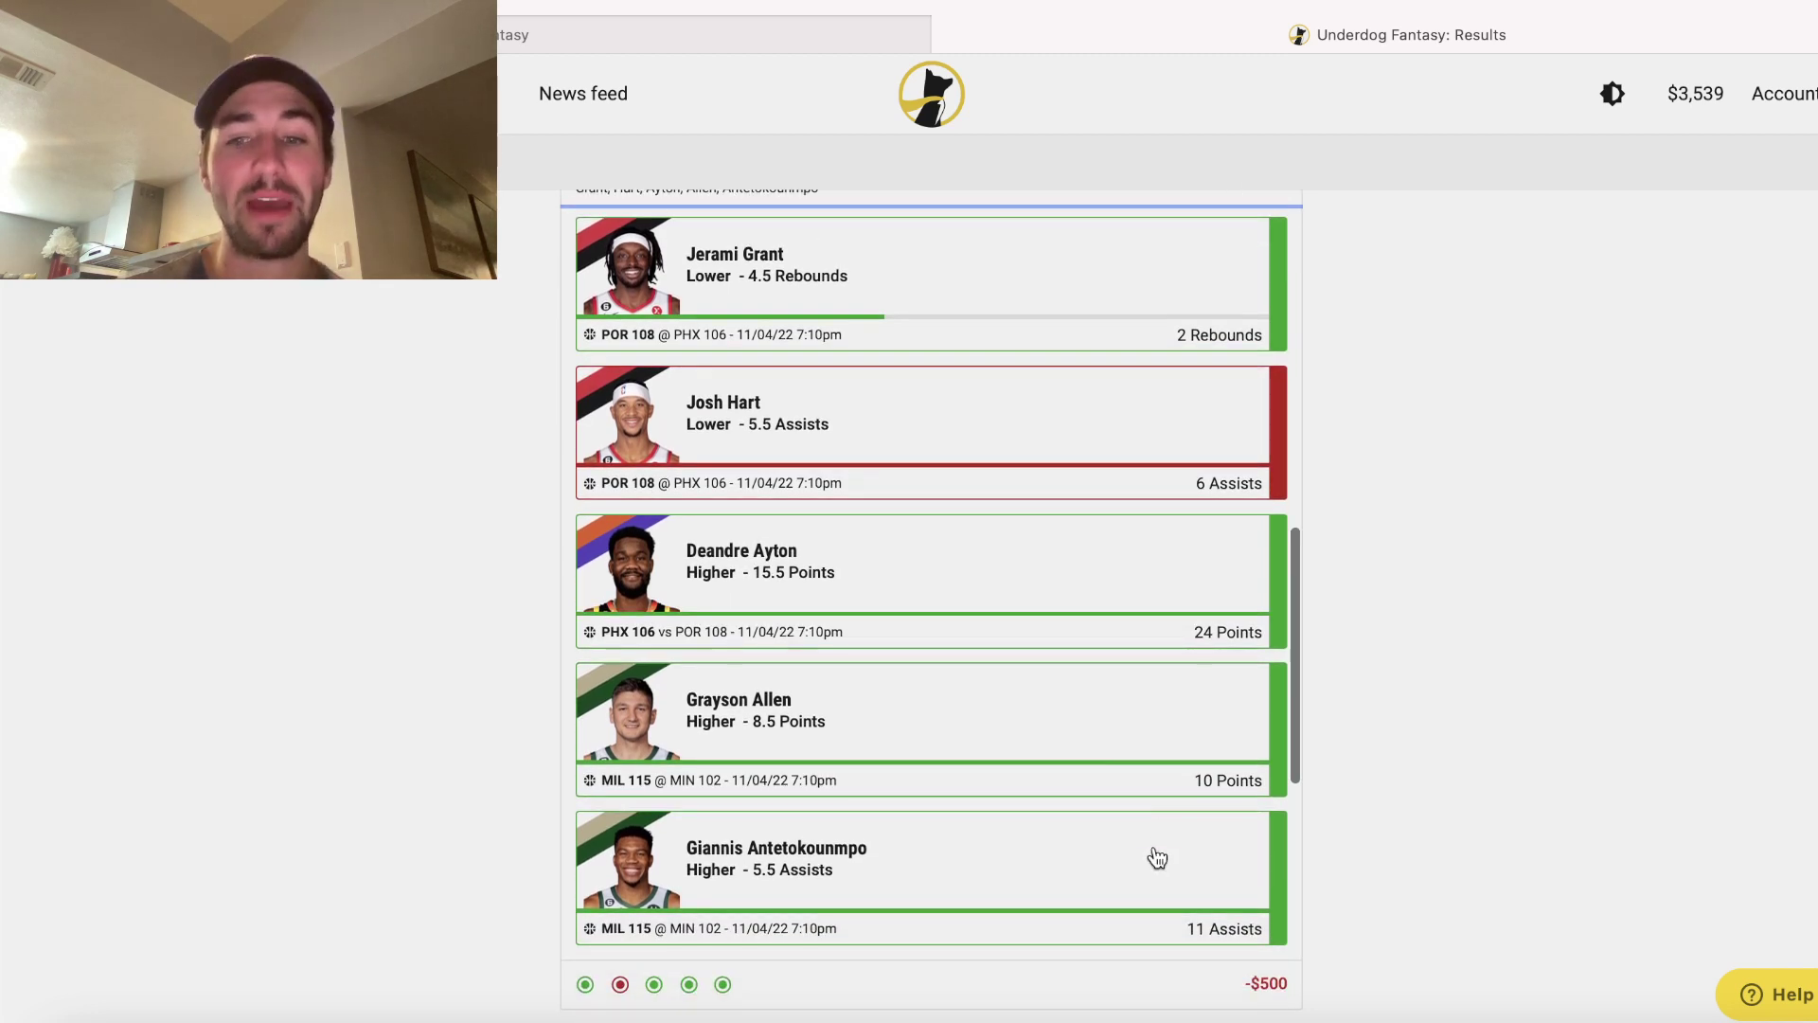
scroll(1157, 860, up, 2)
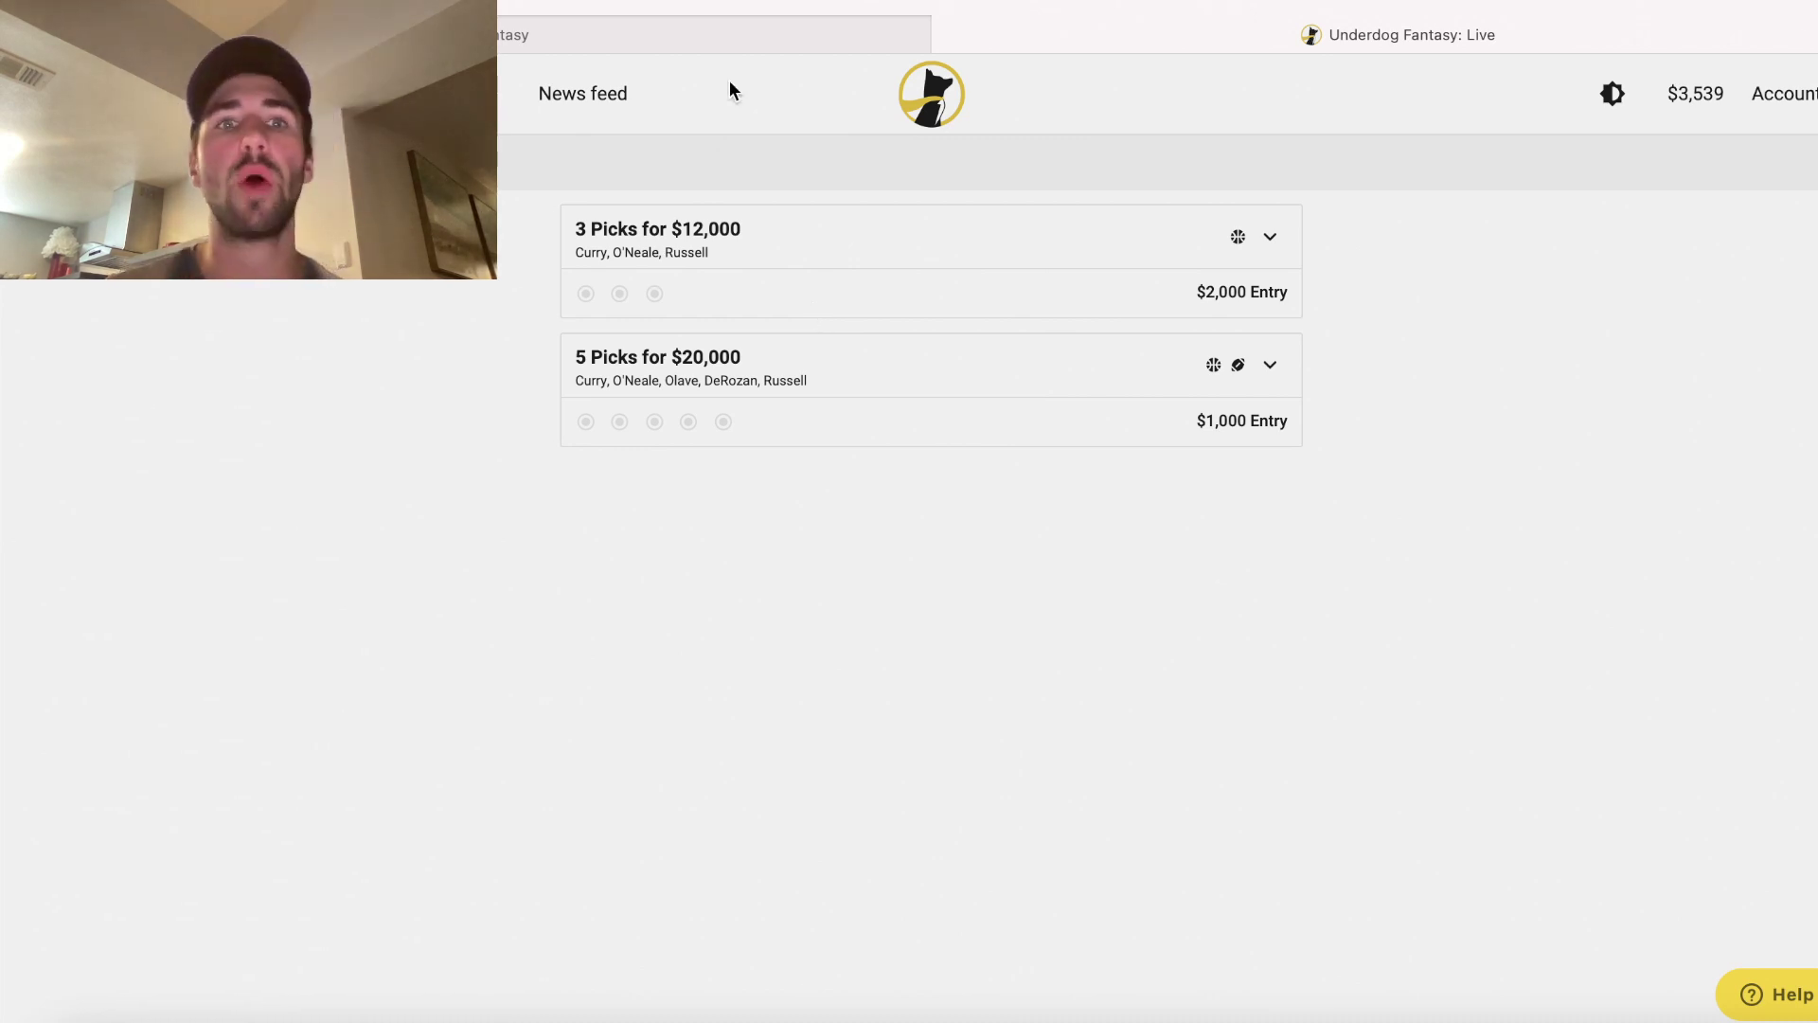
click(706, 41)
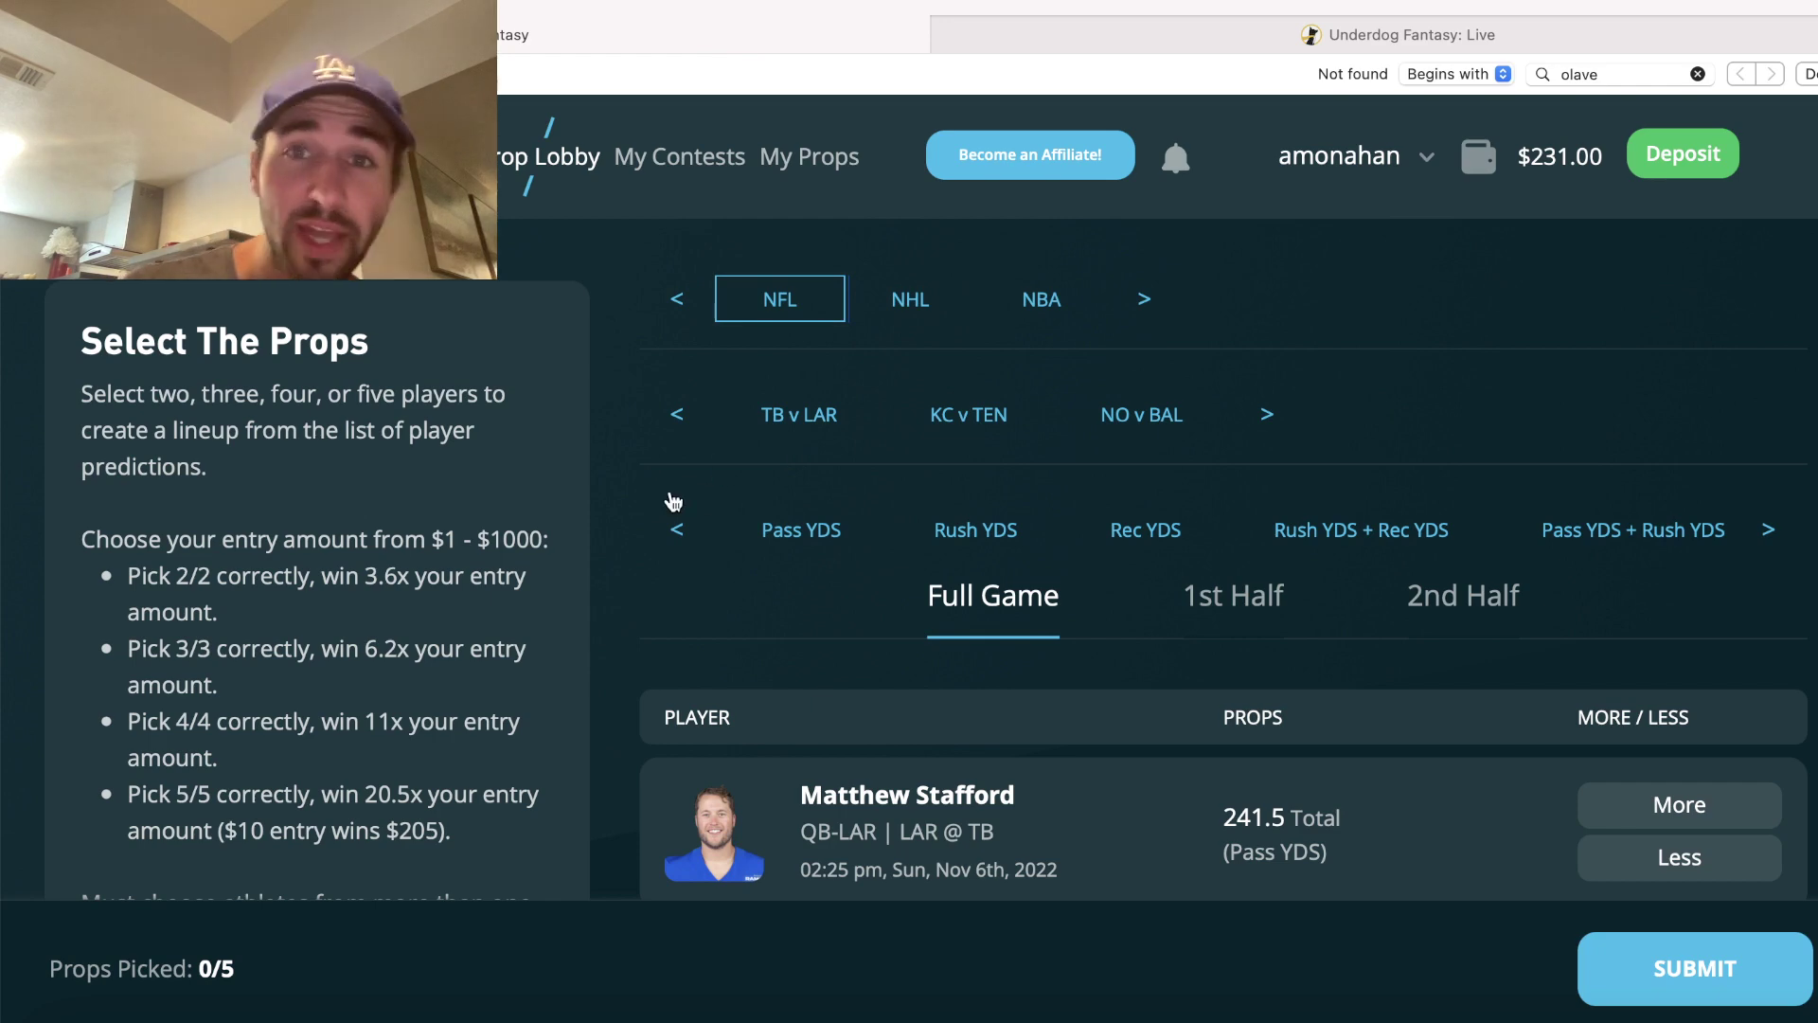
click(1392, 35)
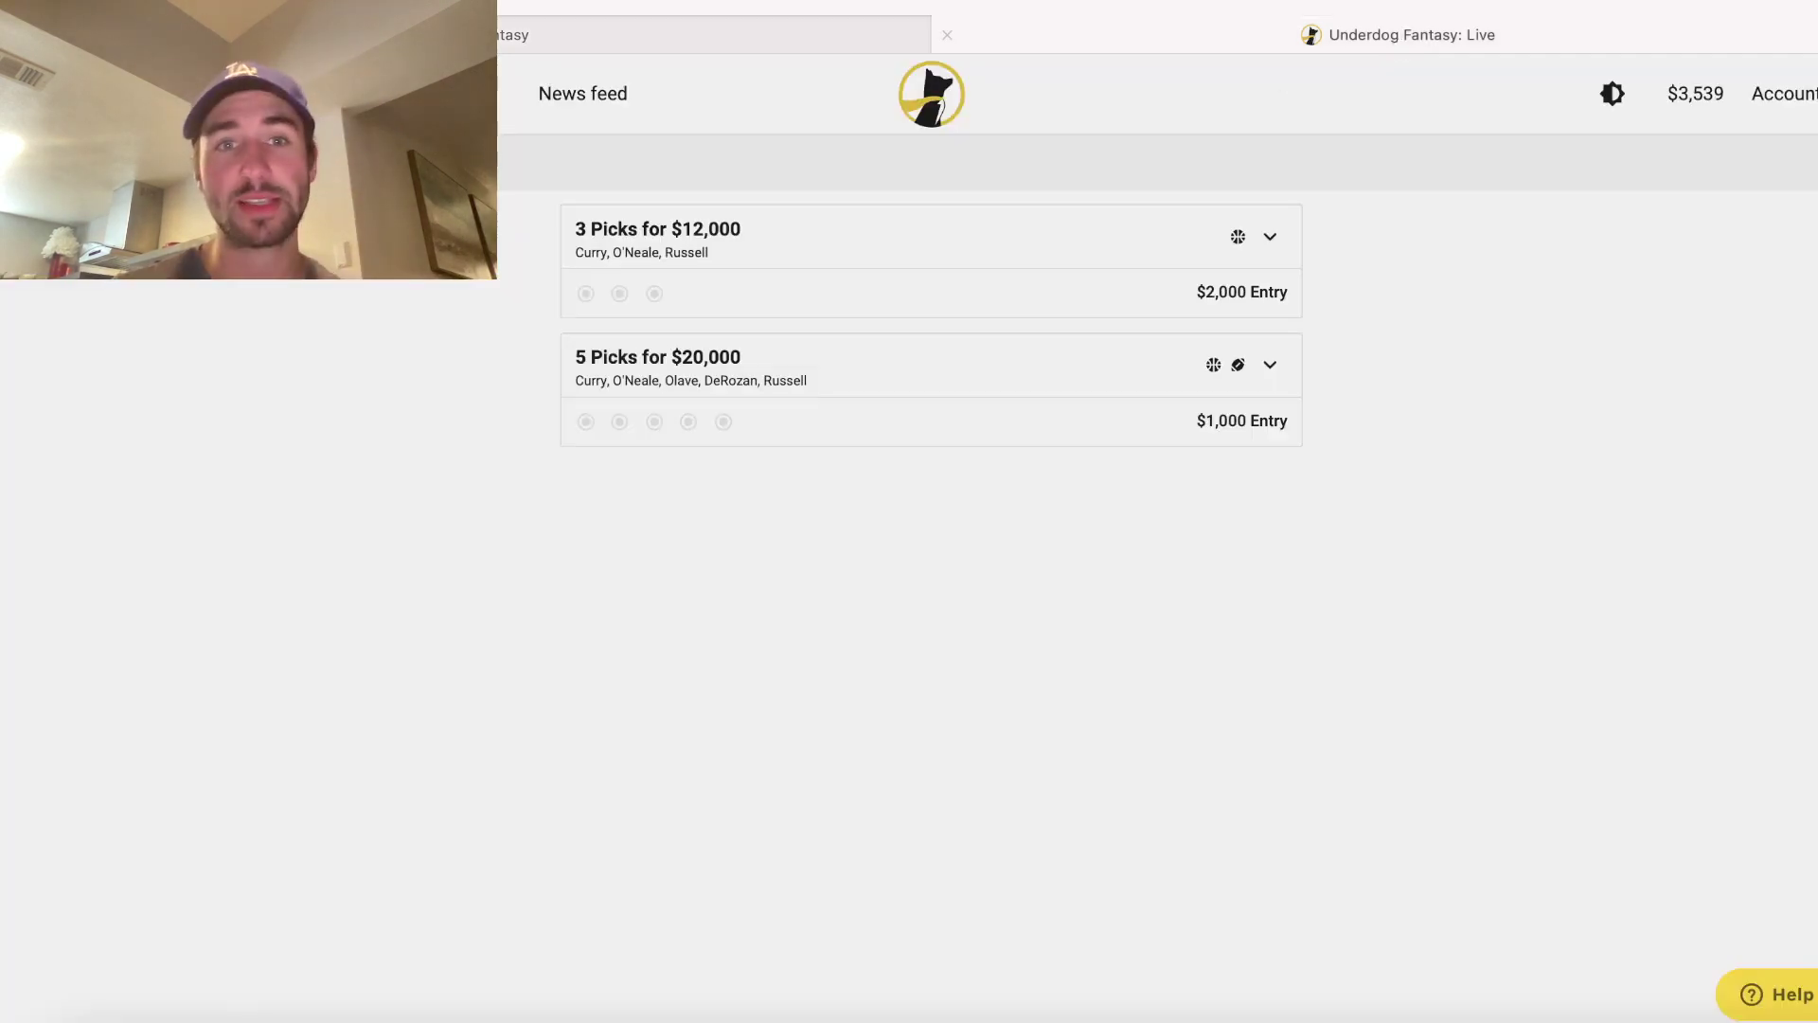
click(548, 29)
click(1492, 32)
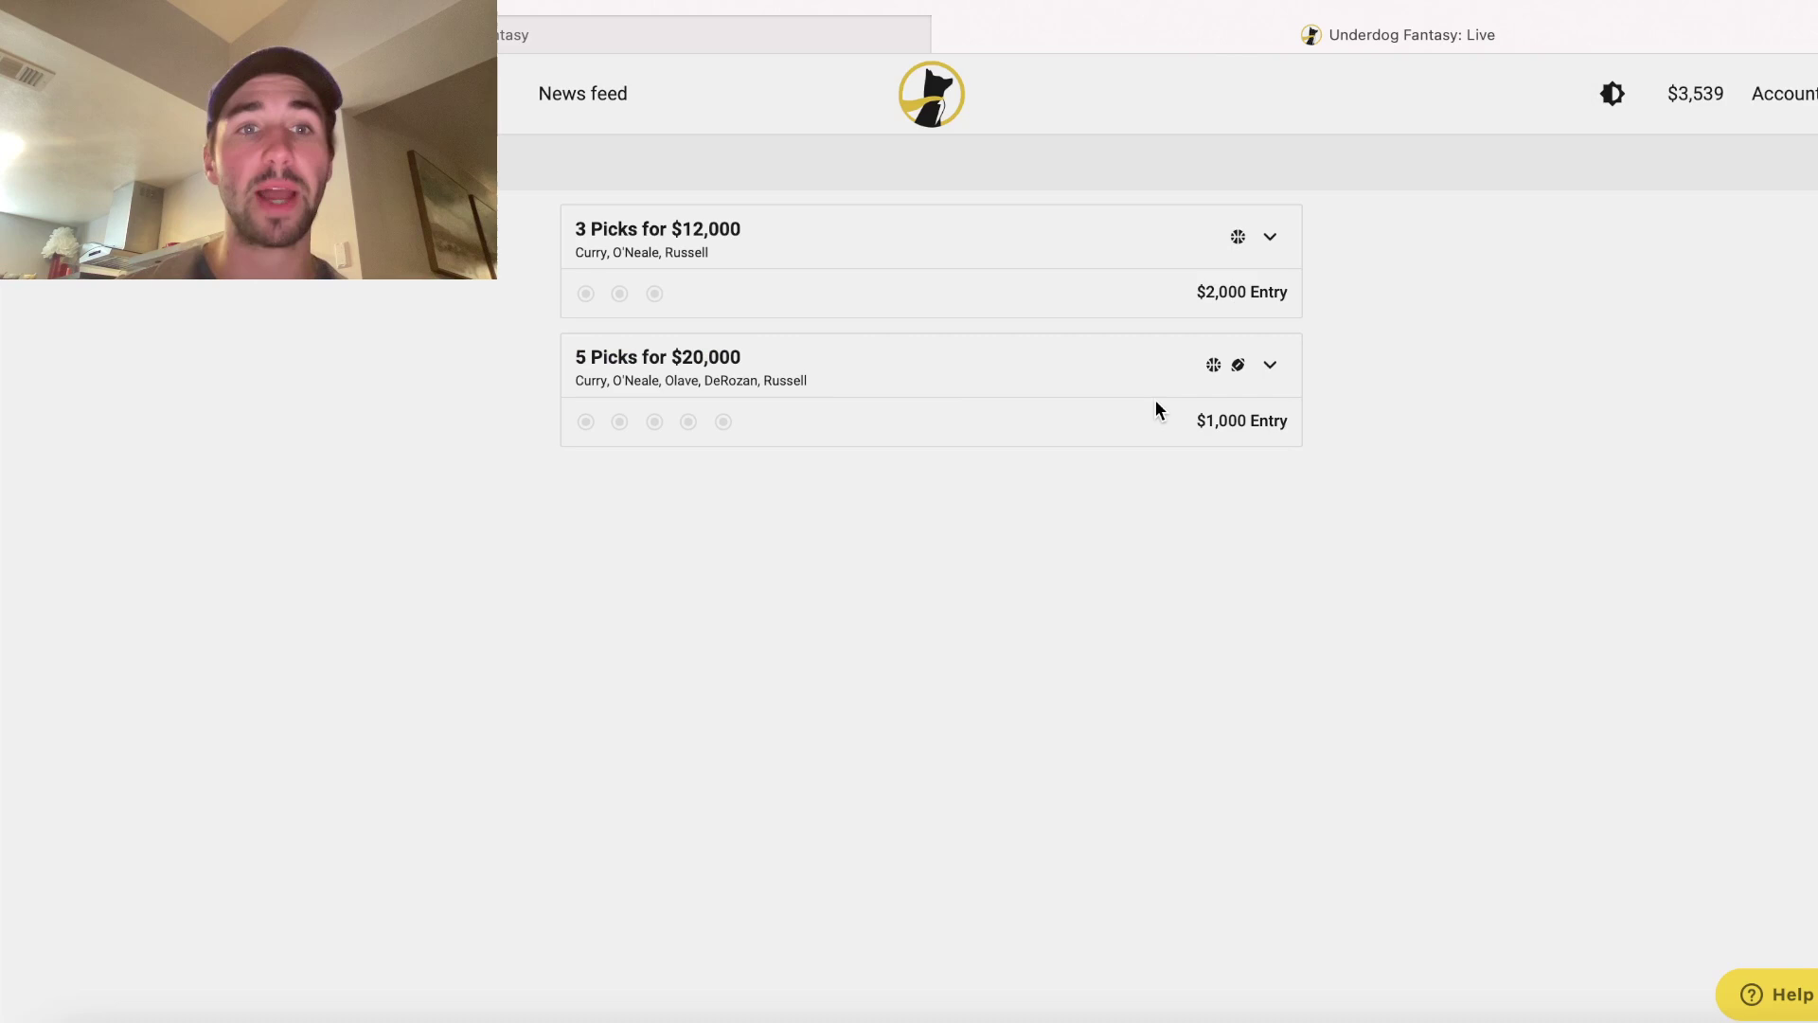
key(ctrl+Tab)
scroll(778, 752, down, 5)
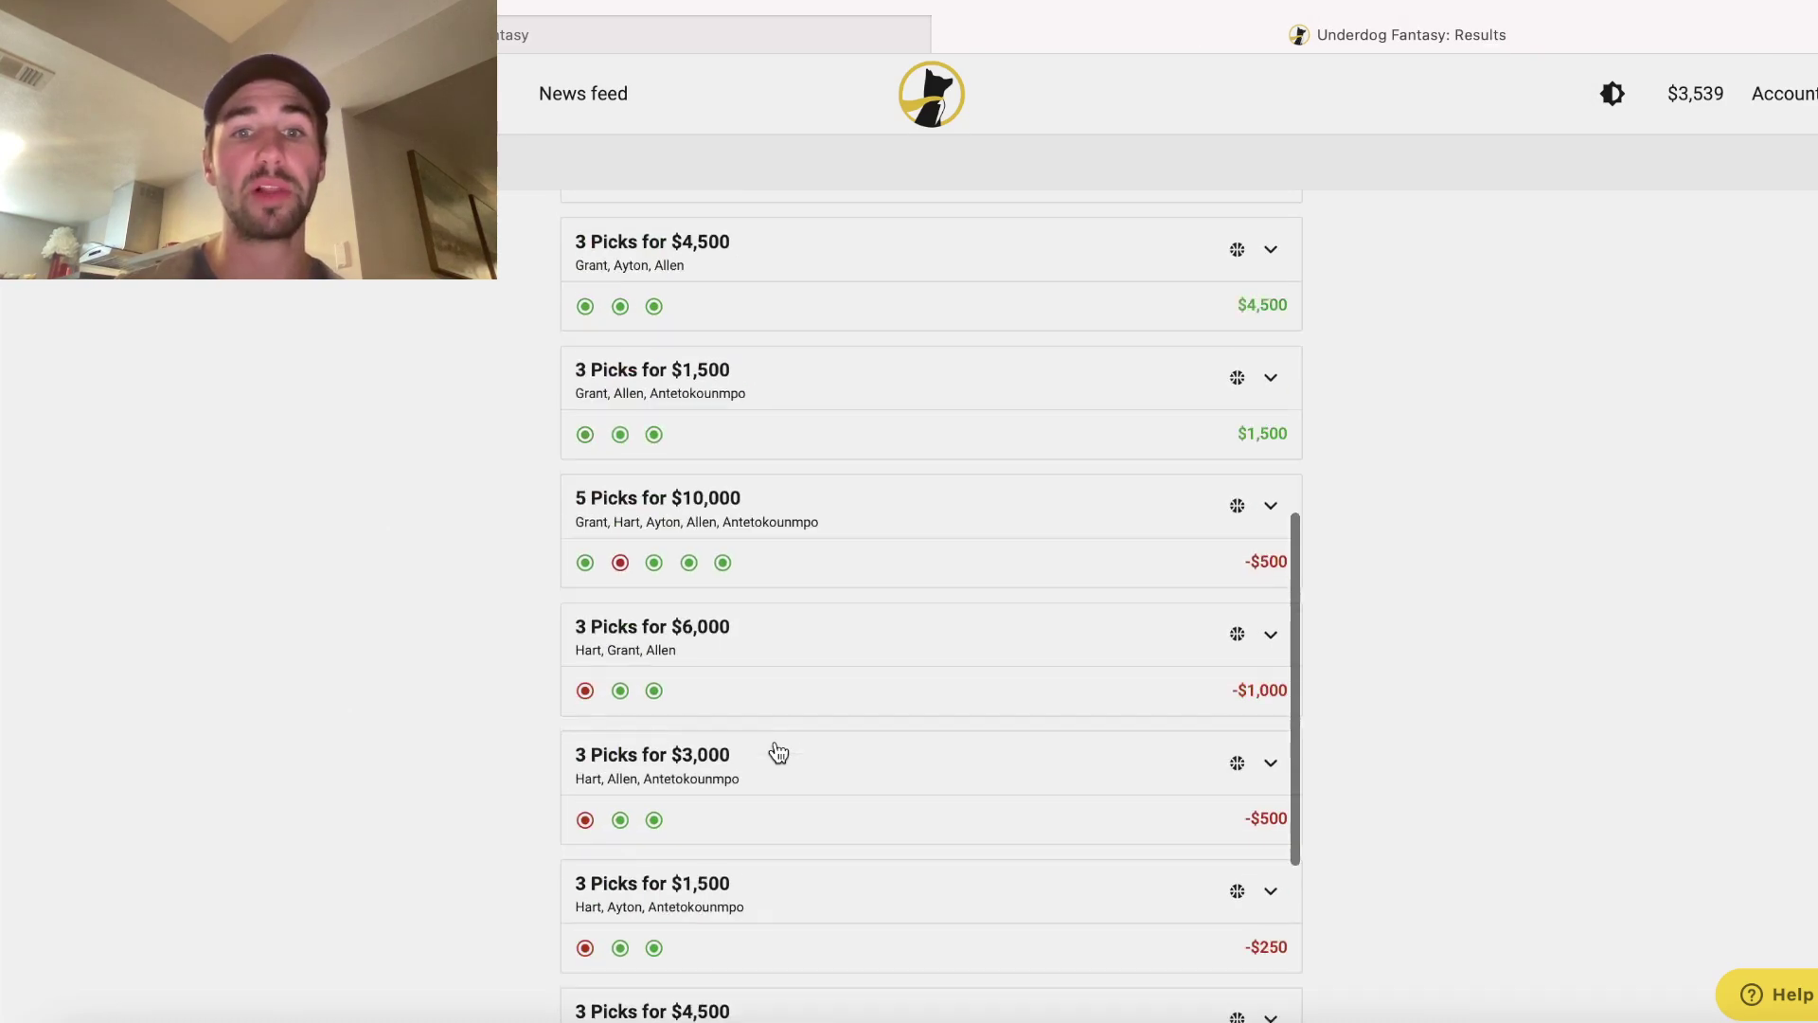
click(695, 266)
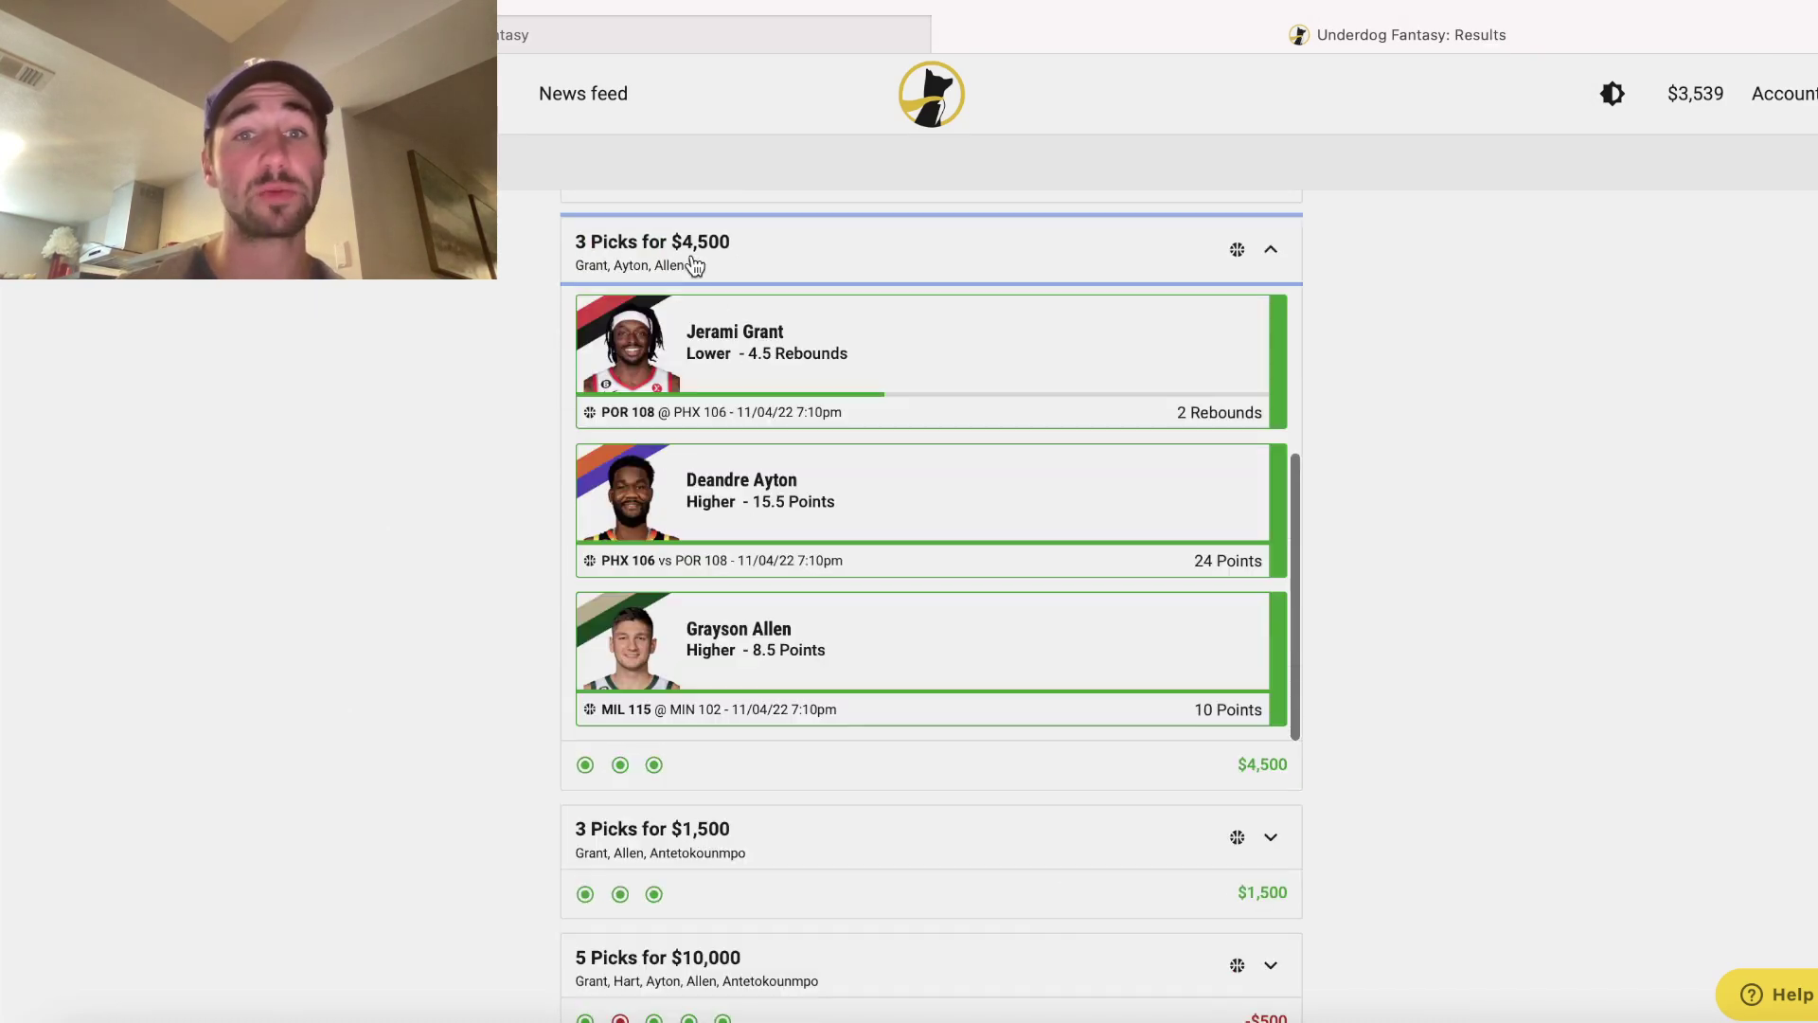
scroll(1103, 981, down, 3)
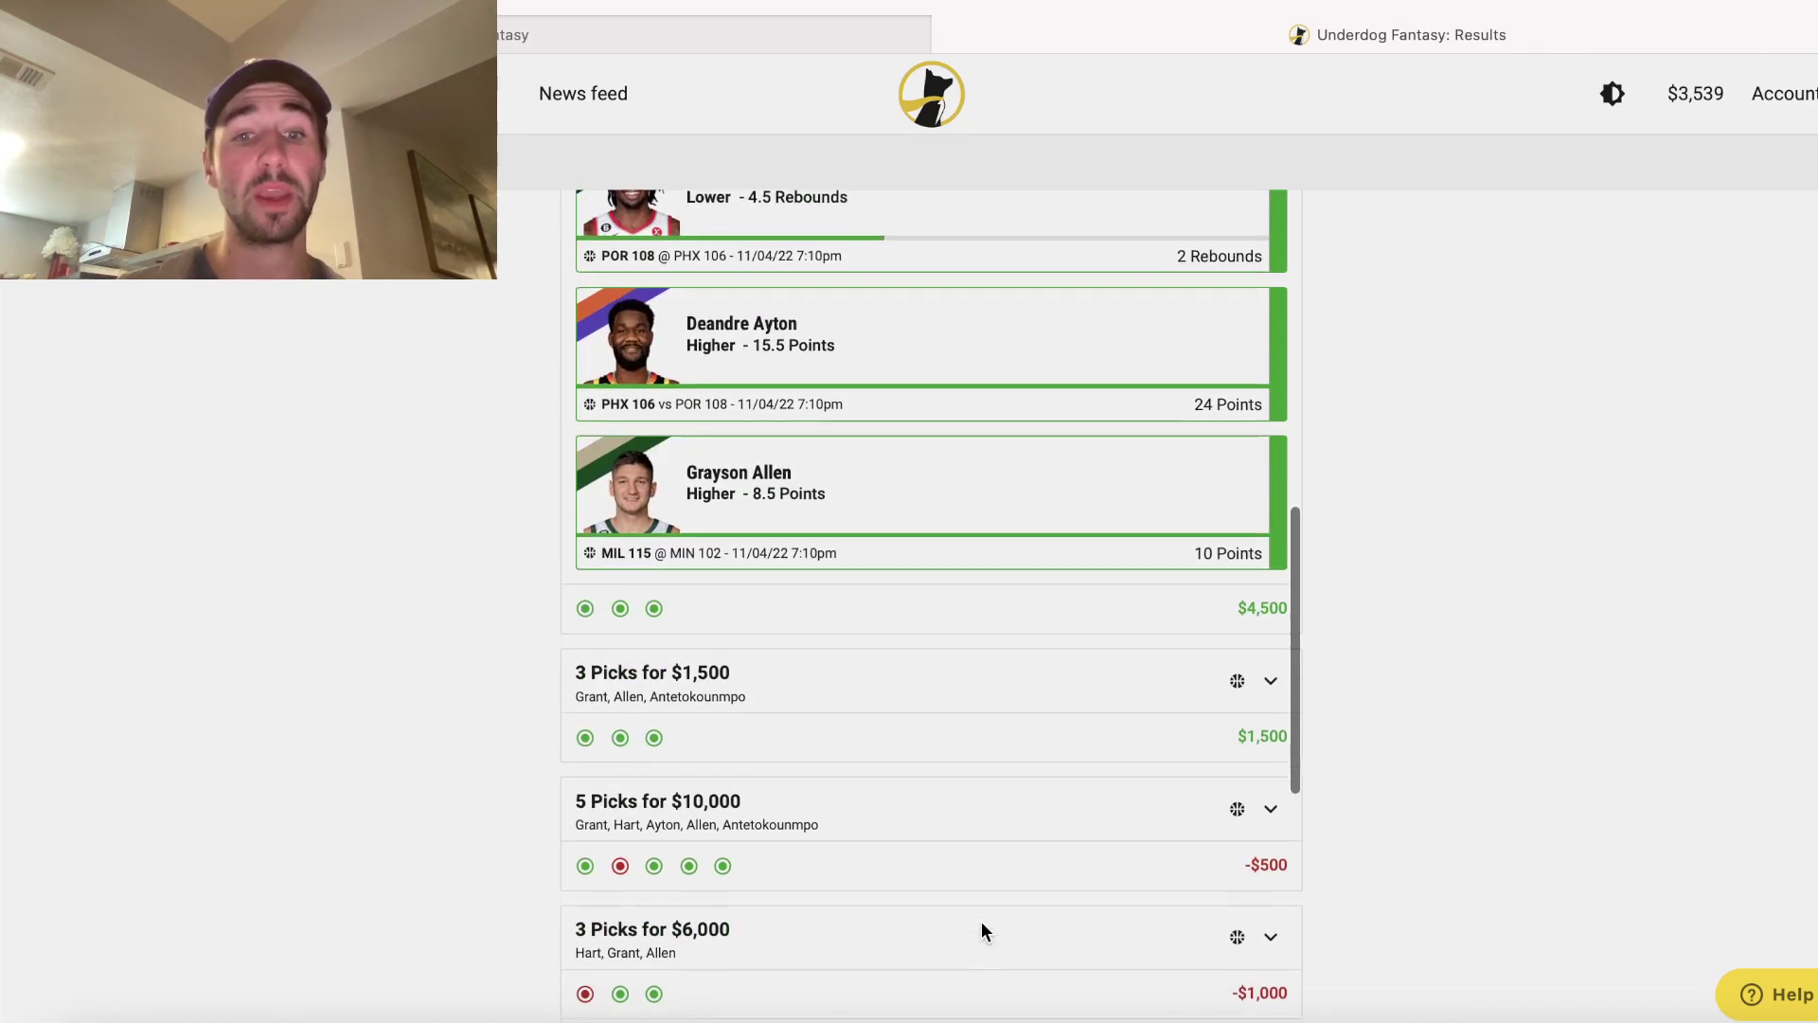
click(871, 784)
scroll(872, 785, down, 3)
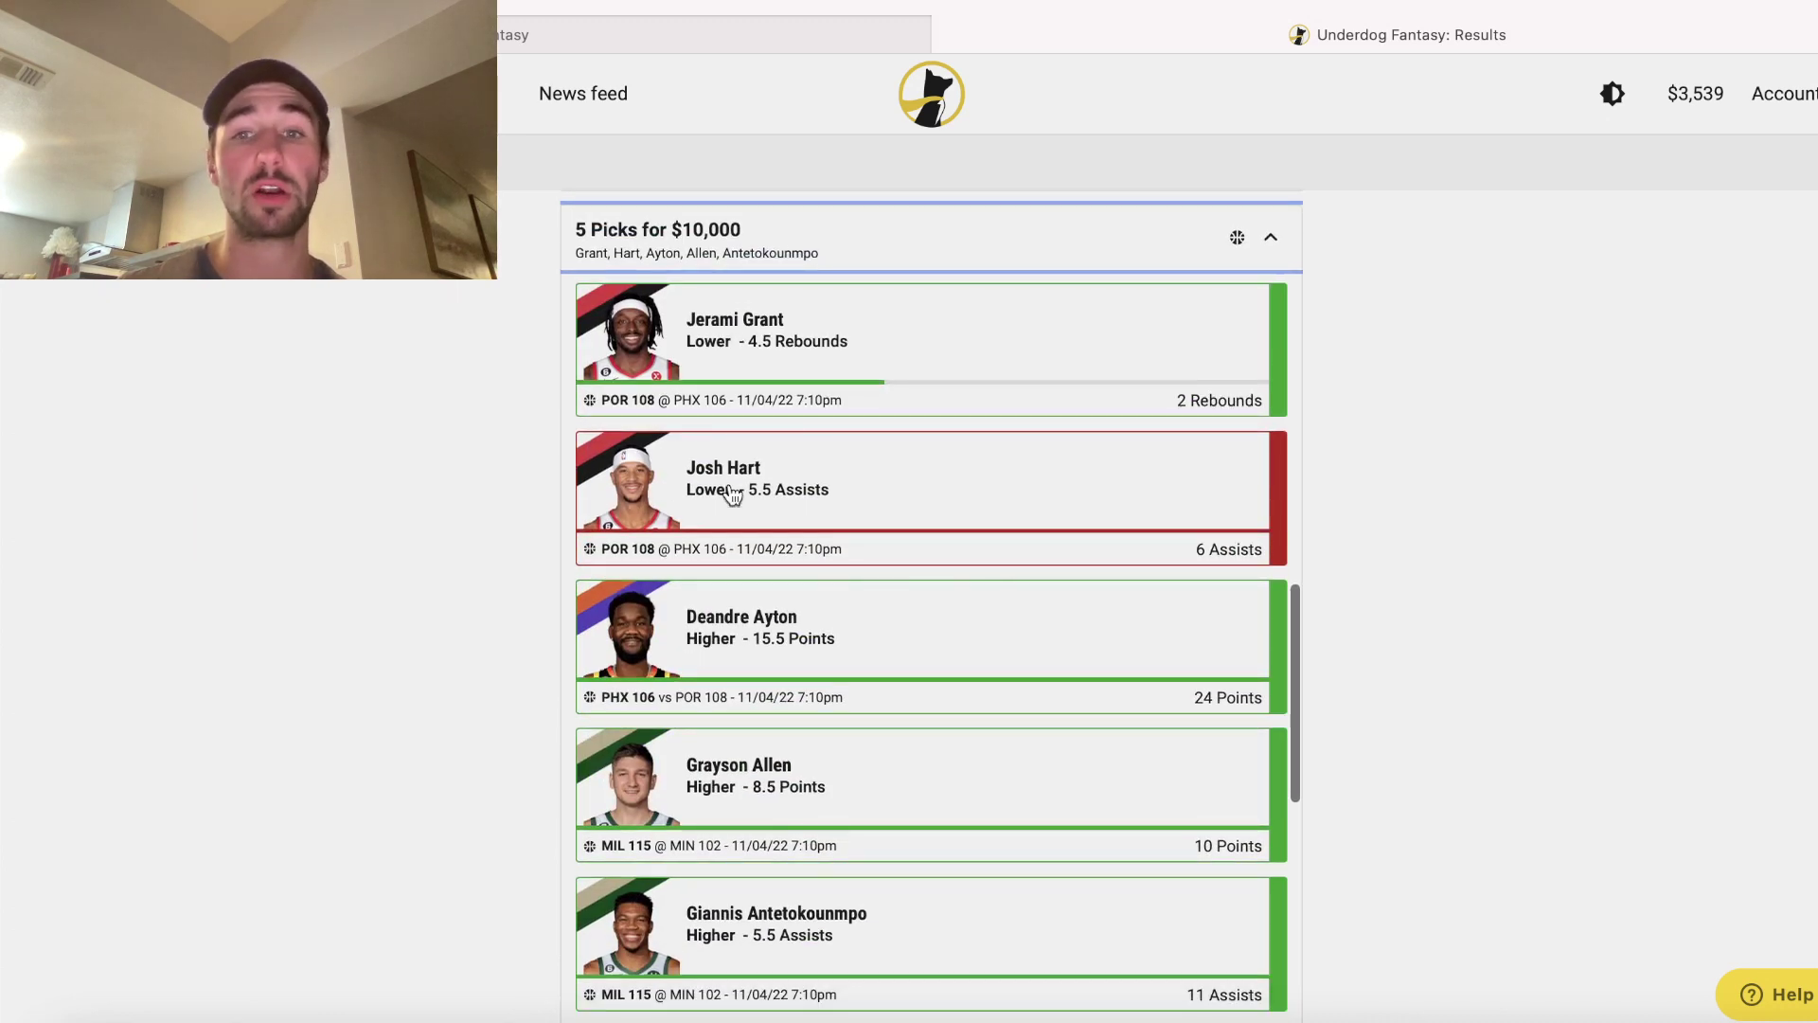
scroll(1091, 652, down, 1)
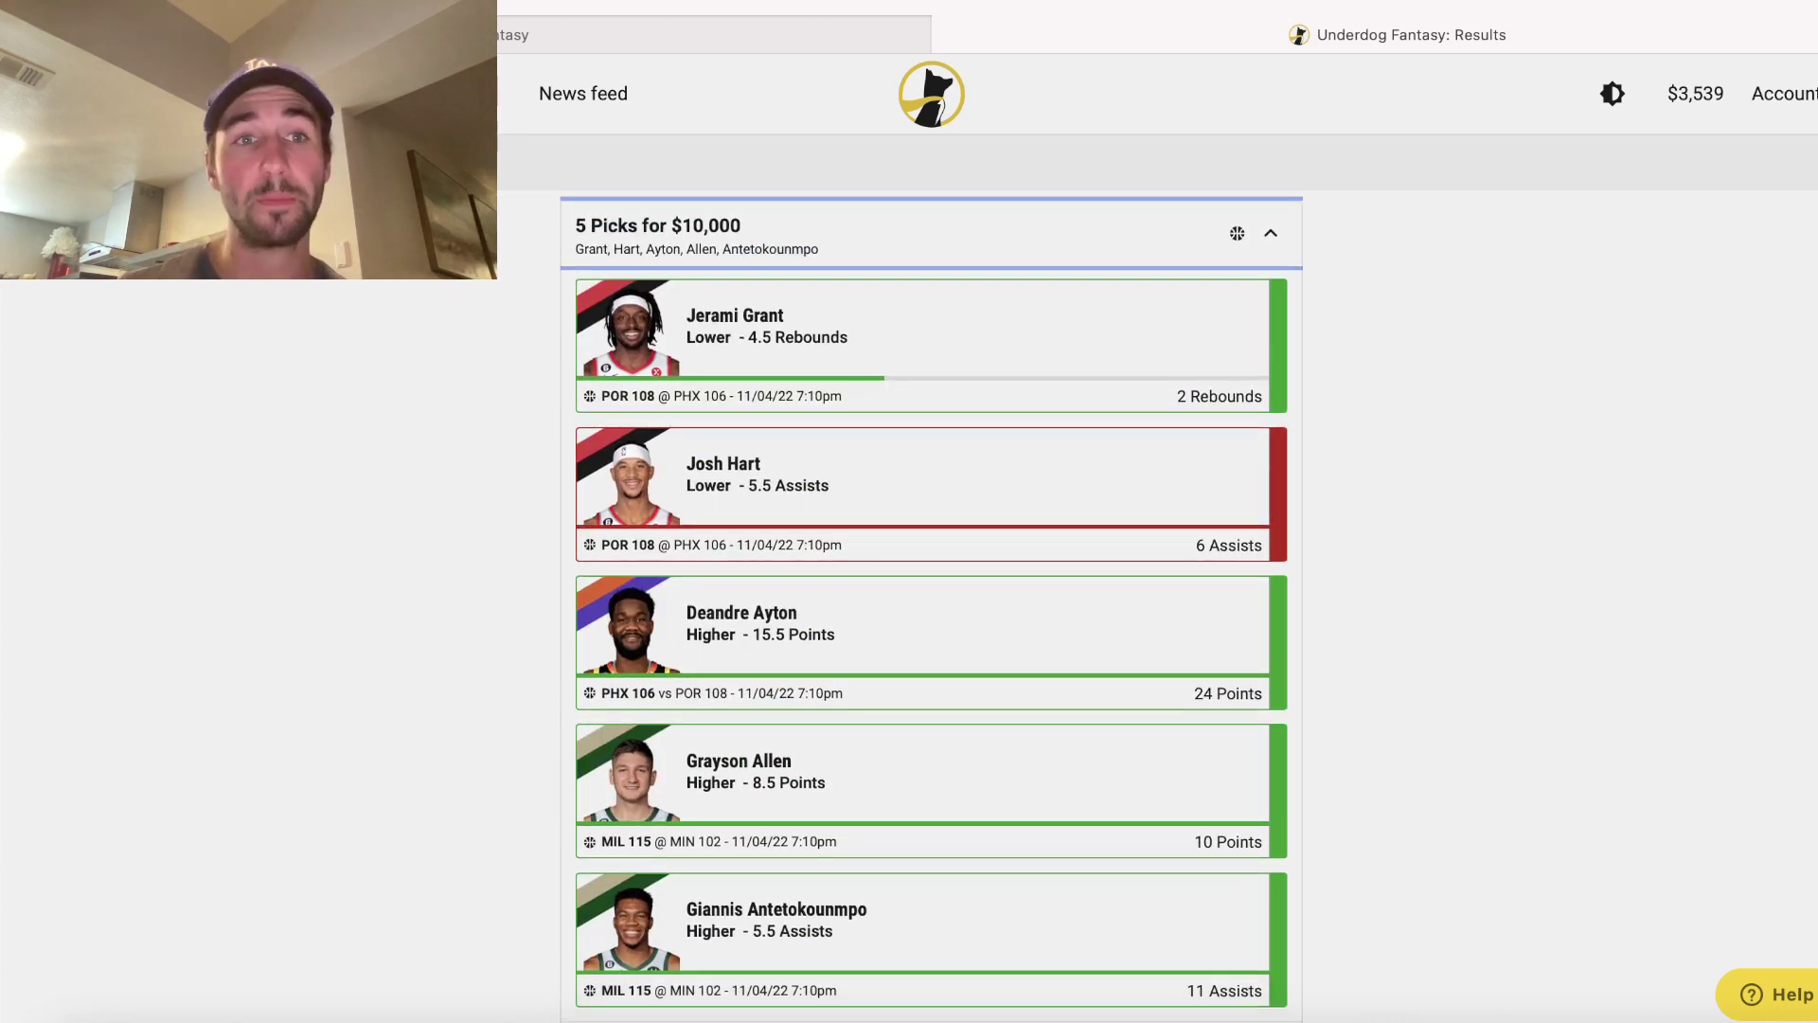
key(ctrl+Tab)
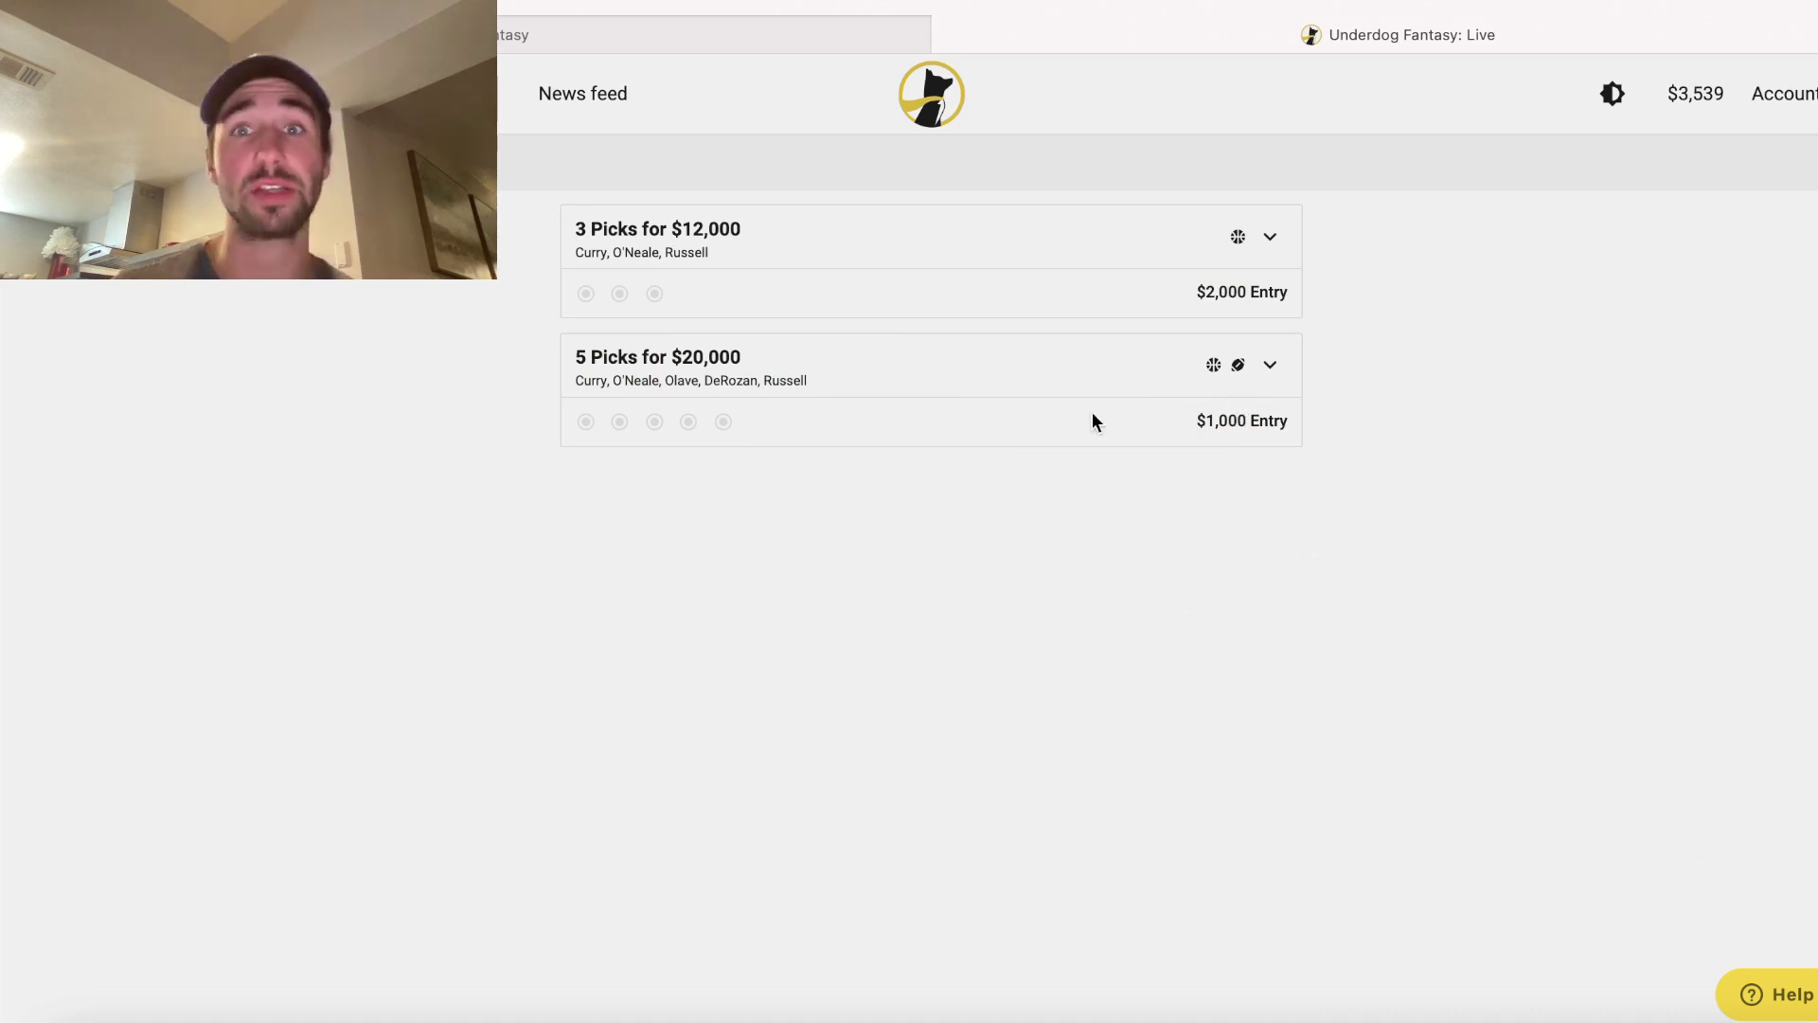
- Check the player made threes odds and DraftKings bet slip, then show the parlay calculator
click(1507, 1013)
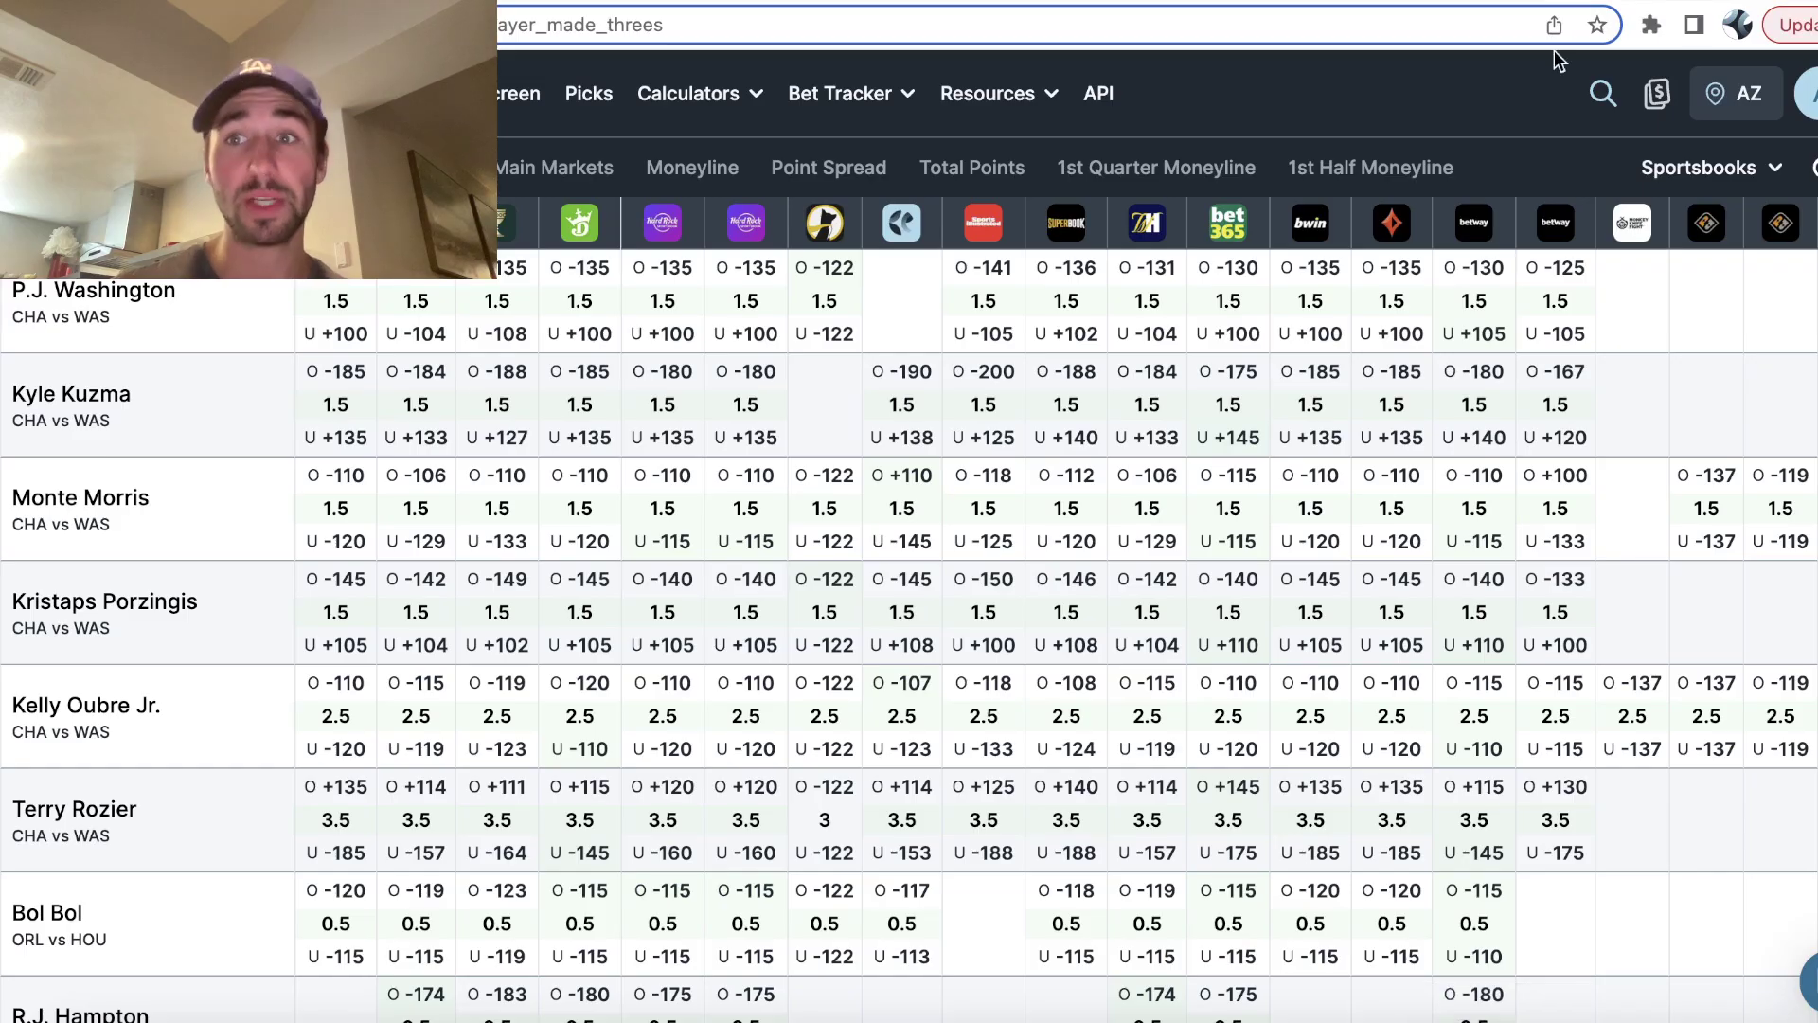
key(ctrl+Tab)
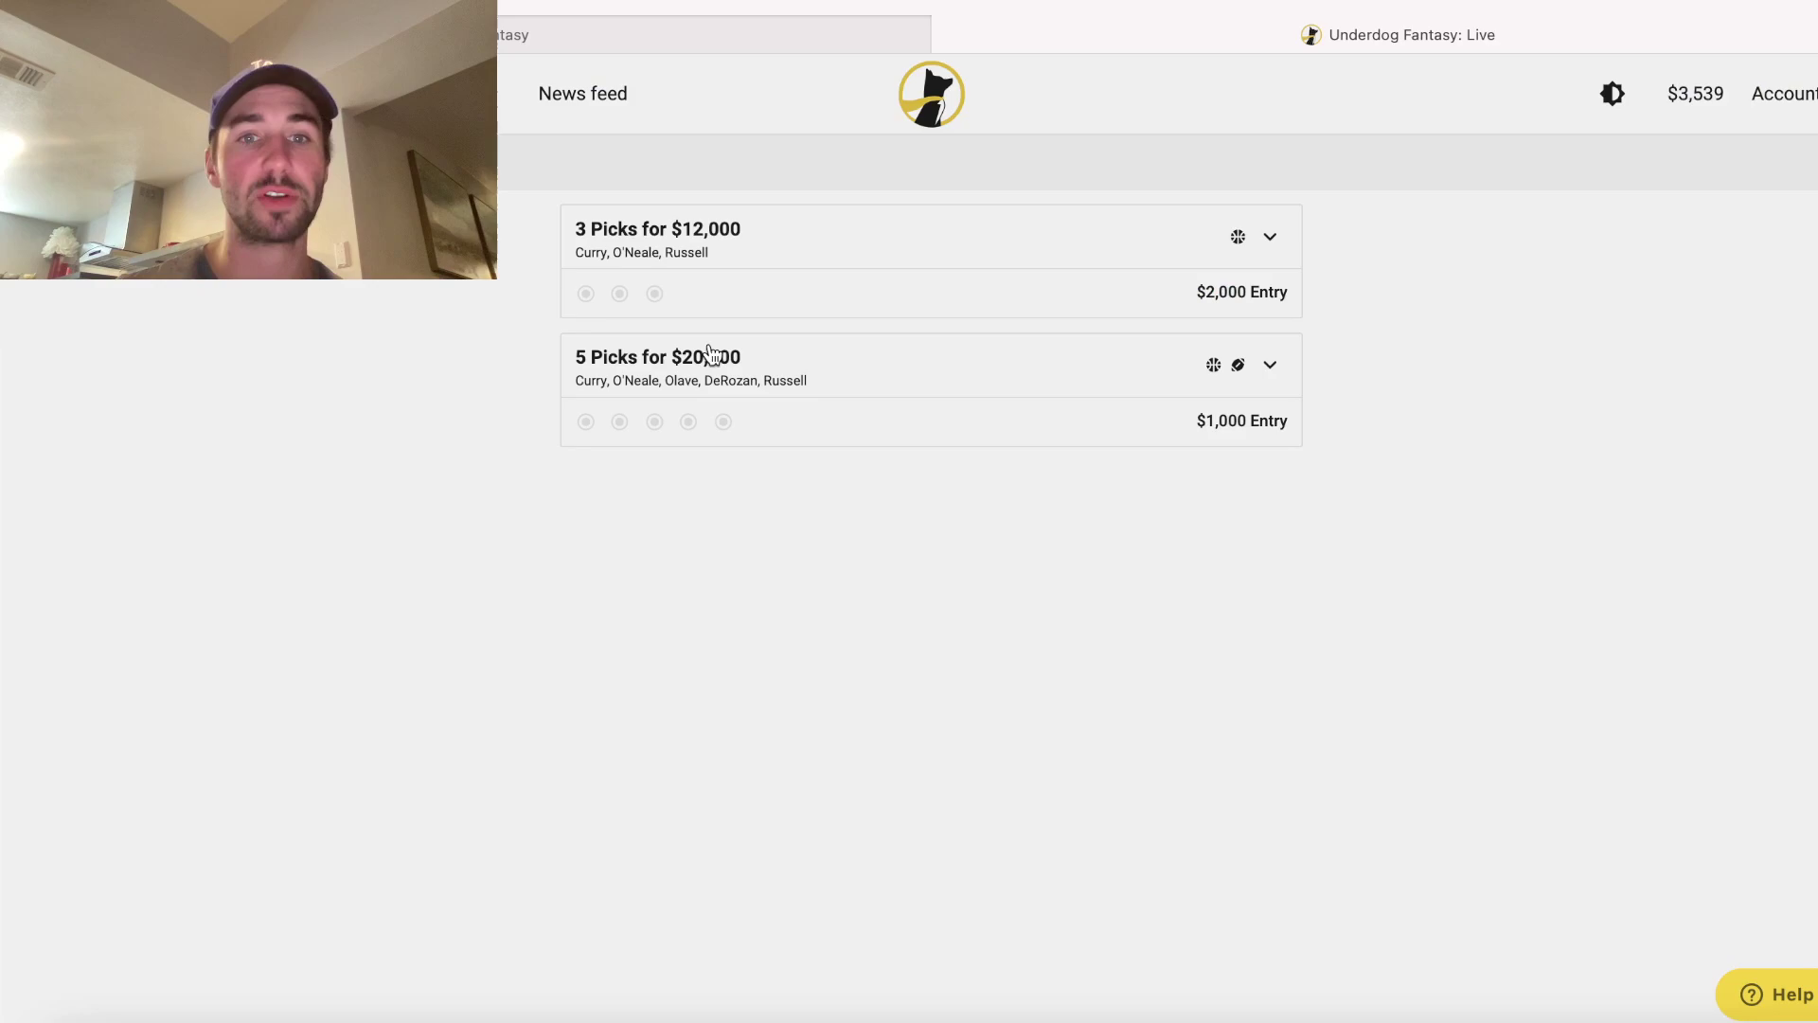
click(1523, 1014)
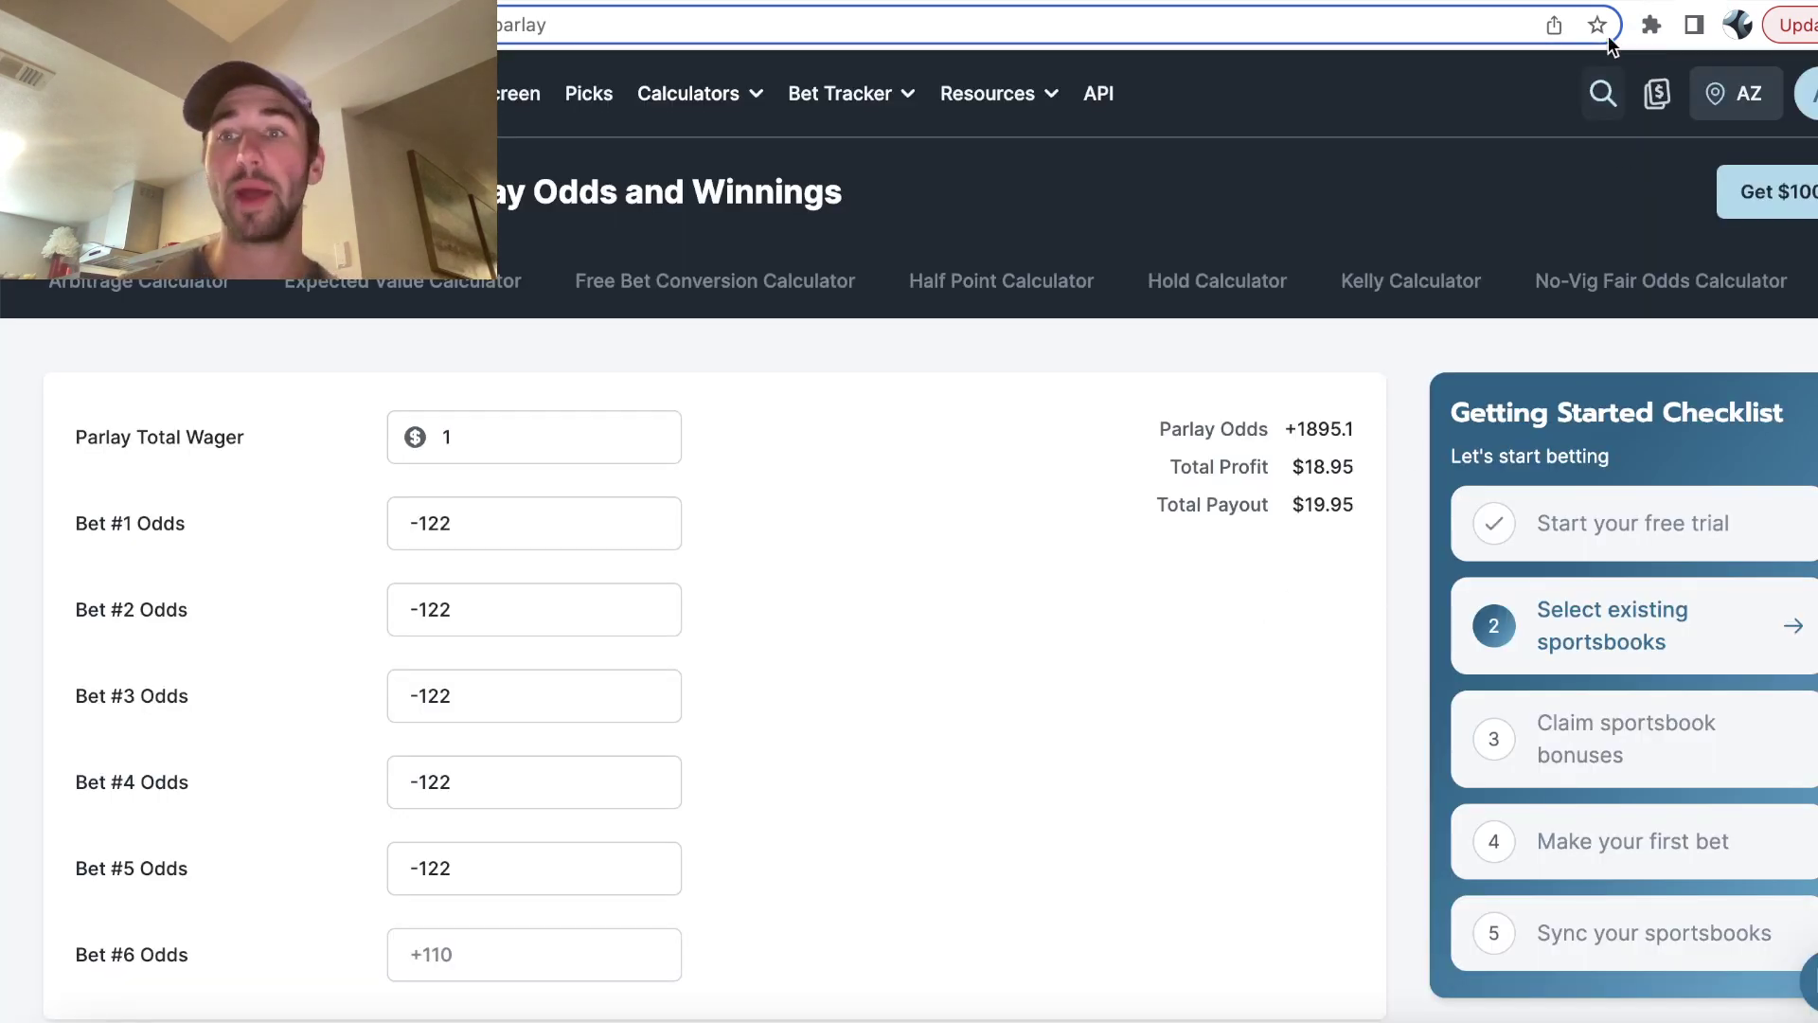
- From the Positive EV list, open the Nets vs Mavericks event page for O'Neale's Over 4.5 rebounds
click(1608, 11)
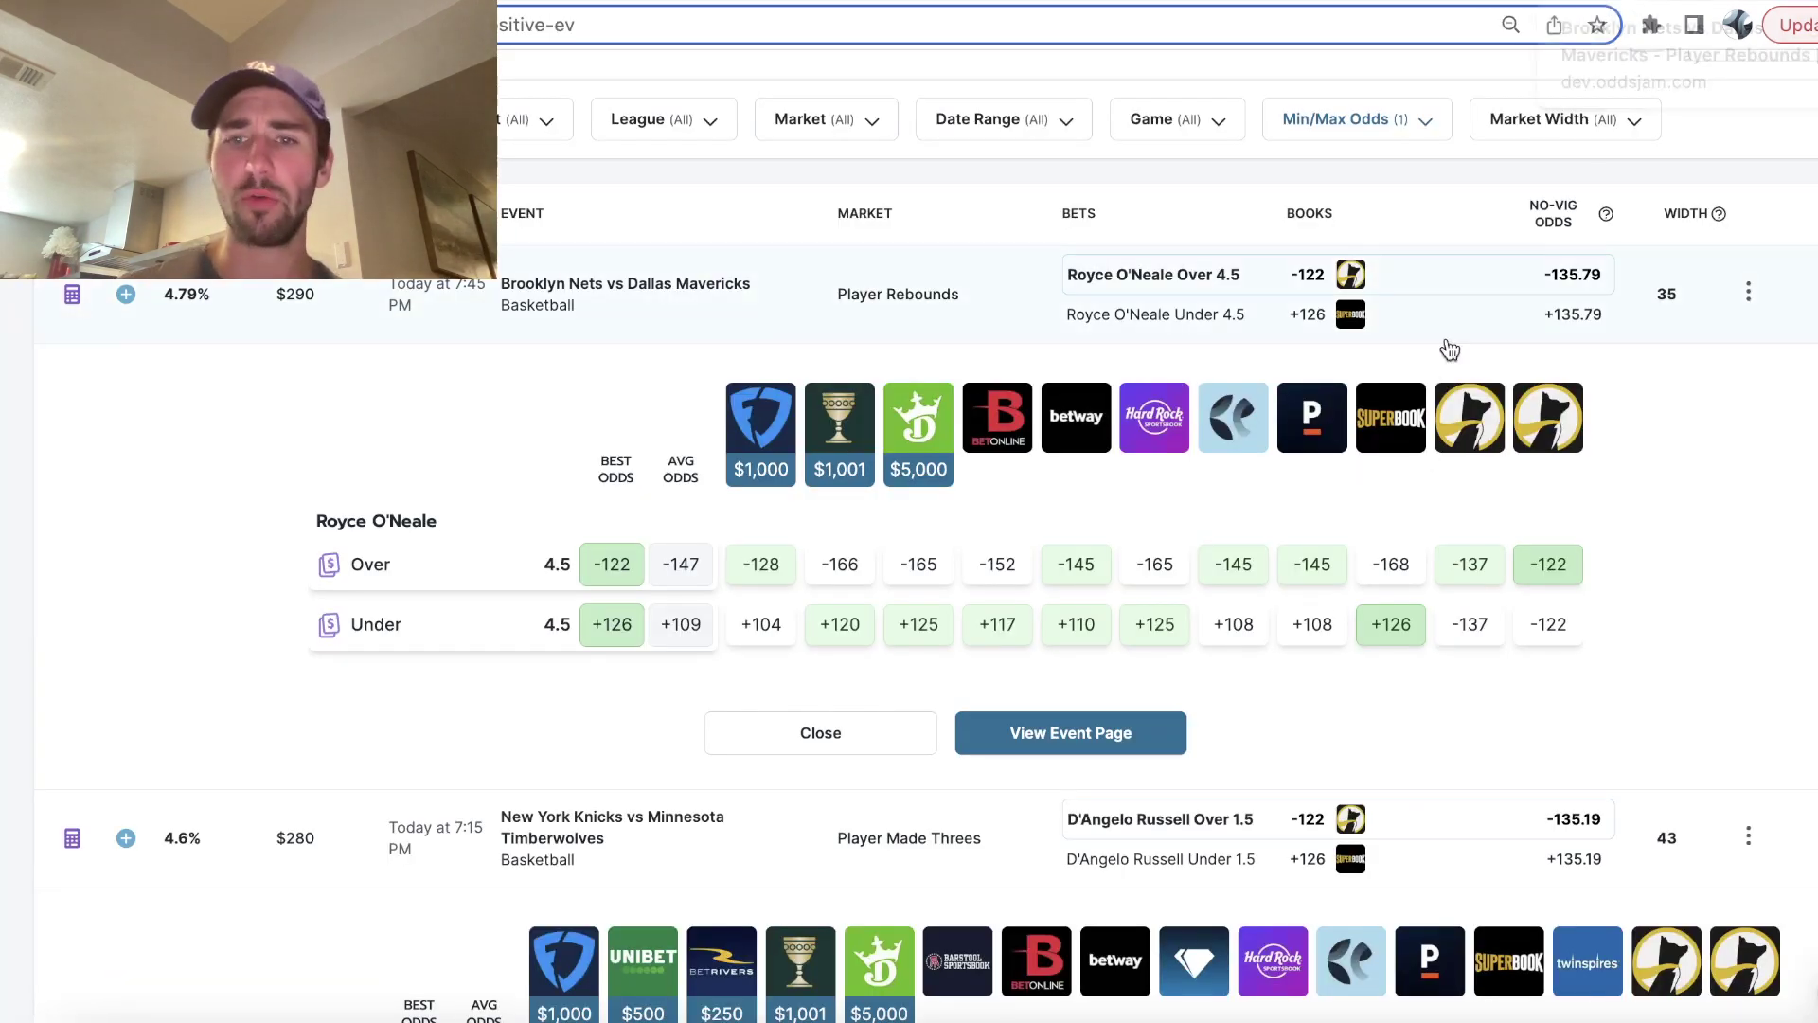
scroll(1431, 368, up, 3)
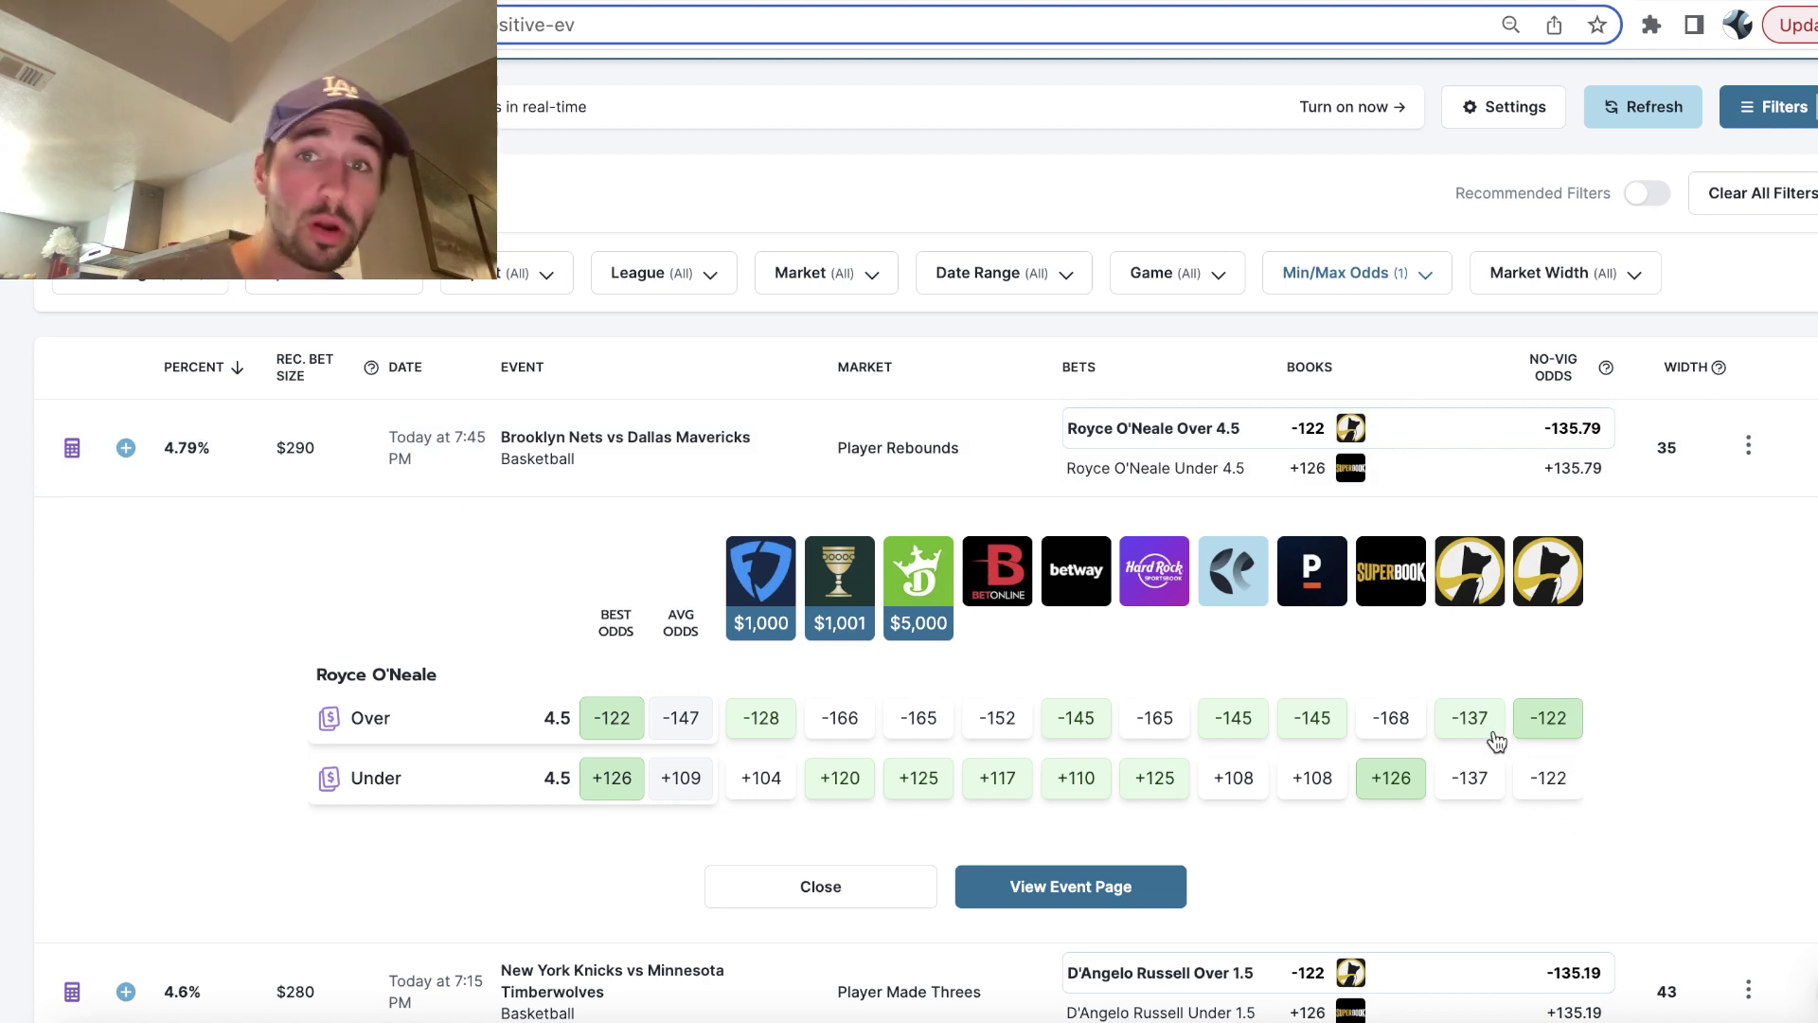
click(1470, 717)
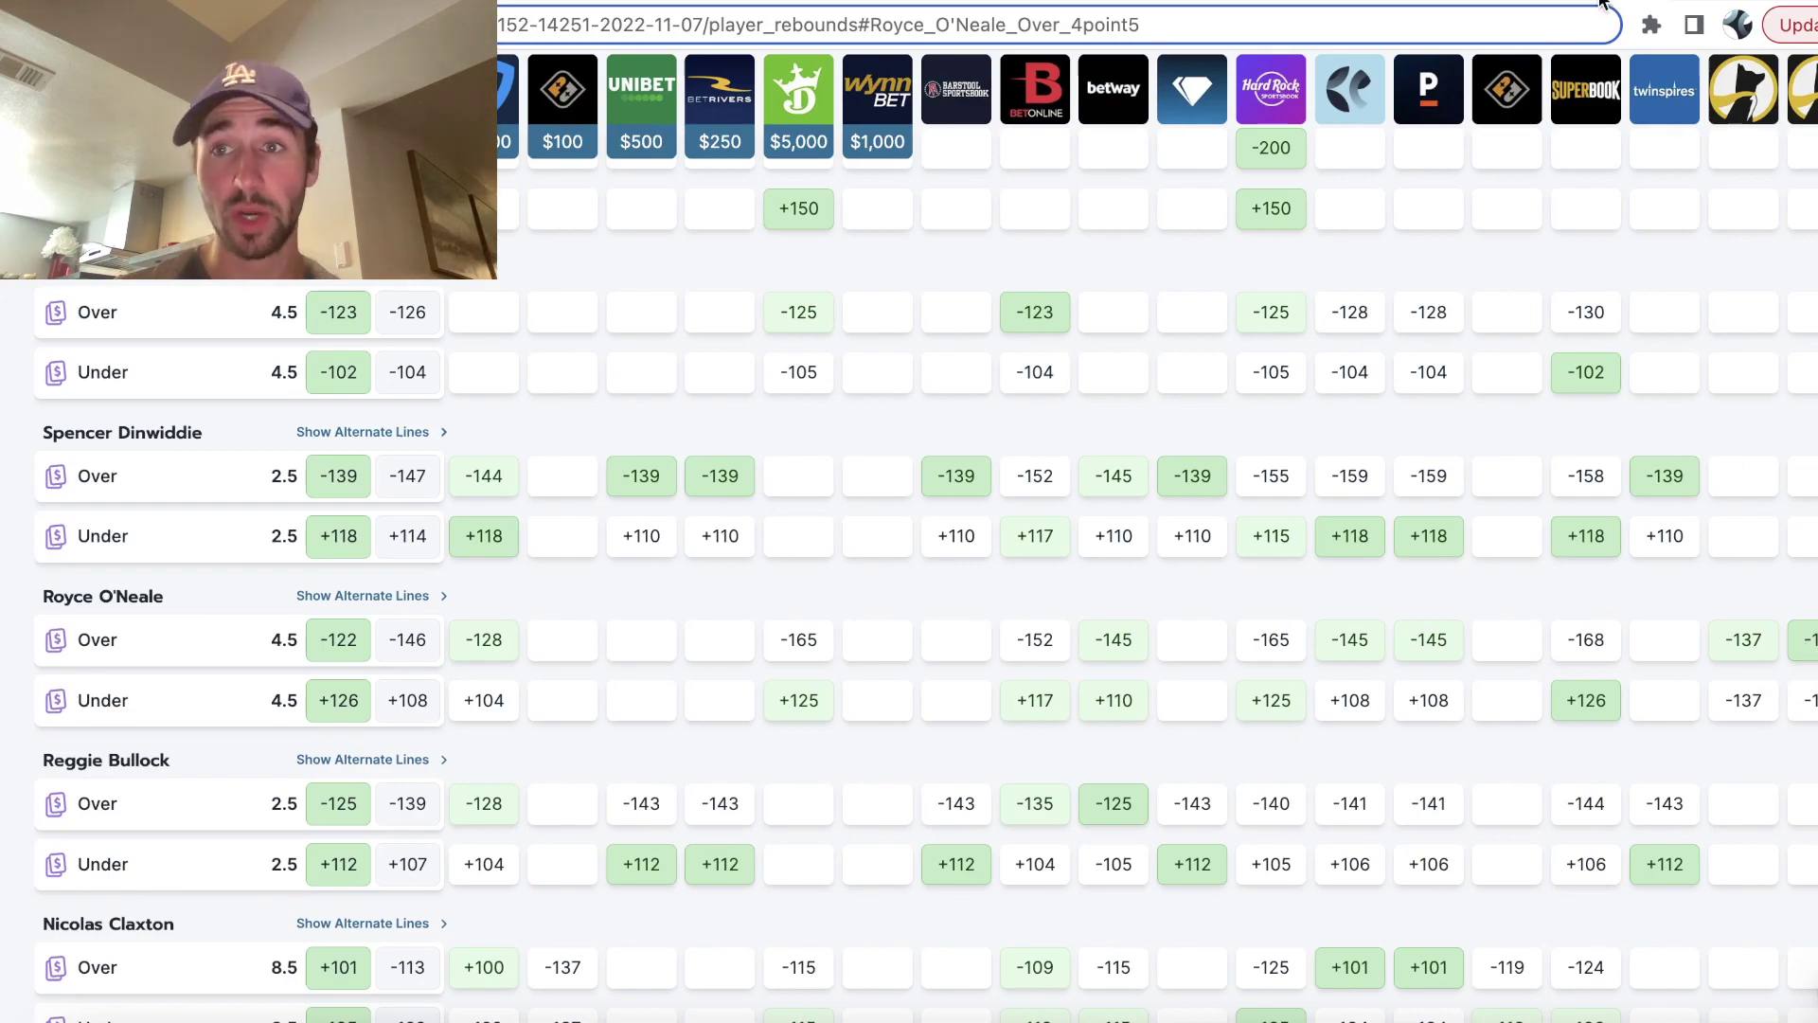
- Review the player made threes odds table, then return to Underdog Fantasy's live entries
click(1602, 4)
scroll(1239, 707, down, 3)
scroll(1239, 706, down, 8)
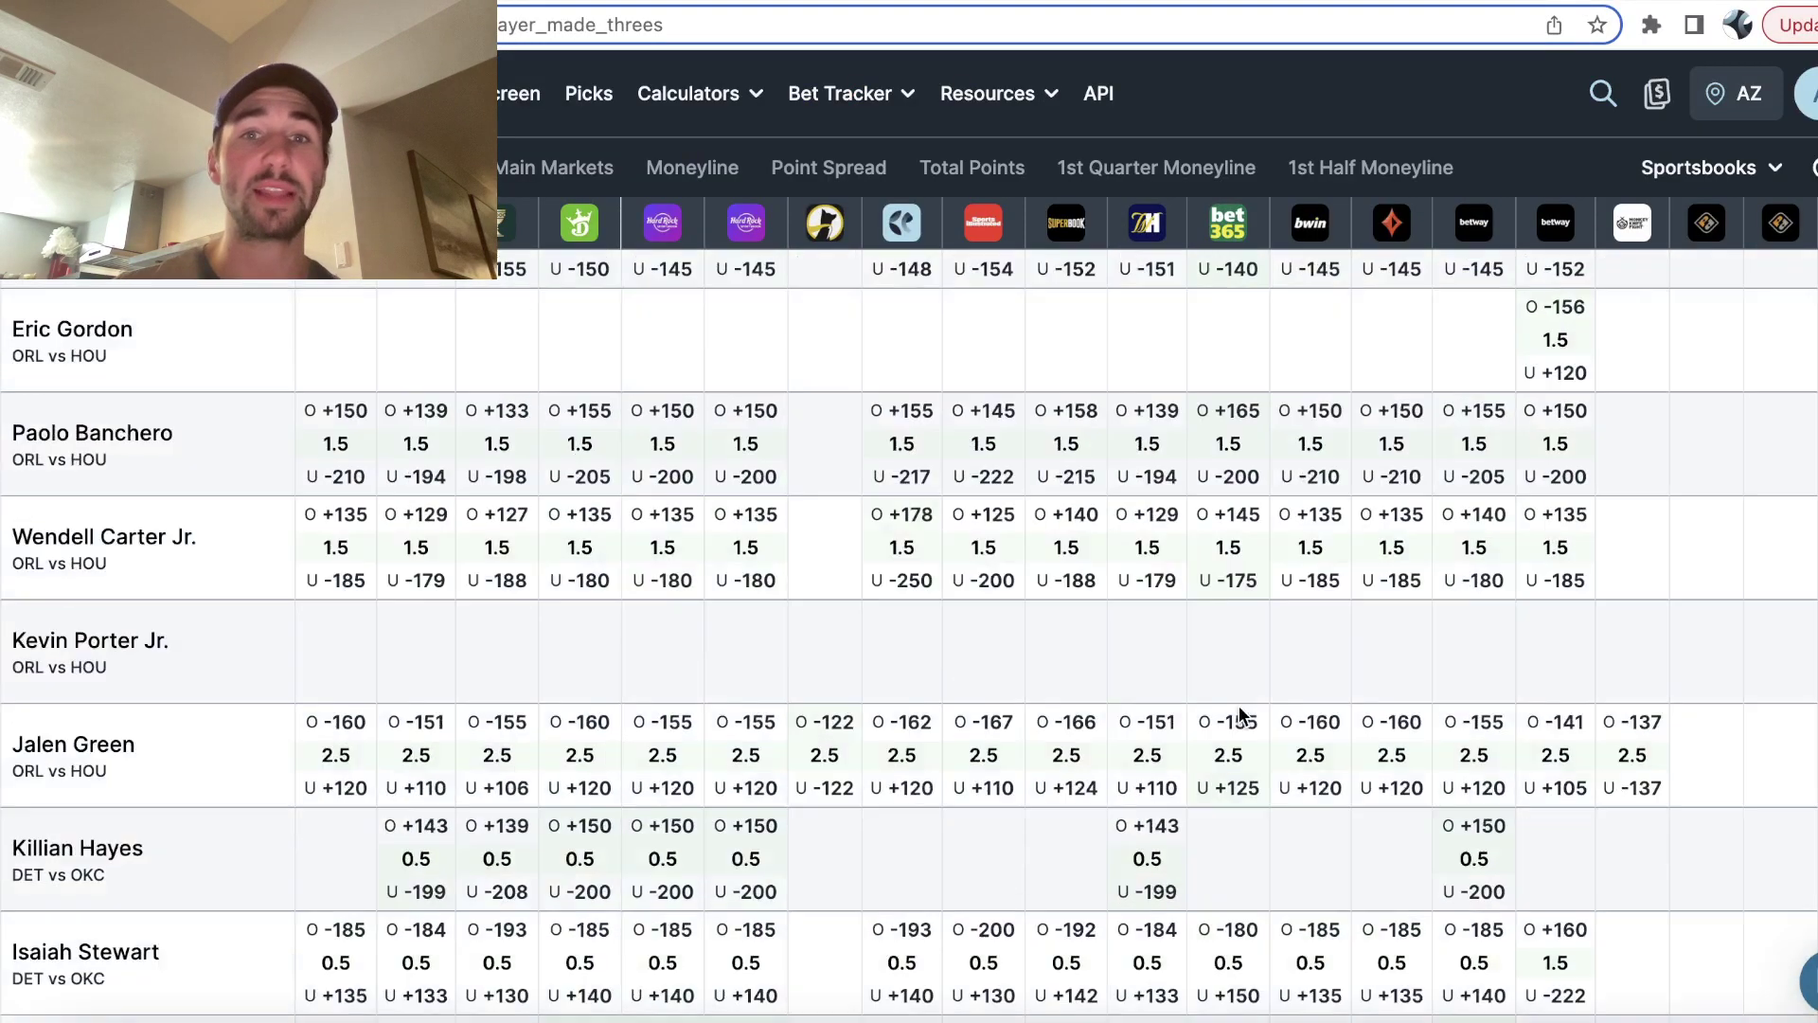
scroll(1239, 707, down, 8)
scroll(809, 698, down, 10)
scroll(810, 698, down, 10)
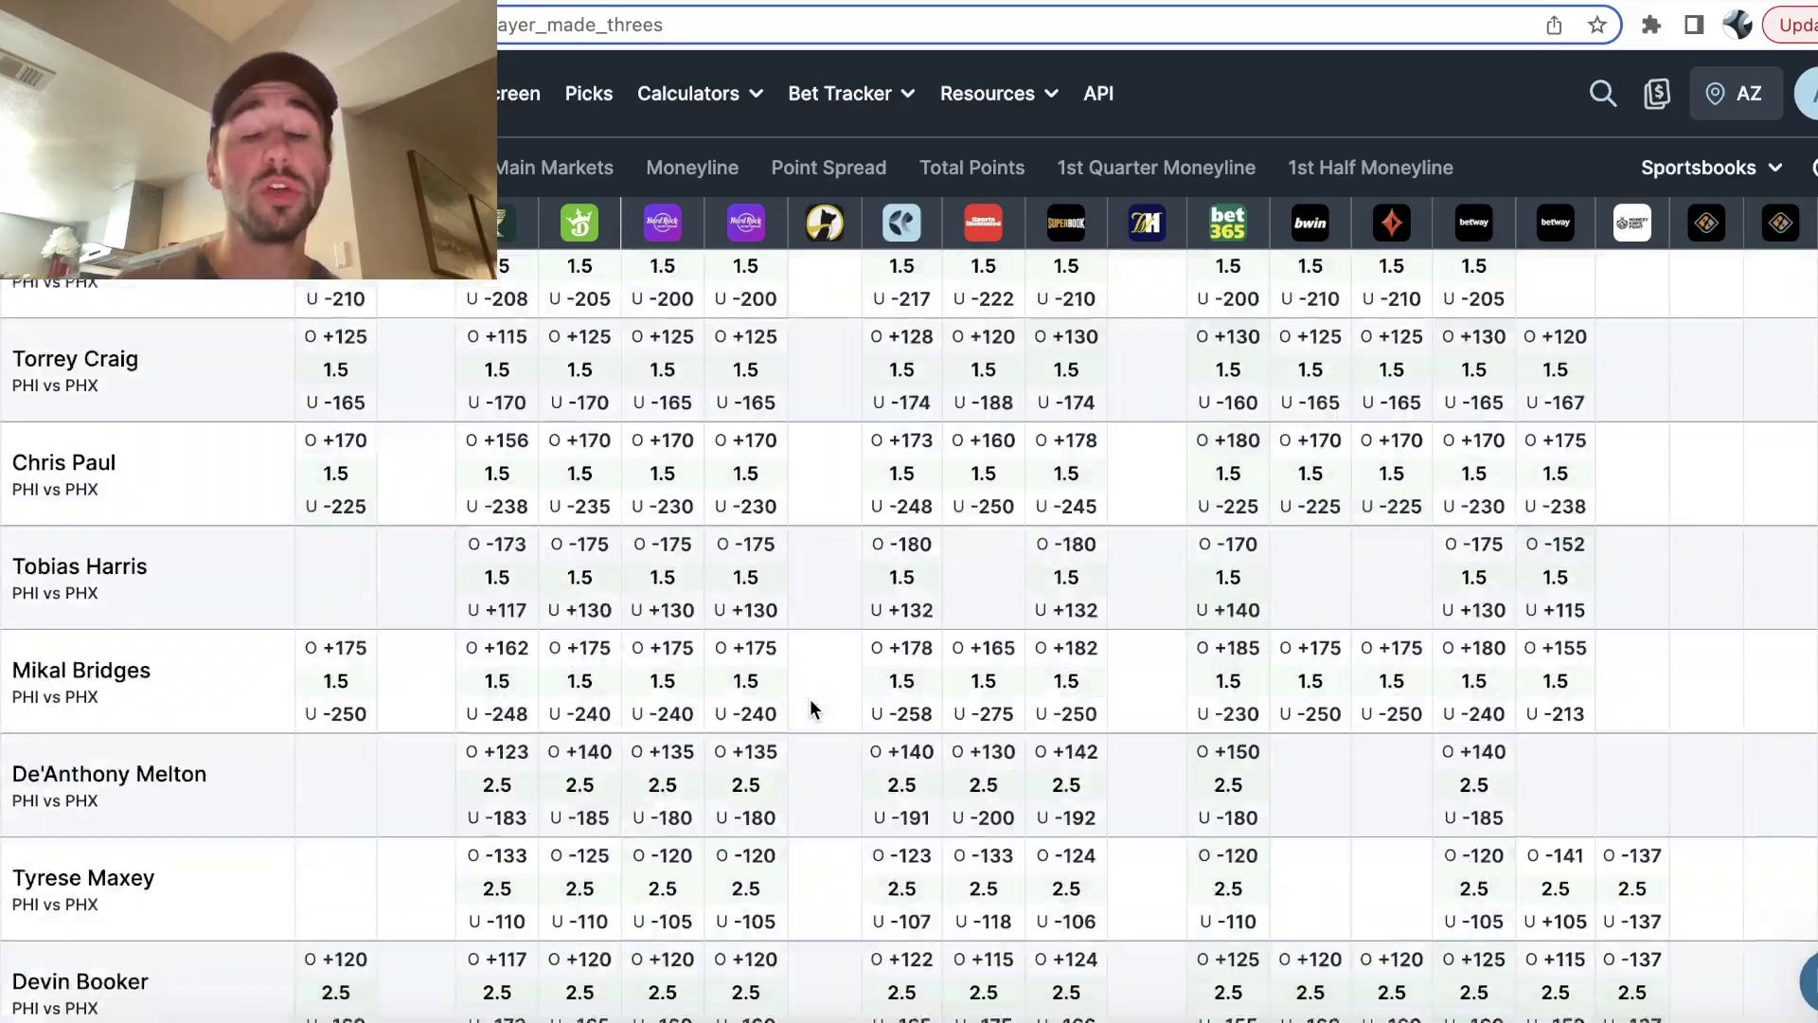
scroll(810, 698, down, 10)
scroll(810, 697, down, 6)
scroll(811, 698, down, 10)
scroll(809, 698, up, 10)
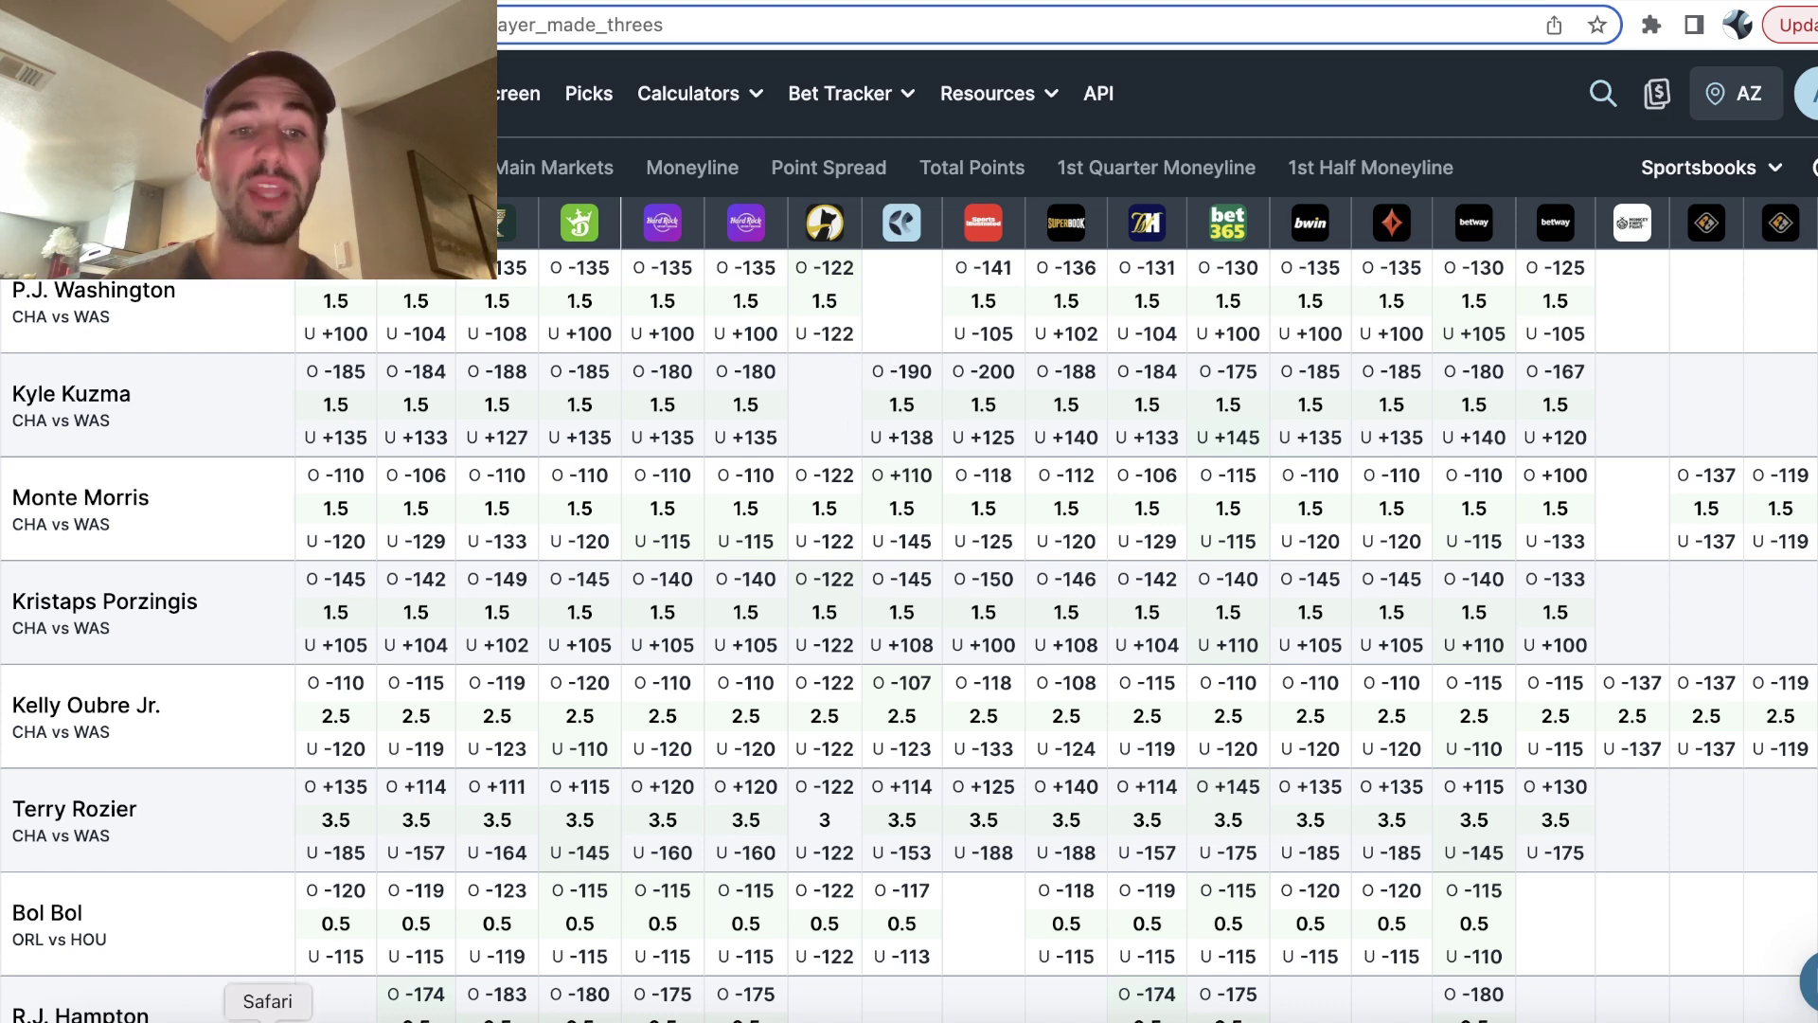
click(267, 1003)
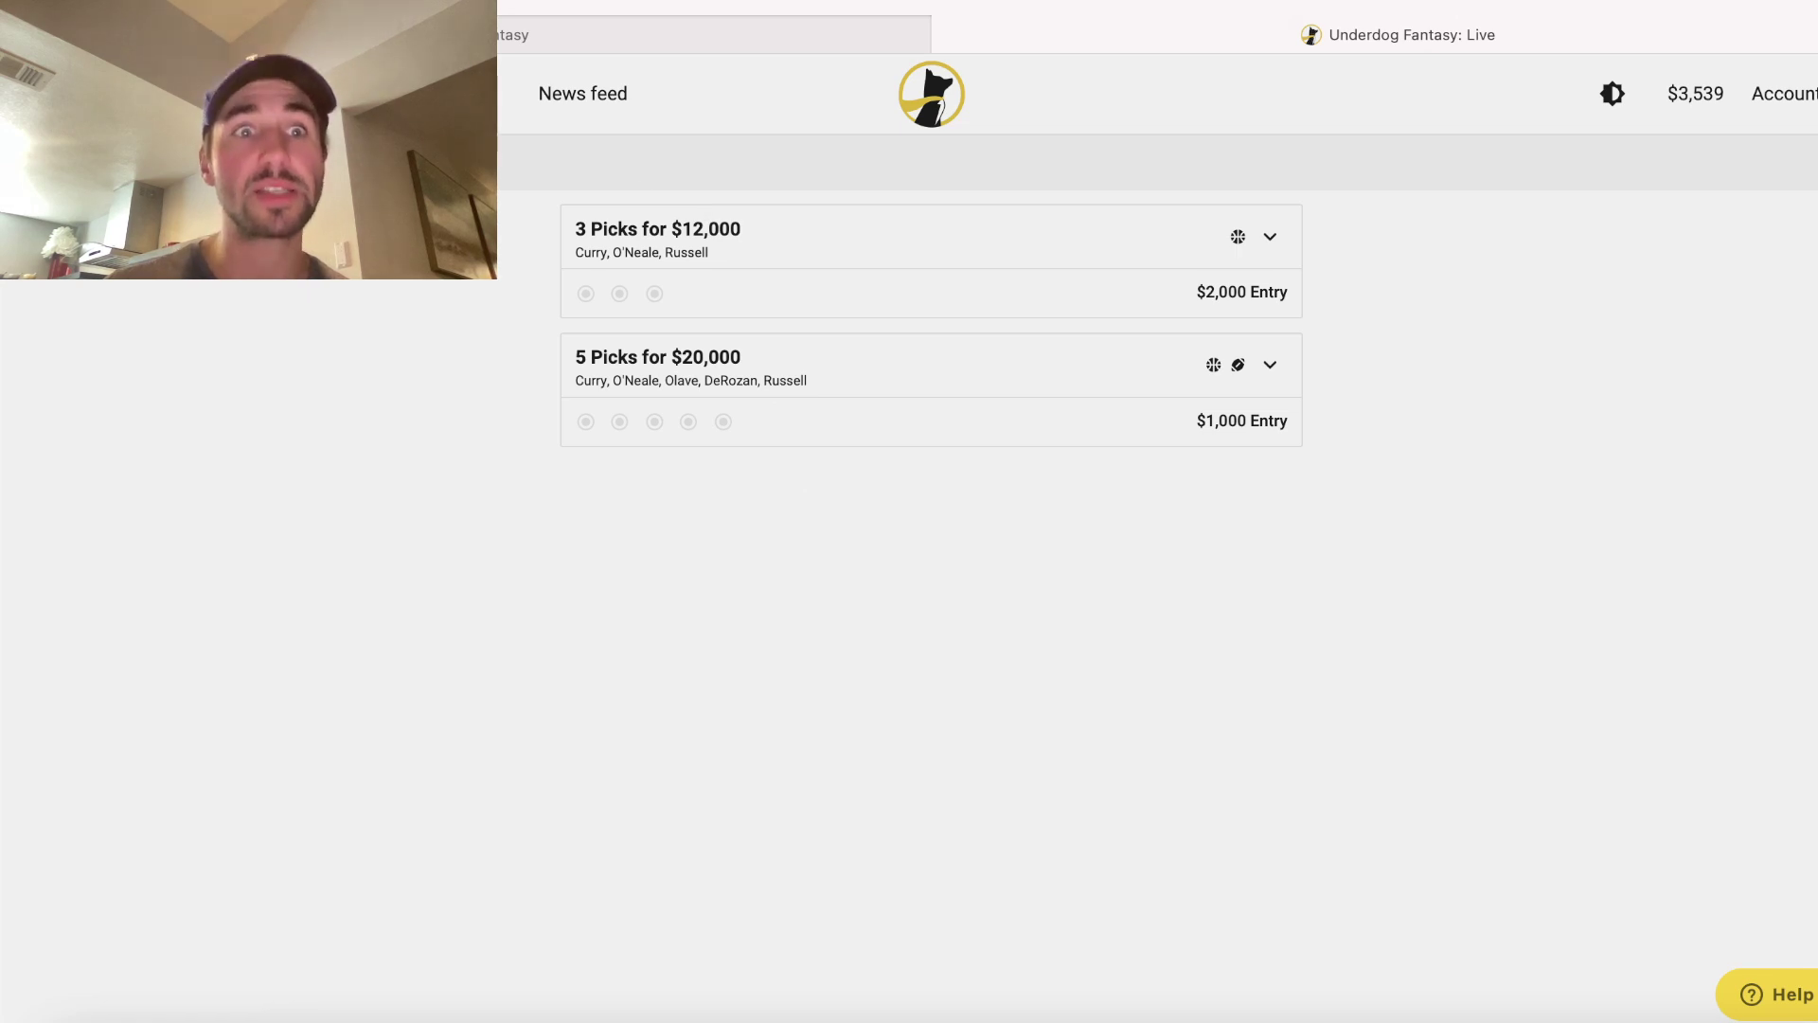
- Open the Higher/Lower board and entry amount, check the parlay calculator, then return to Underdog
click(931, 86)
scroll(1246, 831, down, 3)
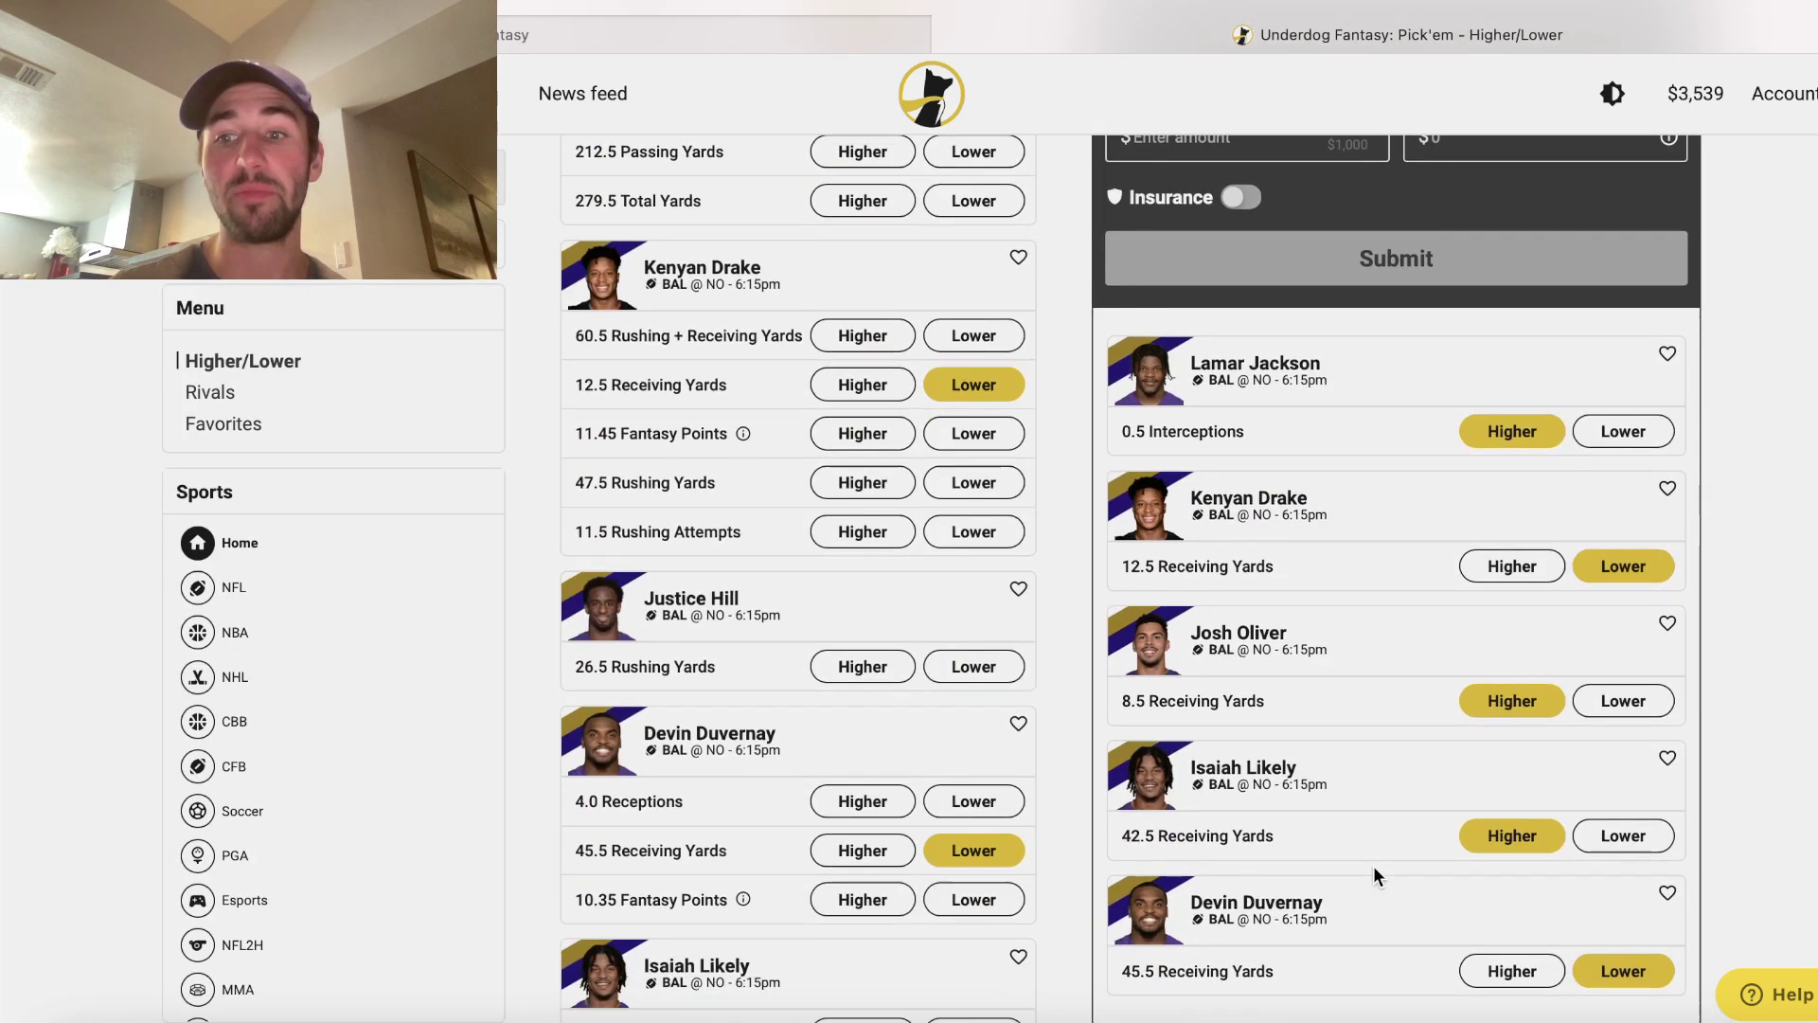
scroll(1246, 829, up, 5)
click(1244, 314)
text(1)
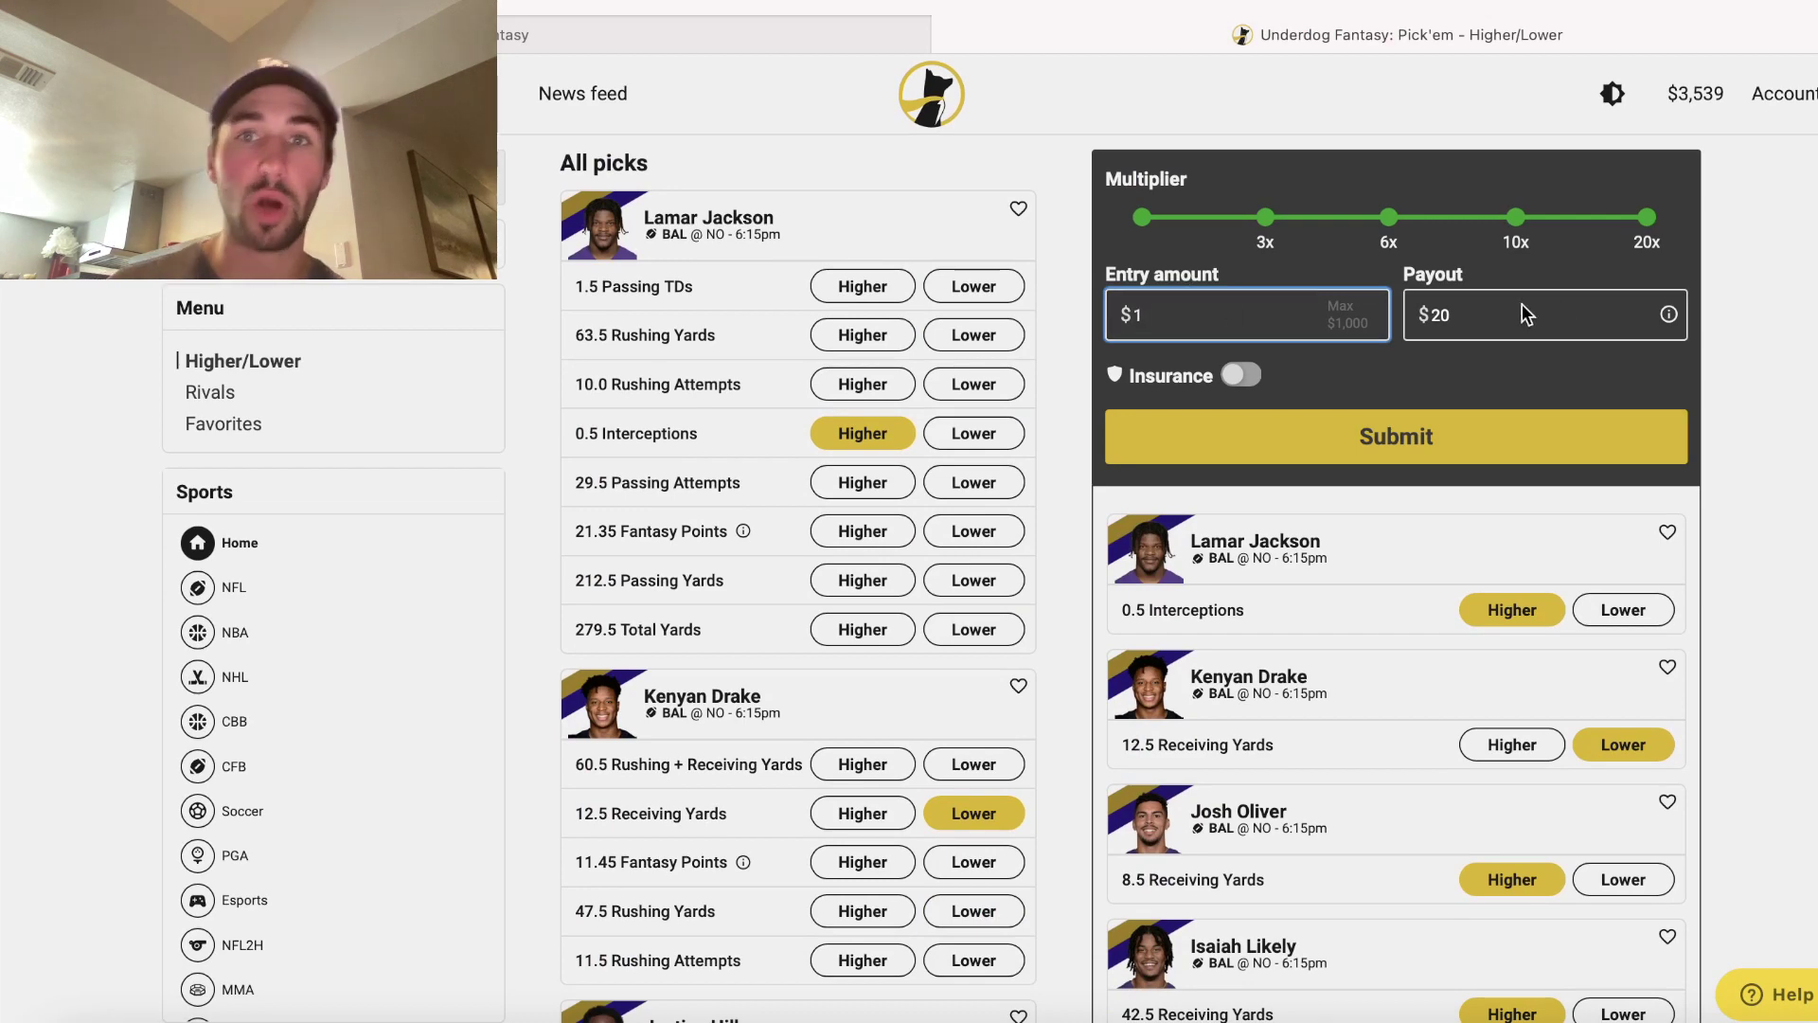
click(1494, 1013)
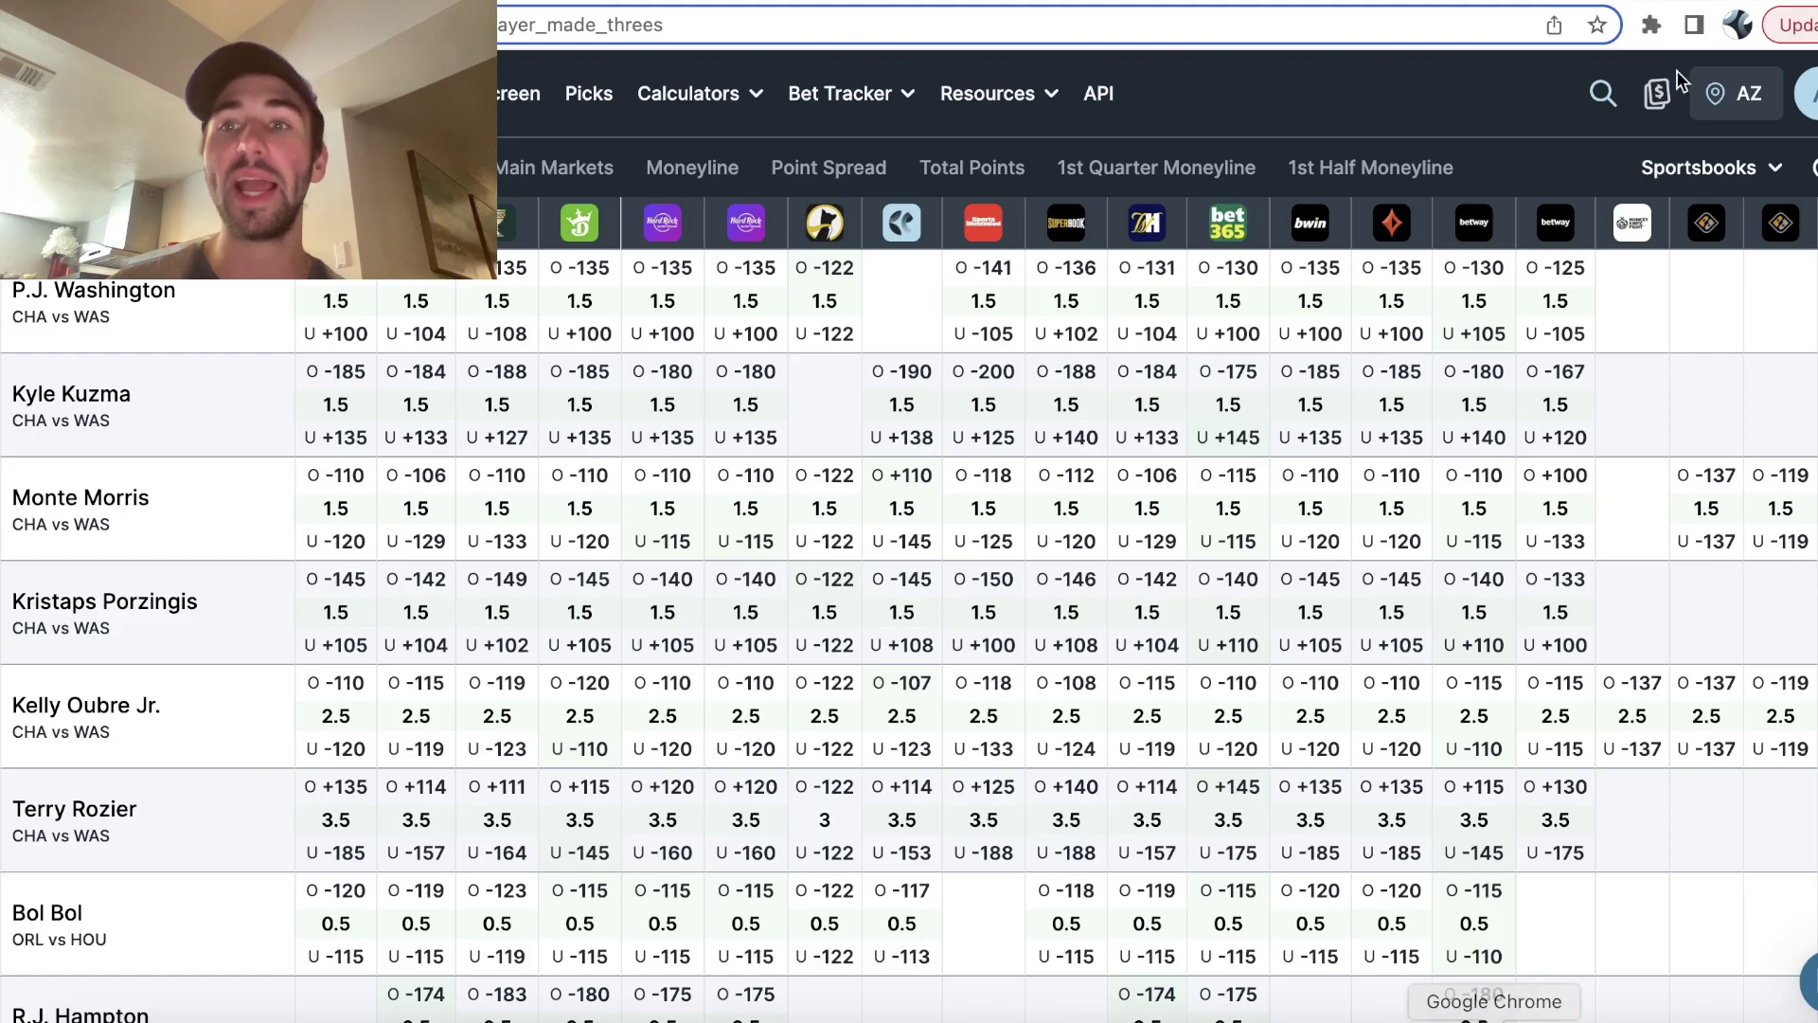
click(1702, 5)
scroll(615, 506, down, 1)
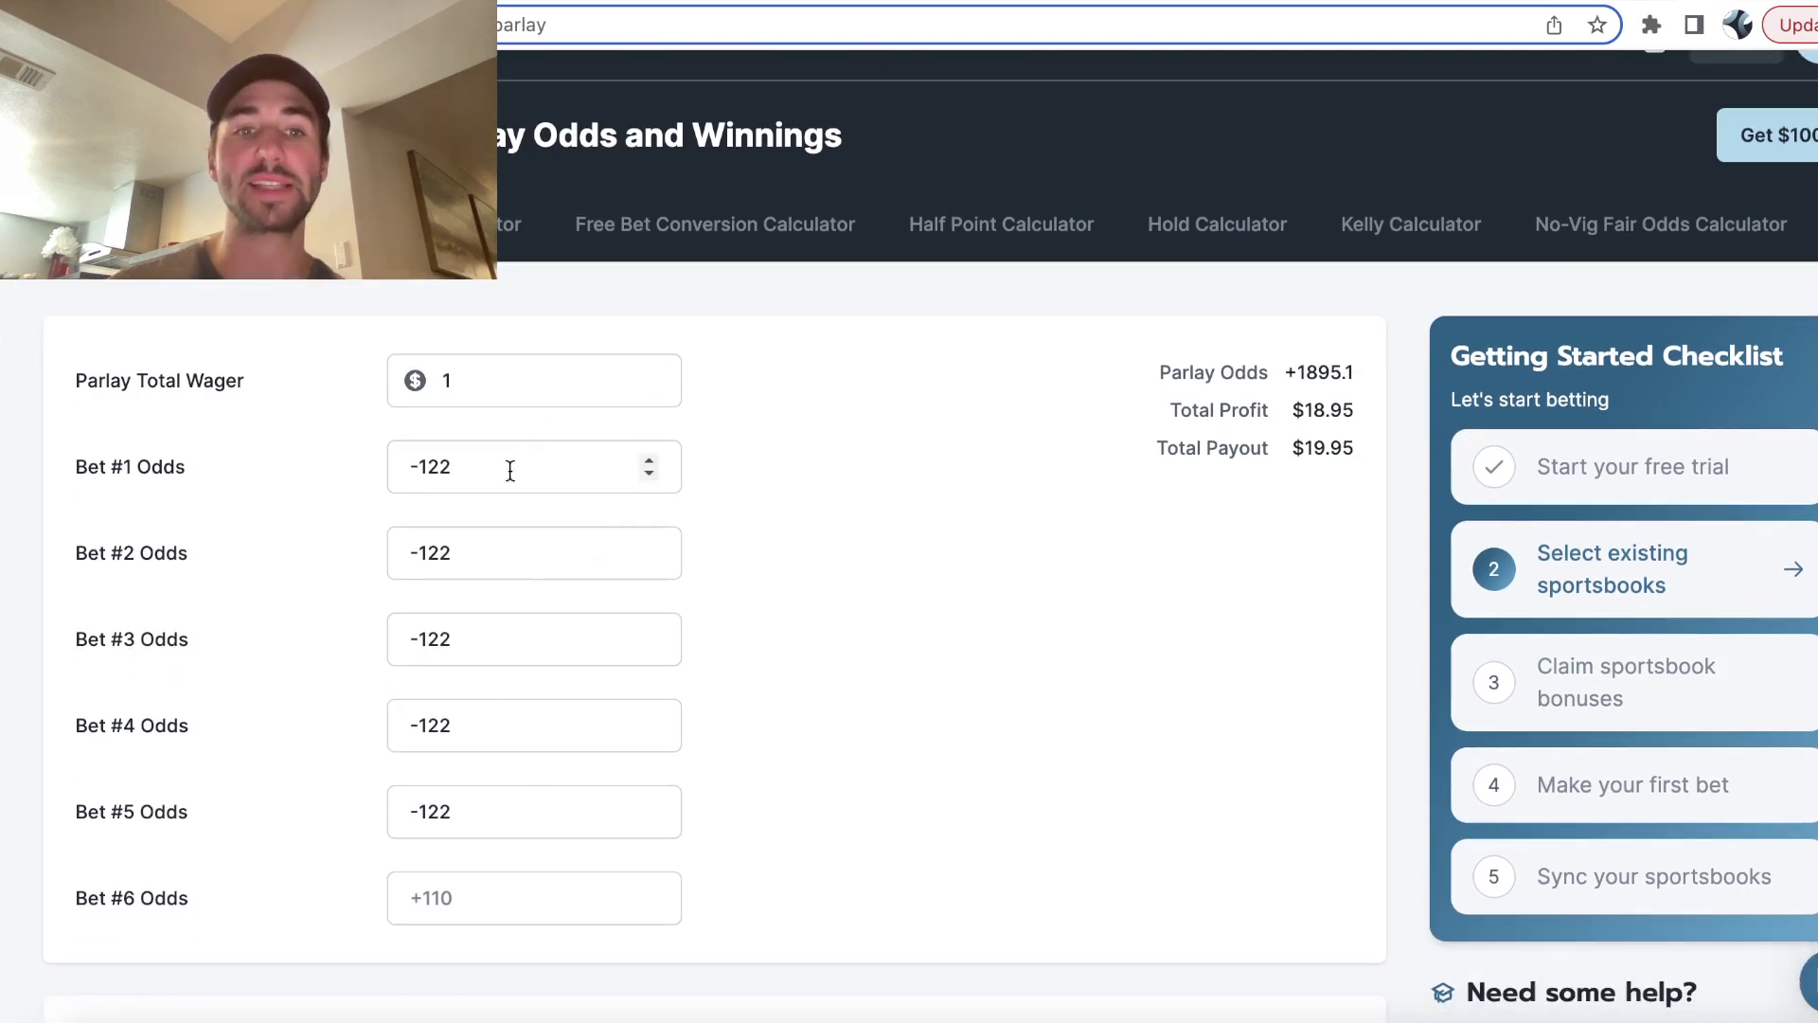
mouse_move(574, 725)
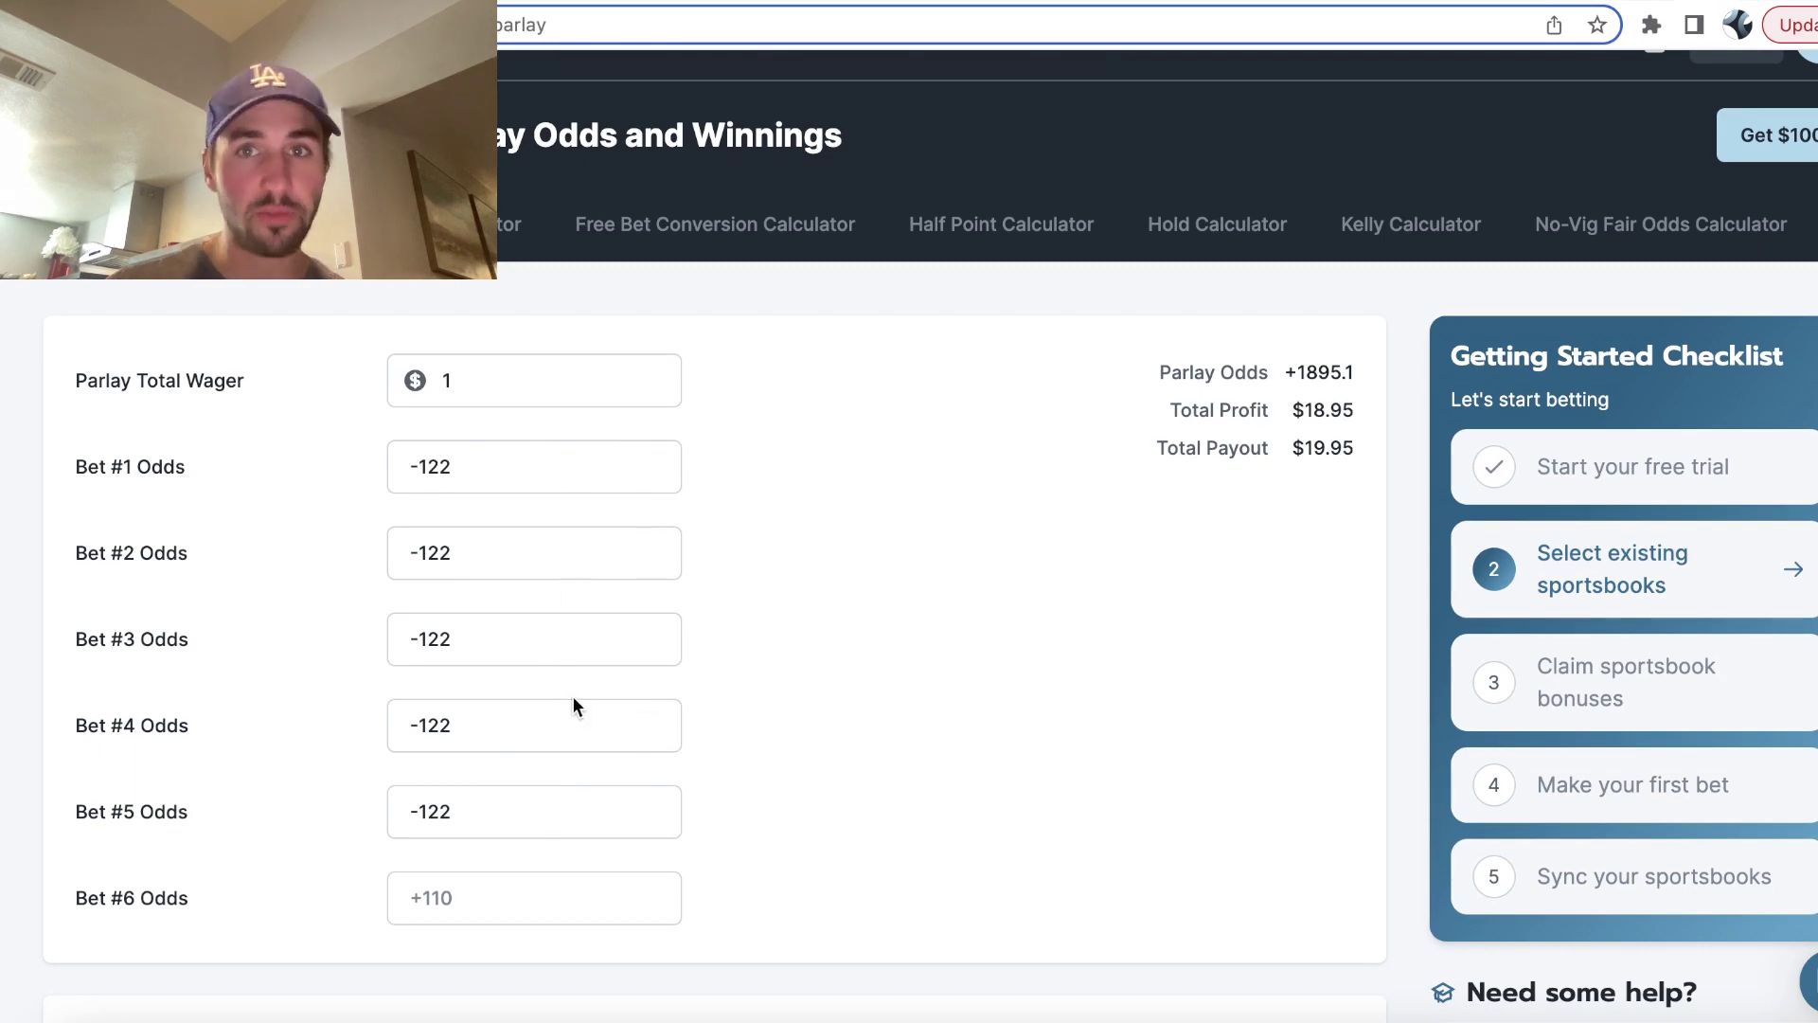
key(super+Tab)
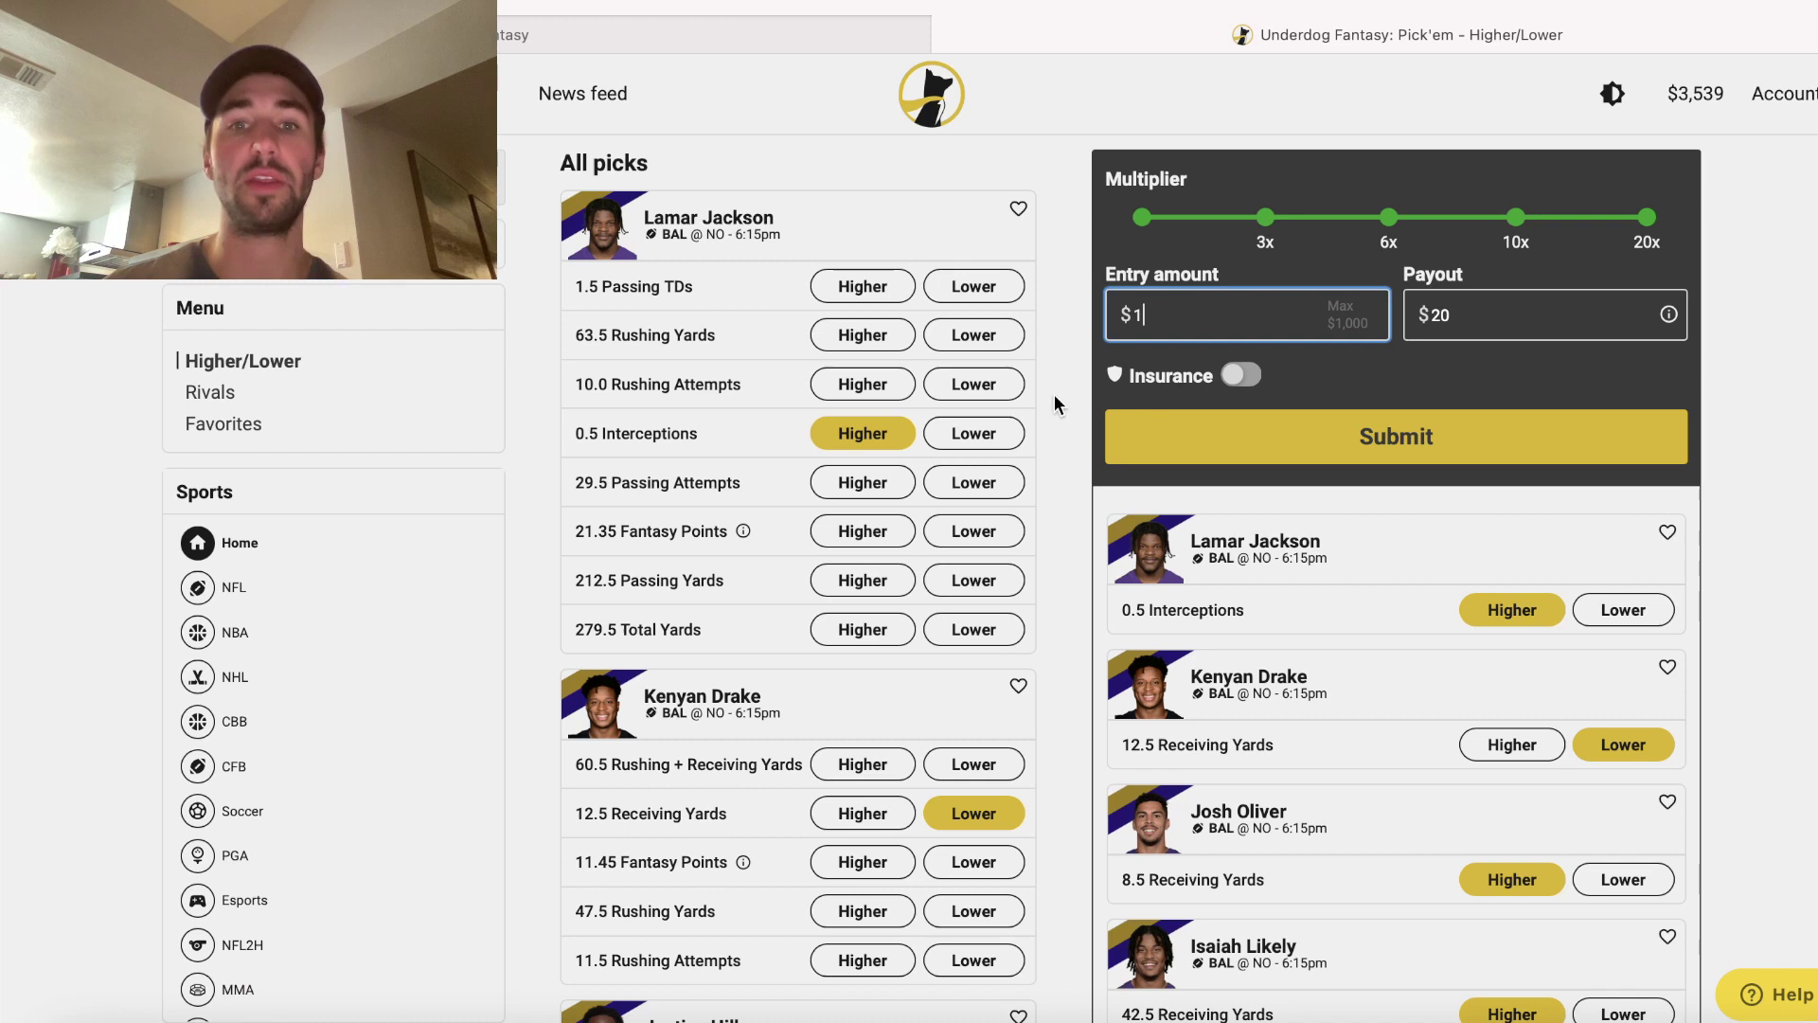
- Set Lamar Jackson interceptions to Lower and swap Kenyan Drake for Gabe Davis 56.0 yards Higher
click(971, 434)
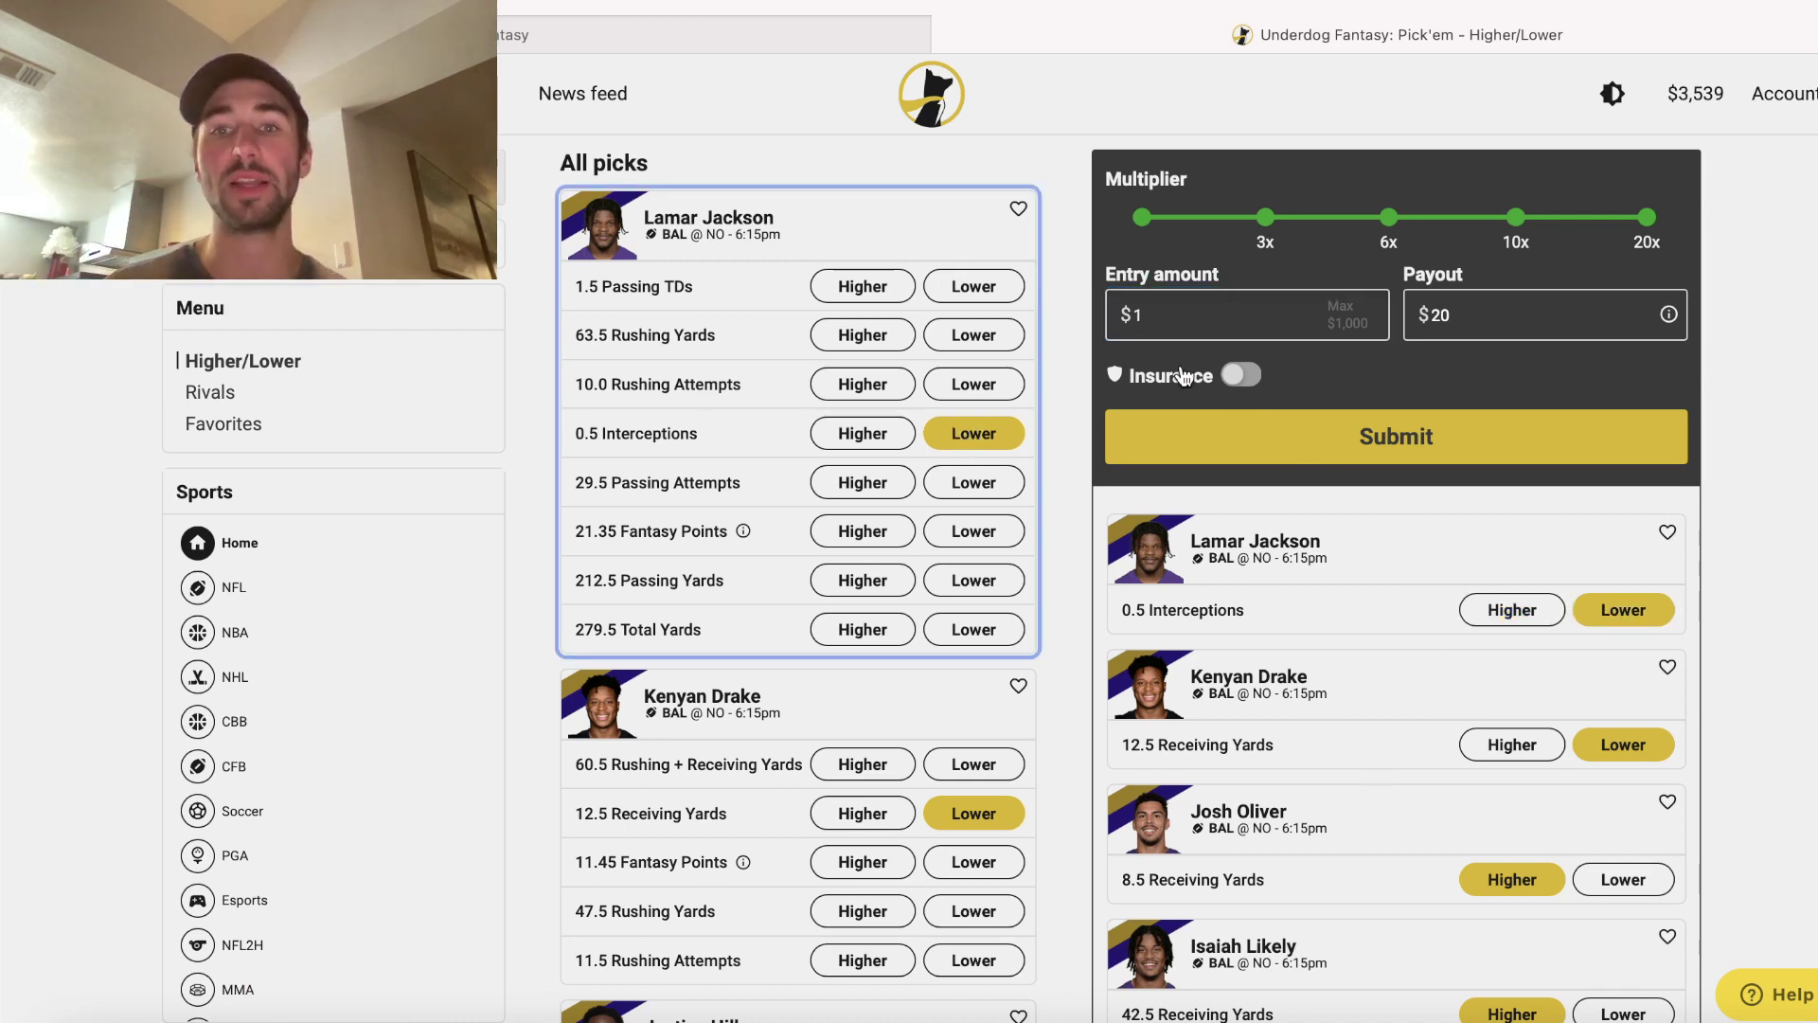
click(1172, 314)
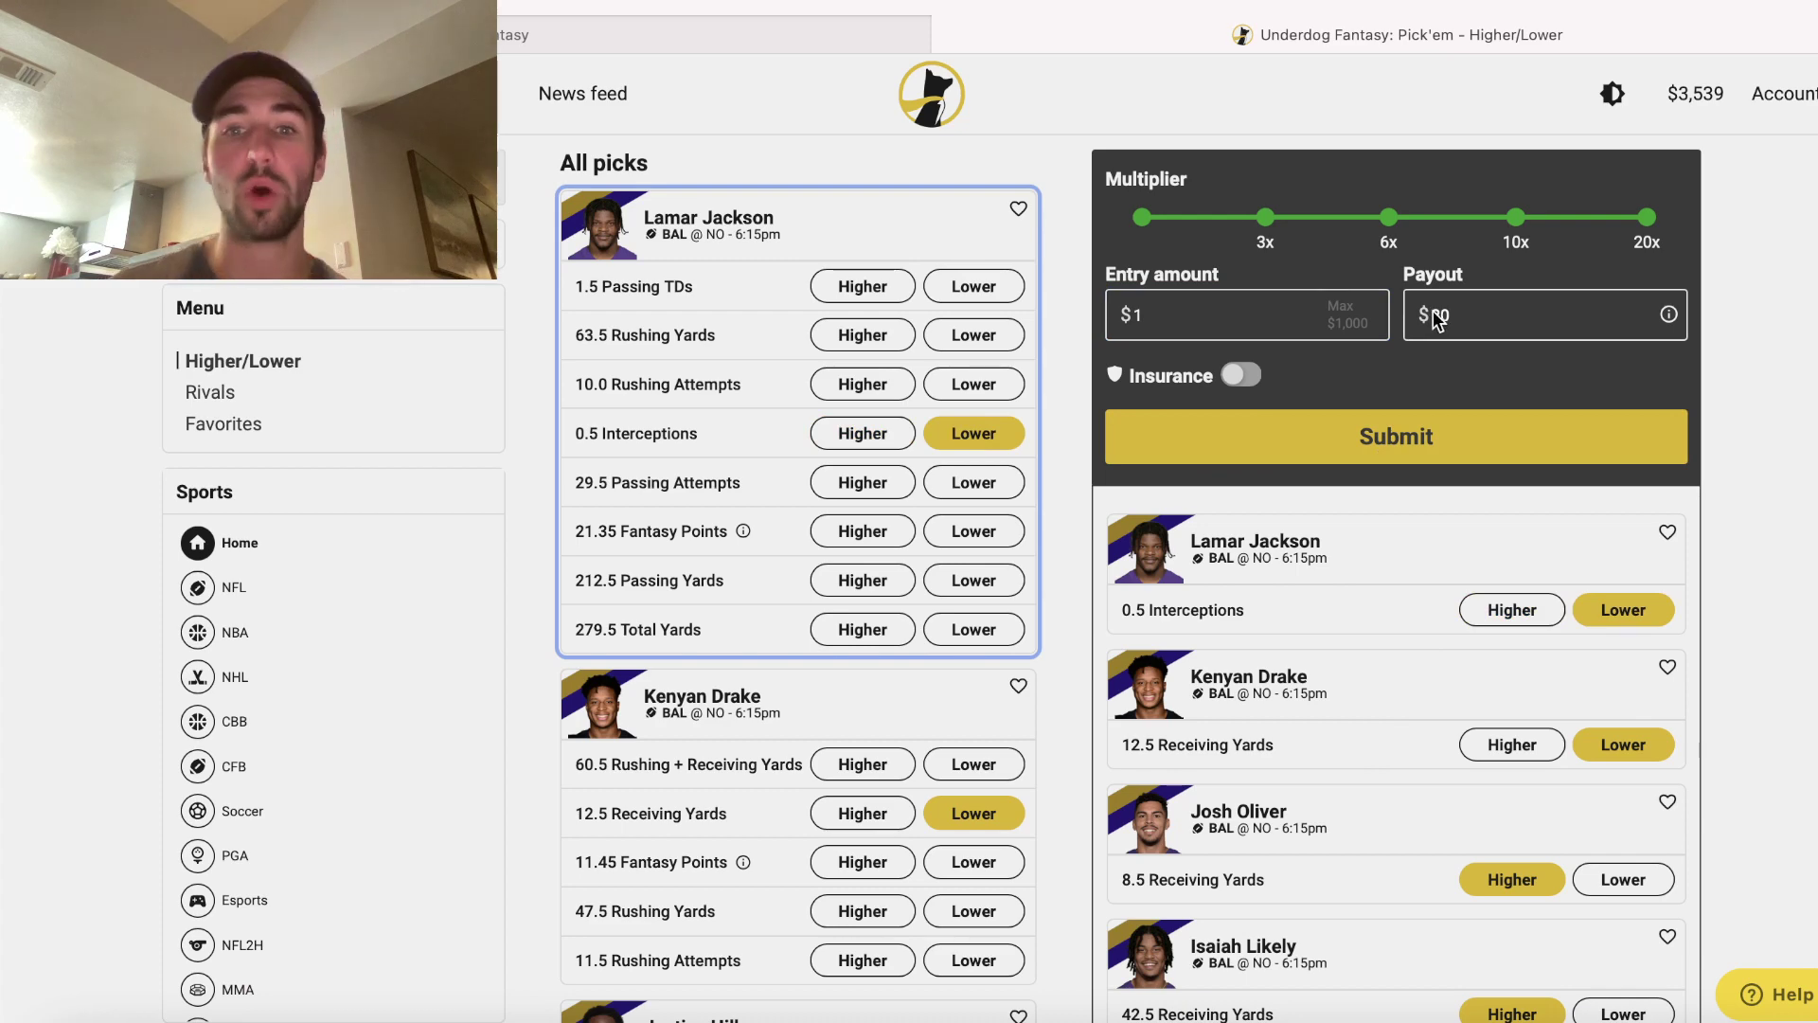
click(863, 812)
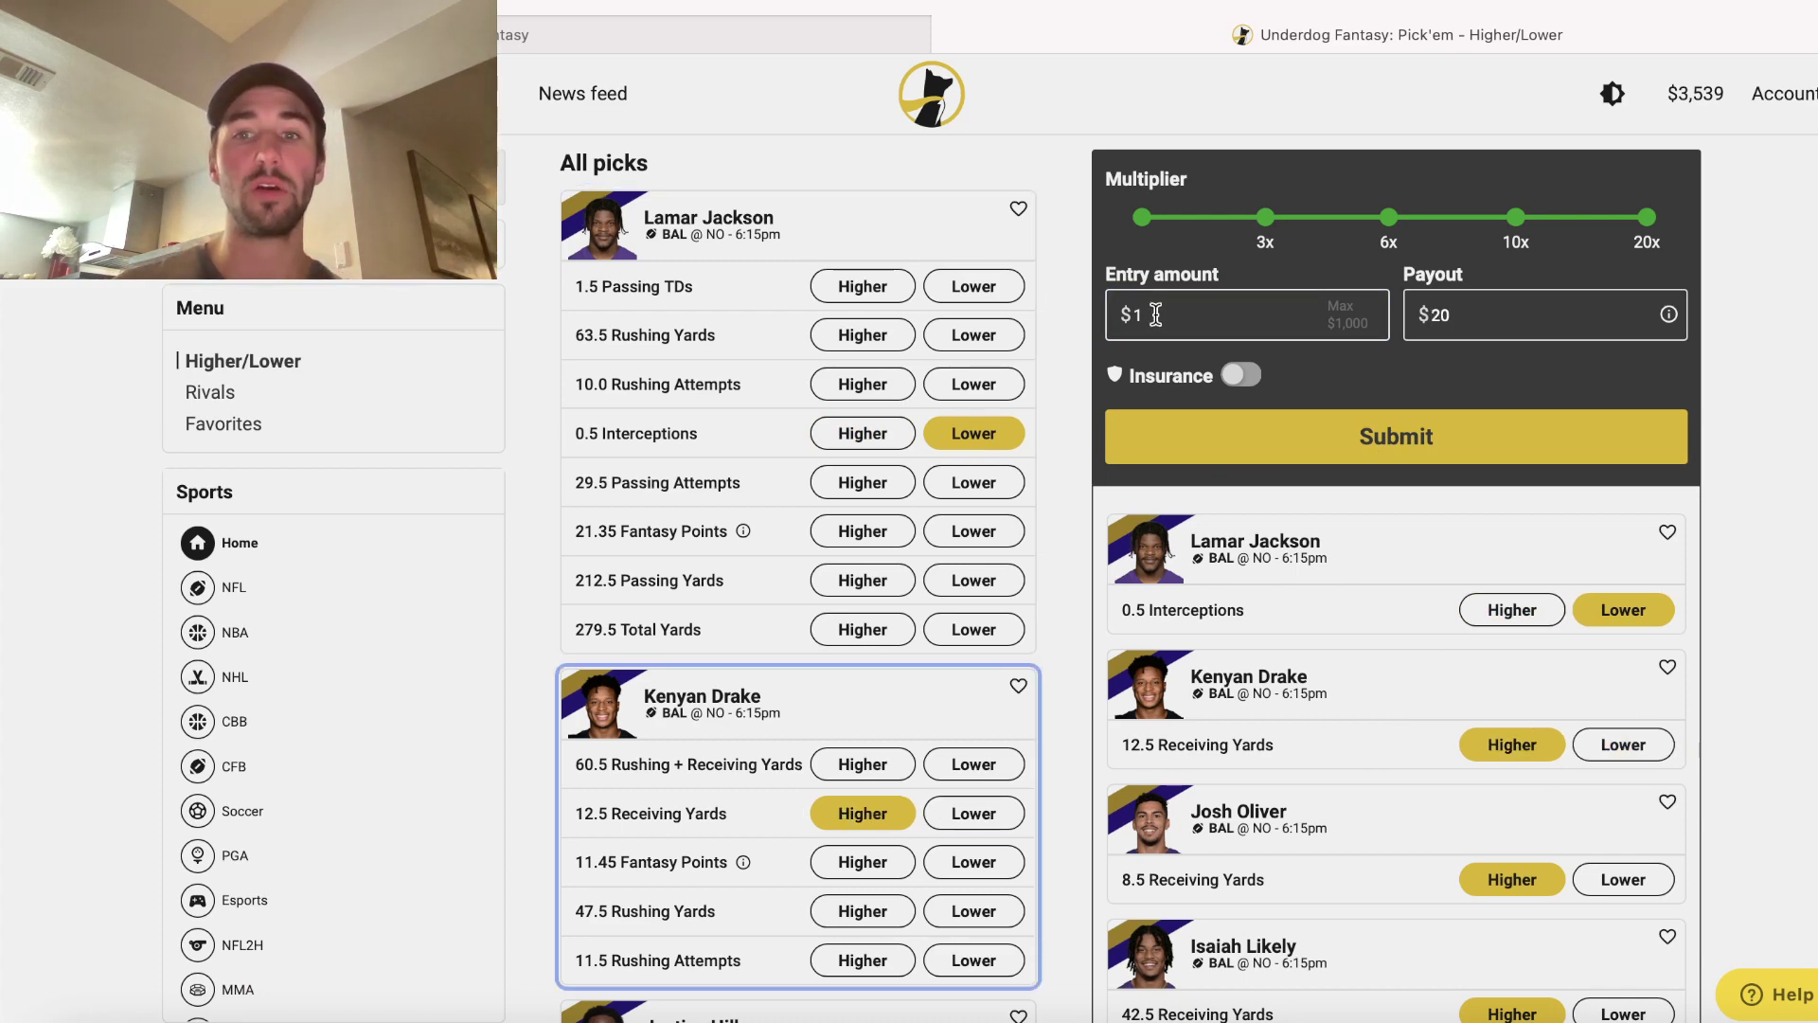
click(863, 813)
scroll(880, 682, down, 10)
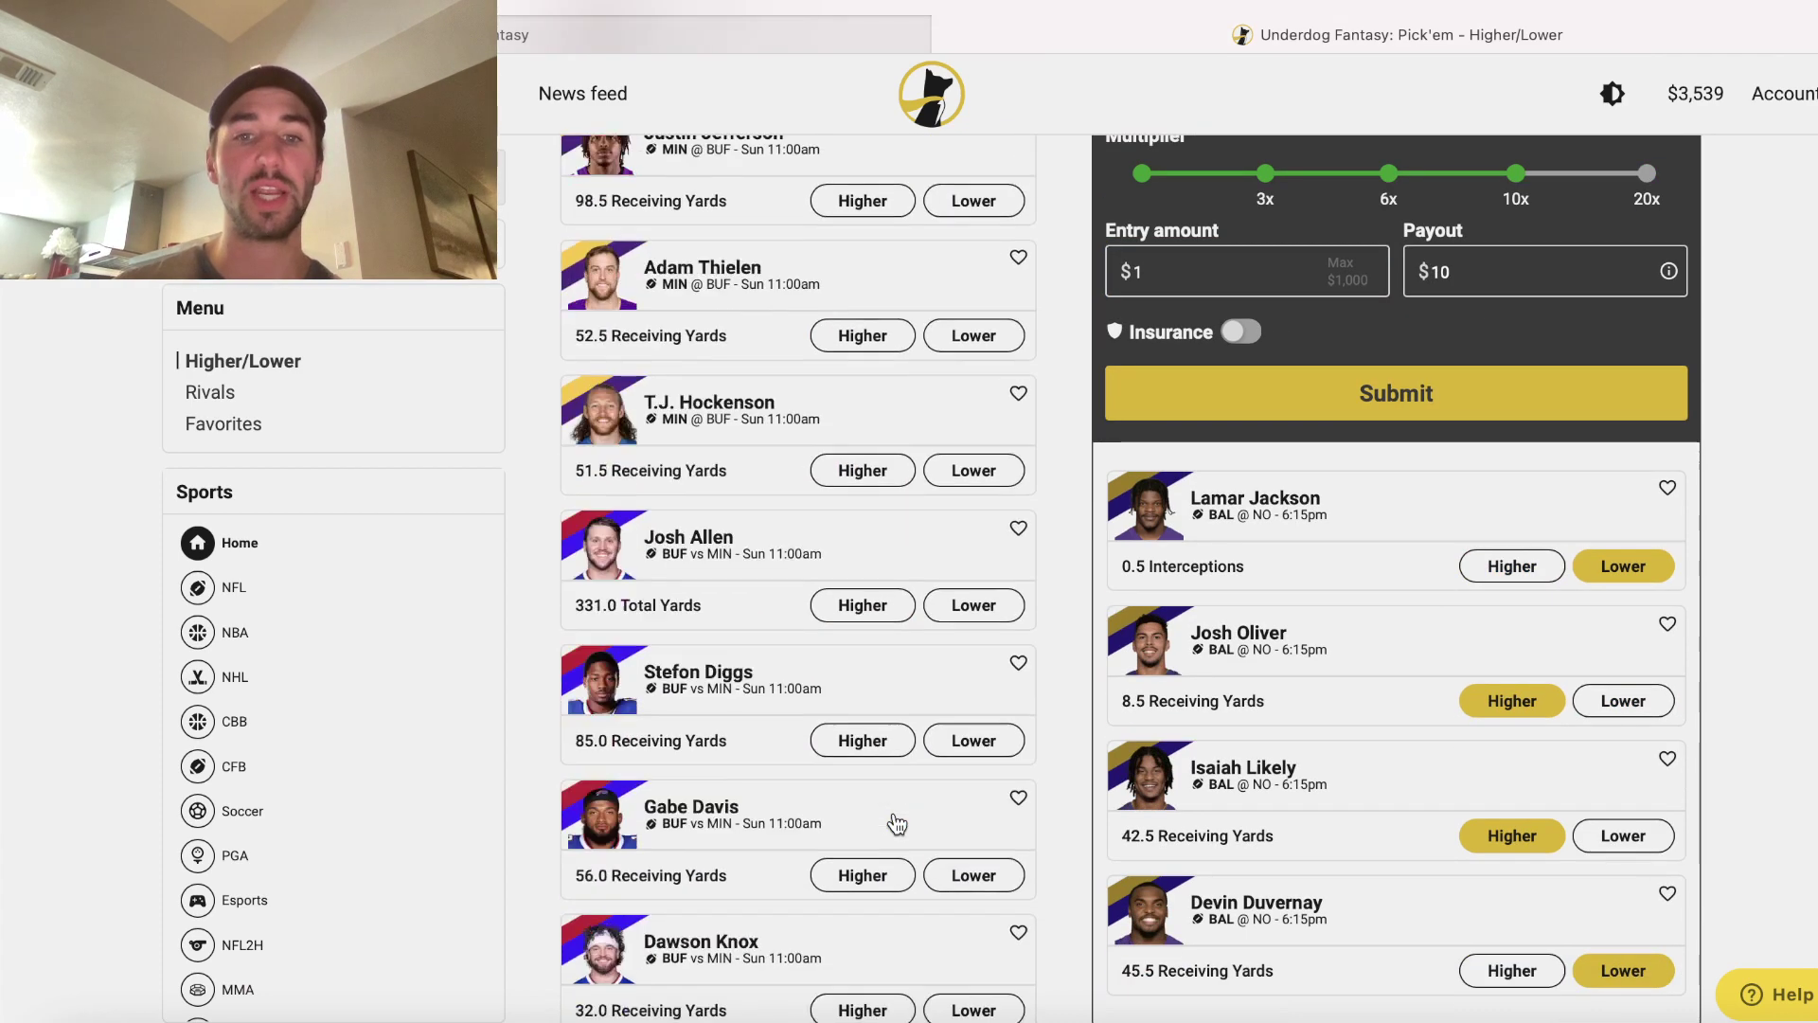
scroll(880, 682, down, 3)
click(863, 621)
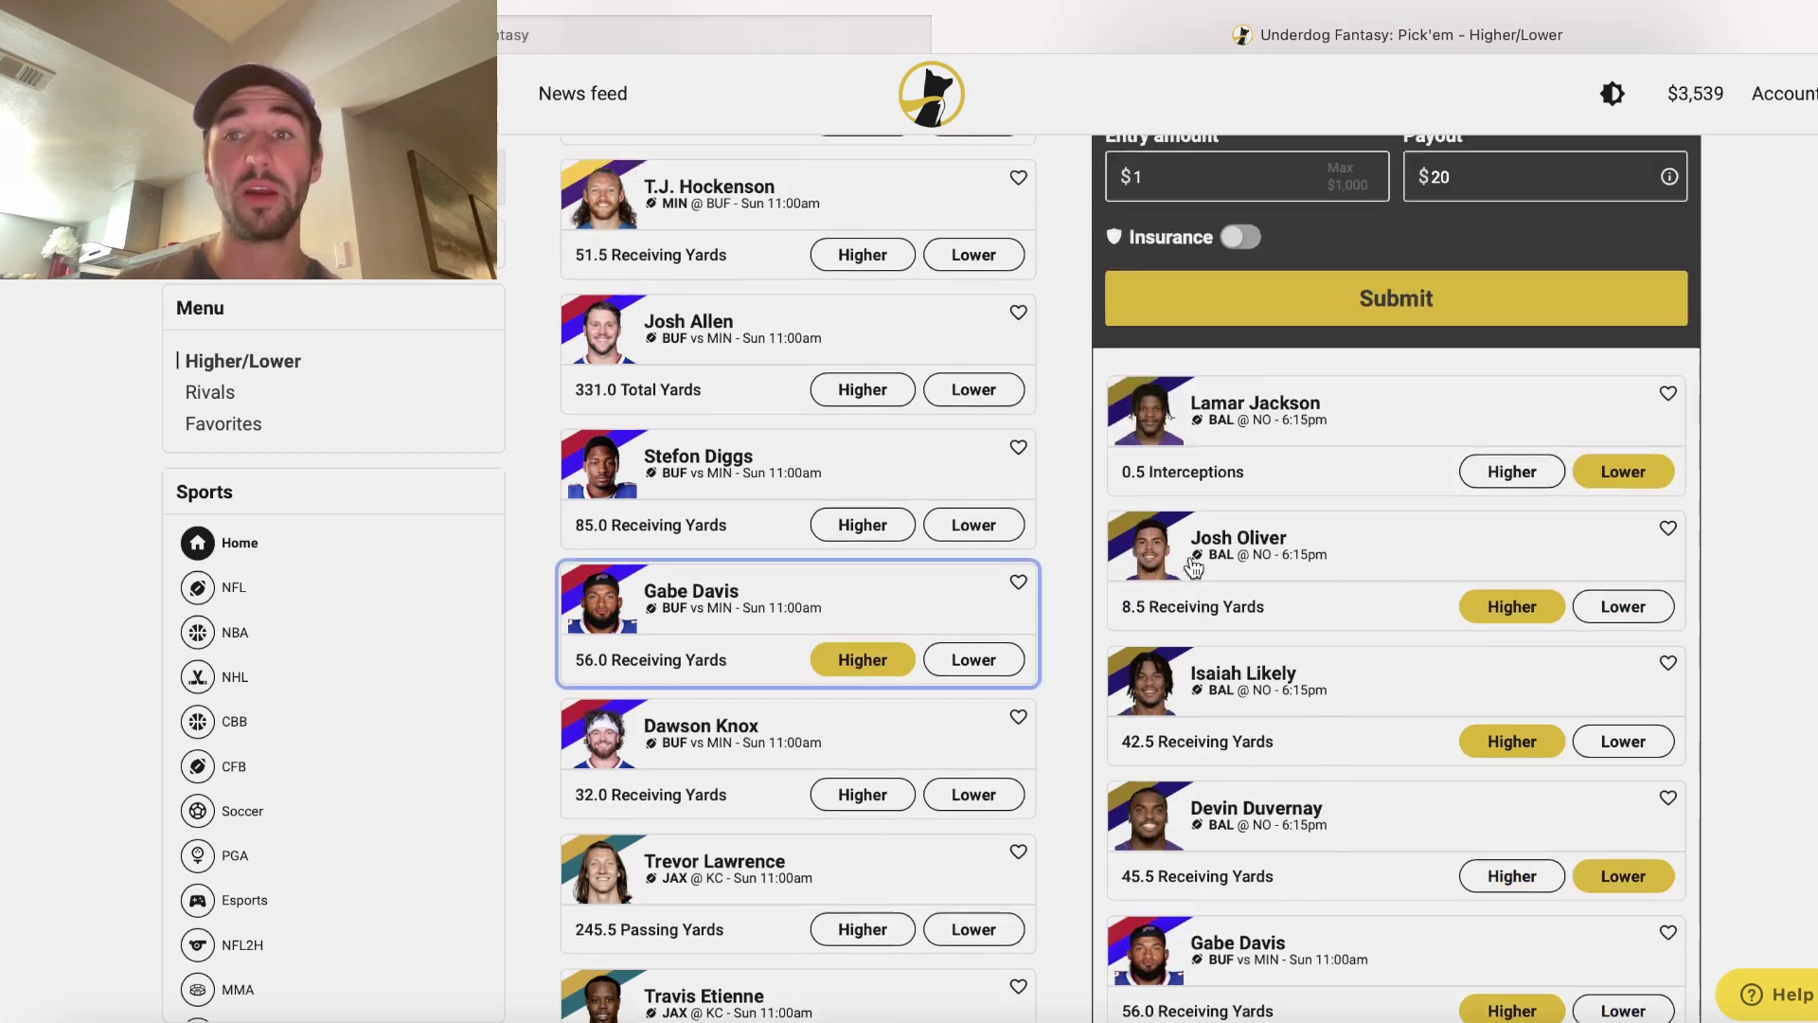
scroll(881, 682, up, 5)
click(1177, 311)
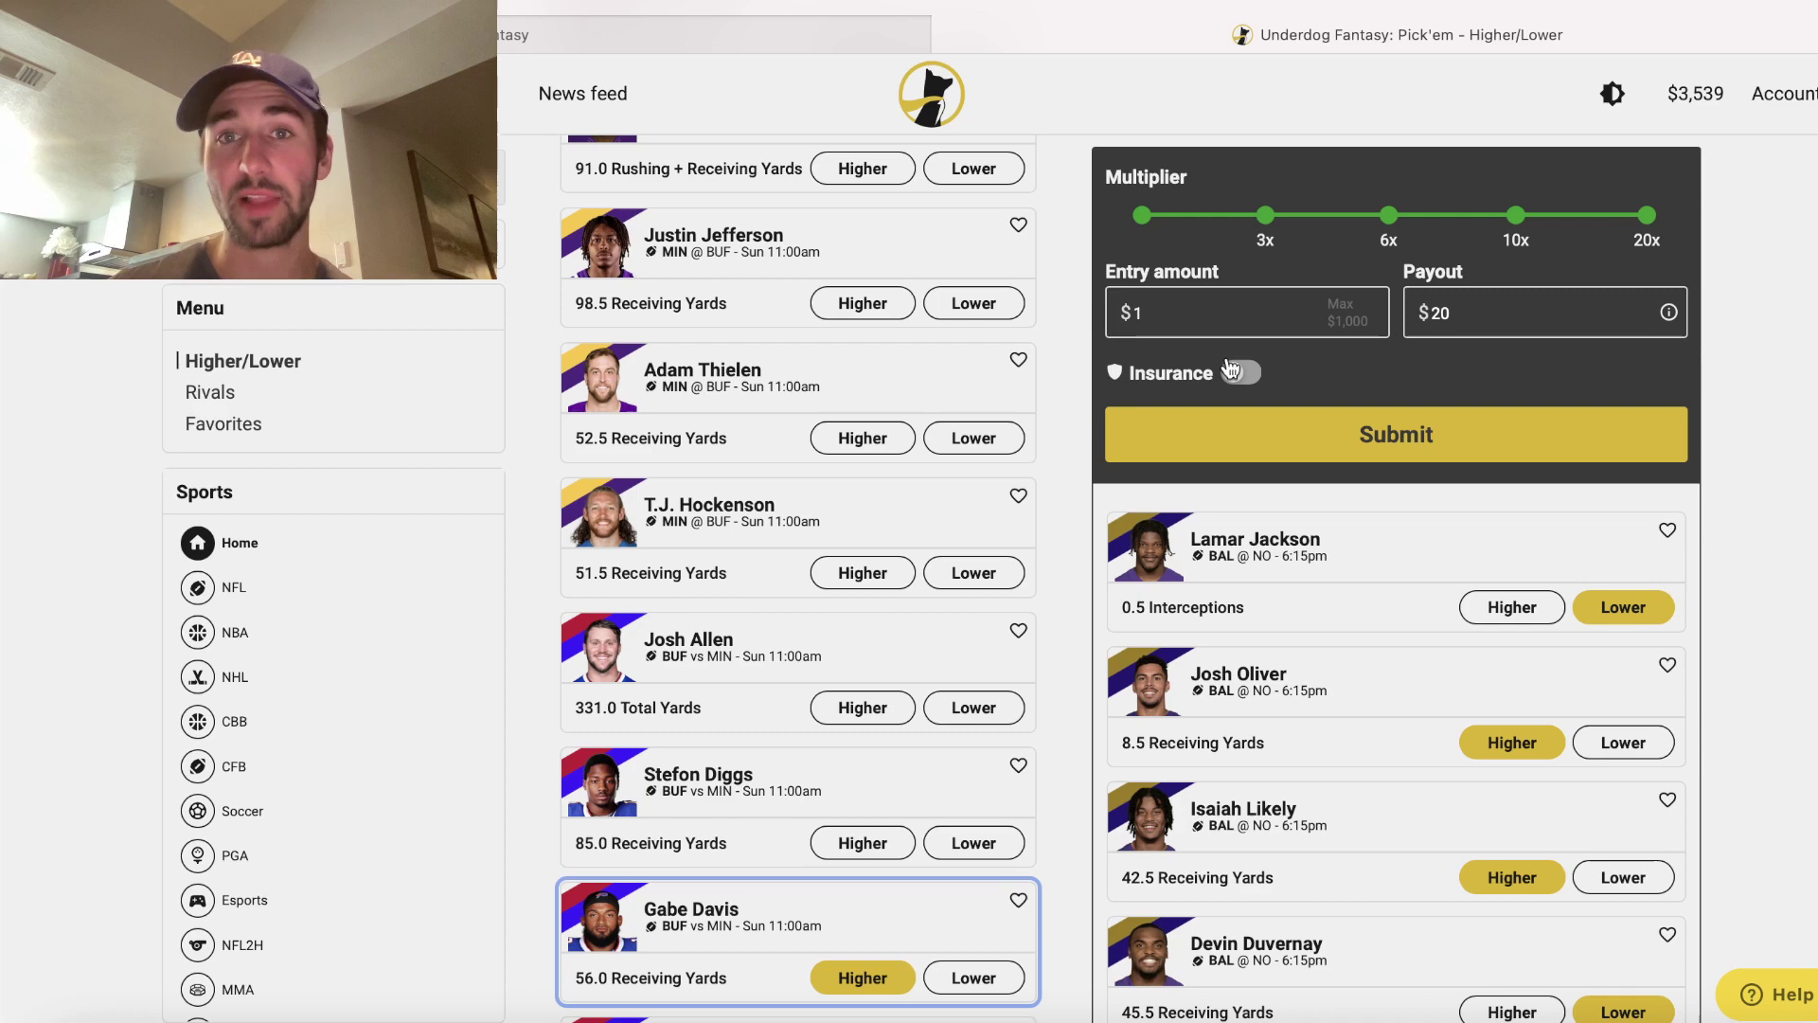
click(1634, 1015)
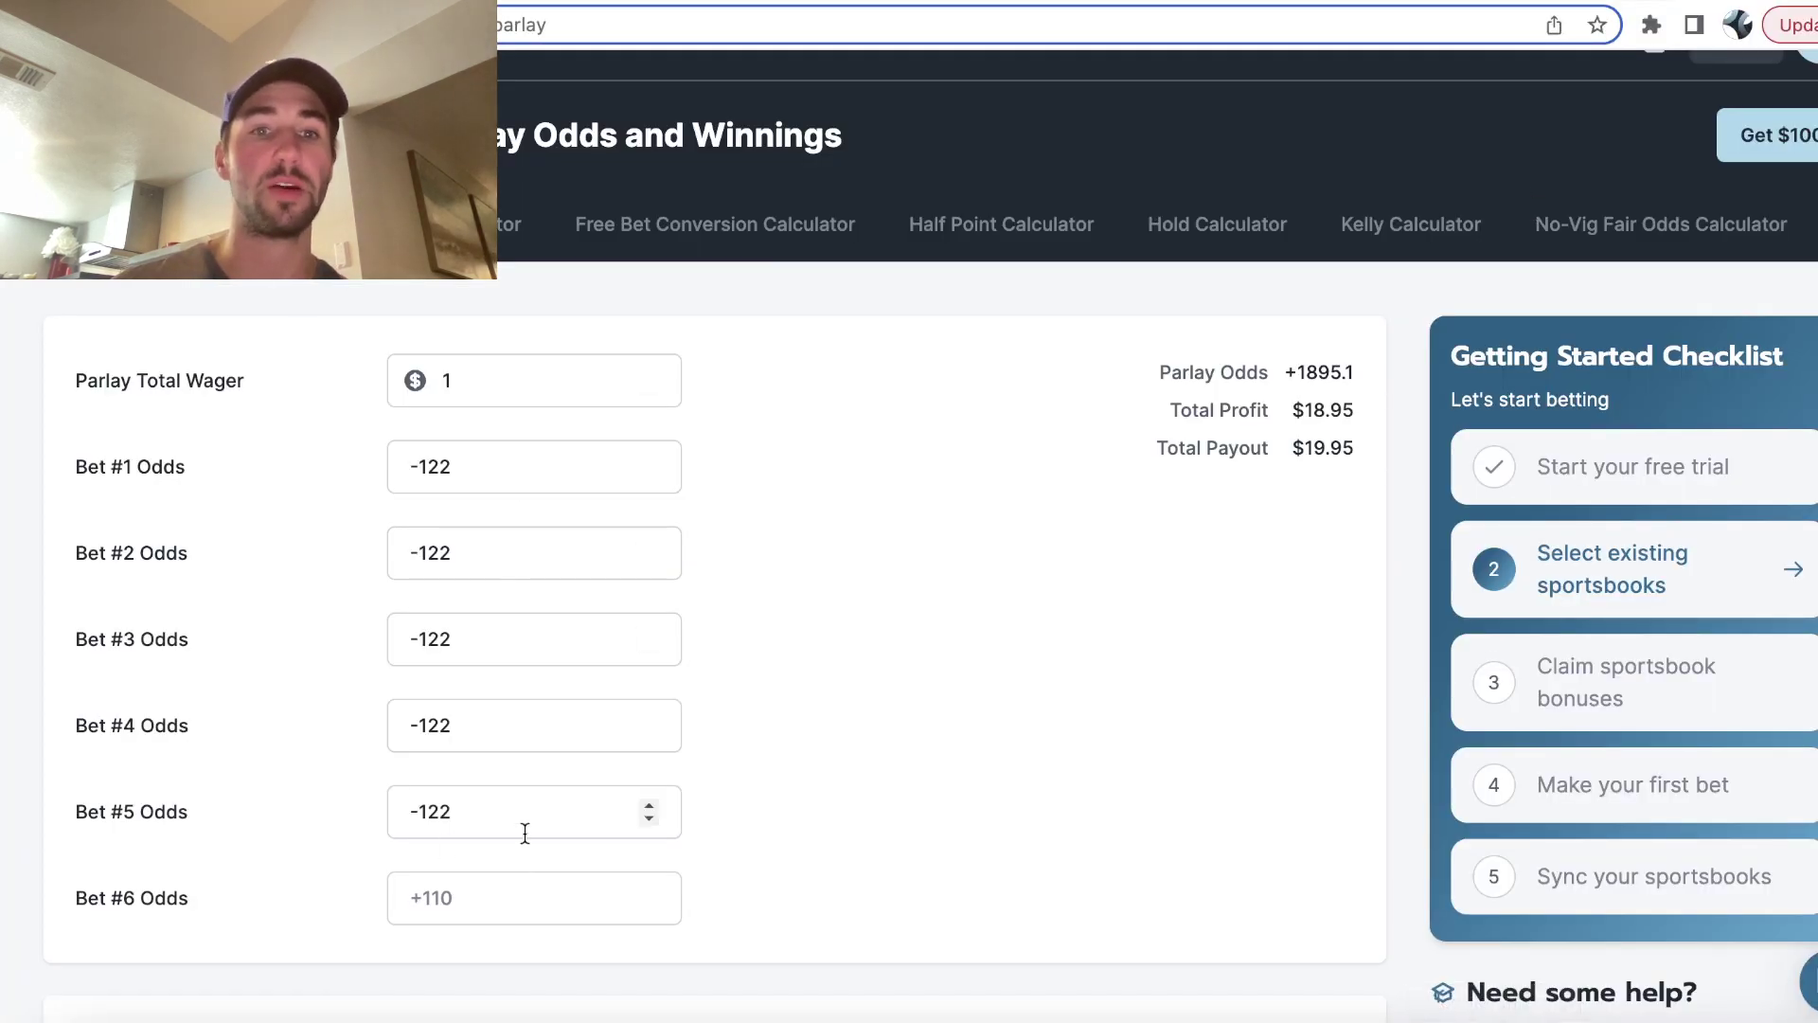
- Review the Nets vs Mavericks rebounds odds from the O'Neale play, then show Underdog results
key(ctrl+Tab)
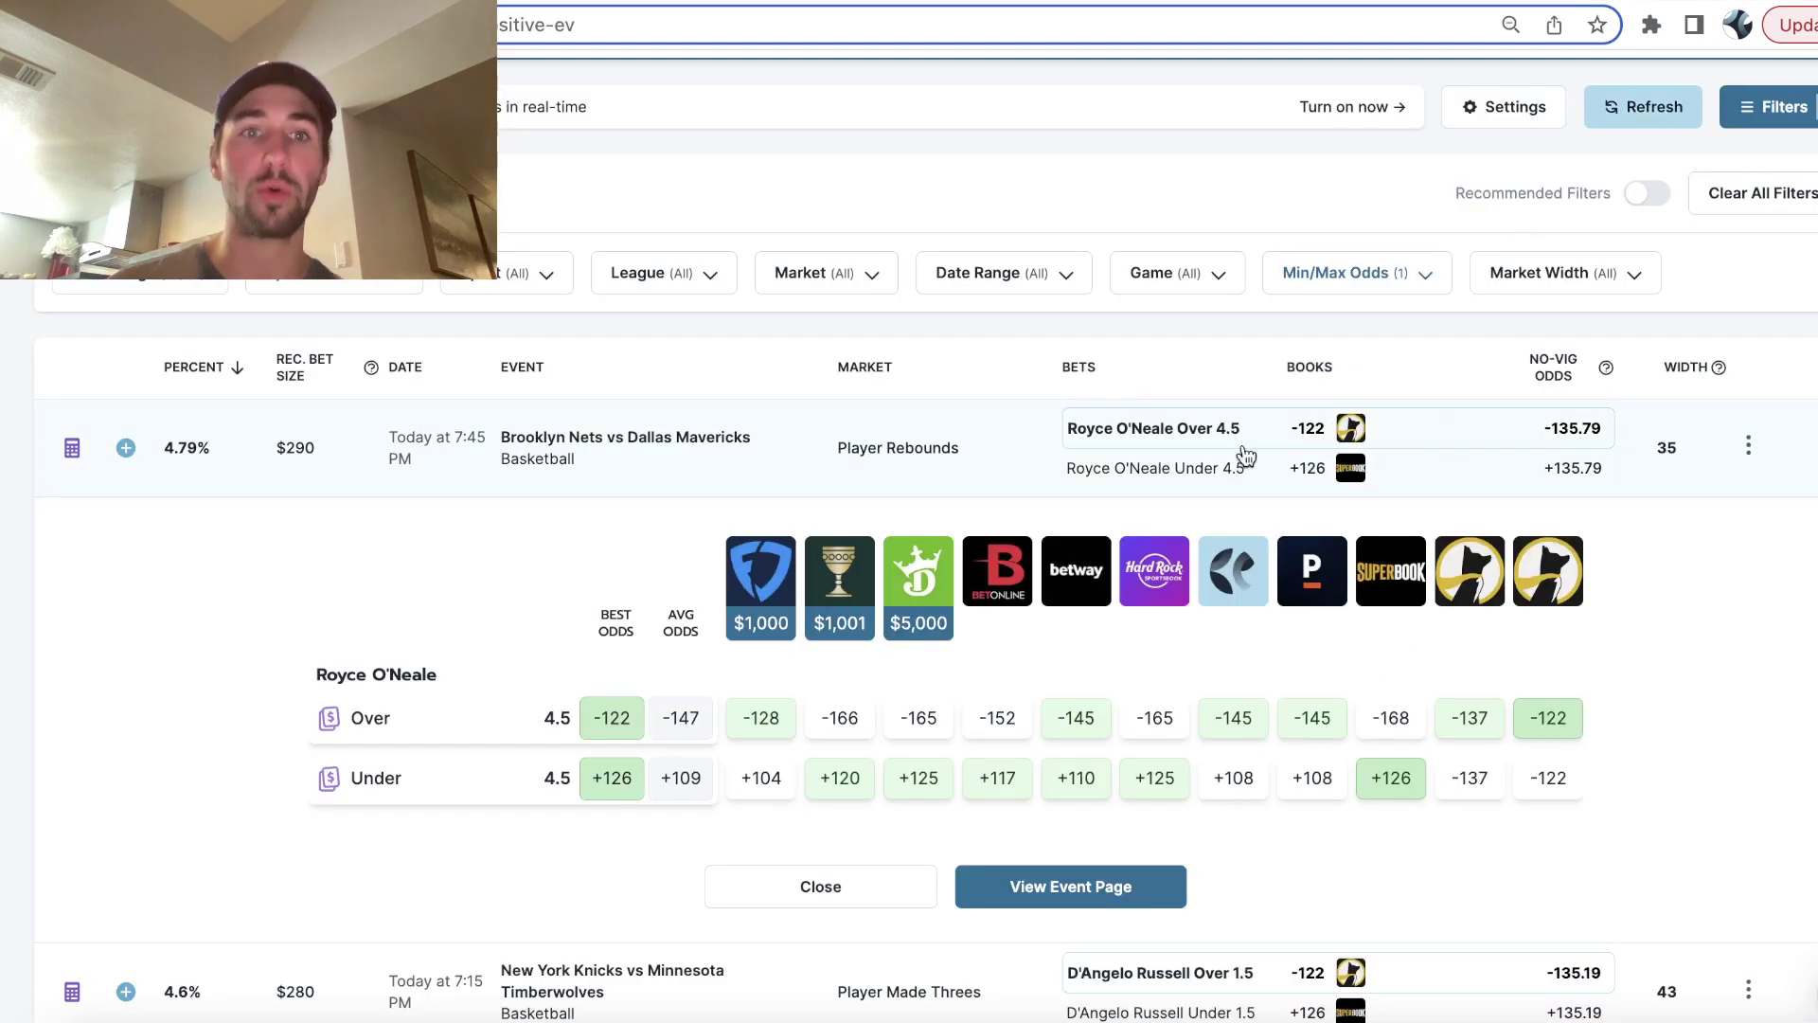
scroll(1245, 456, up, 5)
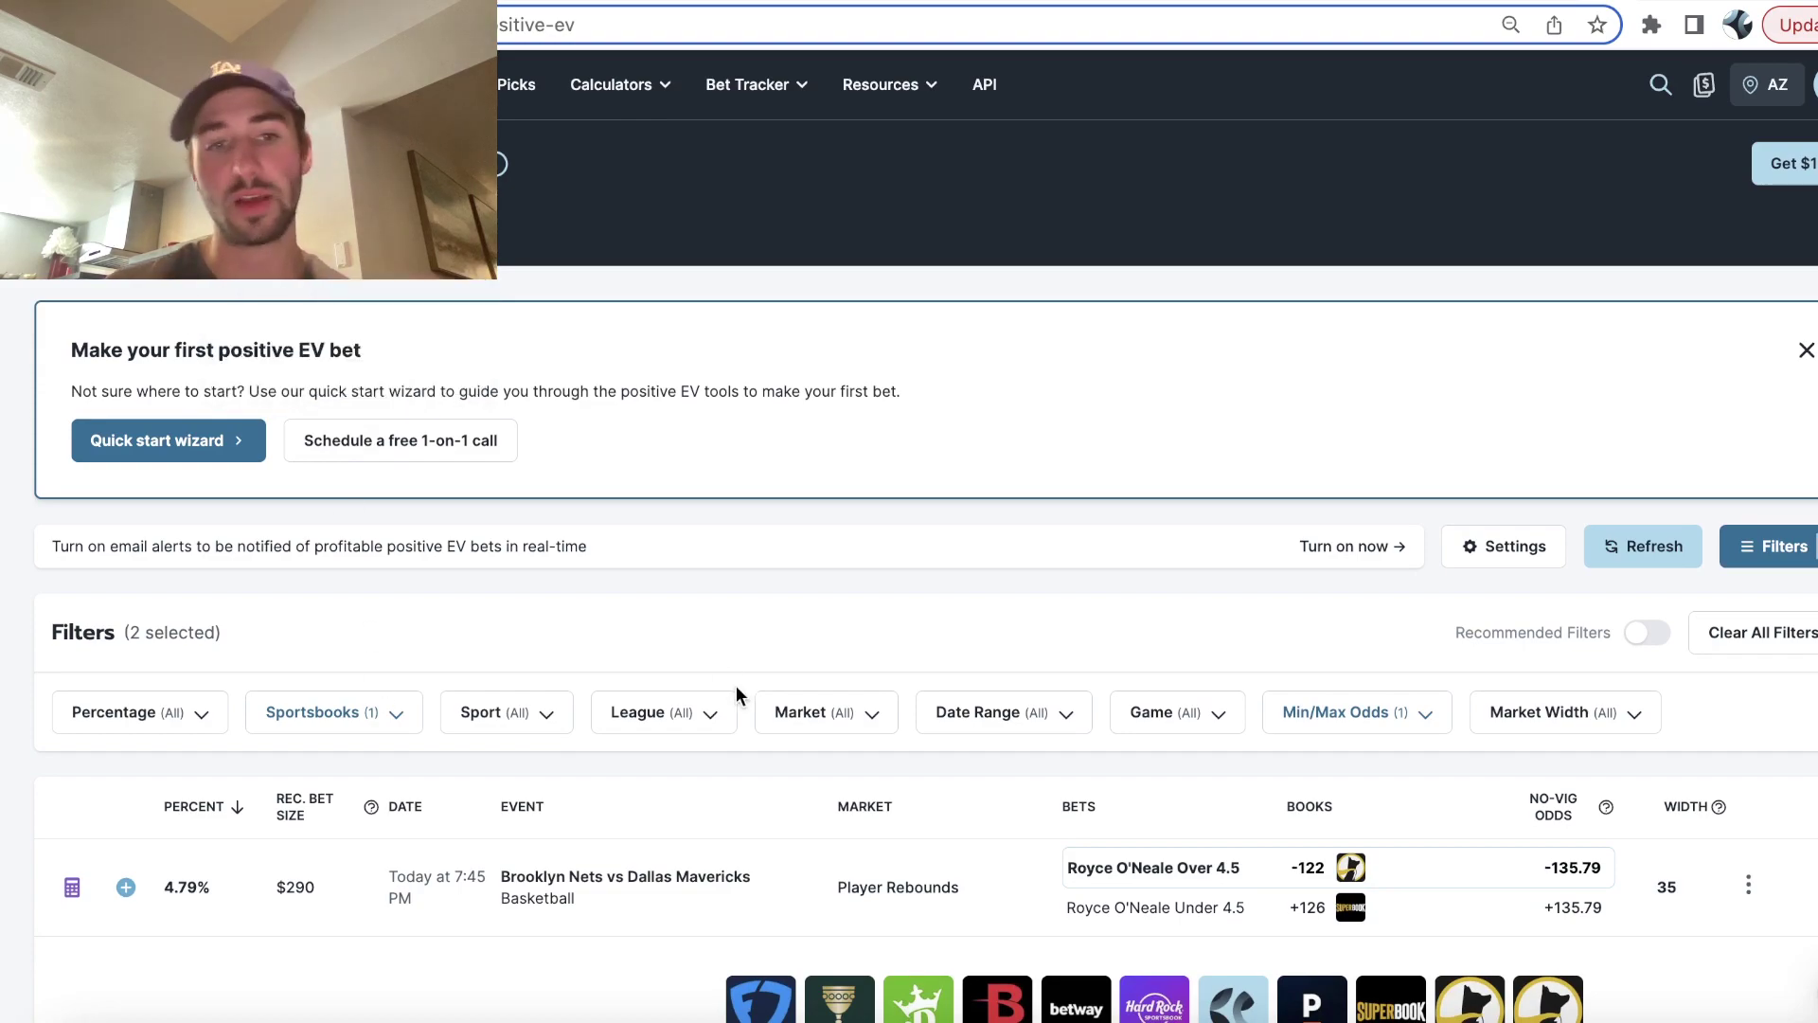
scroll(736, 686, down, 10)
scroll(736, 684, up, 4)
scroll(736, 684, up, 3)
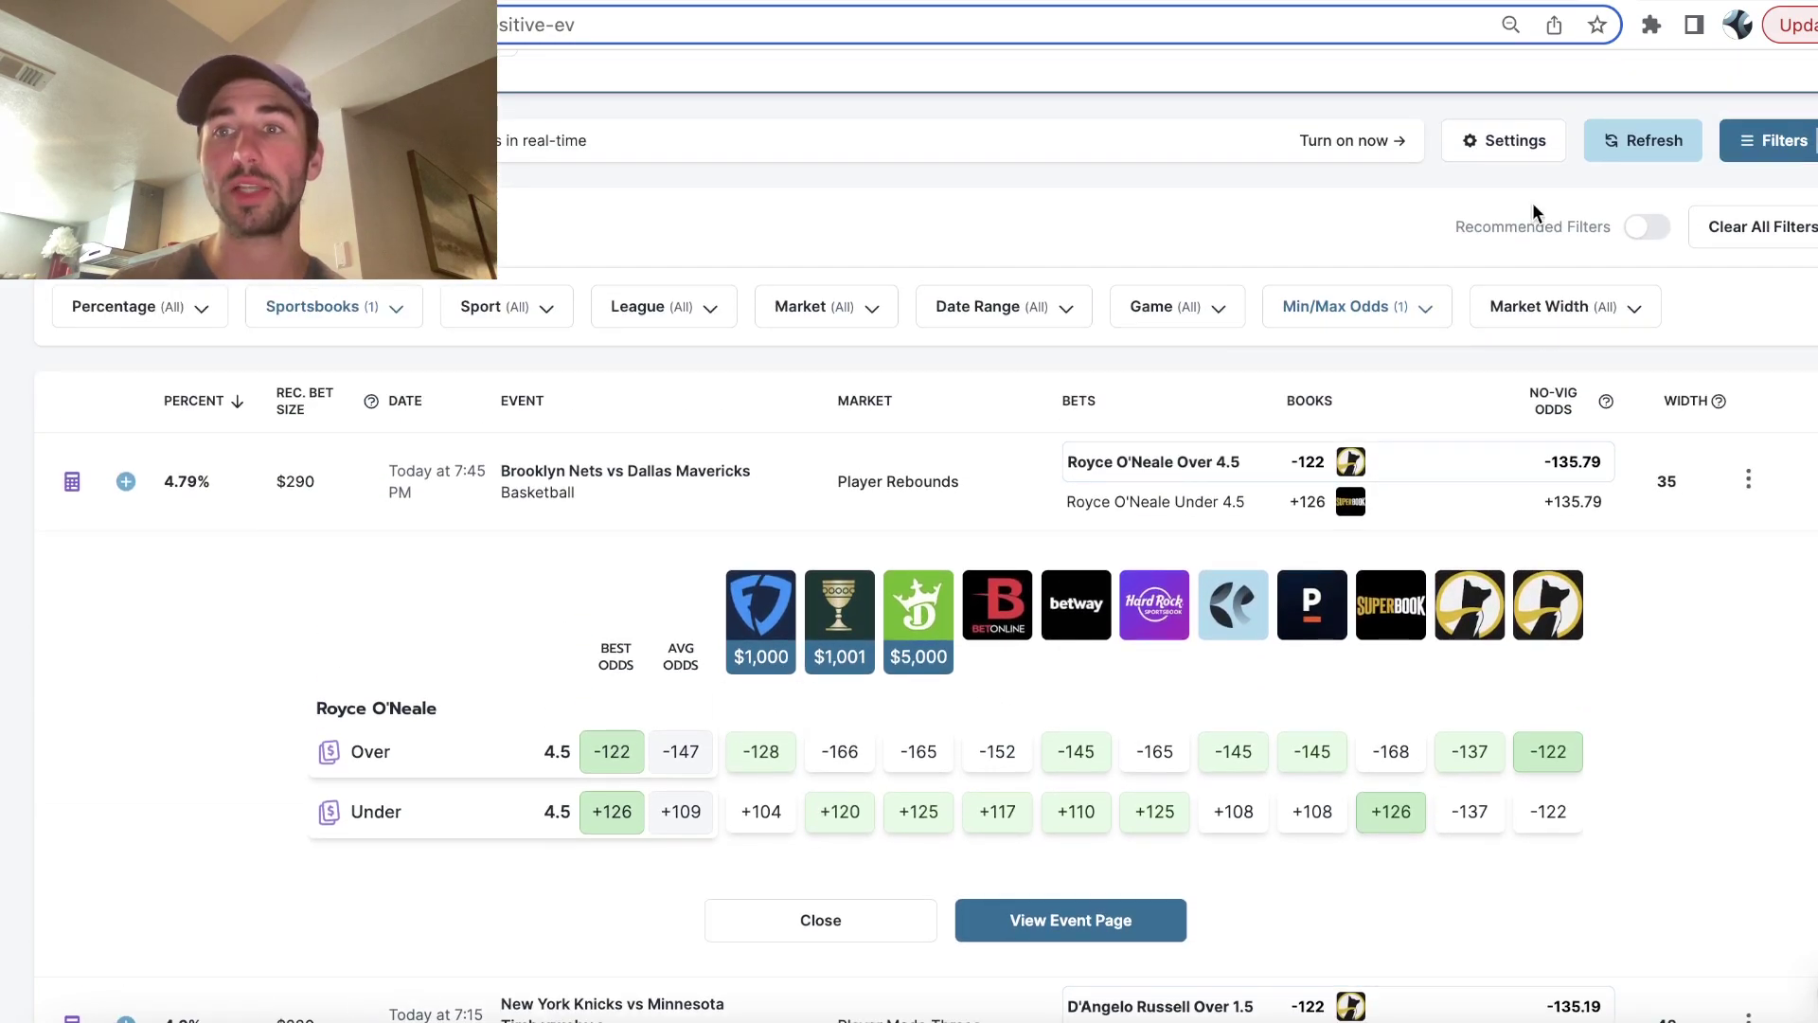
key(ctrl+Tab)
scroll(1198, 691, down, 5)
scroll(1198, 693, down, 5)
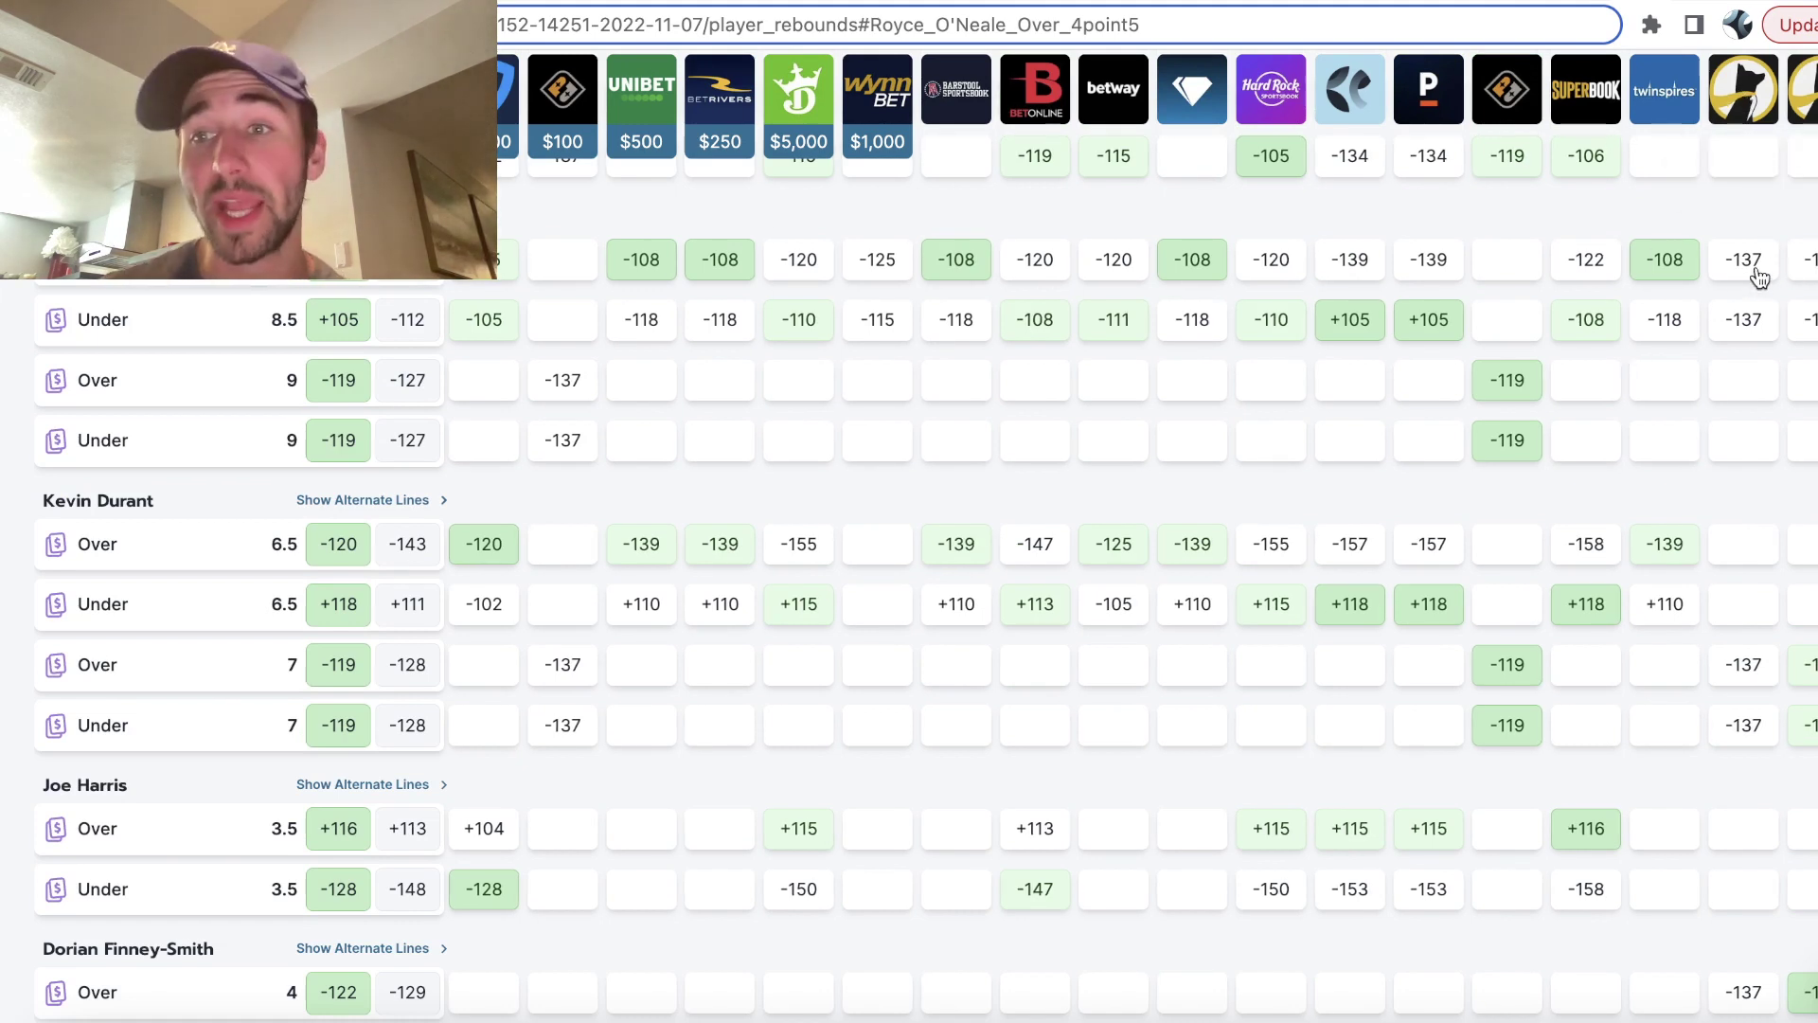
scroll(1359, 606, down, 5)
scroll(1358, 606, up, 15)
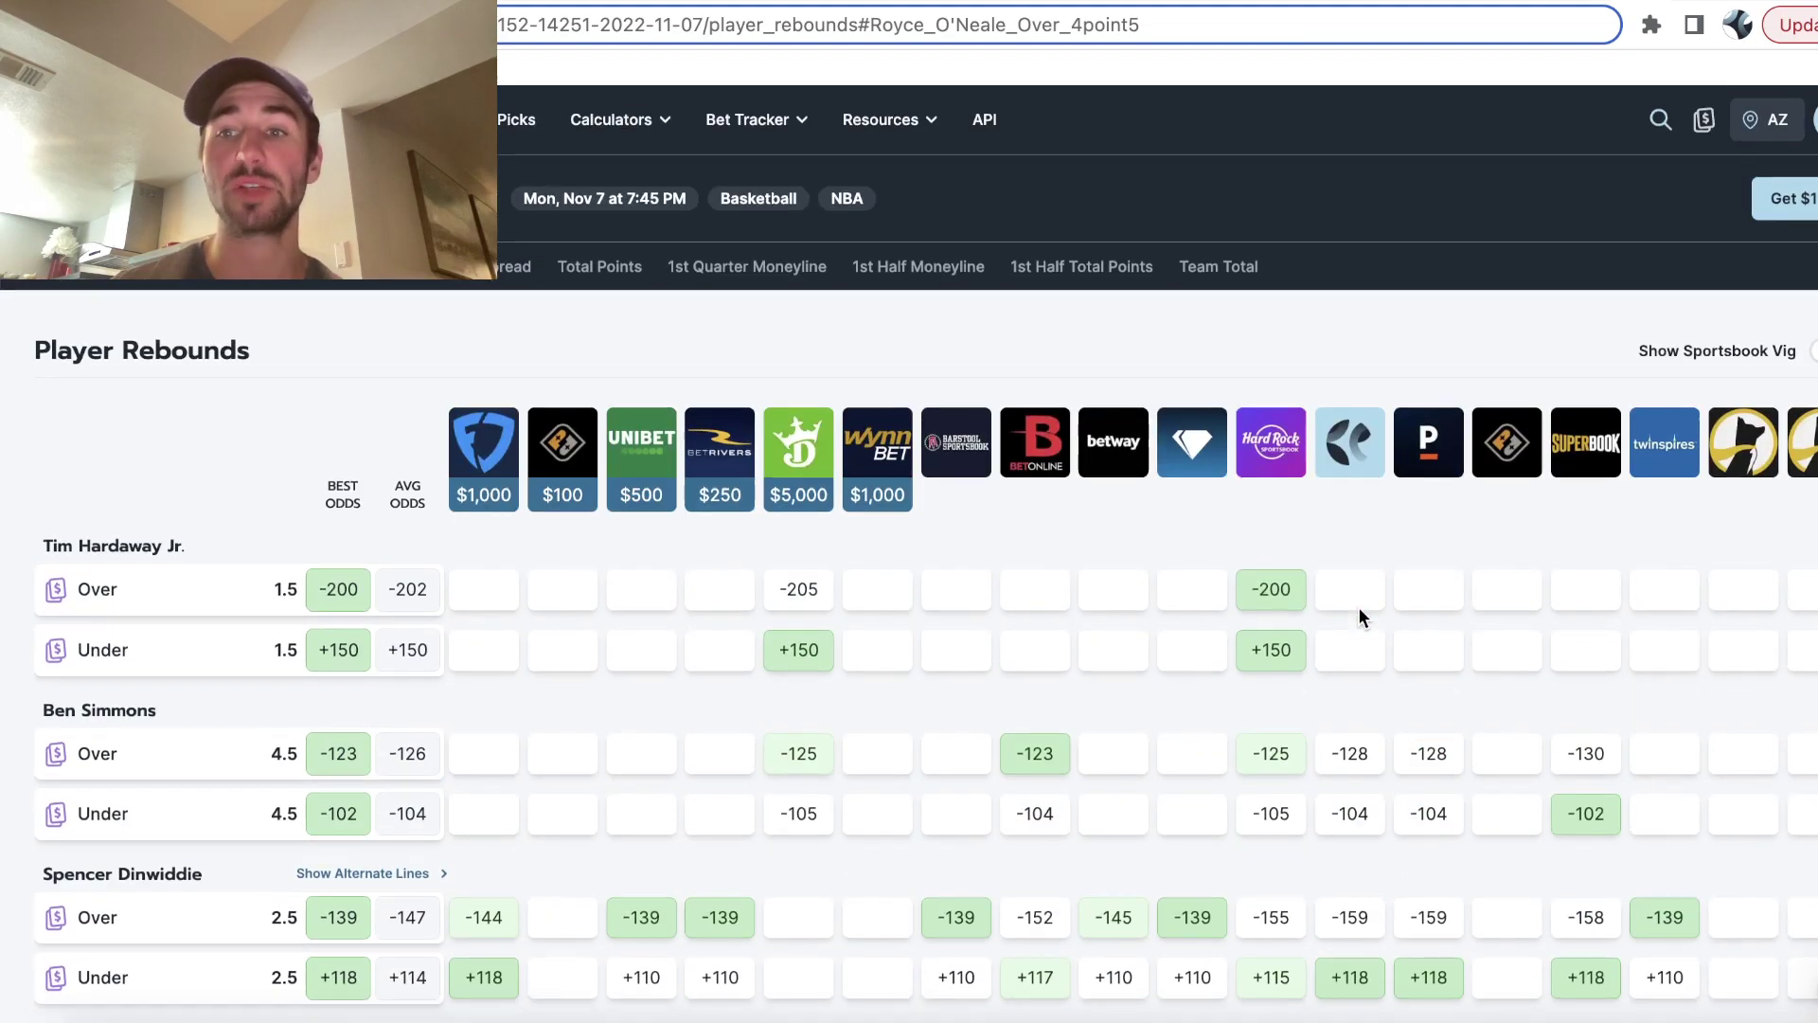
scroll(1358, 607, down, 5)
scroll(1359, 606, down, 5)
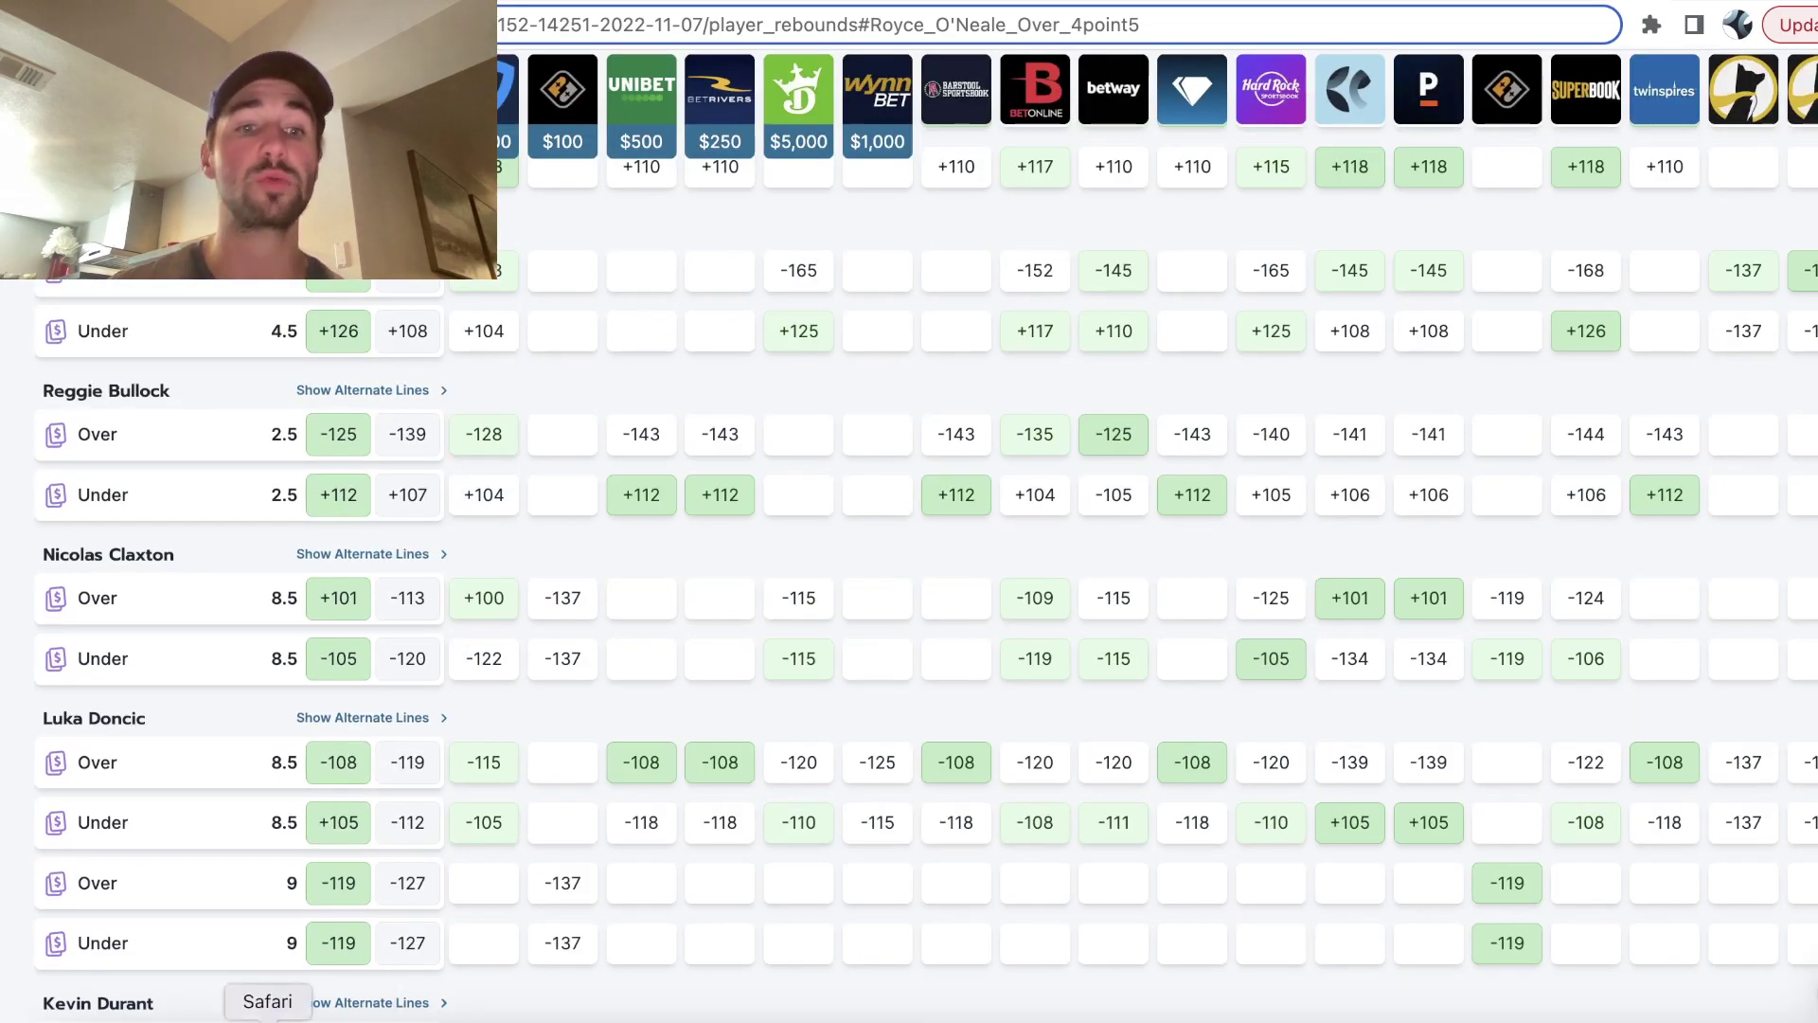
click(328, 1001)
- Scan past Underdog 3- and 5-pick results, then return to the player rebounds odds table
click(1400, 35)
scroll(1062, 884, down, 5)
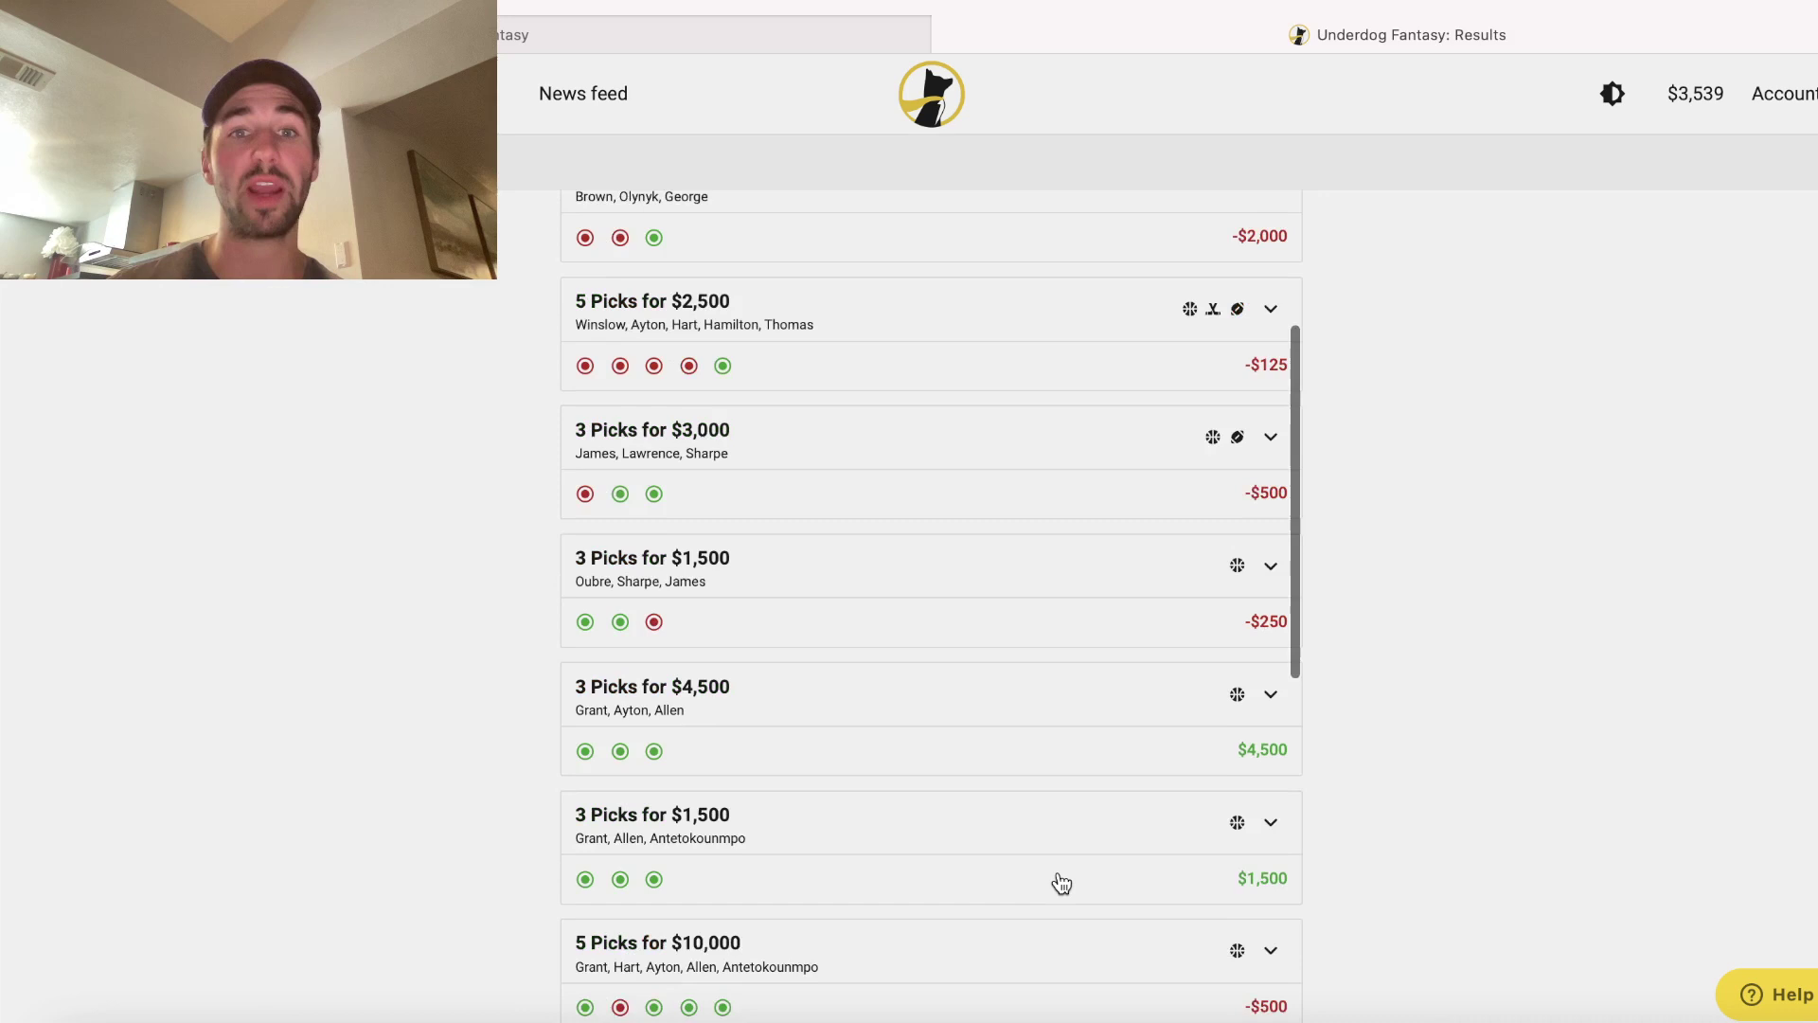
scroll(1062, 884, down, 5)
scroll(1061, 884, up, 10)
scroll(1060, 883, down, 5)
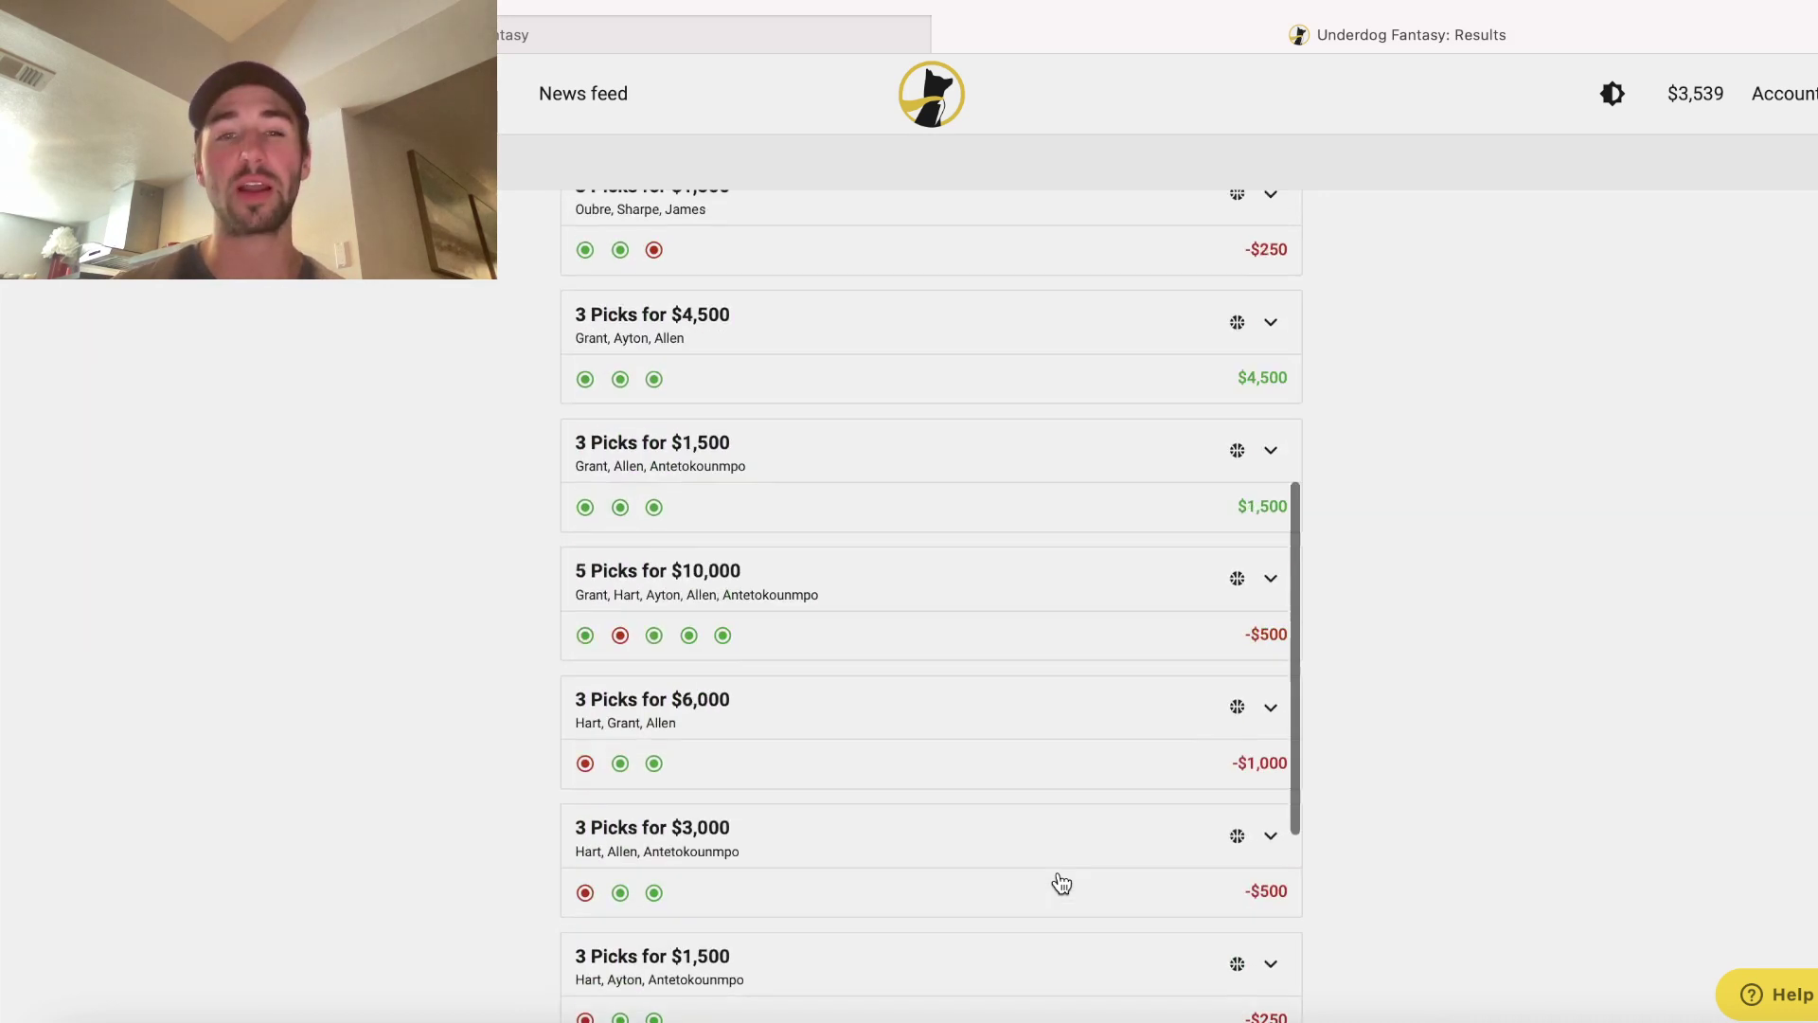
scroll(1062, 883, down, 5)
scroll(1061, 885, up, 3)
scroll(1062, 884, up, 1)
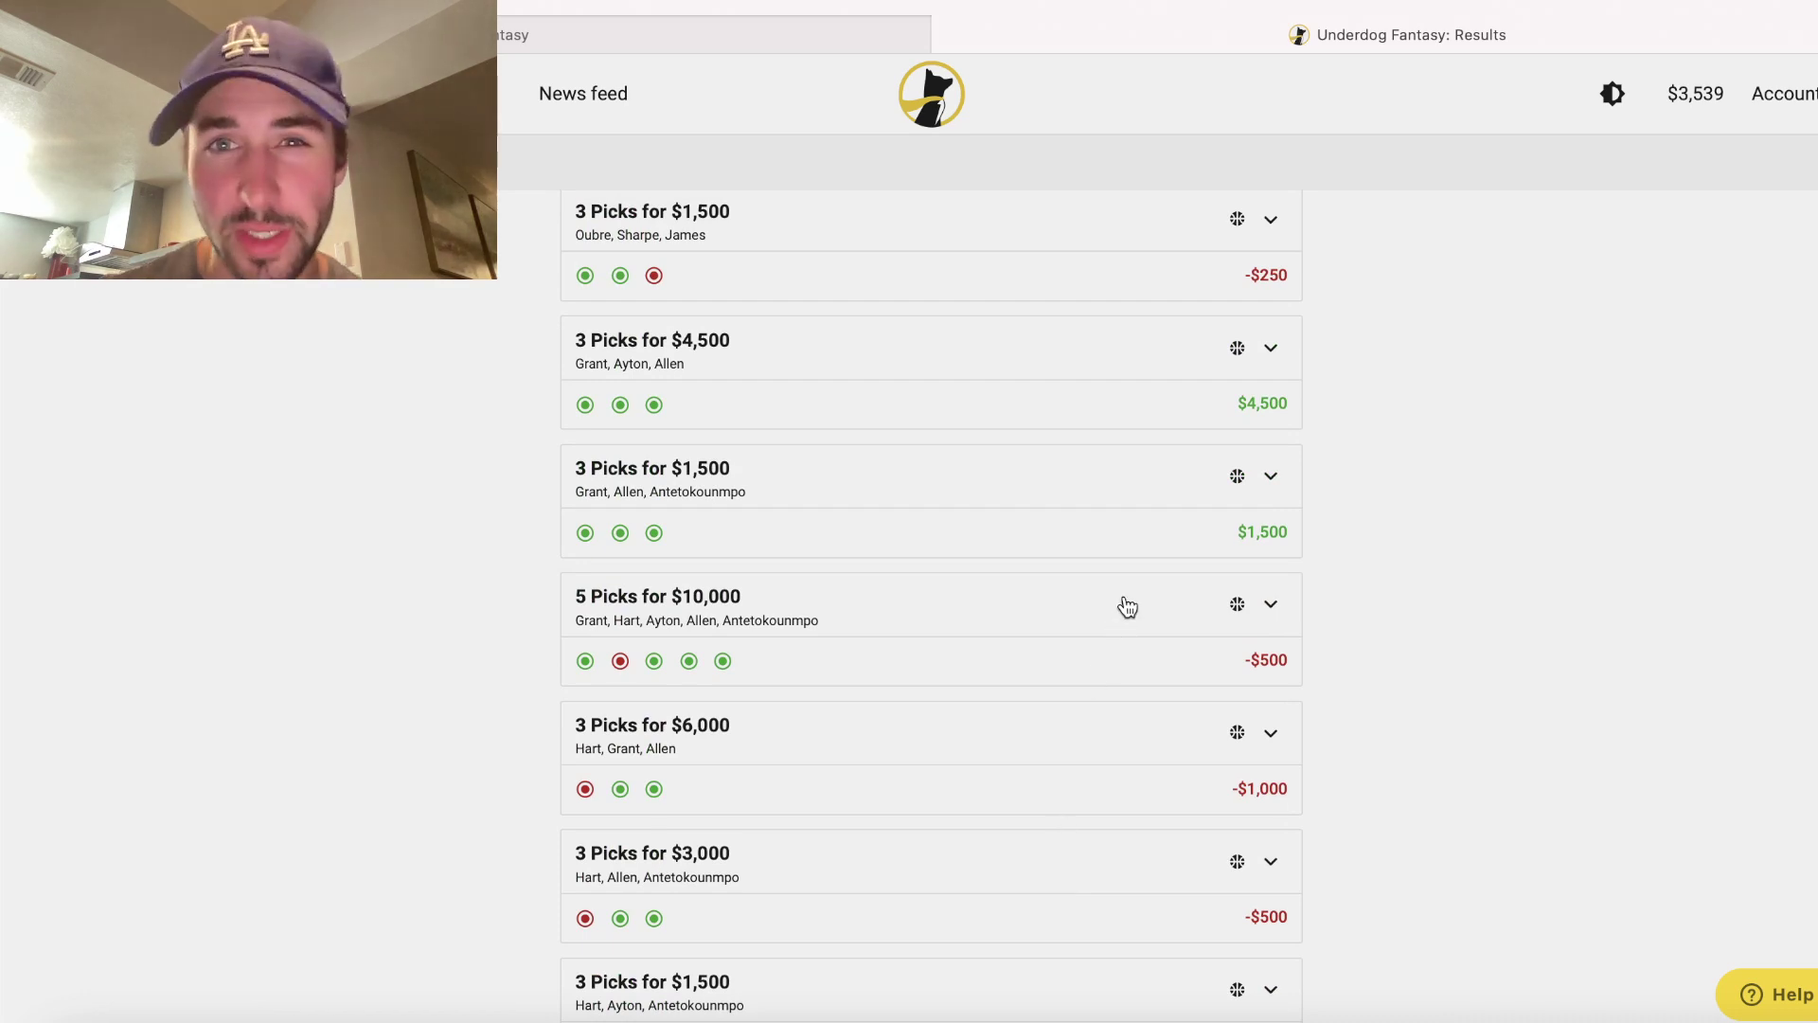
click(1452, 1019)
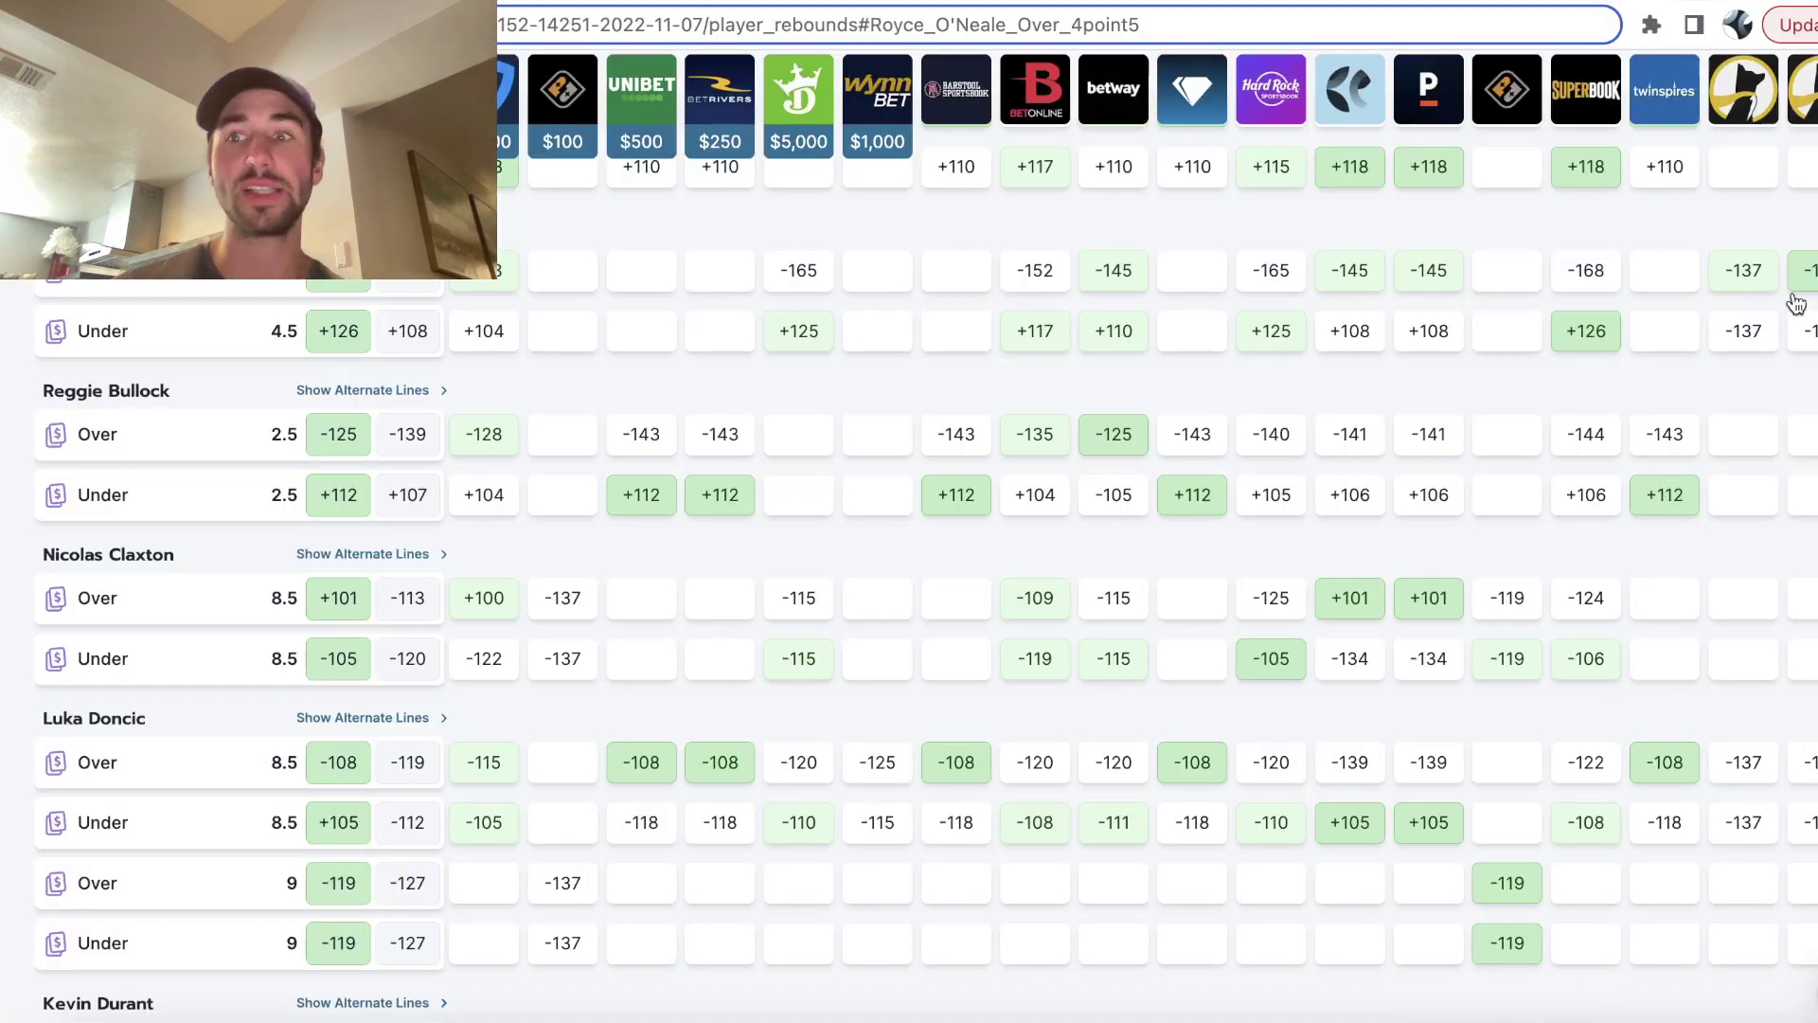
scroll(1437, 784, up, 2)
scroll(1438, 785, up, 2)
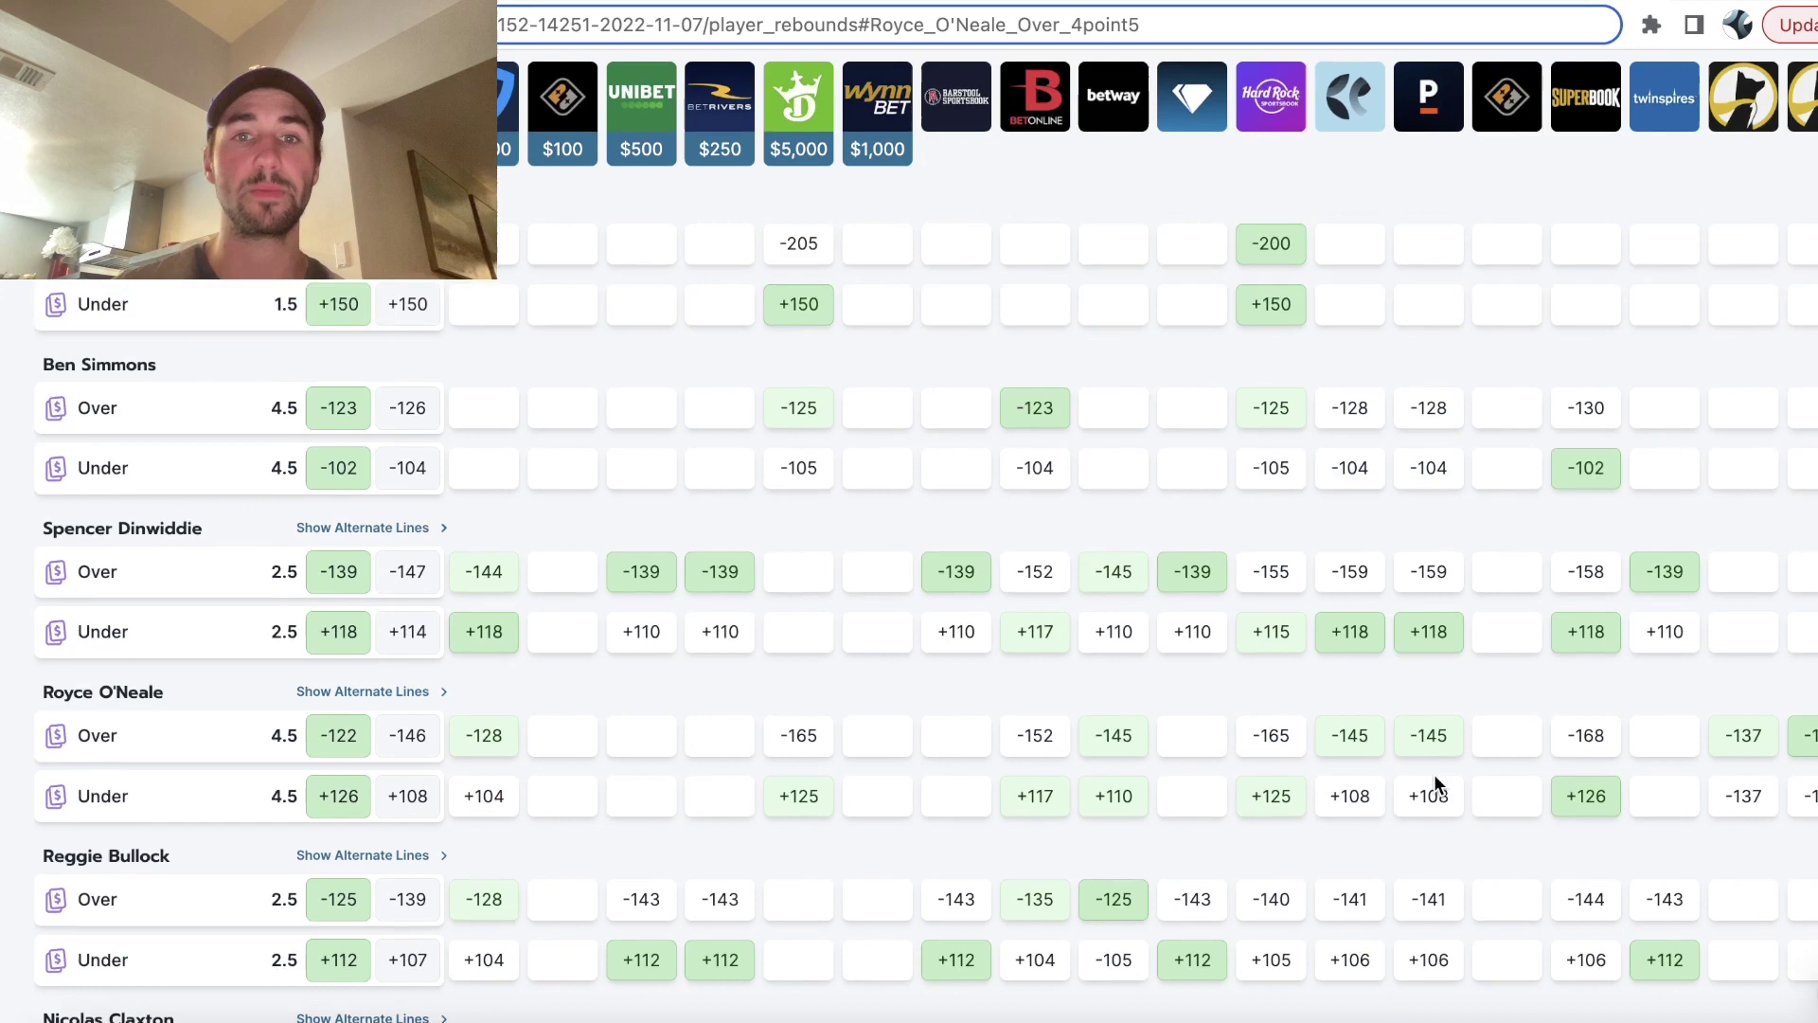
scroll(1439, 785, up, 2)
scroll(1438, 784, down, 4)
scroll(1437, 784, down, 2)
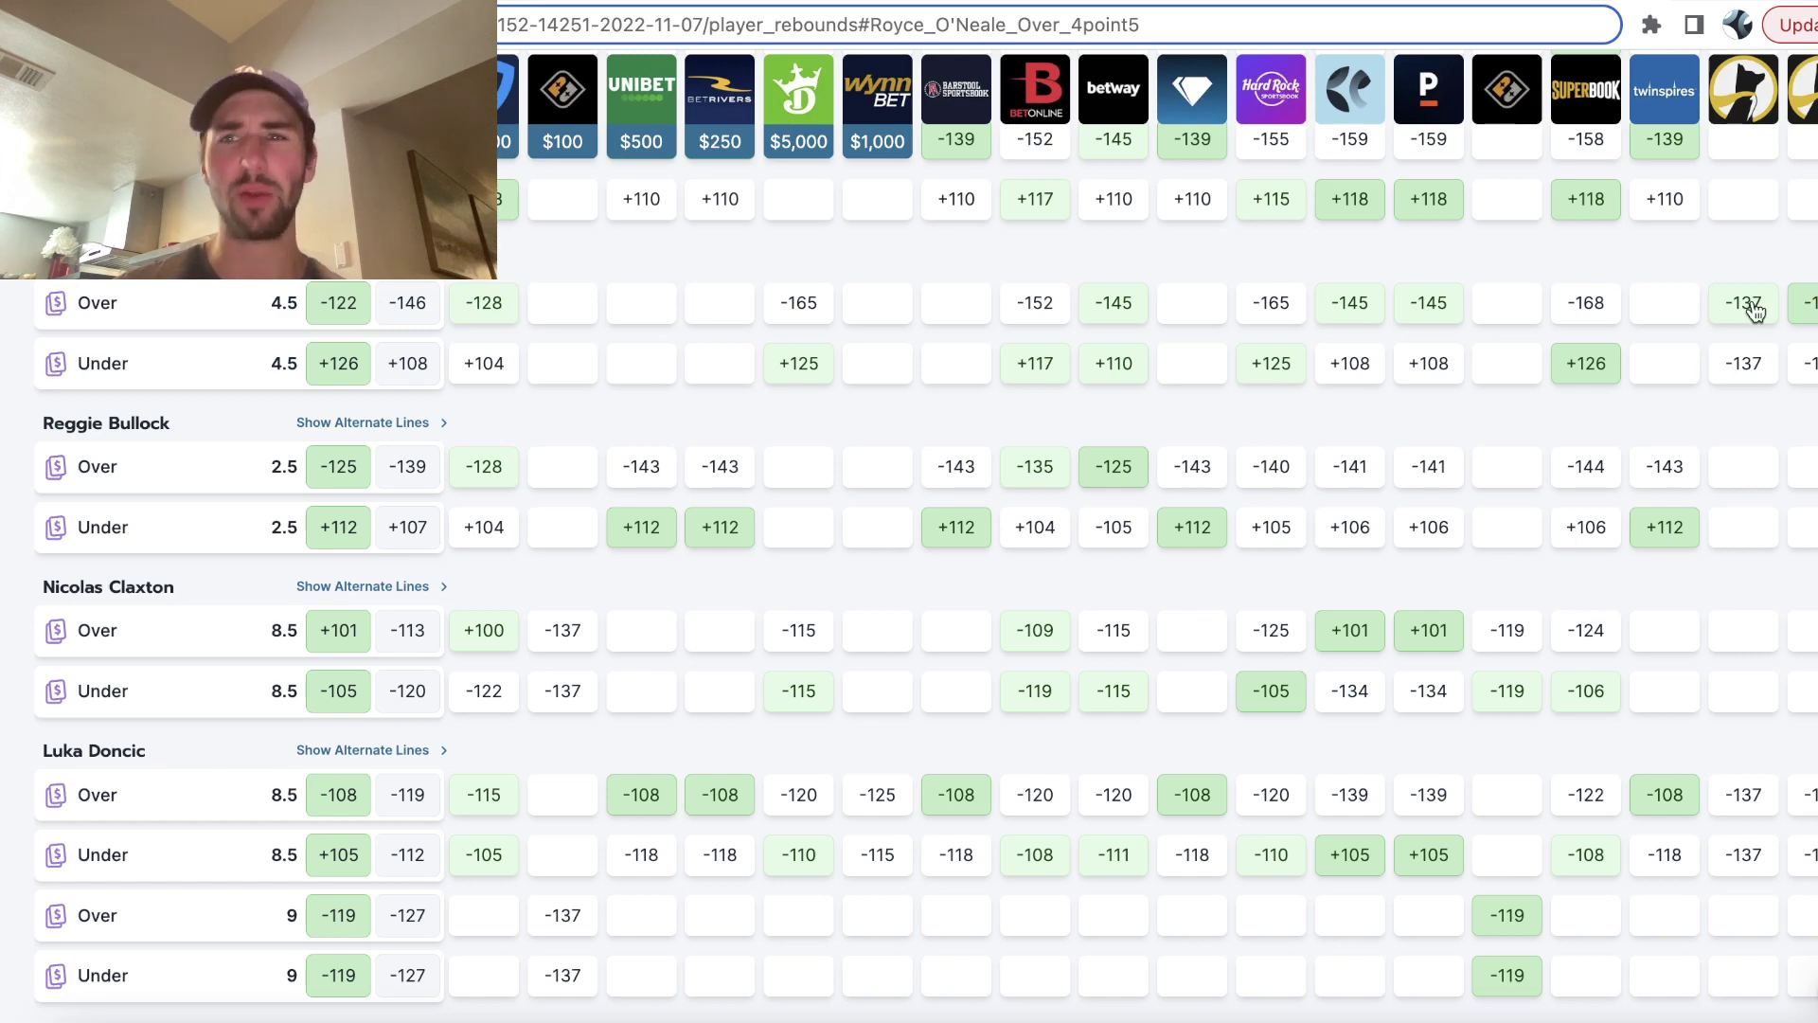
- Compare O'Neale's Over 4.5 rebounds lines (-168 to -122), then return to the Positive EV list
key(ctrl+Tab)
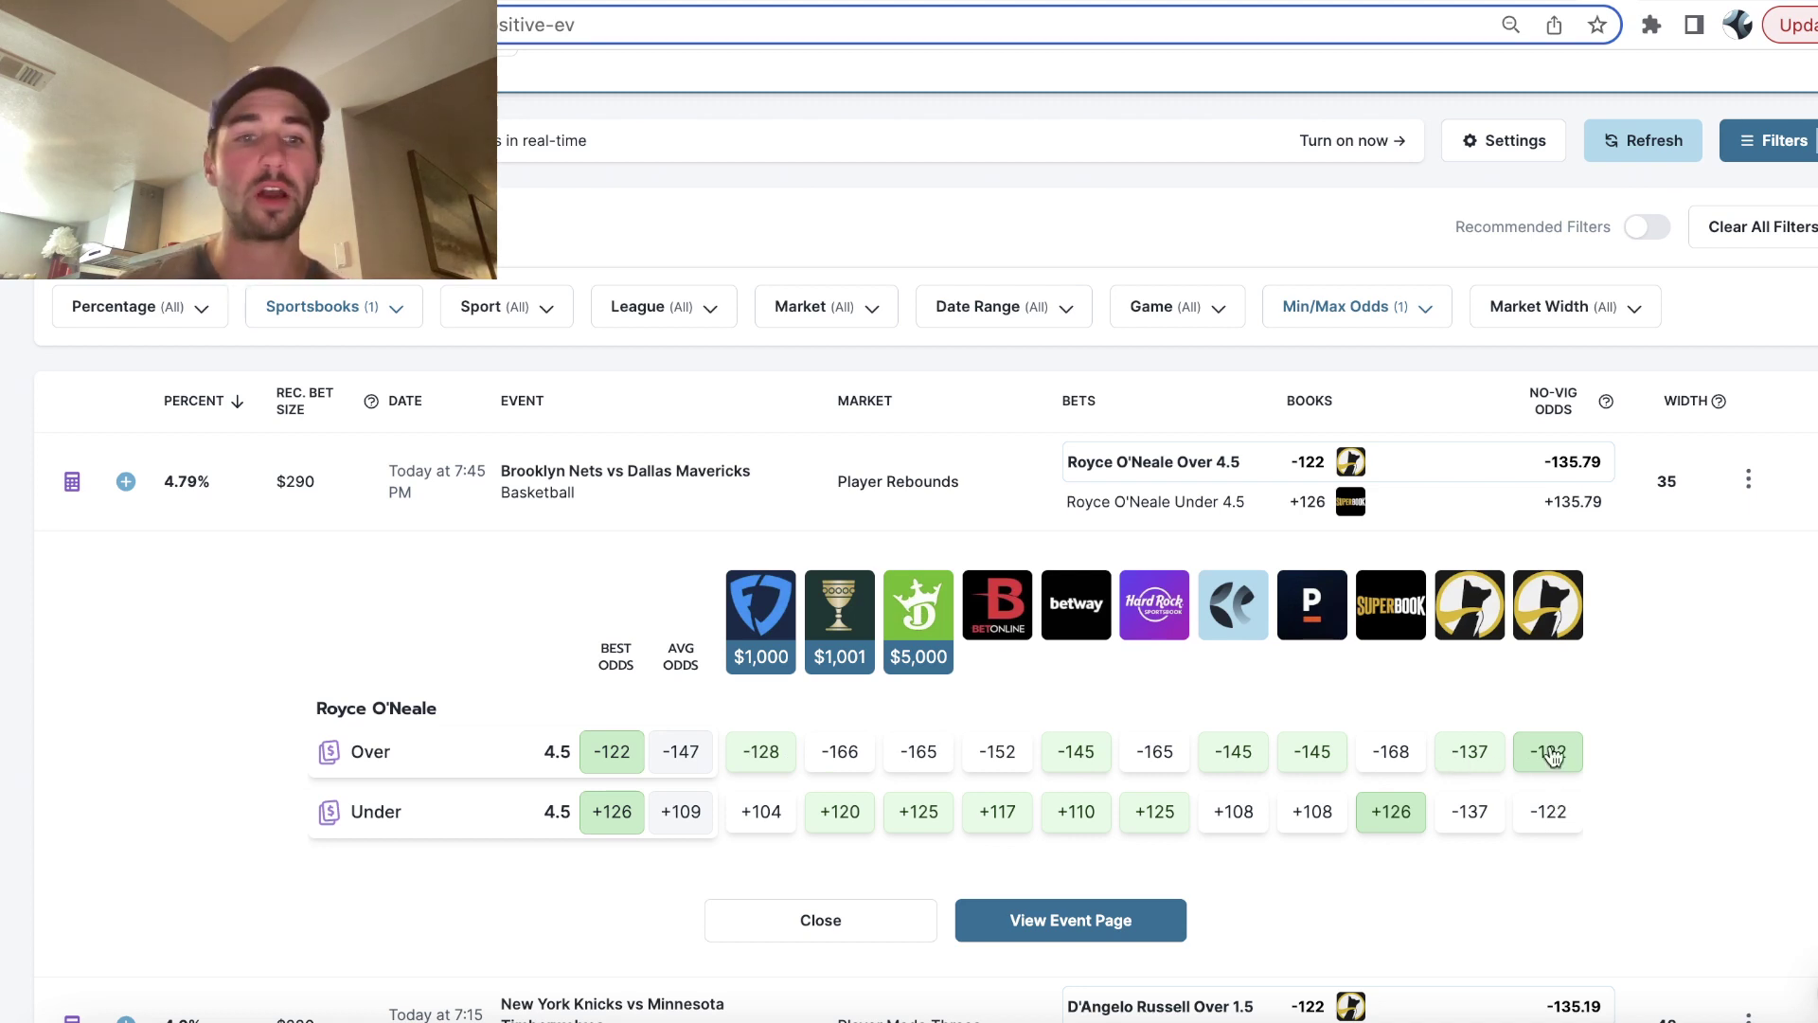
- Make a $1 entry paying $20 with Lamar Jackson's 0.5 Interceptions on Higher, then return to OddsJam
click(267, 1018)
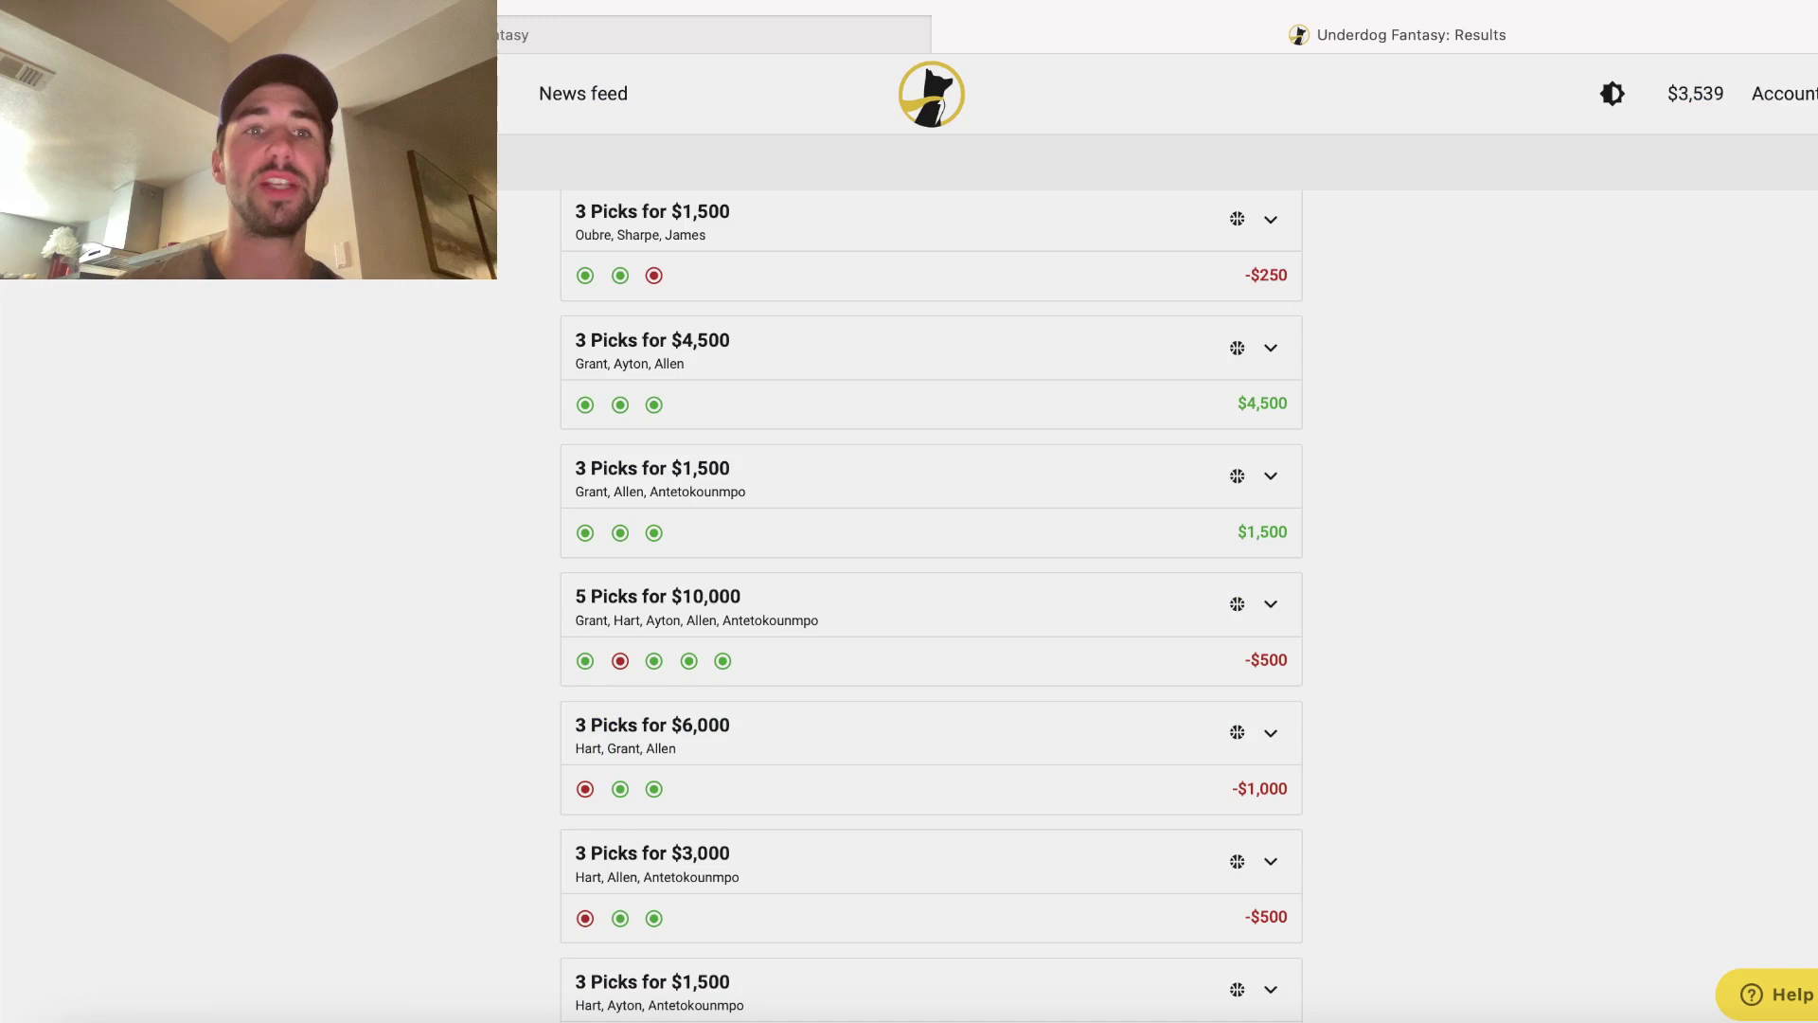
key(ctrl+Tab)
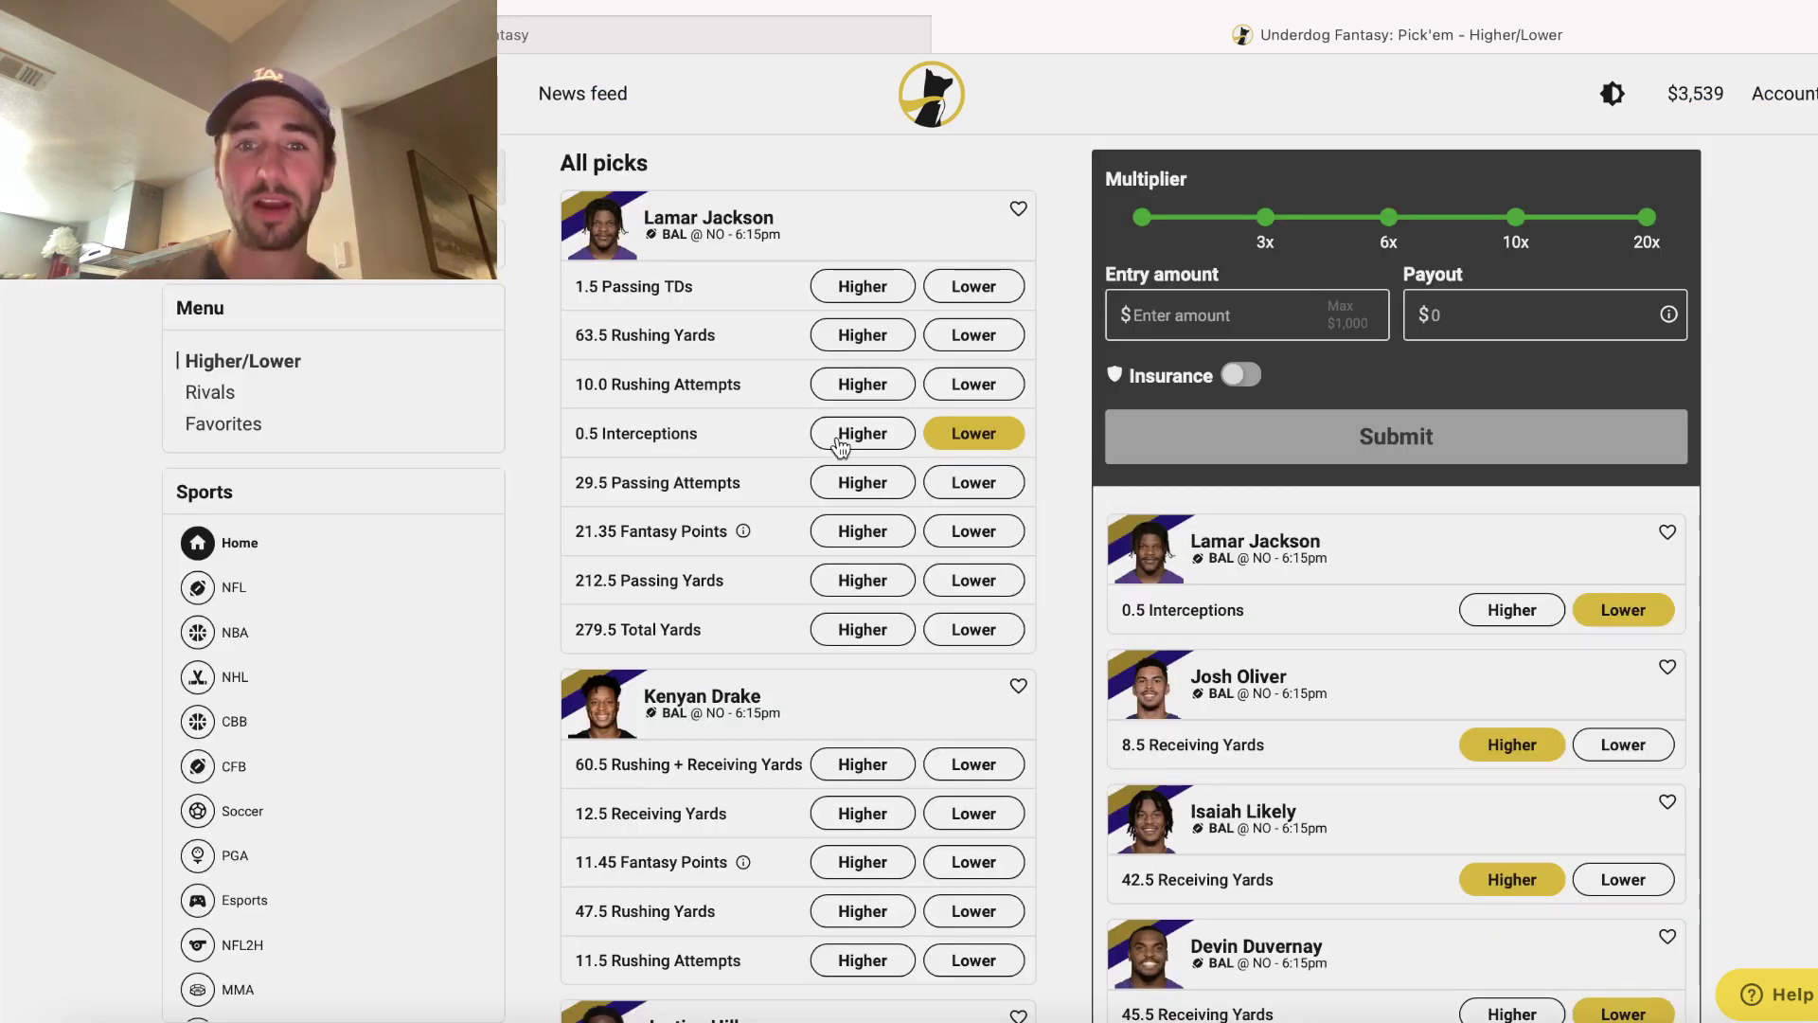
click(861, 433)
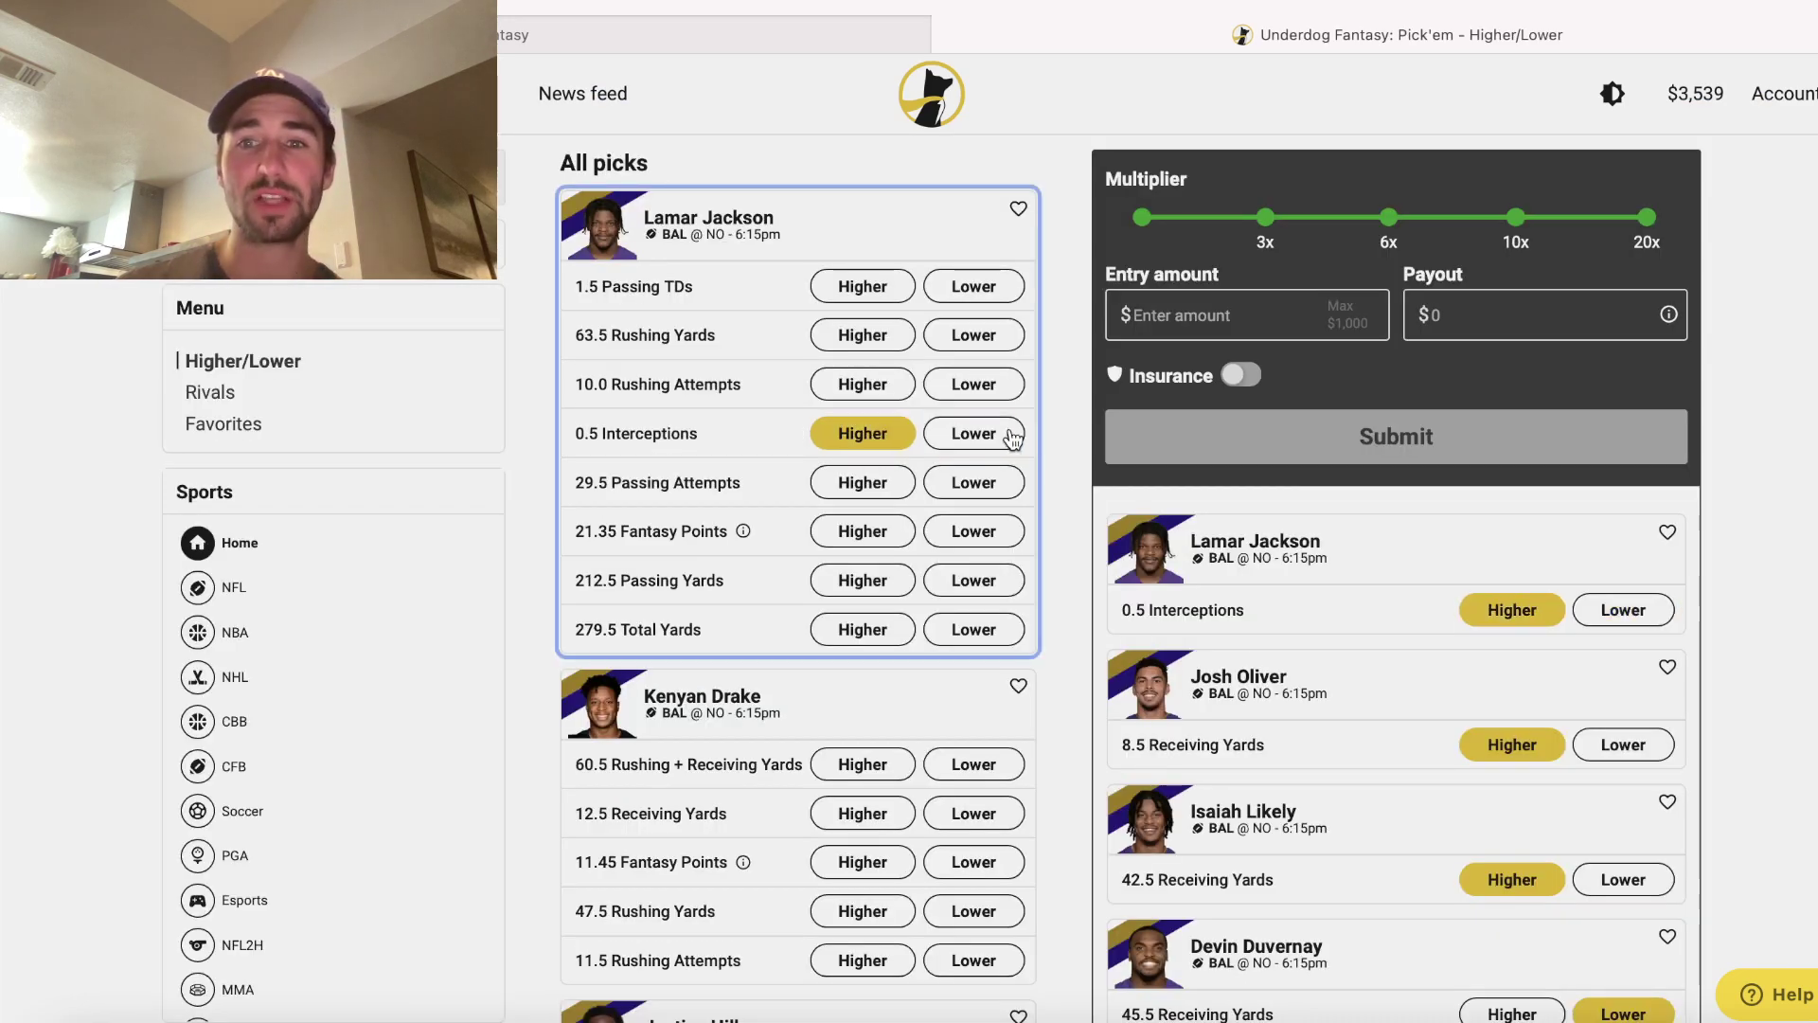
click(857, 438)
click(966, 440)
click(881, 438)
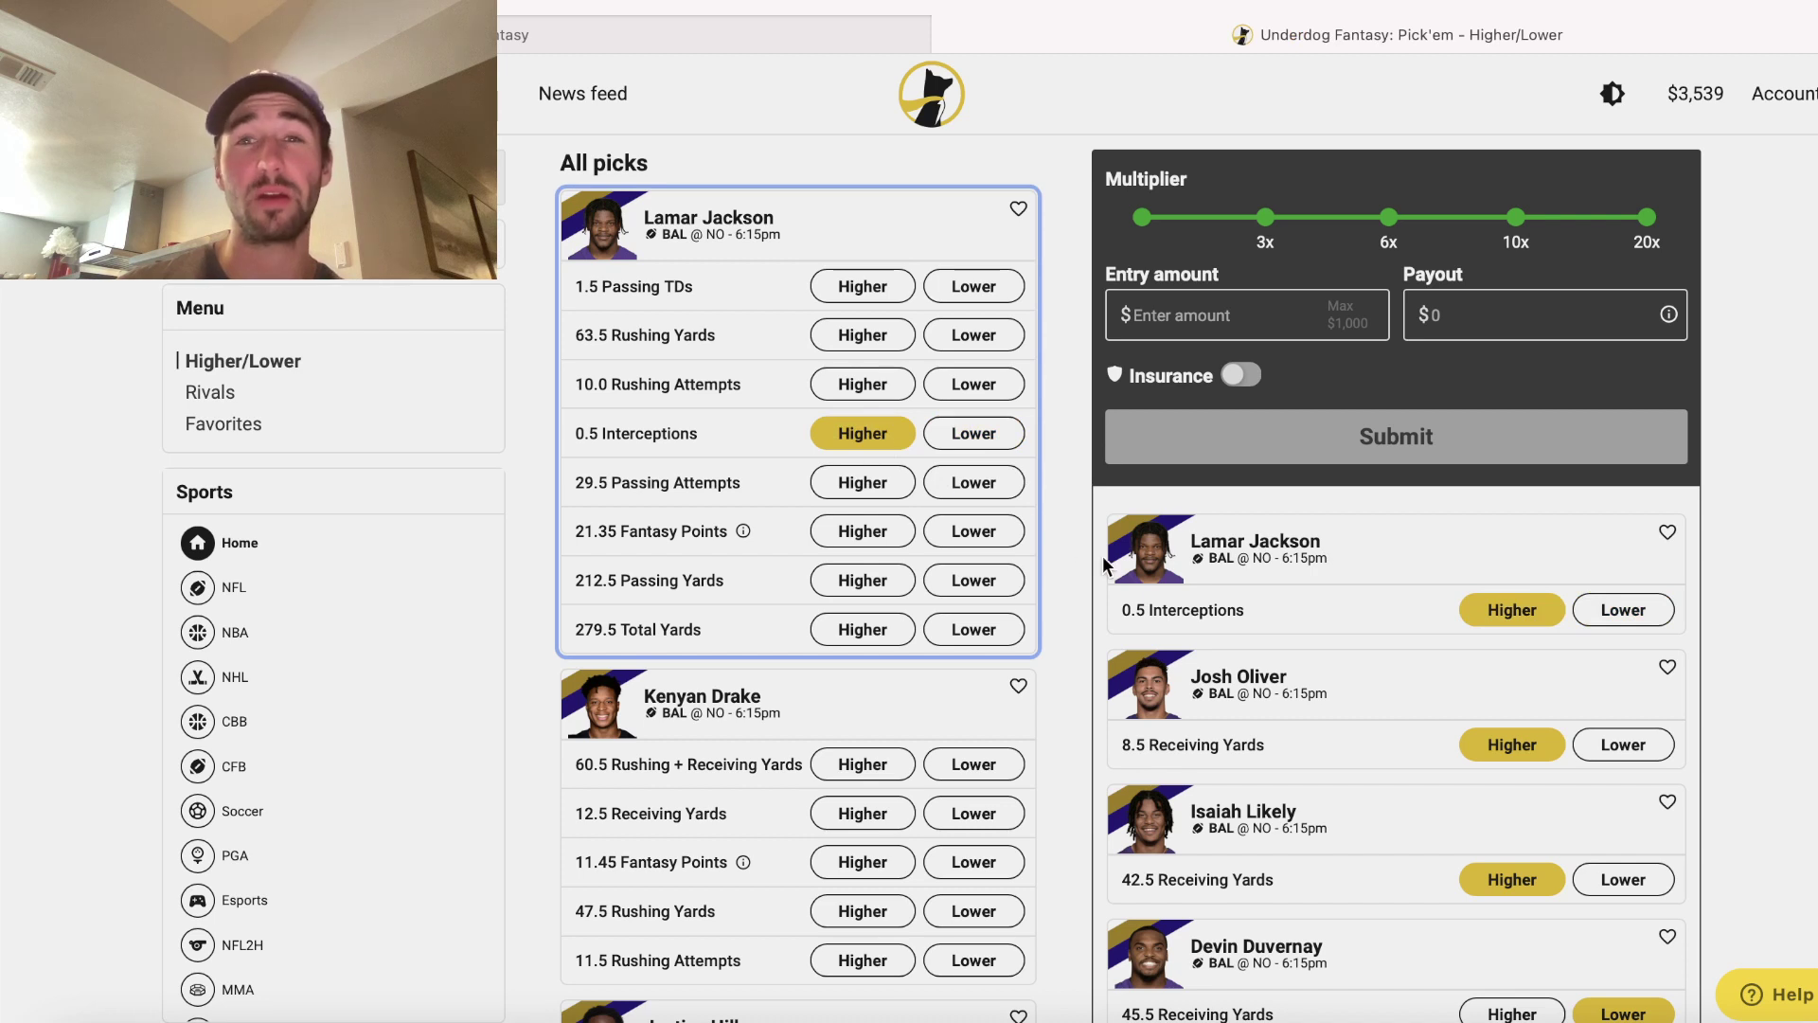
click(962, 437)
click(1242, 316)
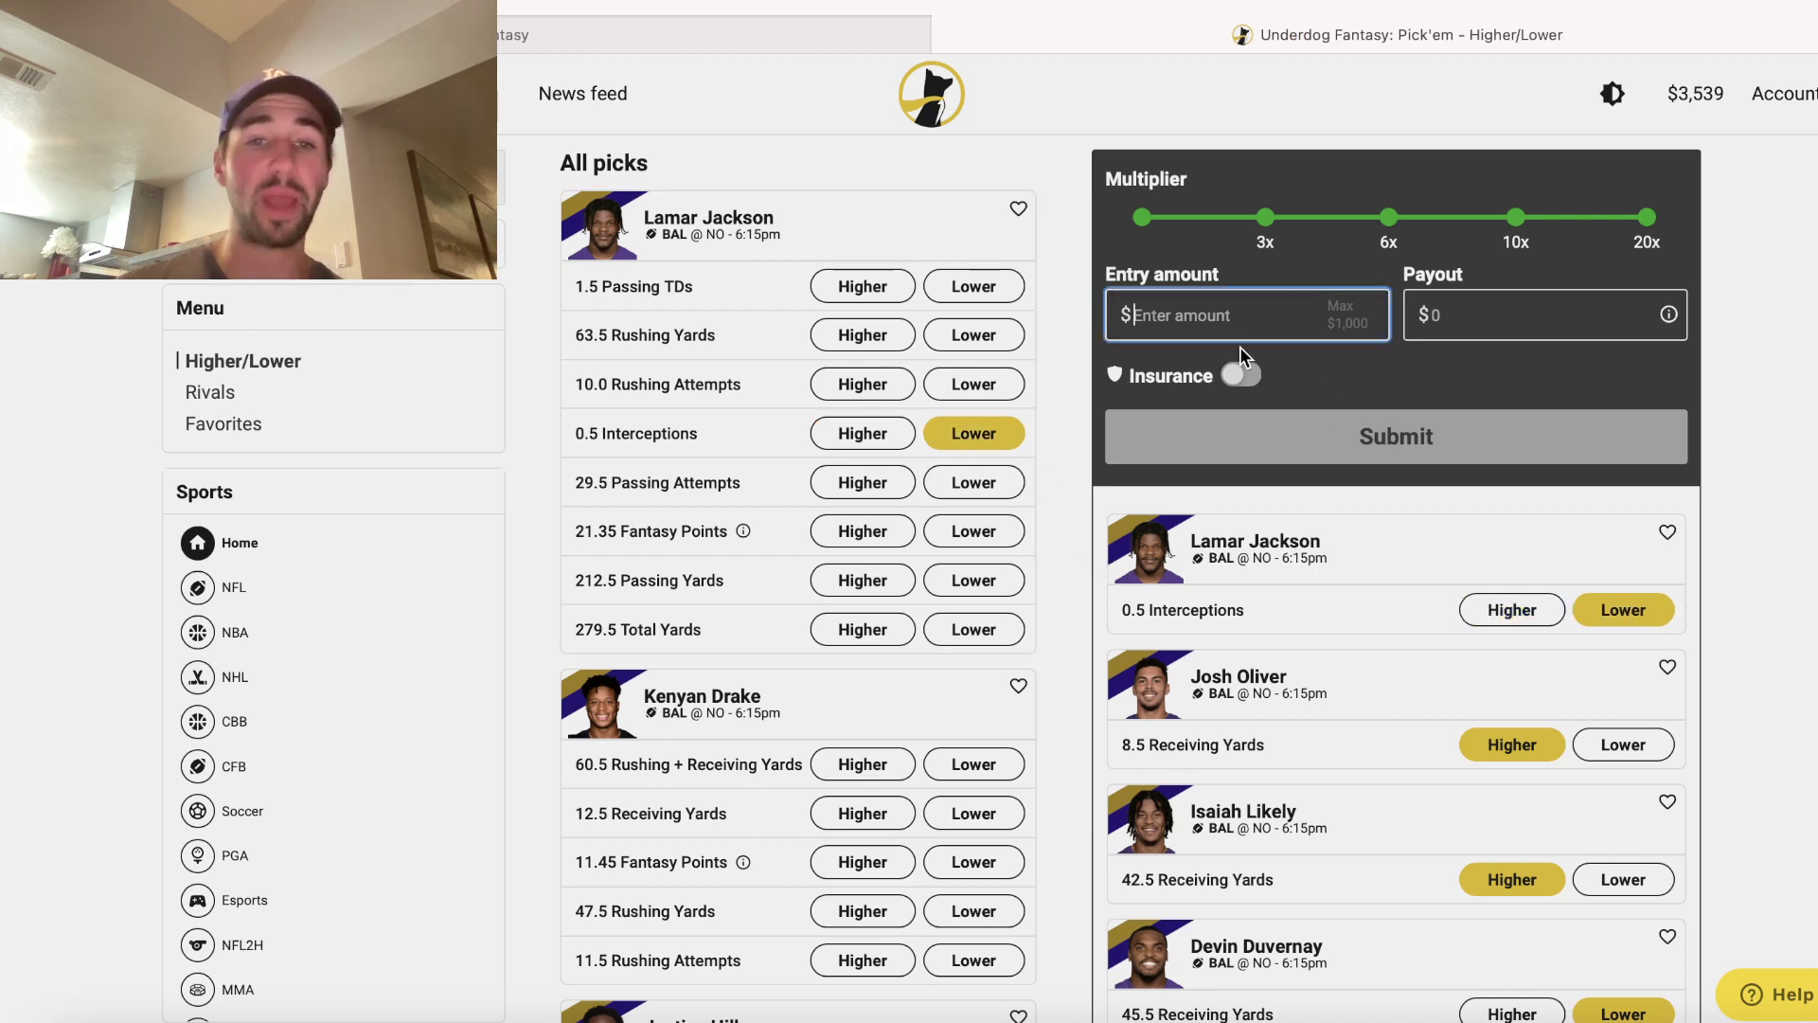
text(1)
click(862, 430)
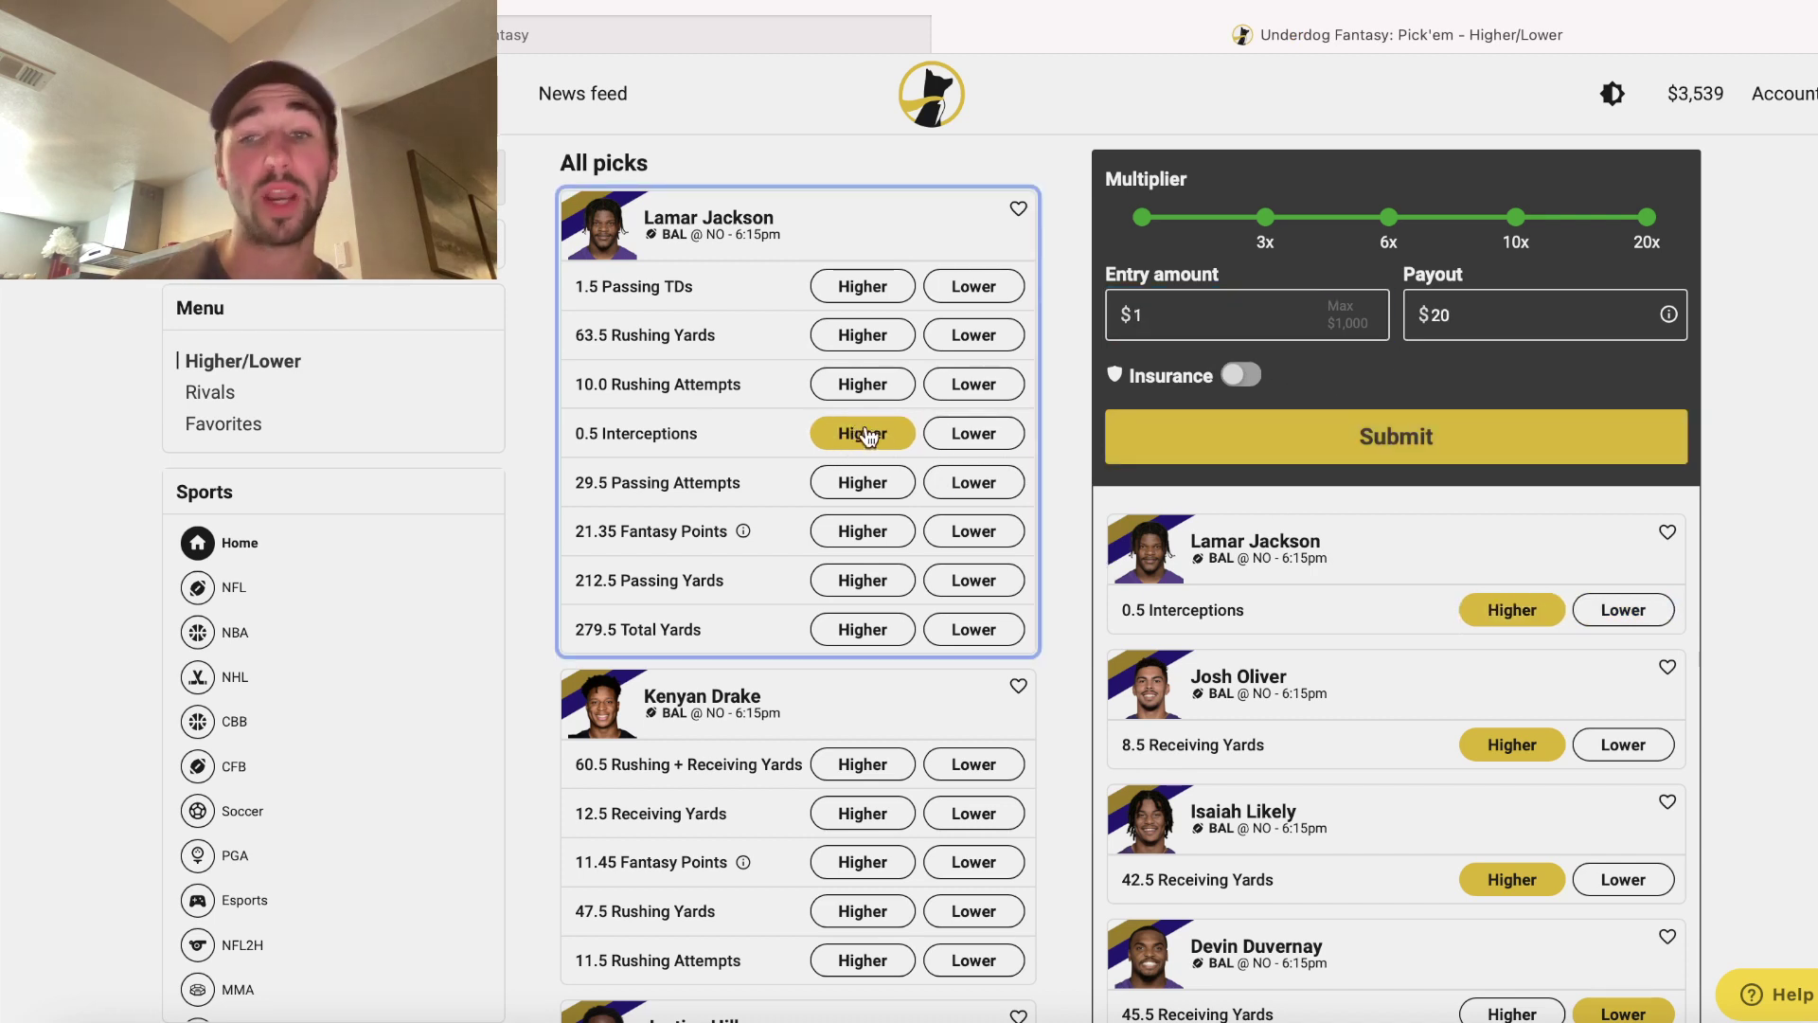
key(ctrl+Tab)
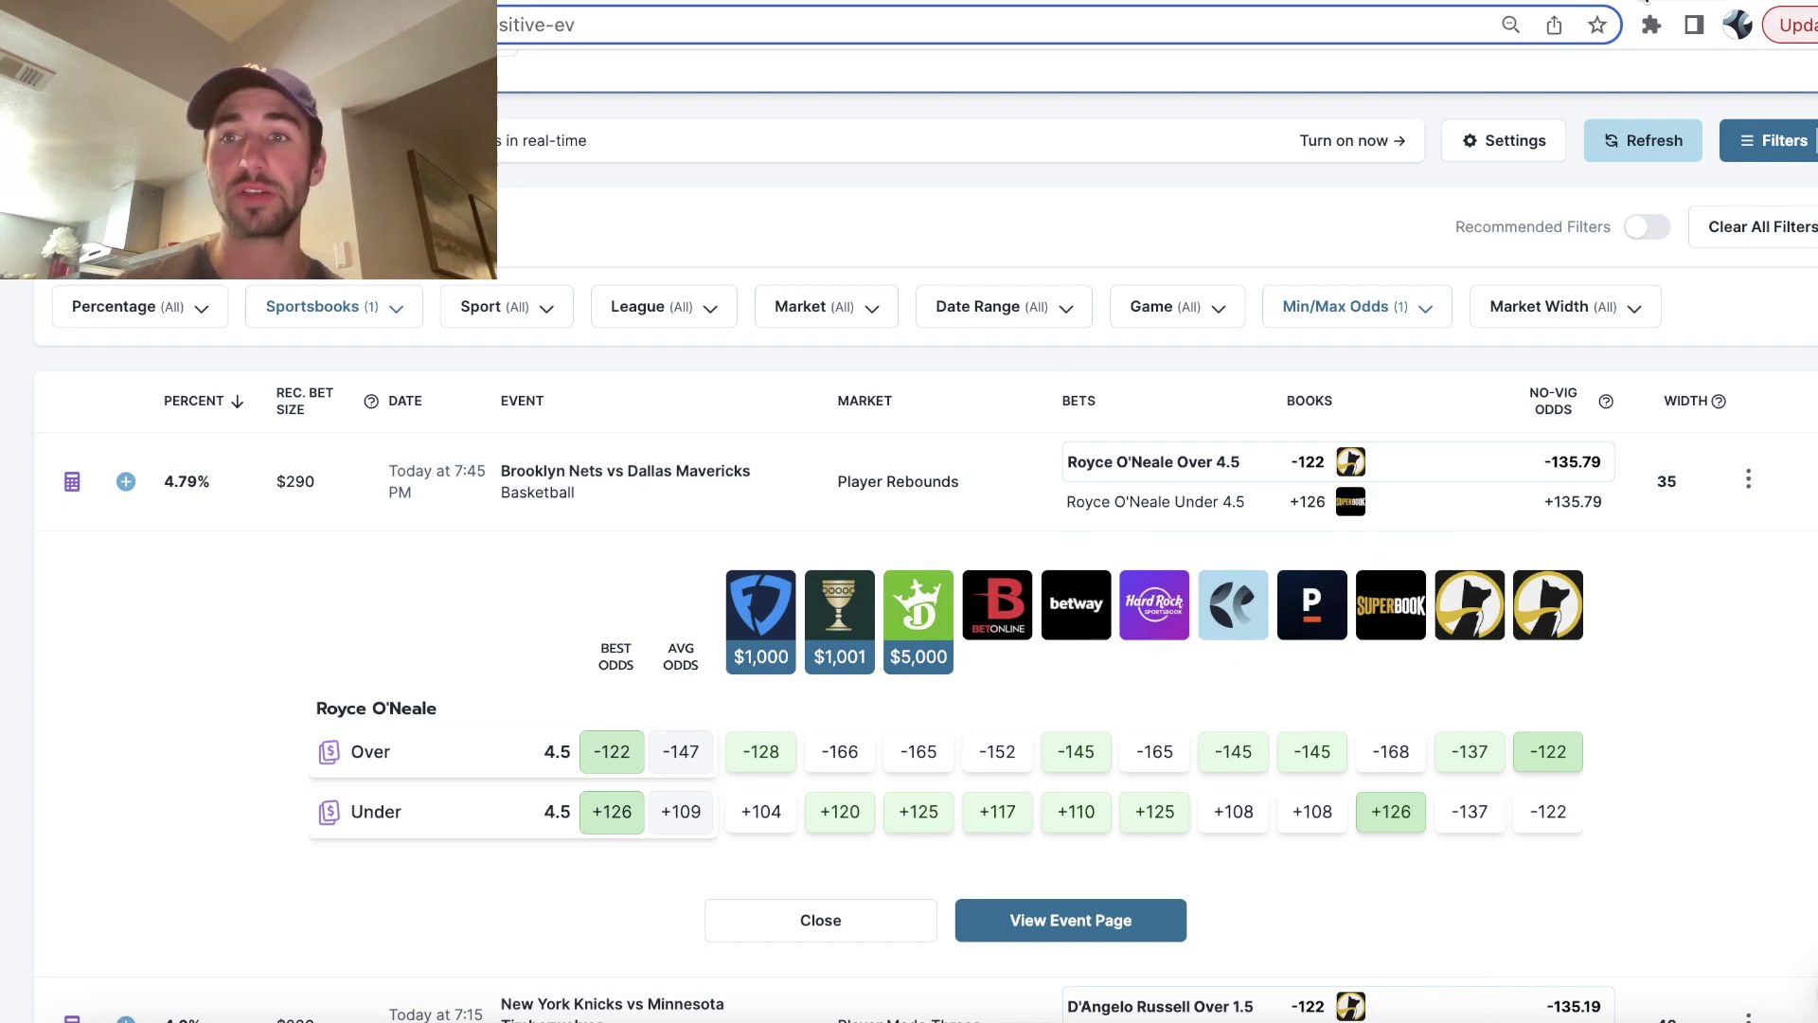
- Compare player rebound lines on the Nets vs Mavericks event page, then flip to another odds tab
click(1286, 751)
scroll(1285, 744, down, 5)
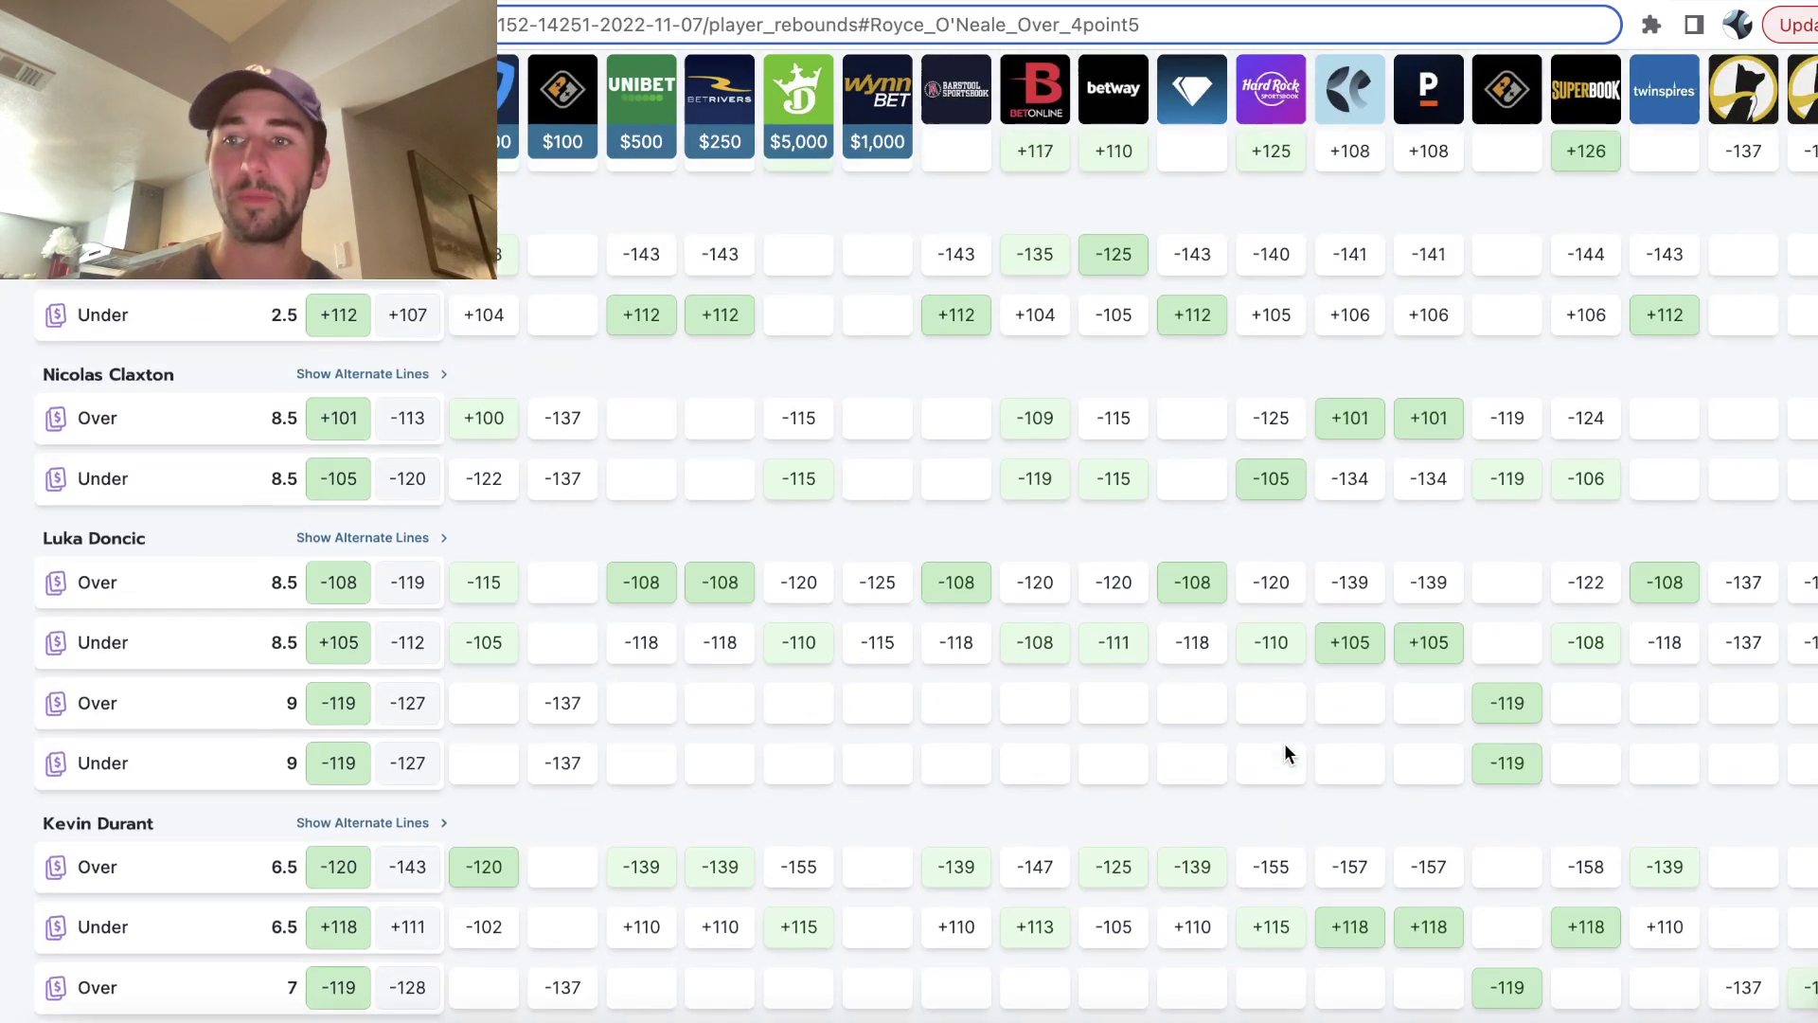
scroll(1285, 750, up, 1)
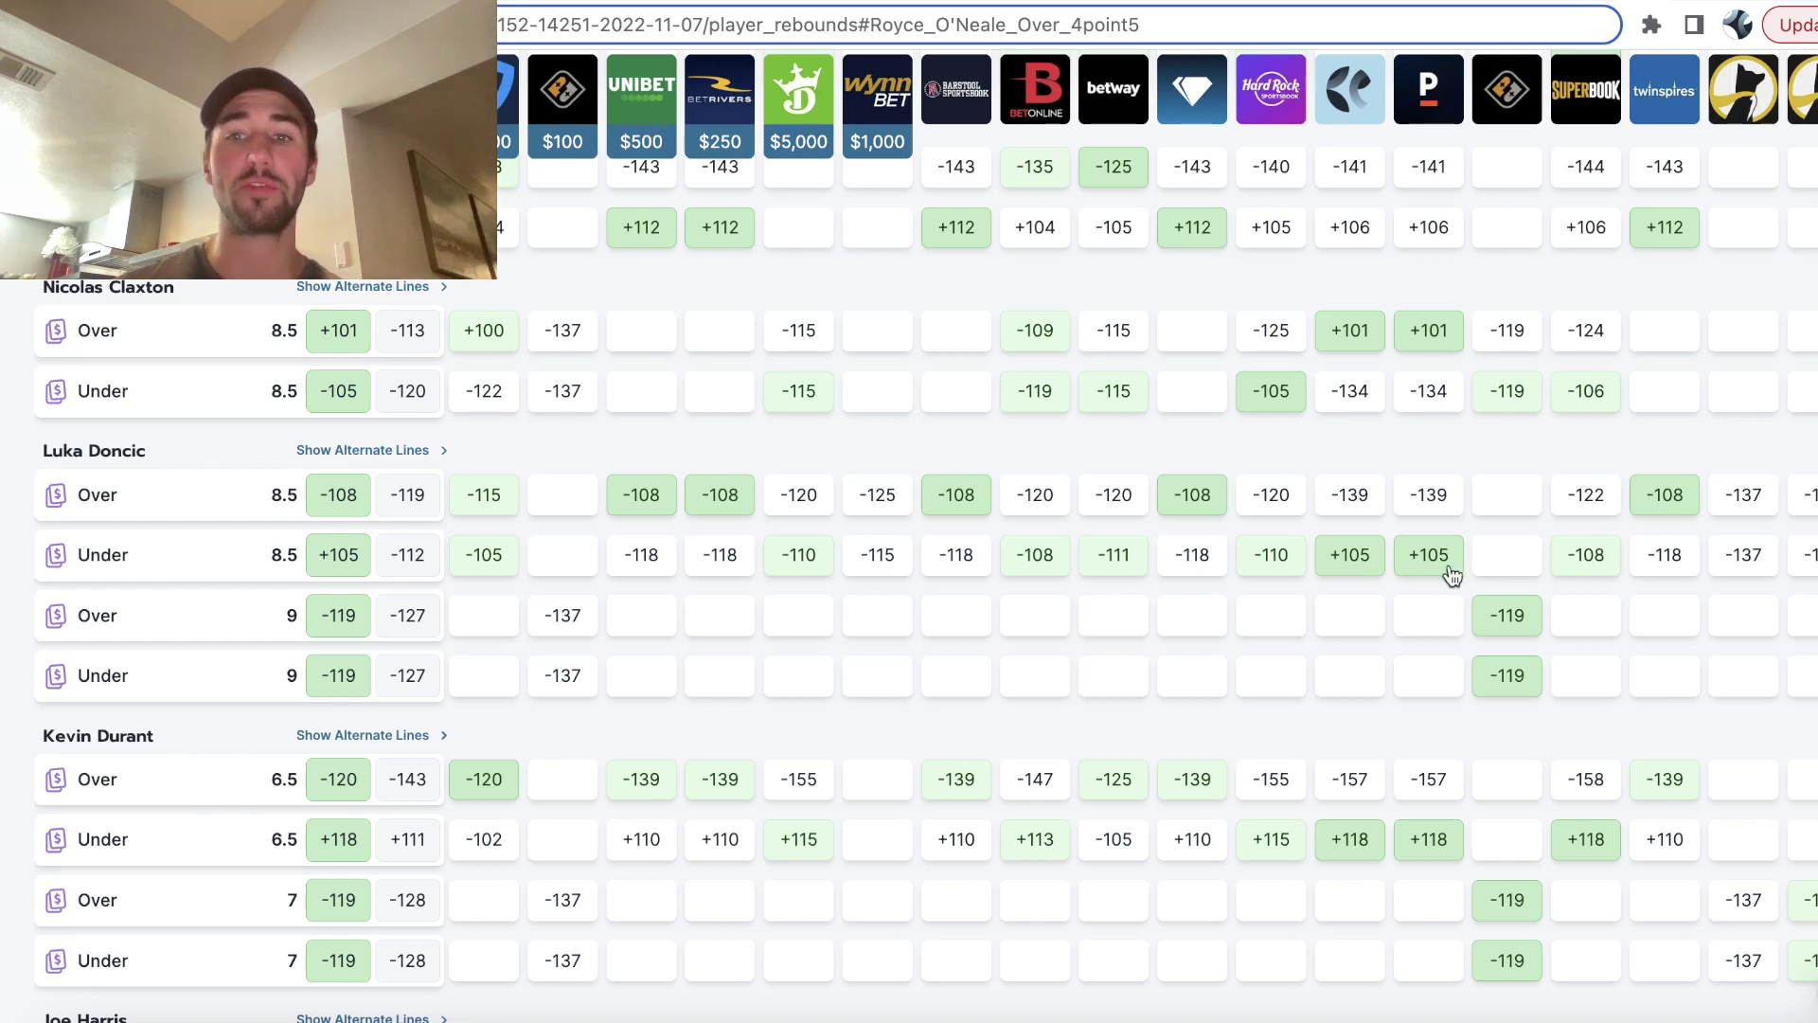
scroll(1496, 561, up, 2)
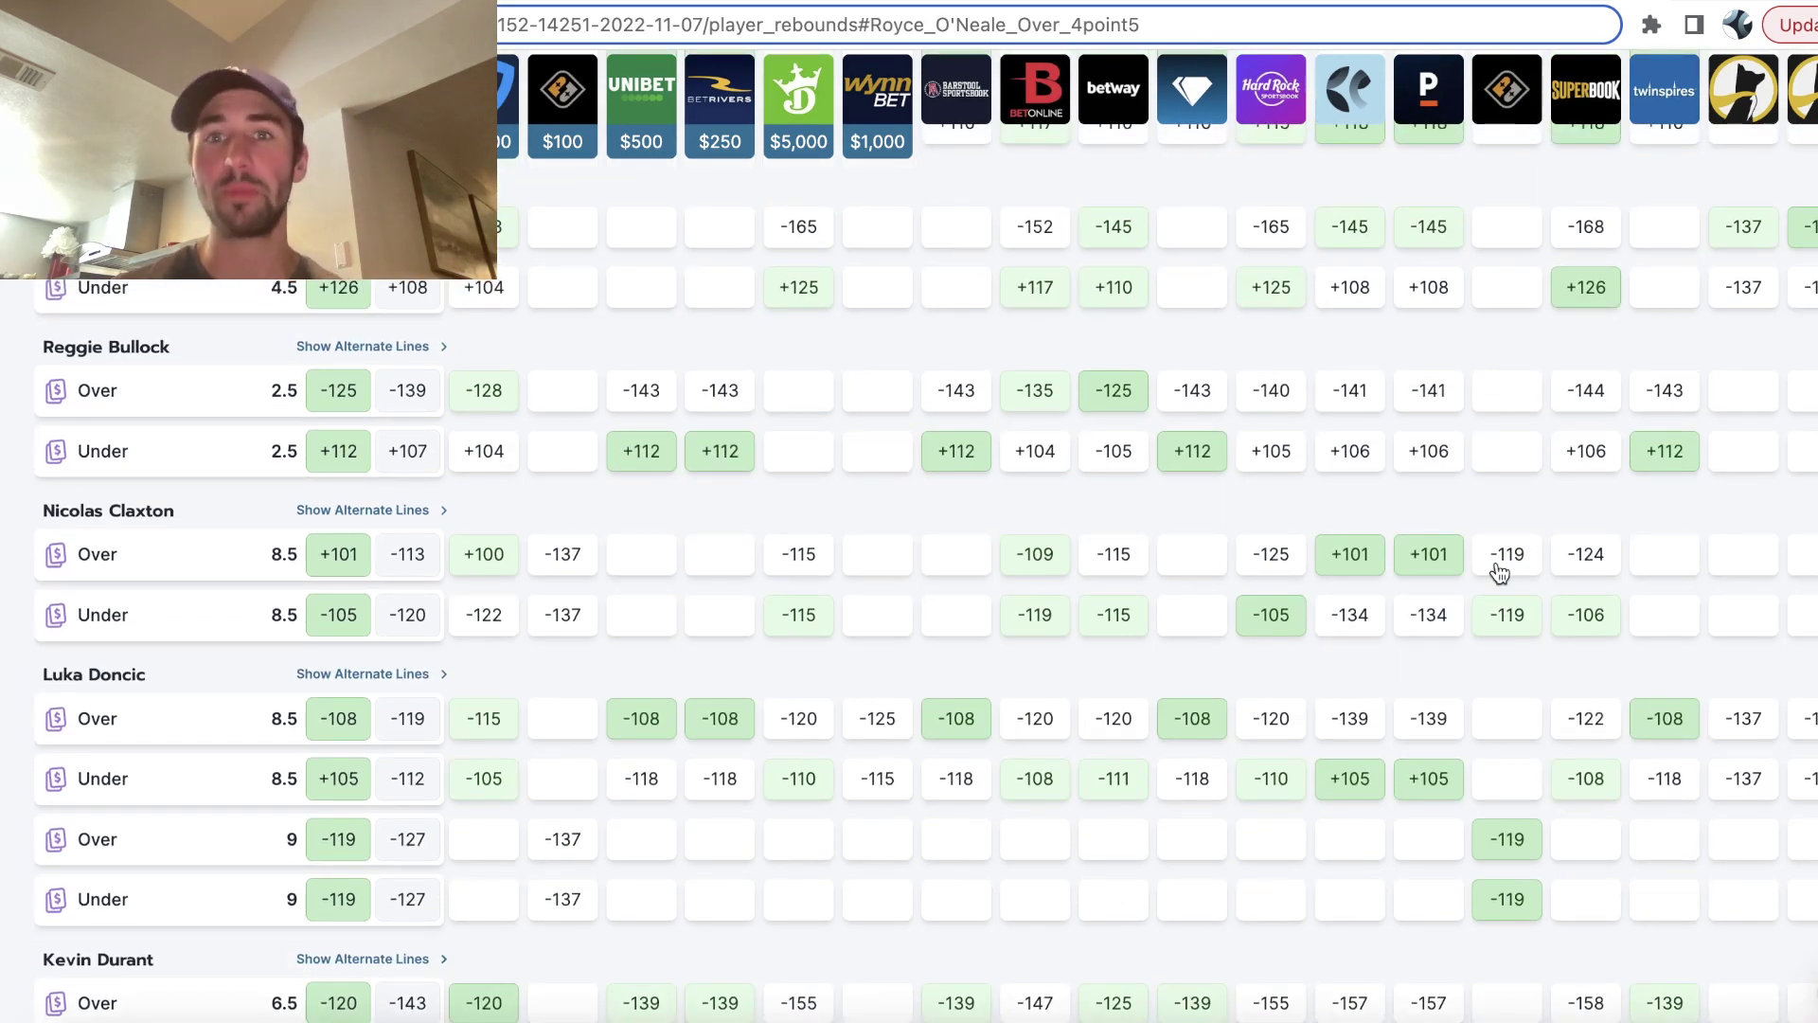
scroll(1497, 562, up, 2)
scroll(1495, 561, up, 2)
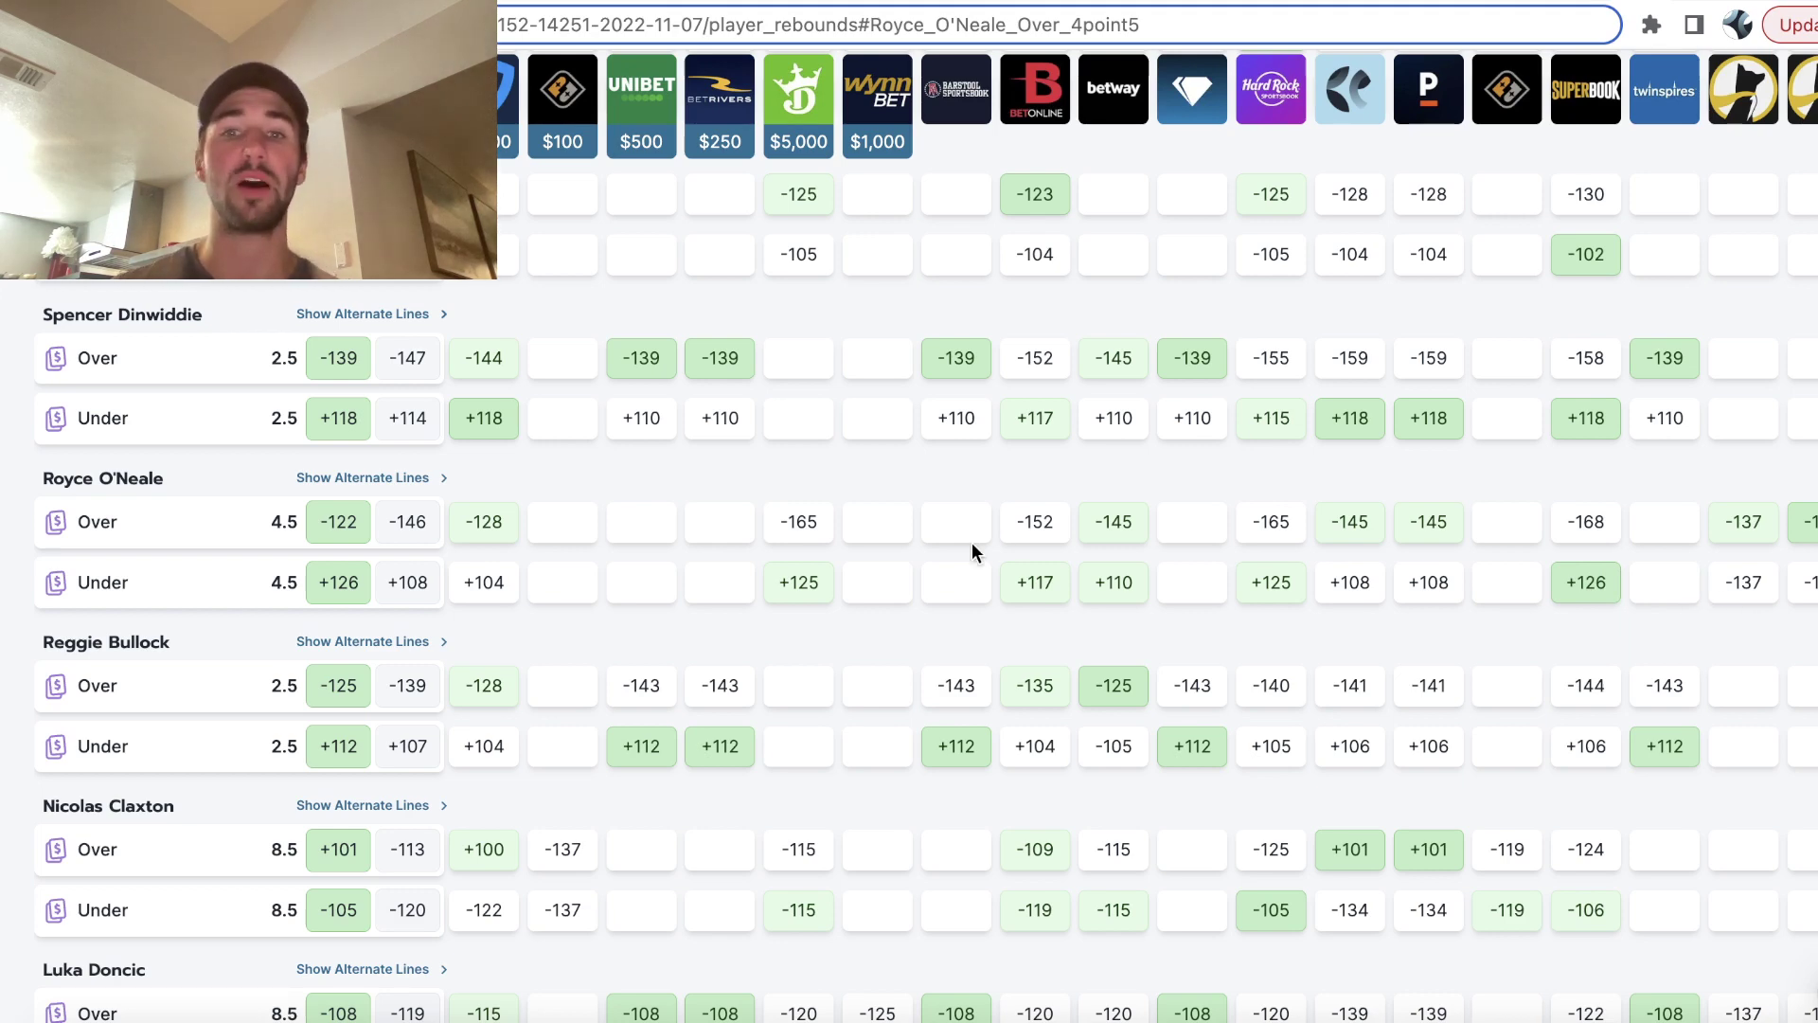
key(ctrl+Tab)
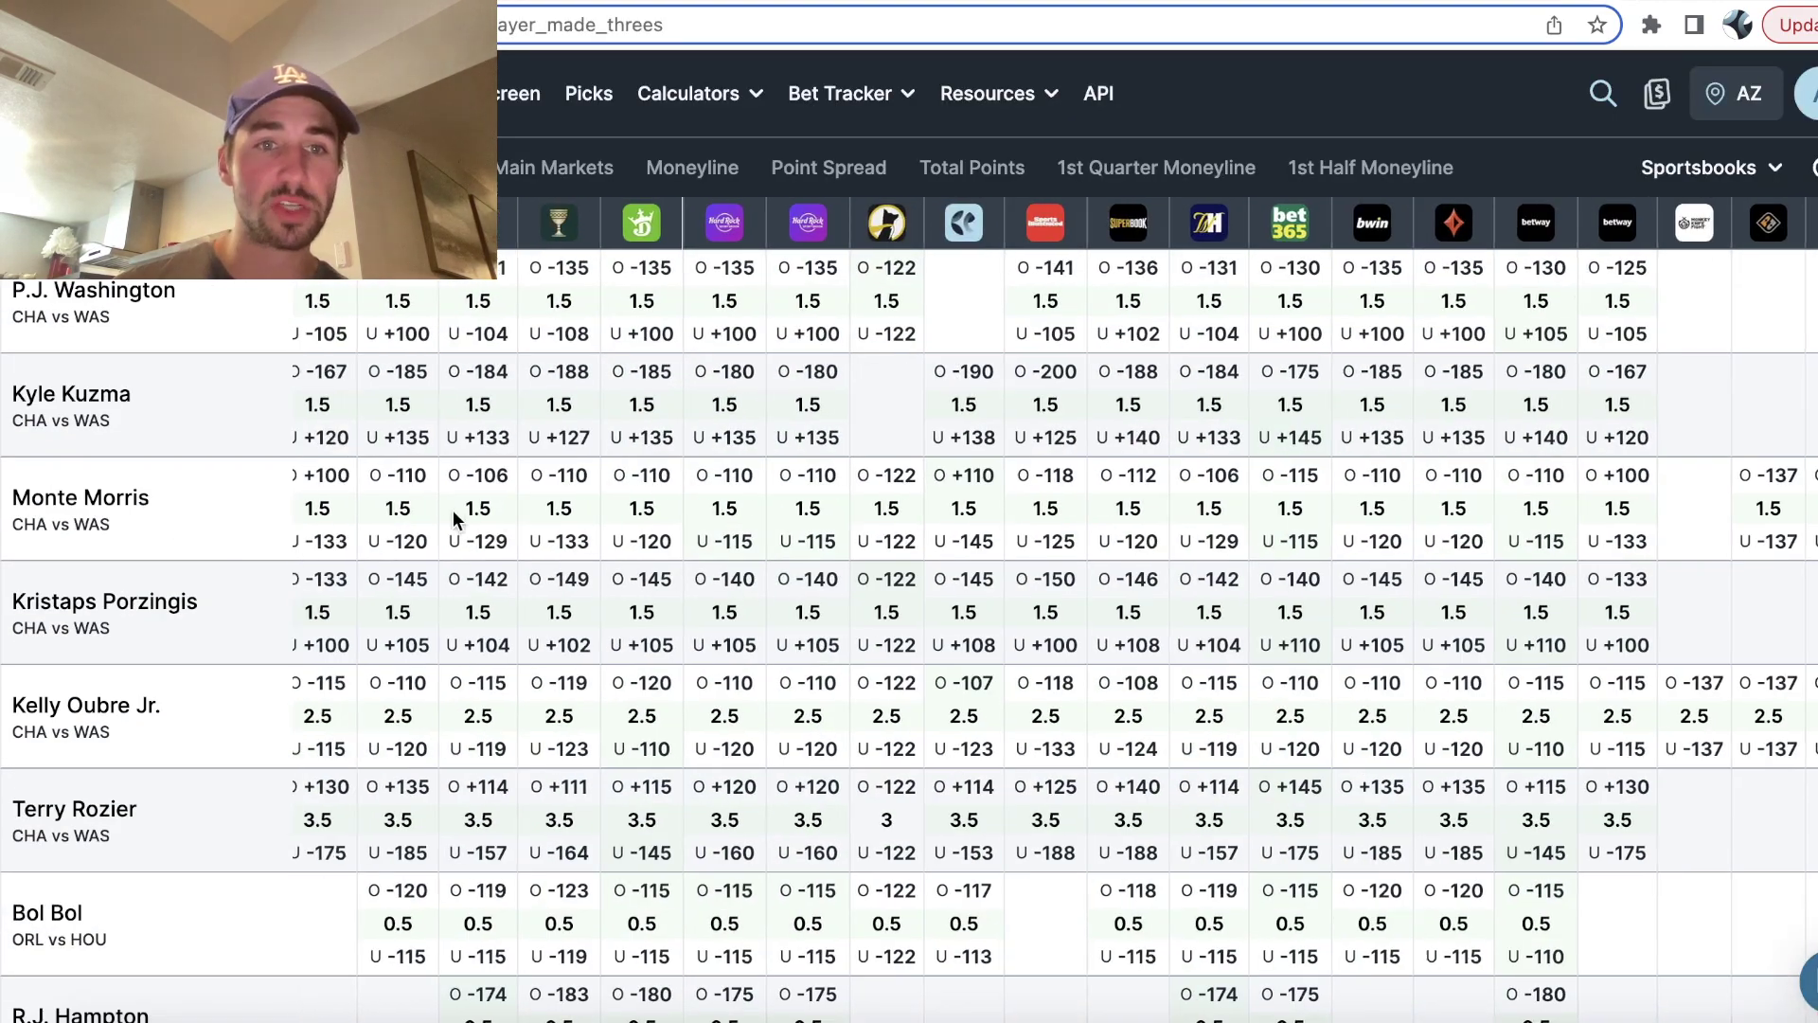
scroll(910, 568, left, 10)
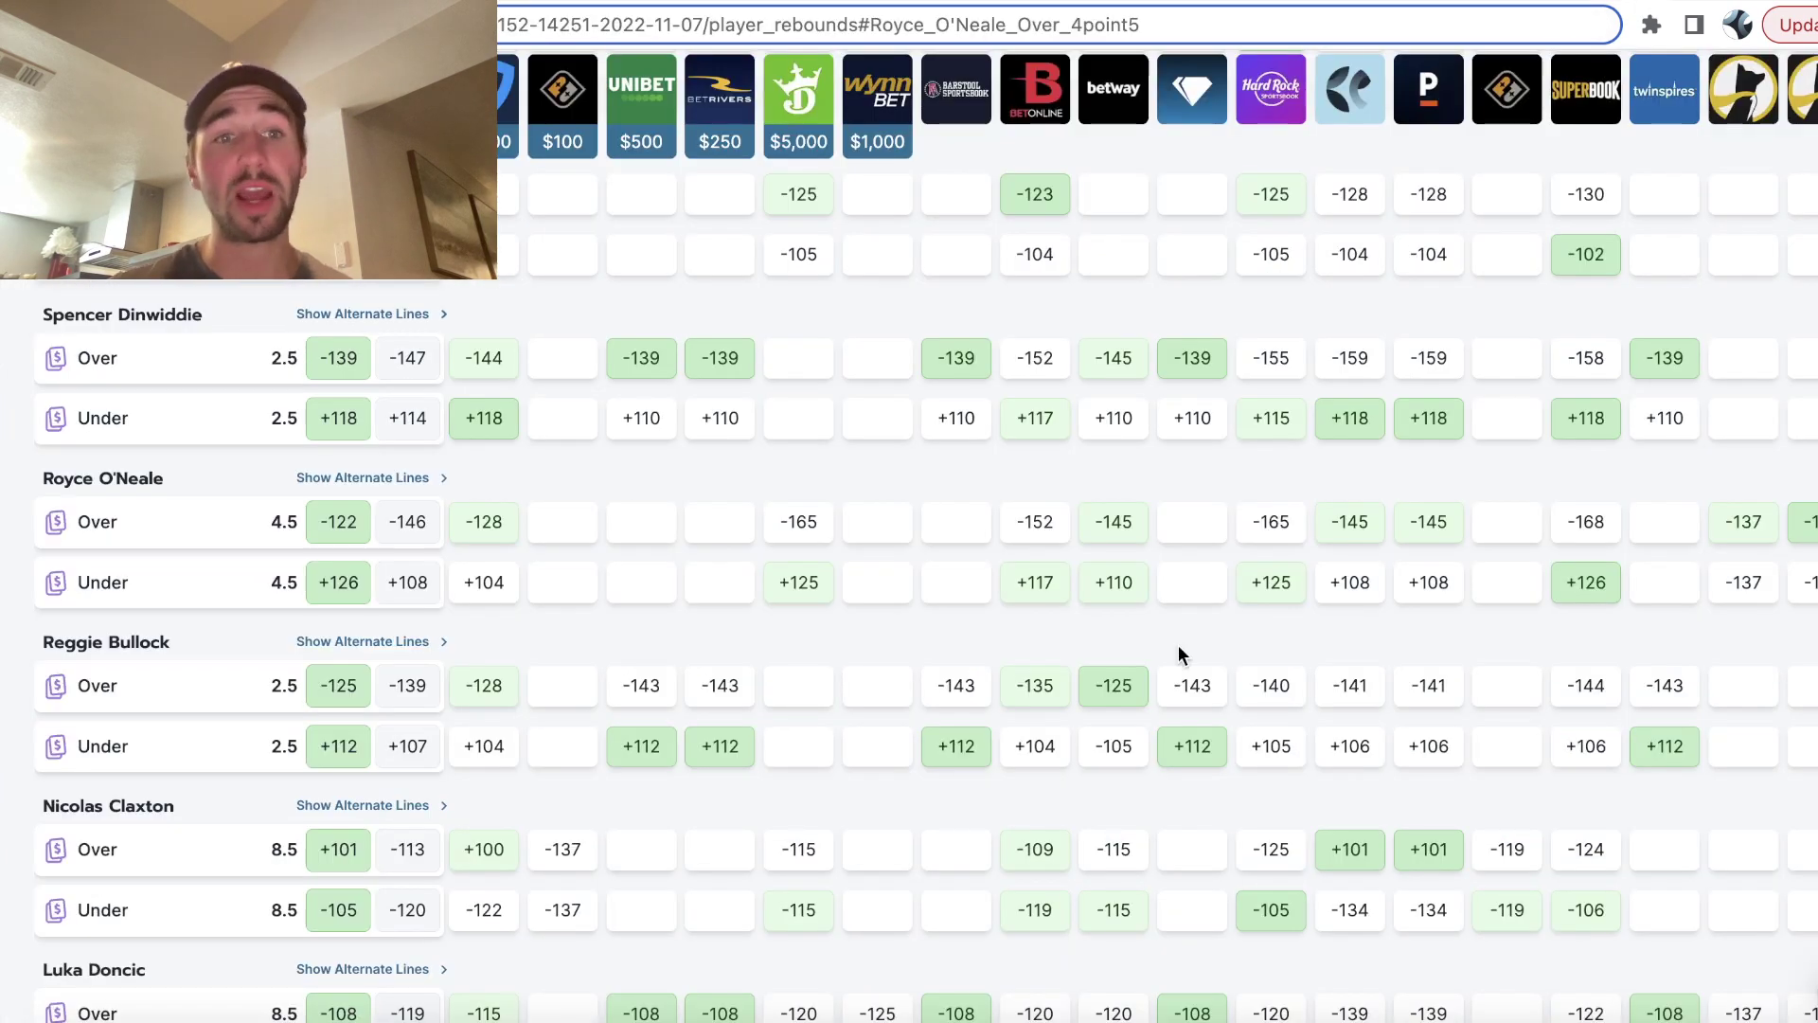
scroll(1178, 645, up, 8)
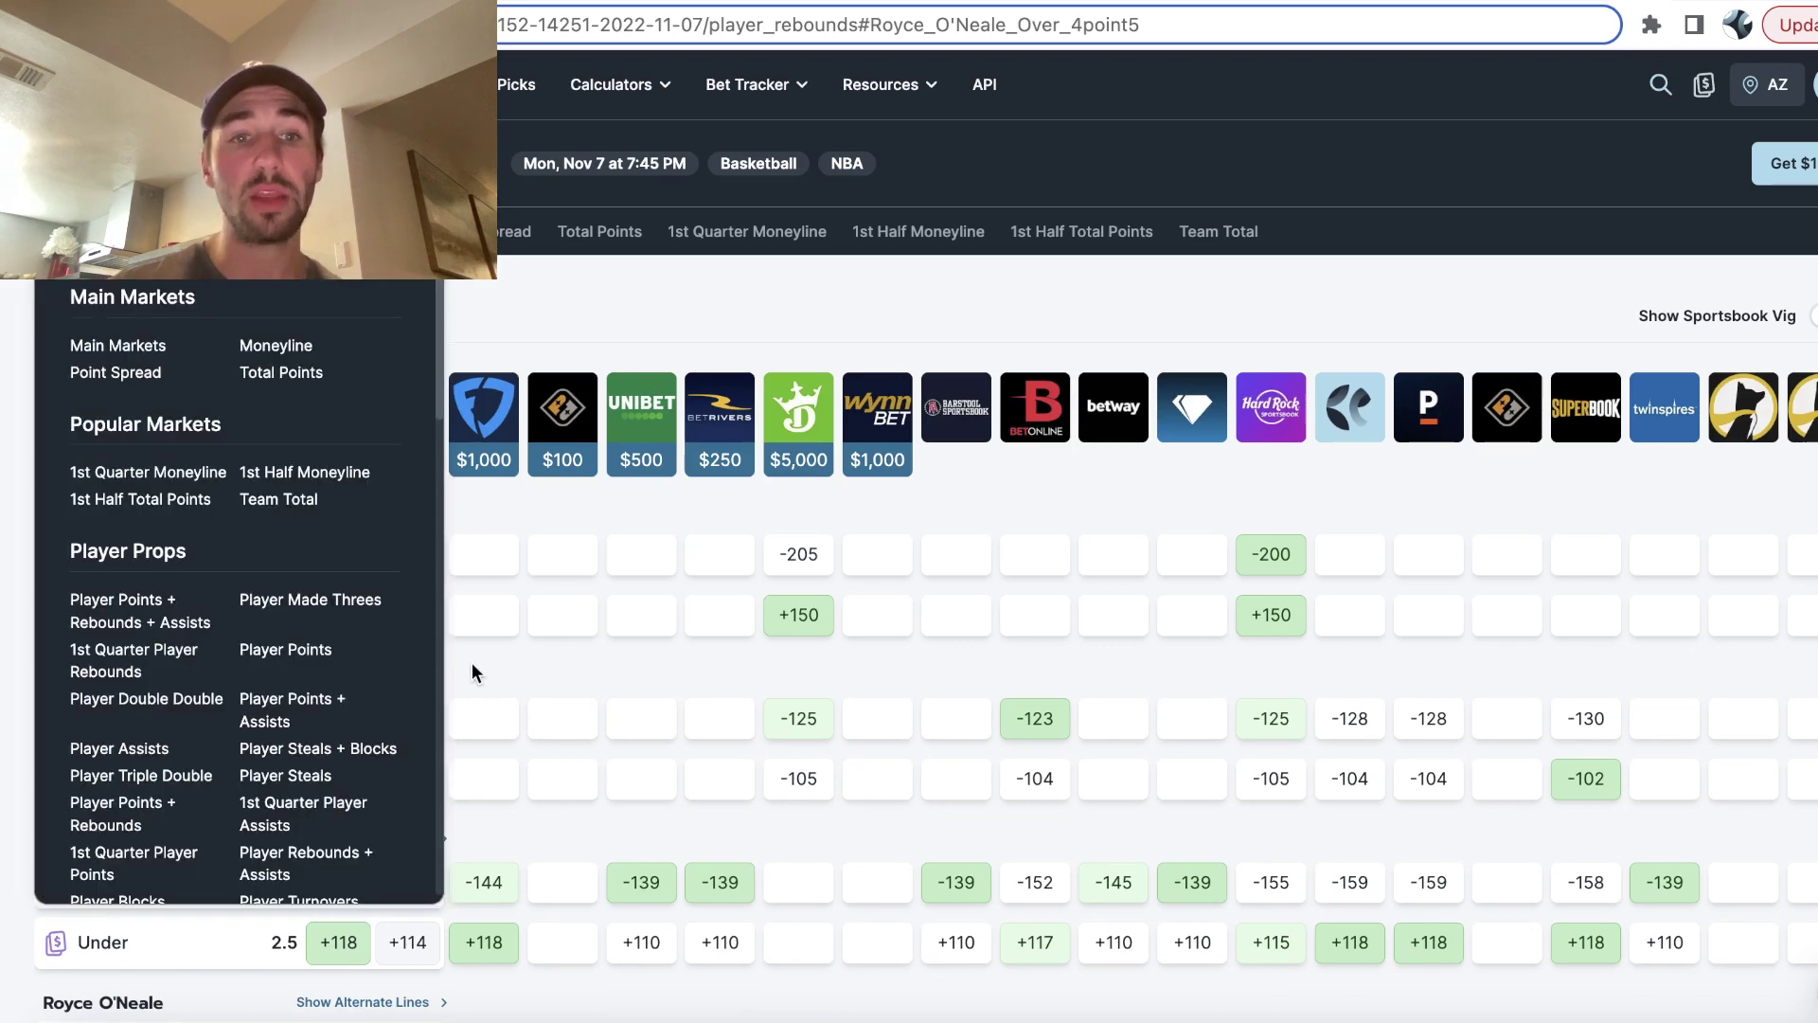
- Show the game's 1st Half Total Points lines across sportsbooks
click(1081, 232)
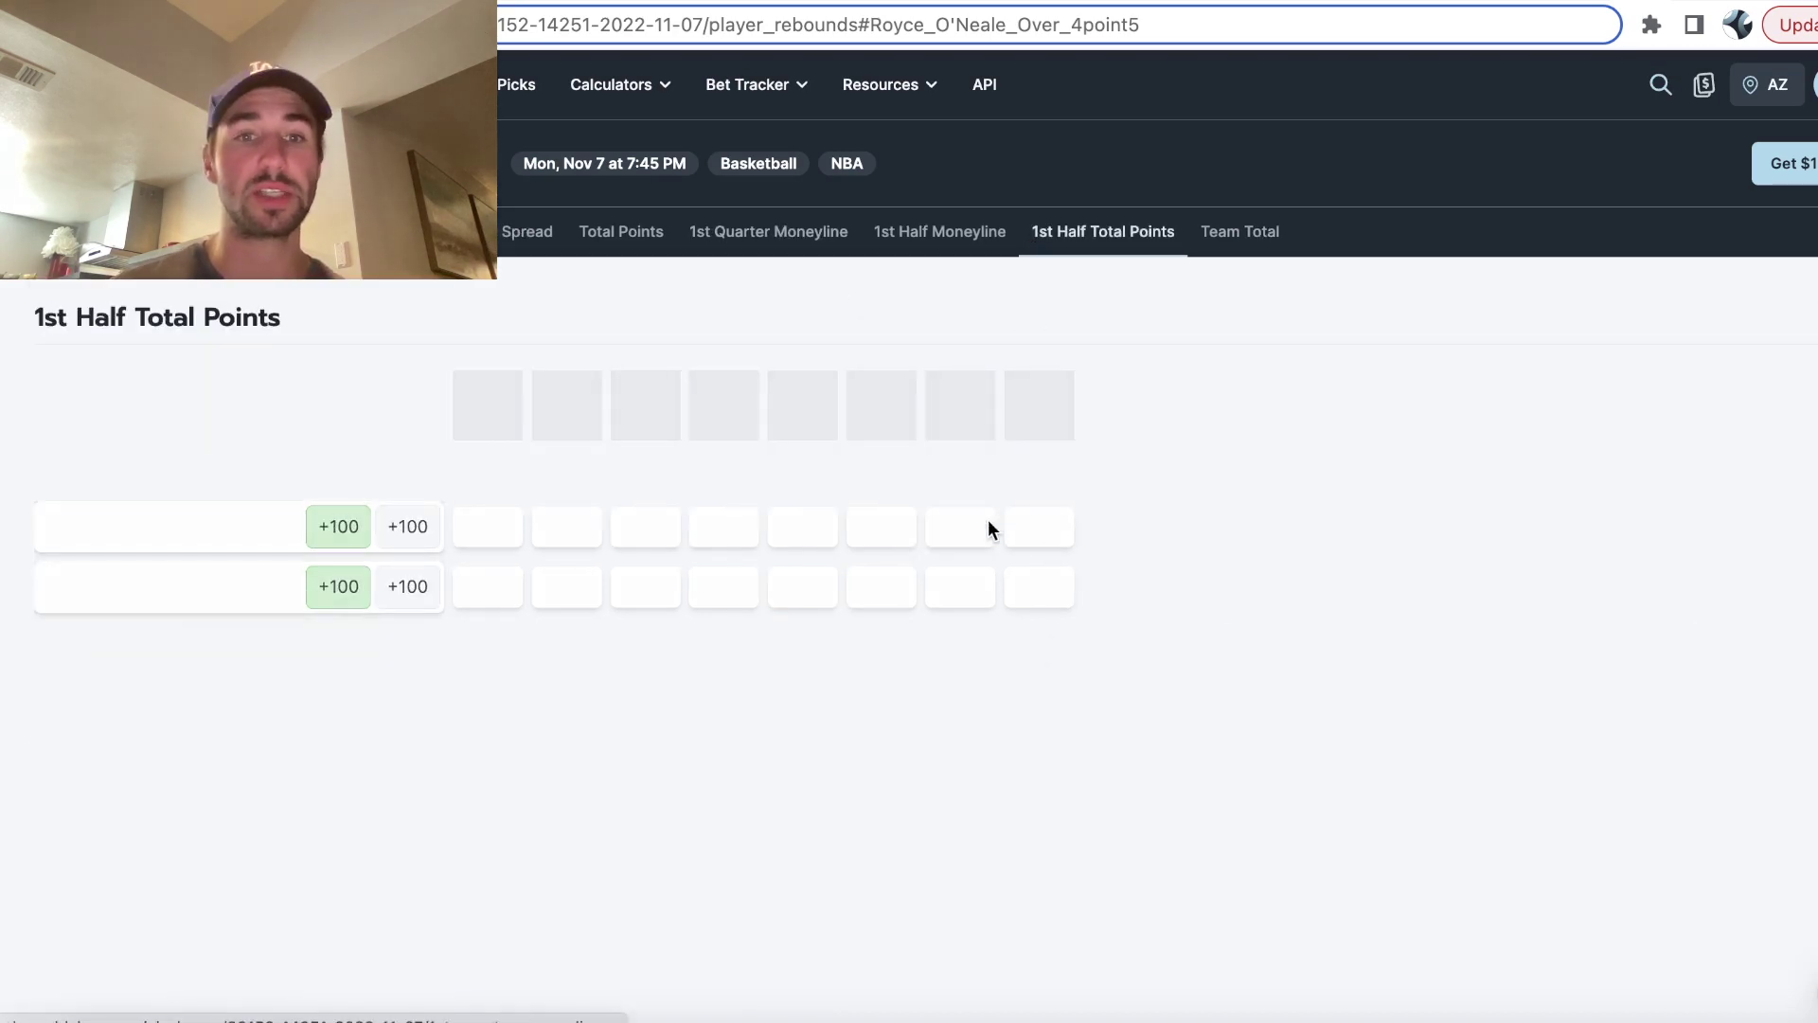
scroll(1141, 853, down, 5)
scroll(1141, 855, down, 5)
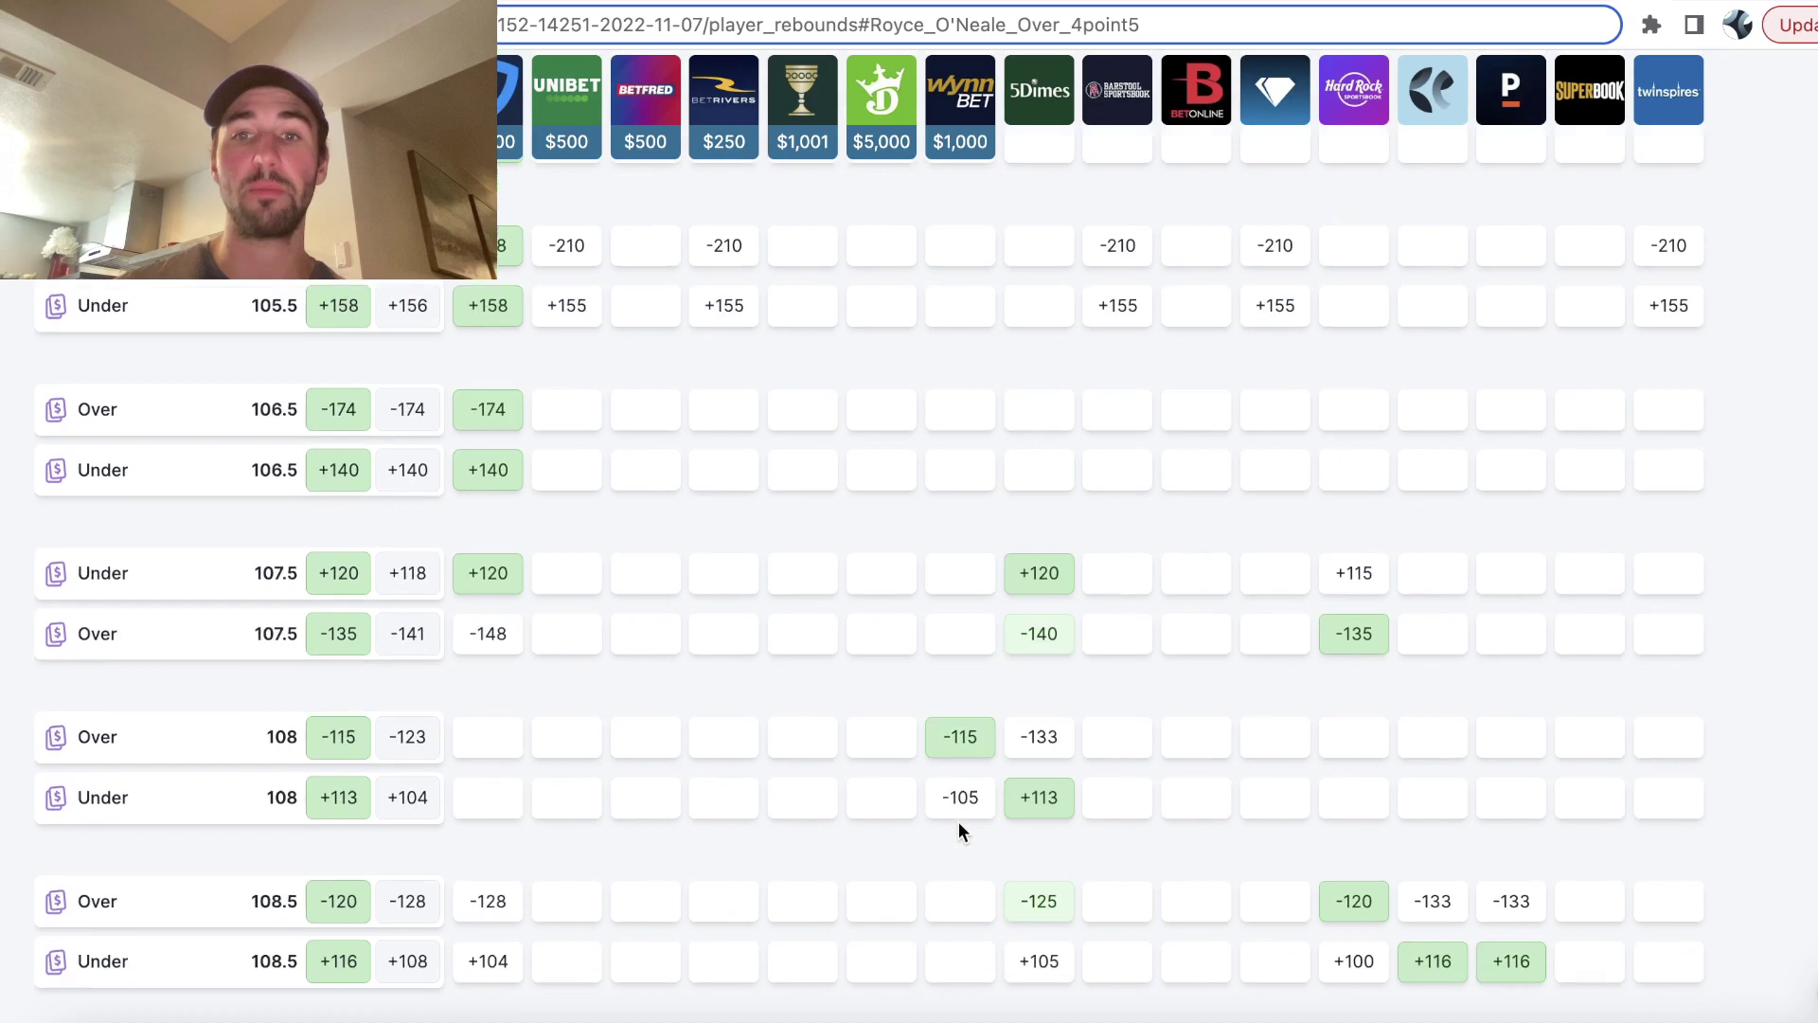
scroll(959, 822, down, 3)
scroll(1558, 691, down, 5)
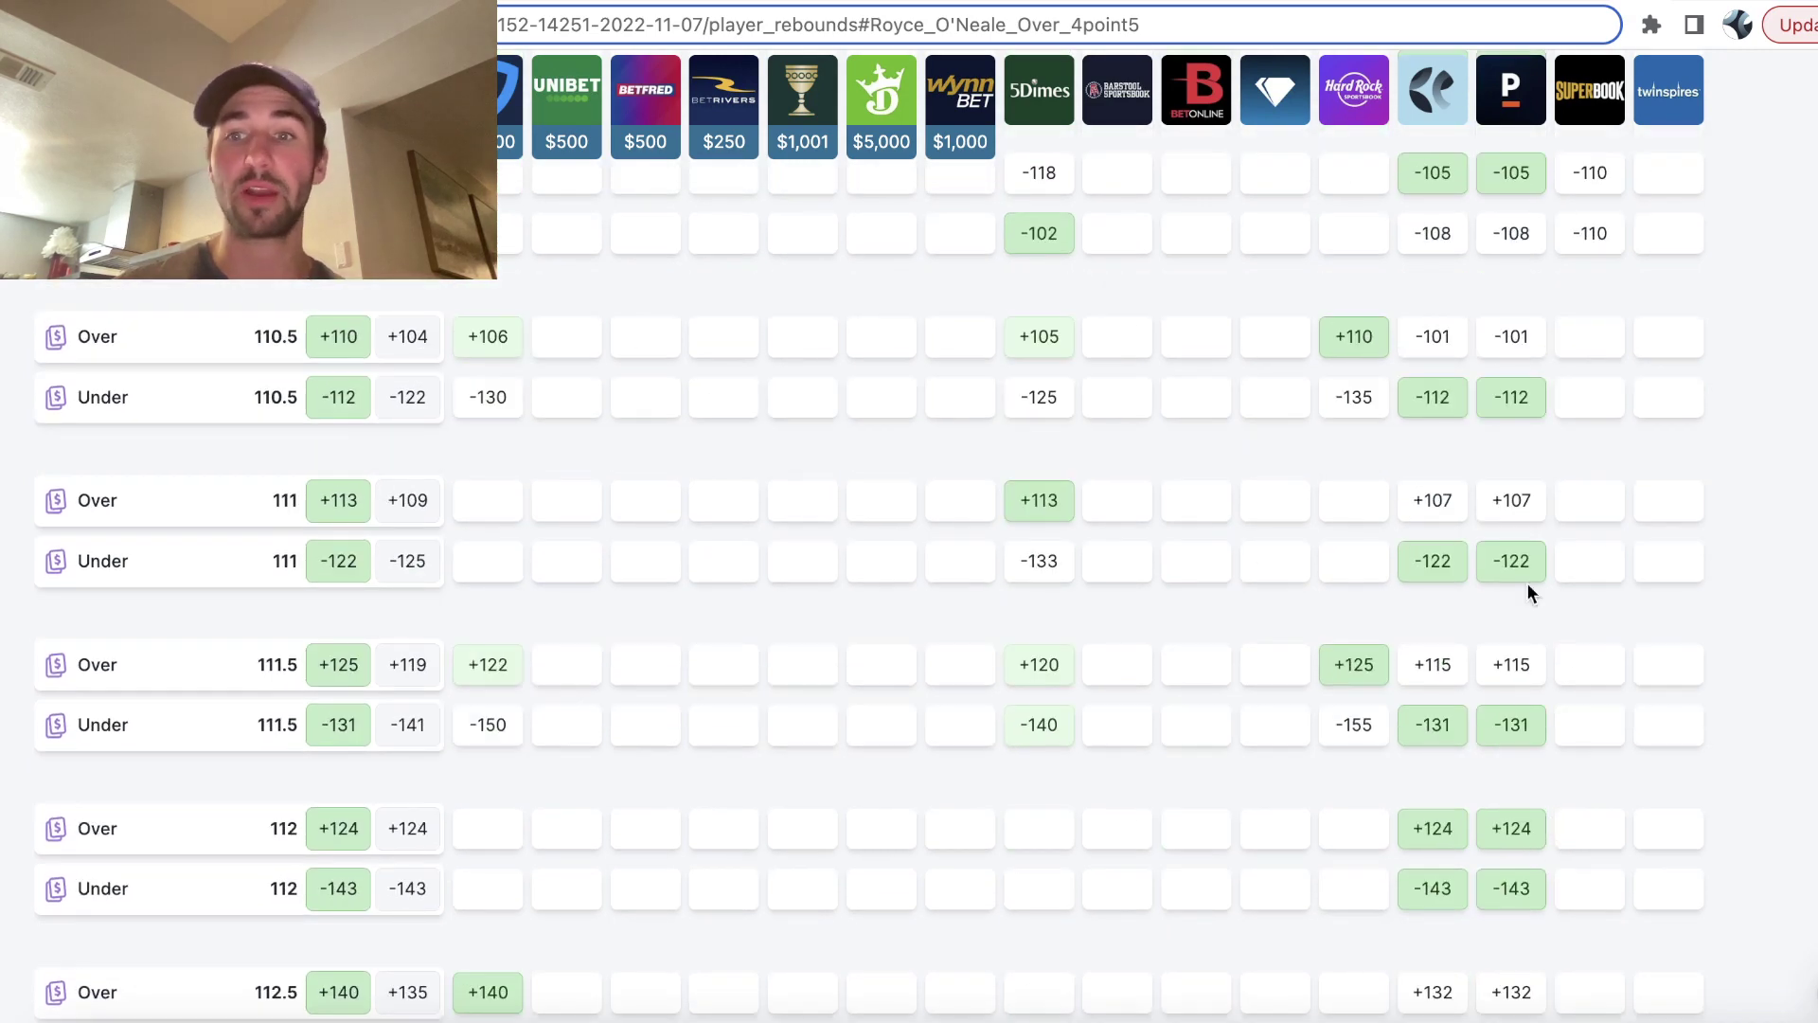
scroll(1528, 589, up, 3)
scroll(1465, 613, up, 5)
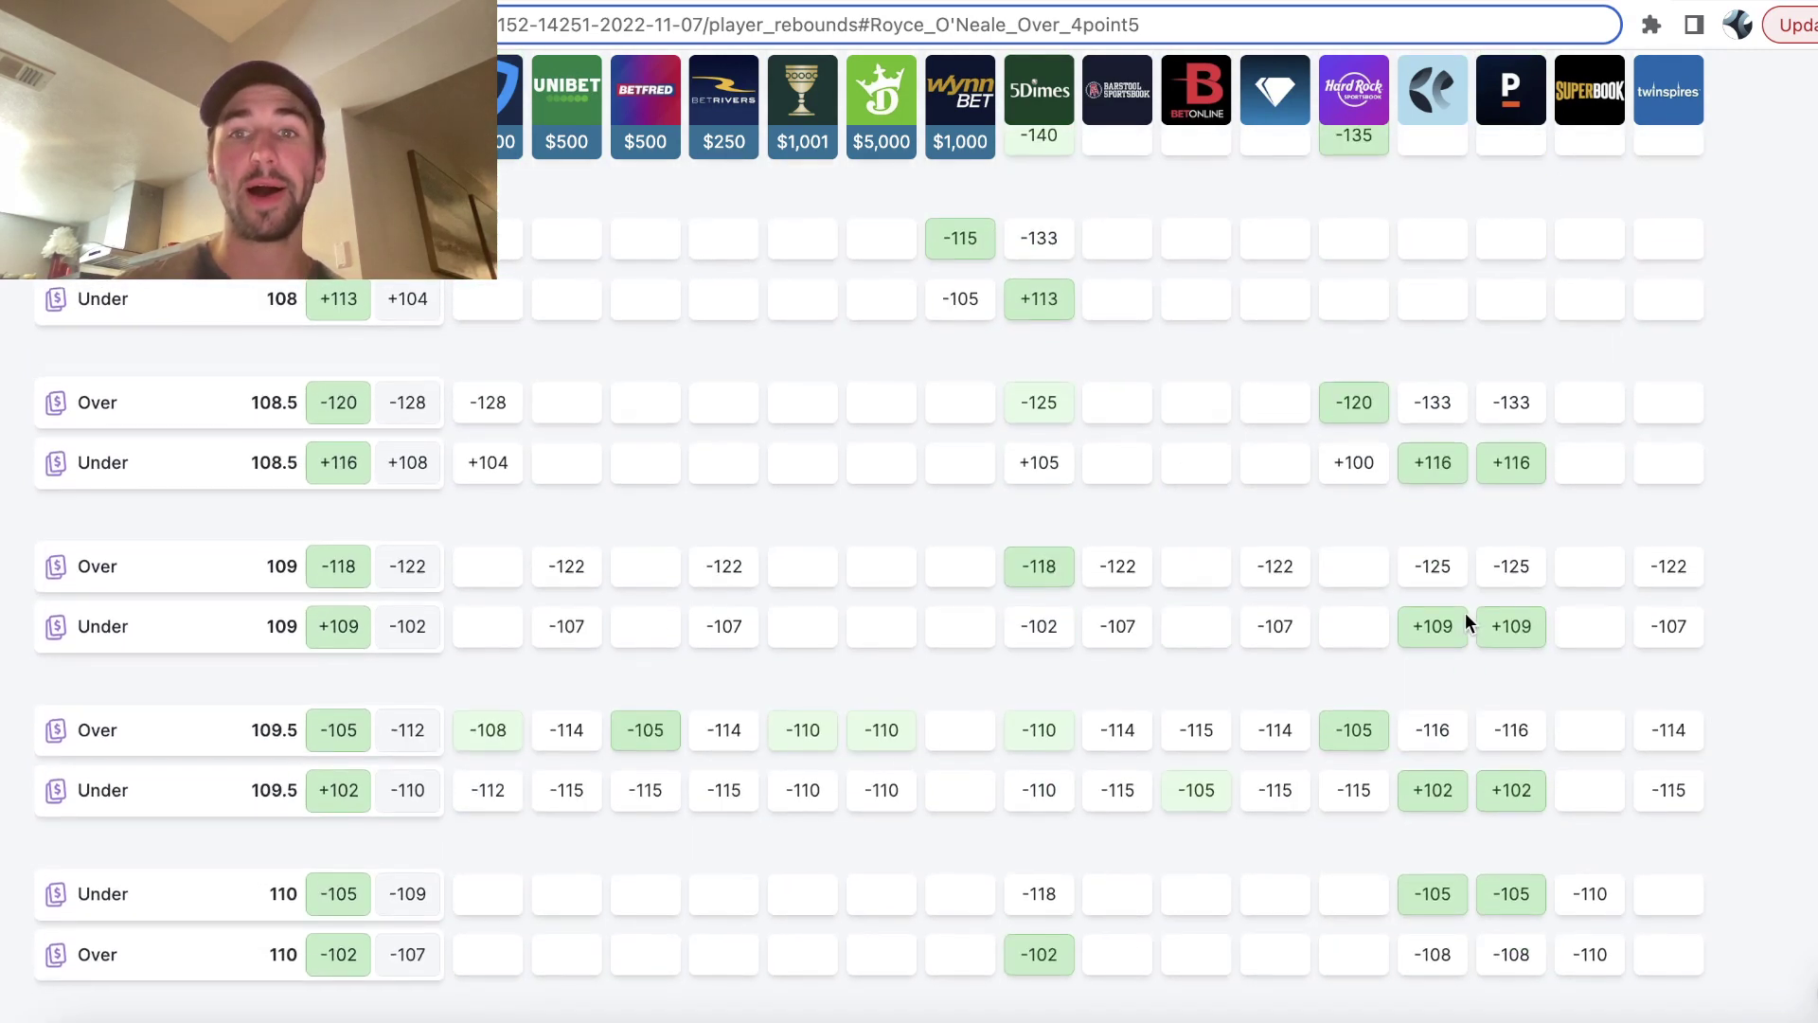
scroll(1466, 613, up, 5)
scroll(906, 516, up, 2)
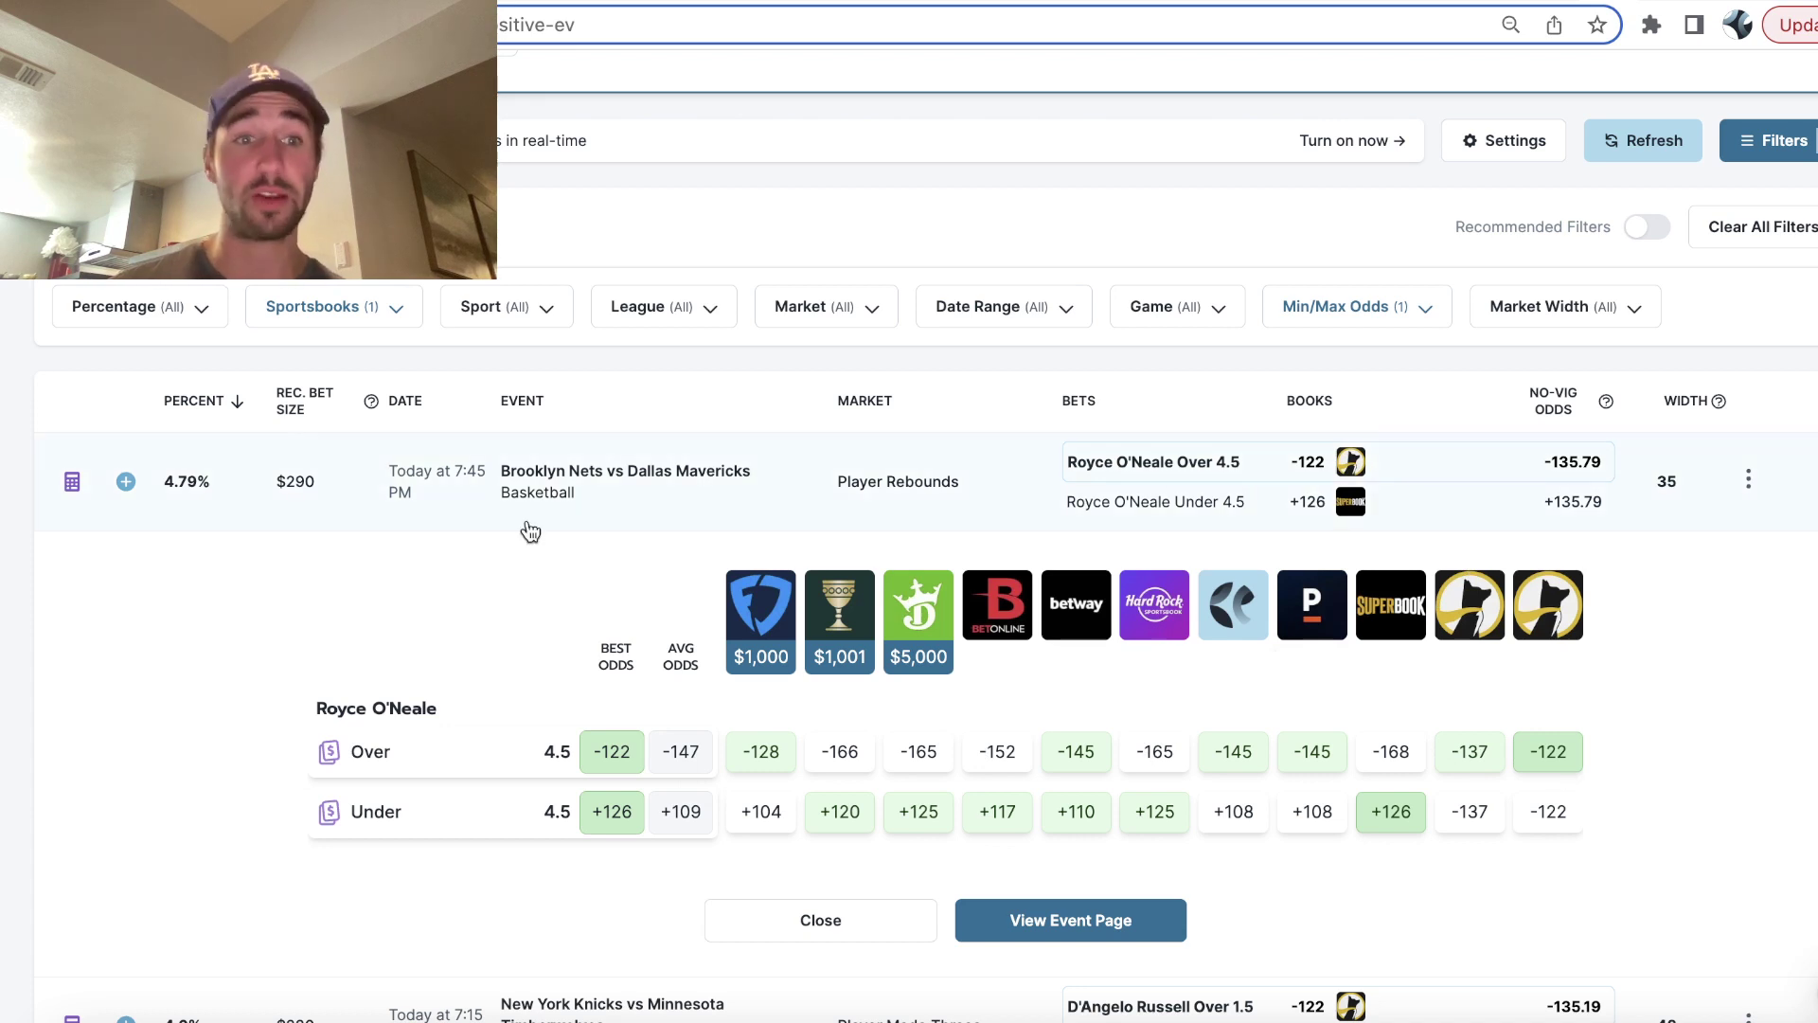
- Re-sort the plays by percent both ways and expand Derrick White's assists odds
click(185, 401)
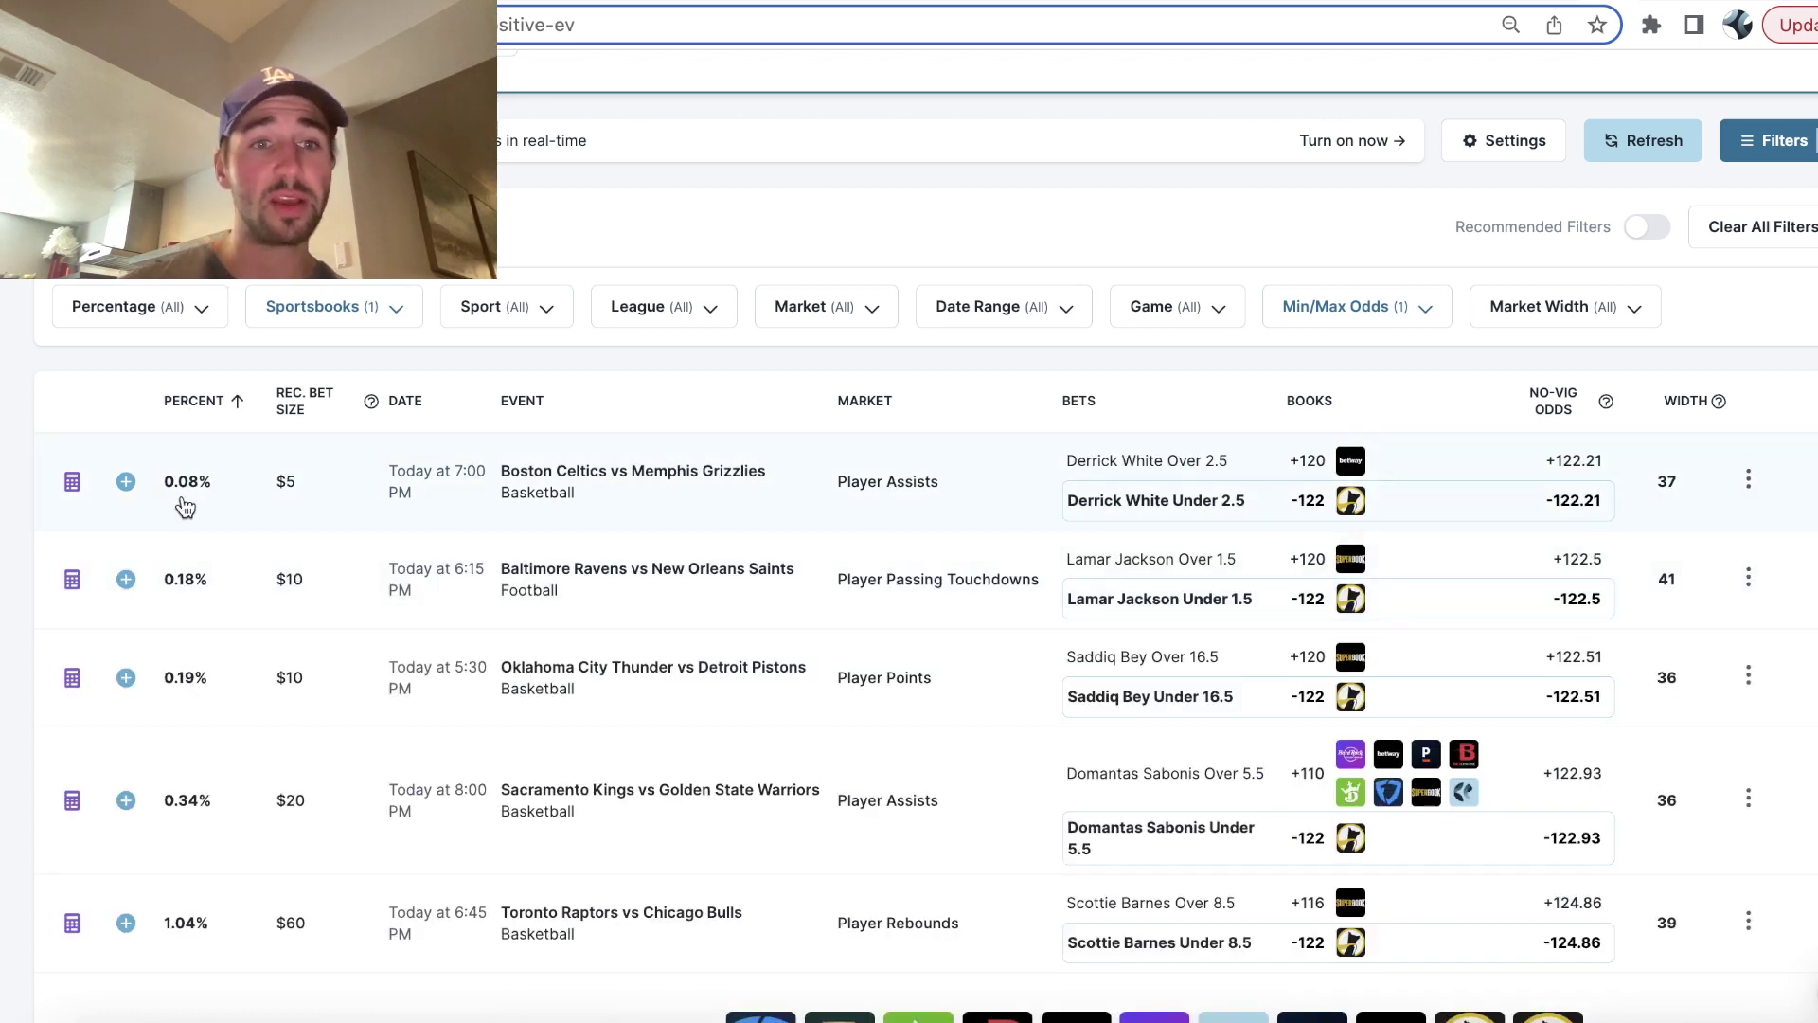
click(365, 481)
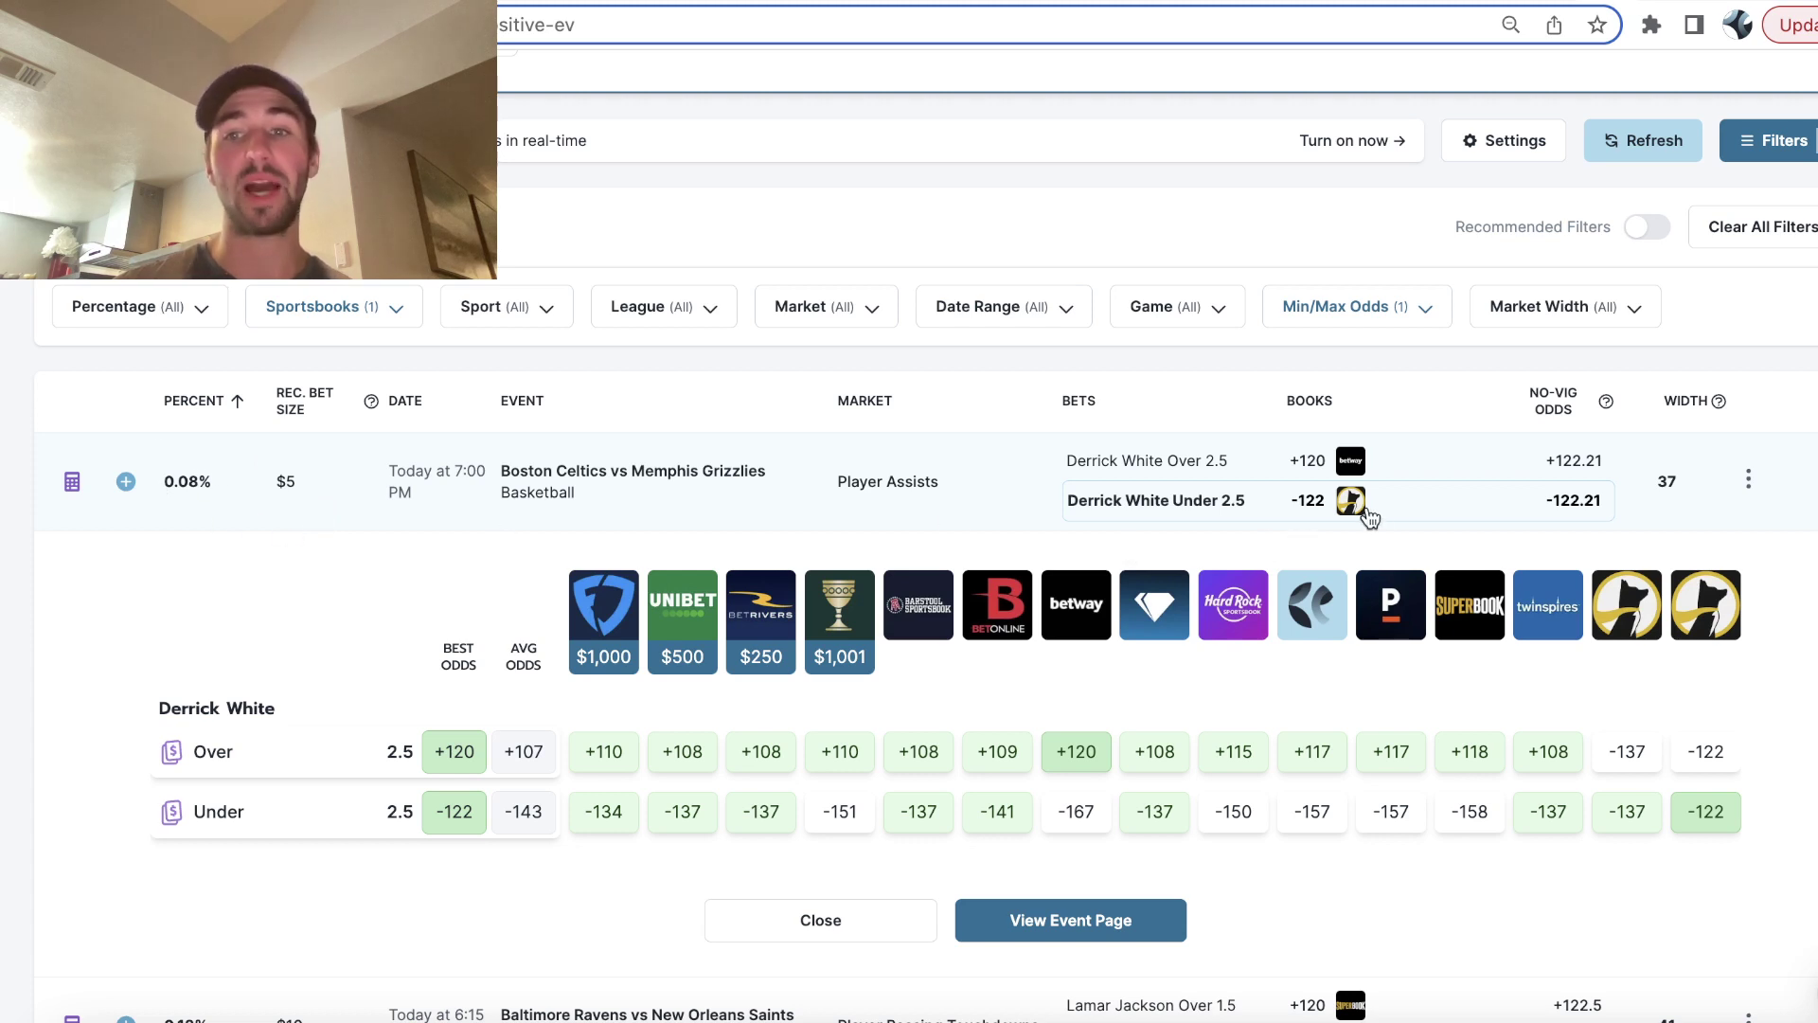
click(183, 413)
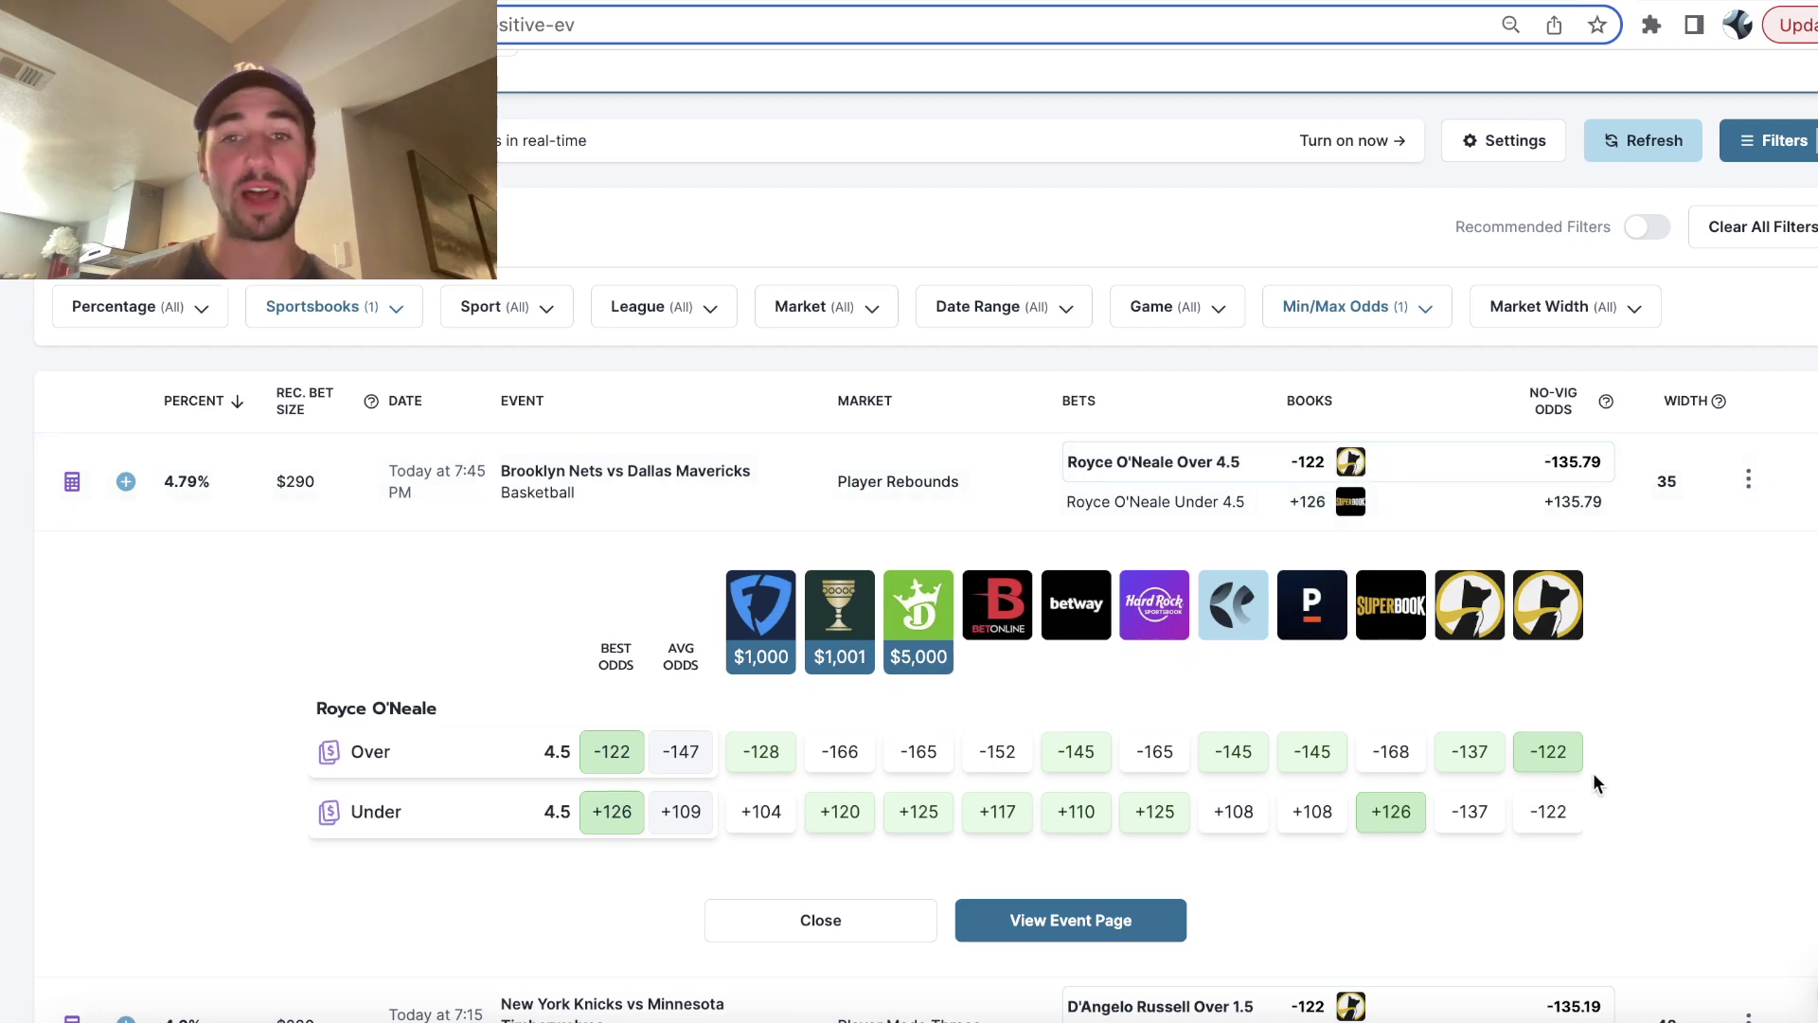
scroll(1592, 773, down, 3)
scroll(1593, 772, down, 3)
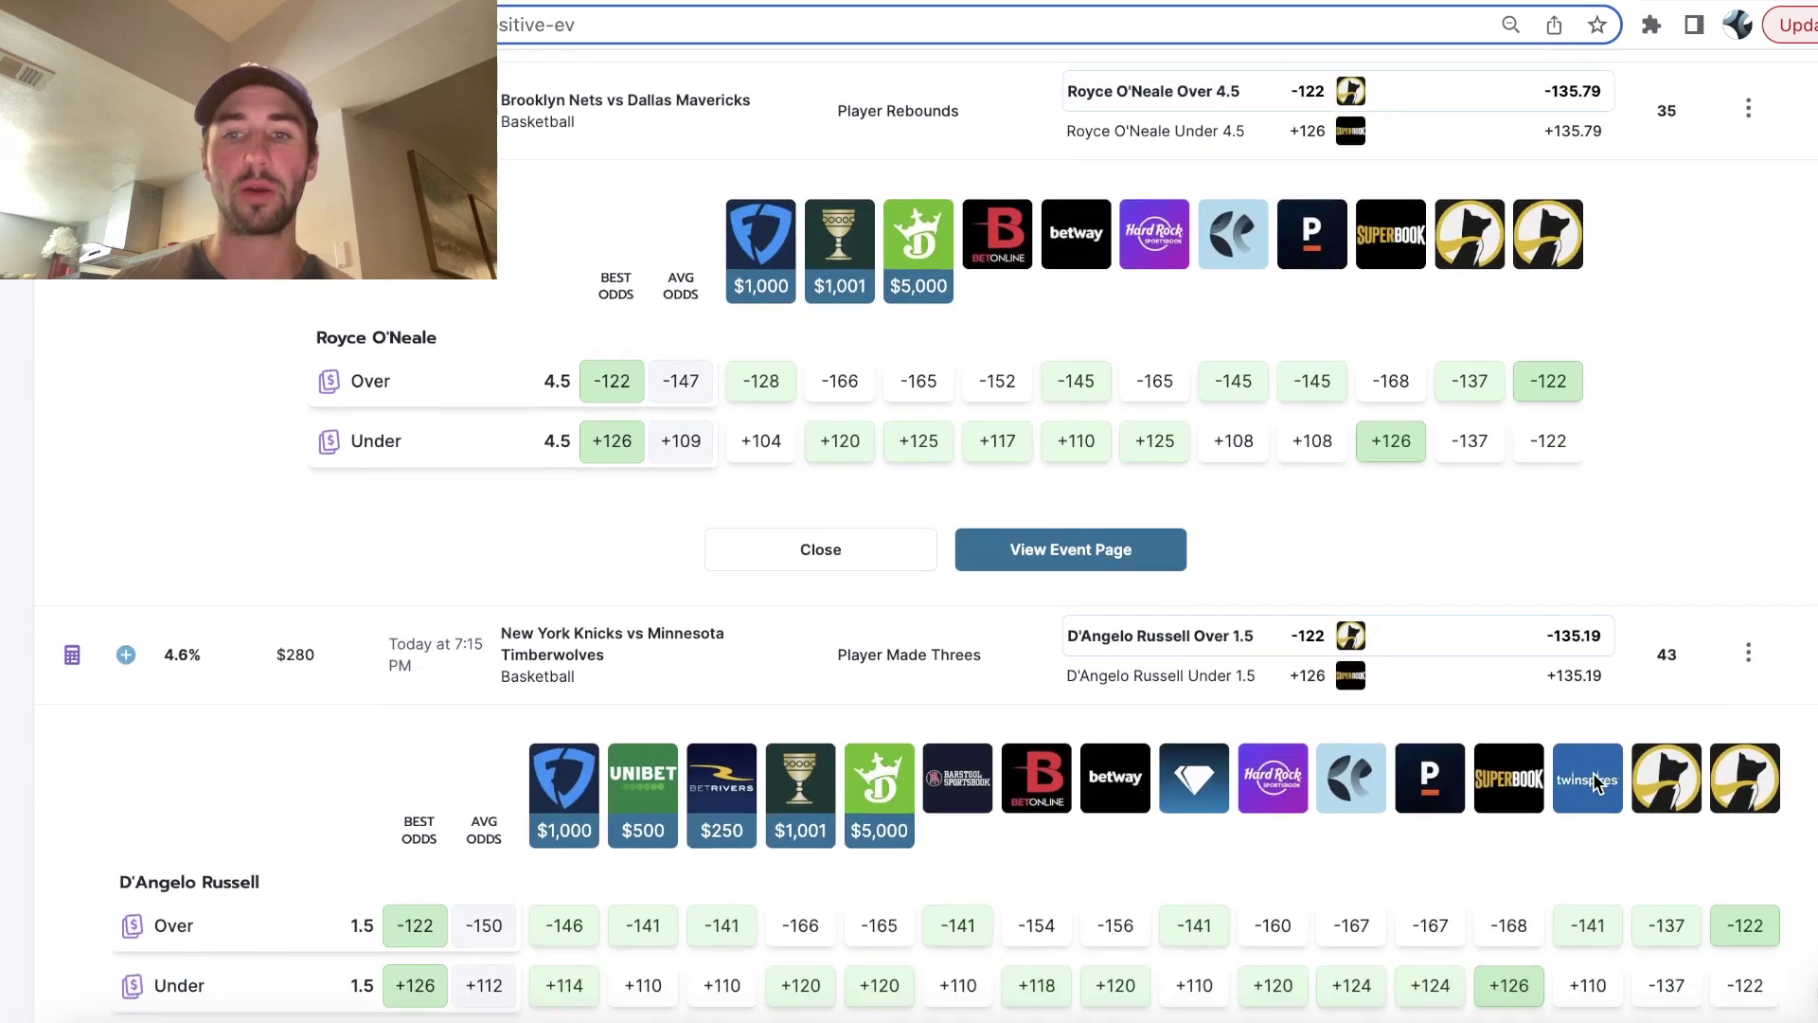
scroll(1593, 774, down, 2)
scroll(1597, 782, down, 1)
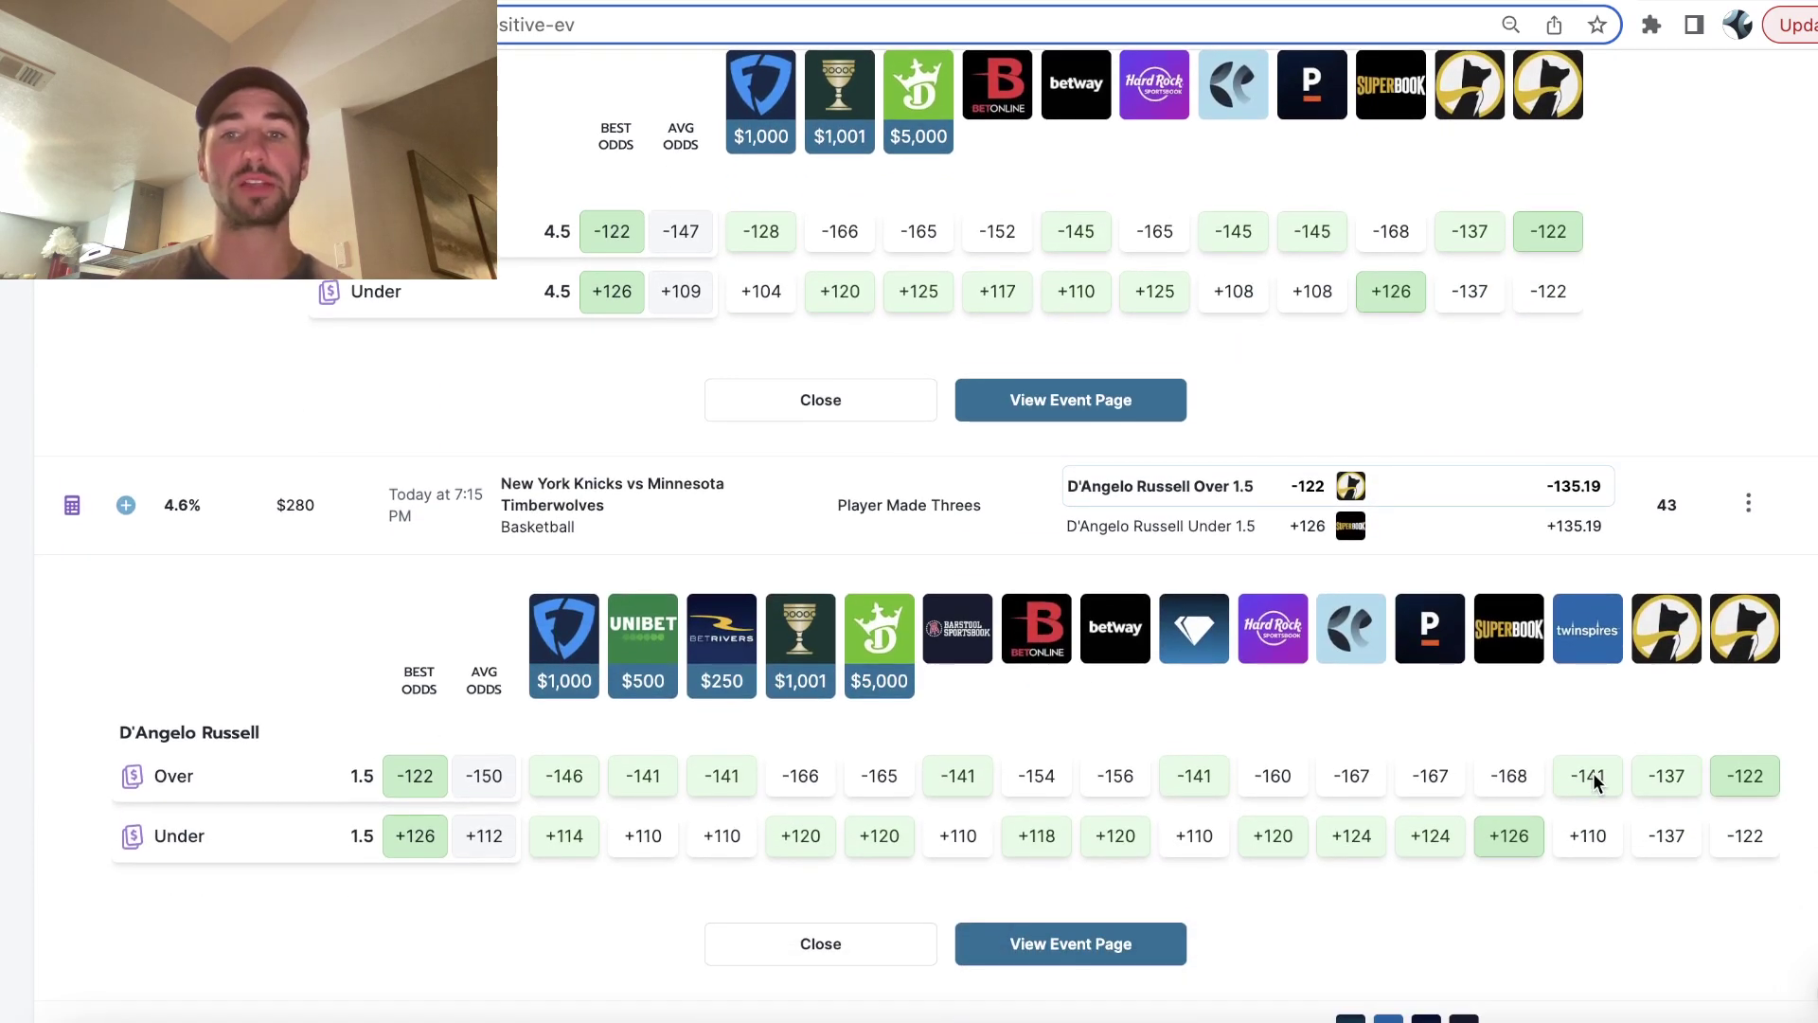
scroll(1598, 783, down, 1)
scroll(1597, 783, down, 1)
scroll(1597, 782, down, 1)
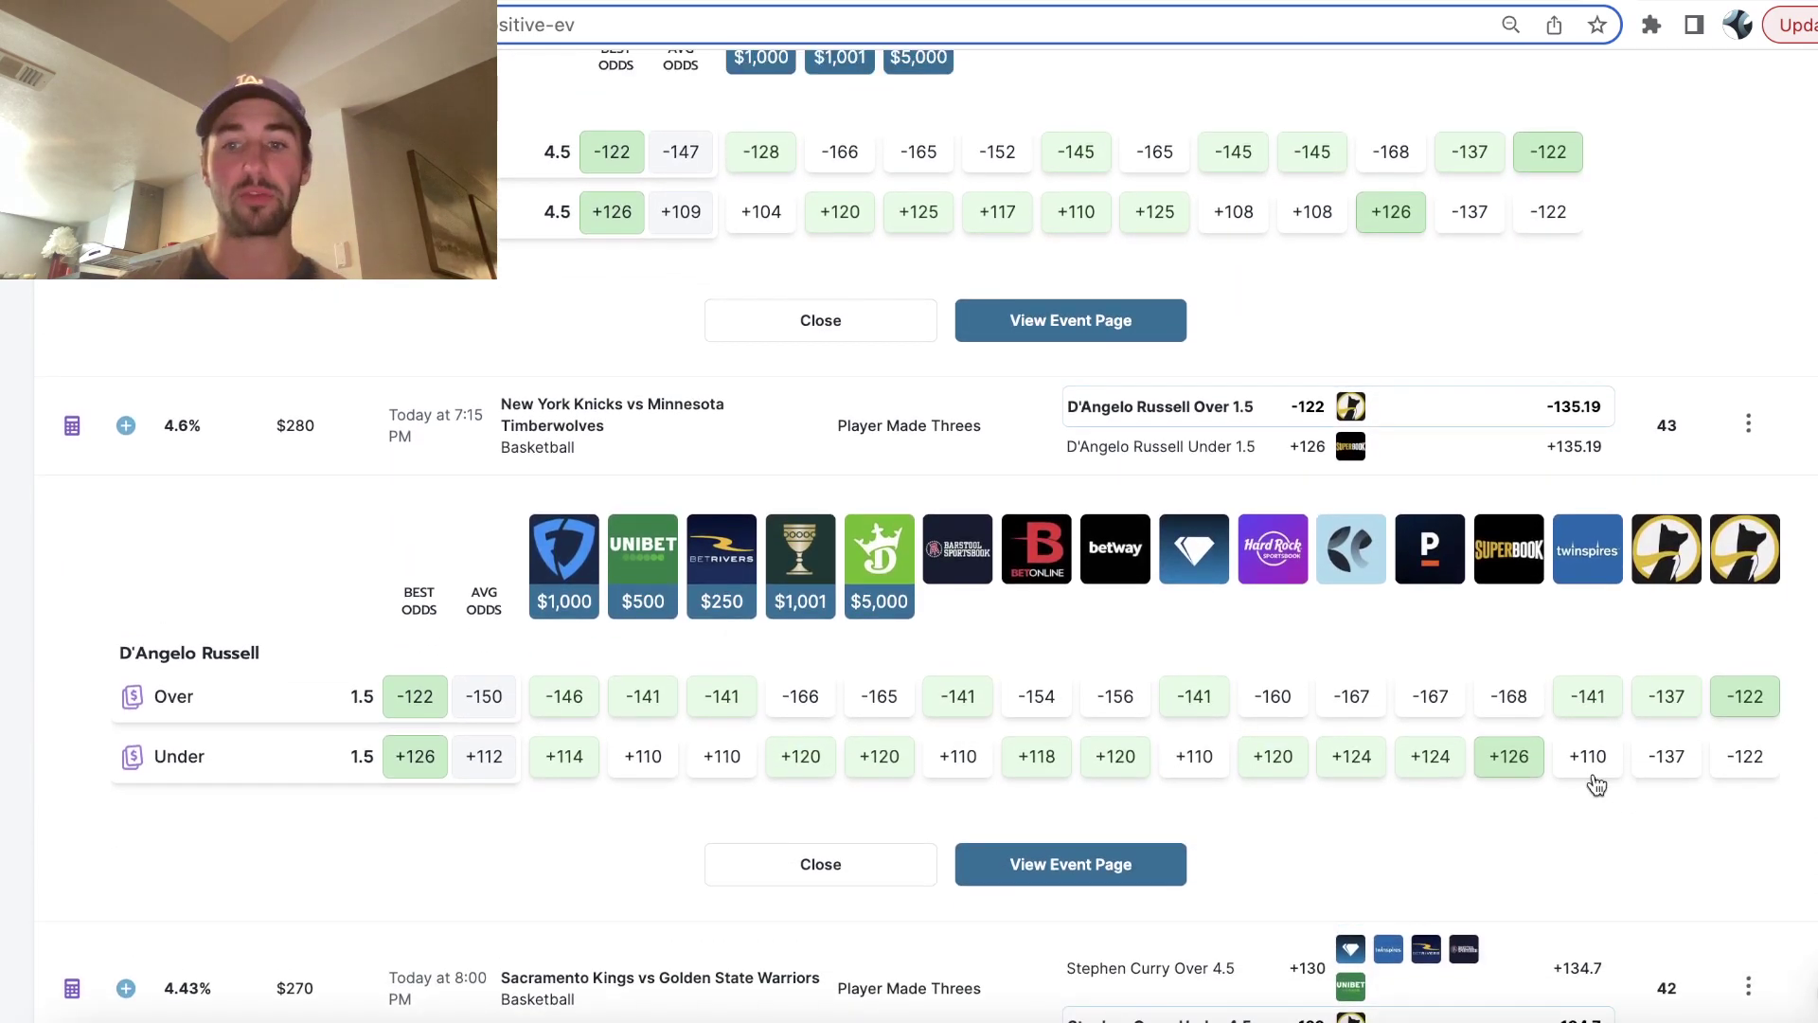
scroll(1598, 783, down, 1)
scroll(1597, 782, down, 2)
scroll(1597, 783, up, 1)
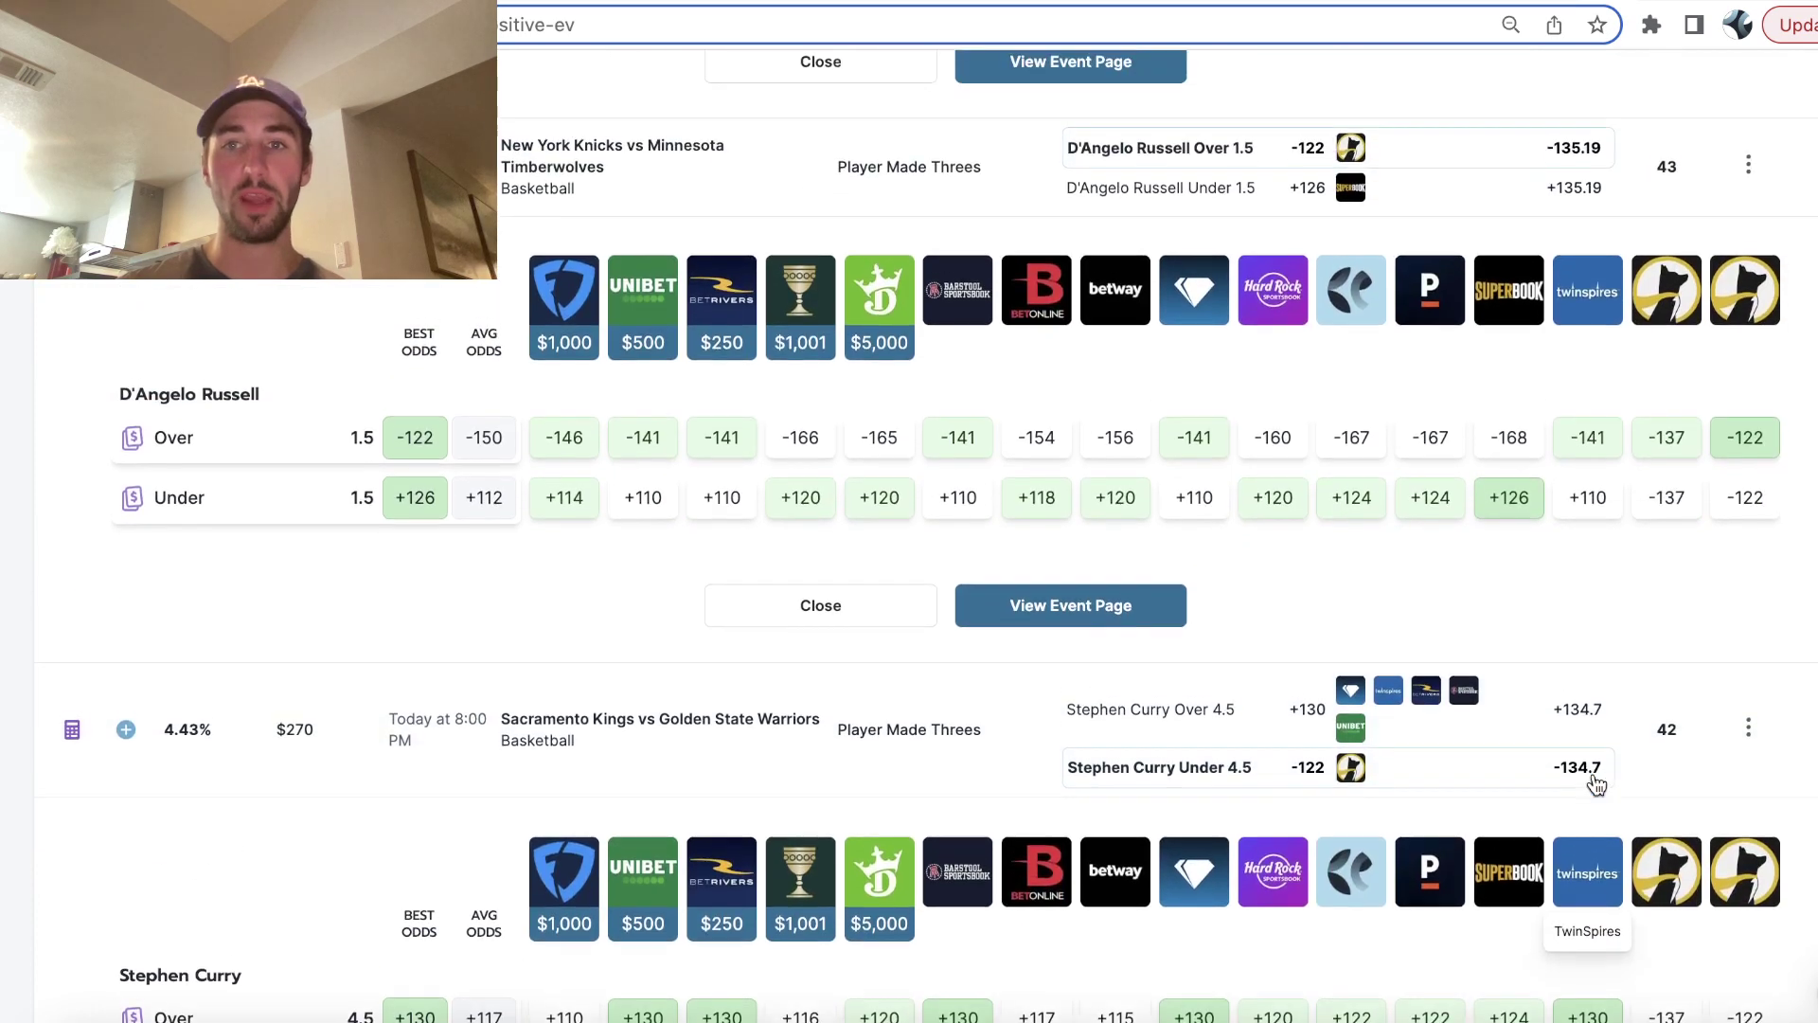
scroll(1597, 782, down, 3)
scroll(1598, 784, up, 1)
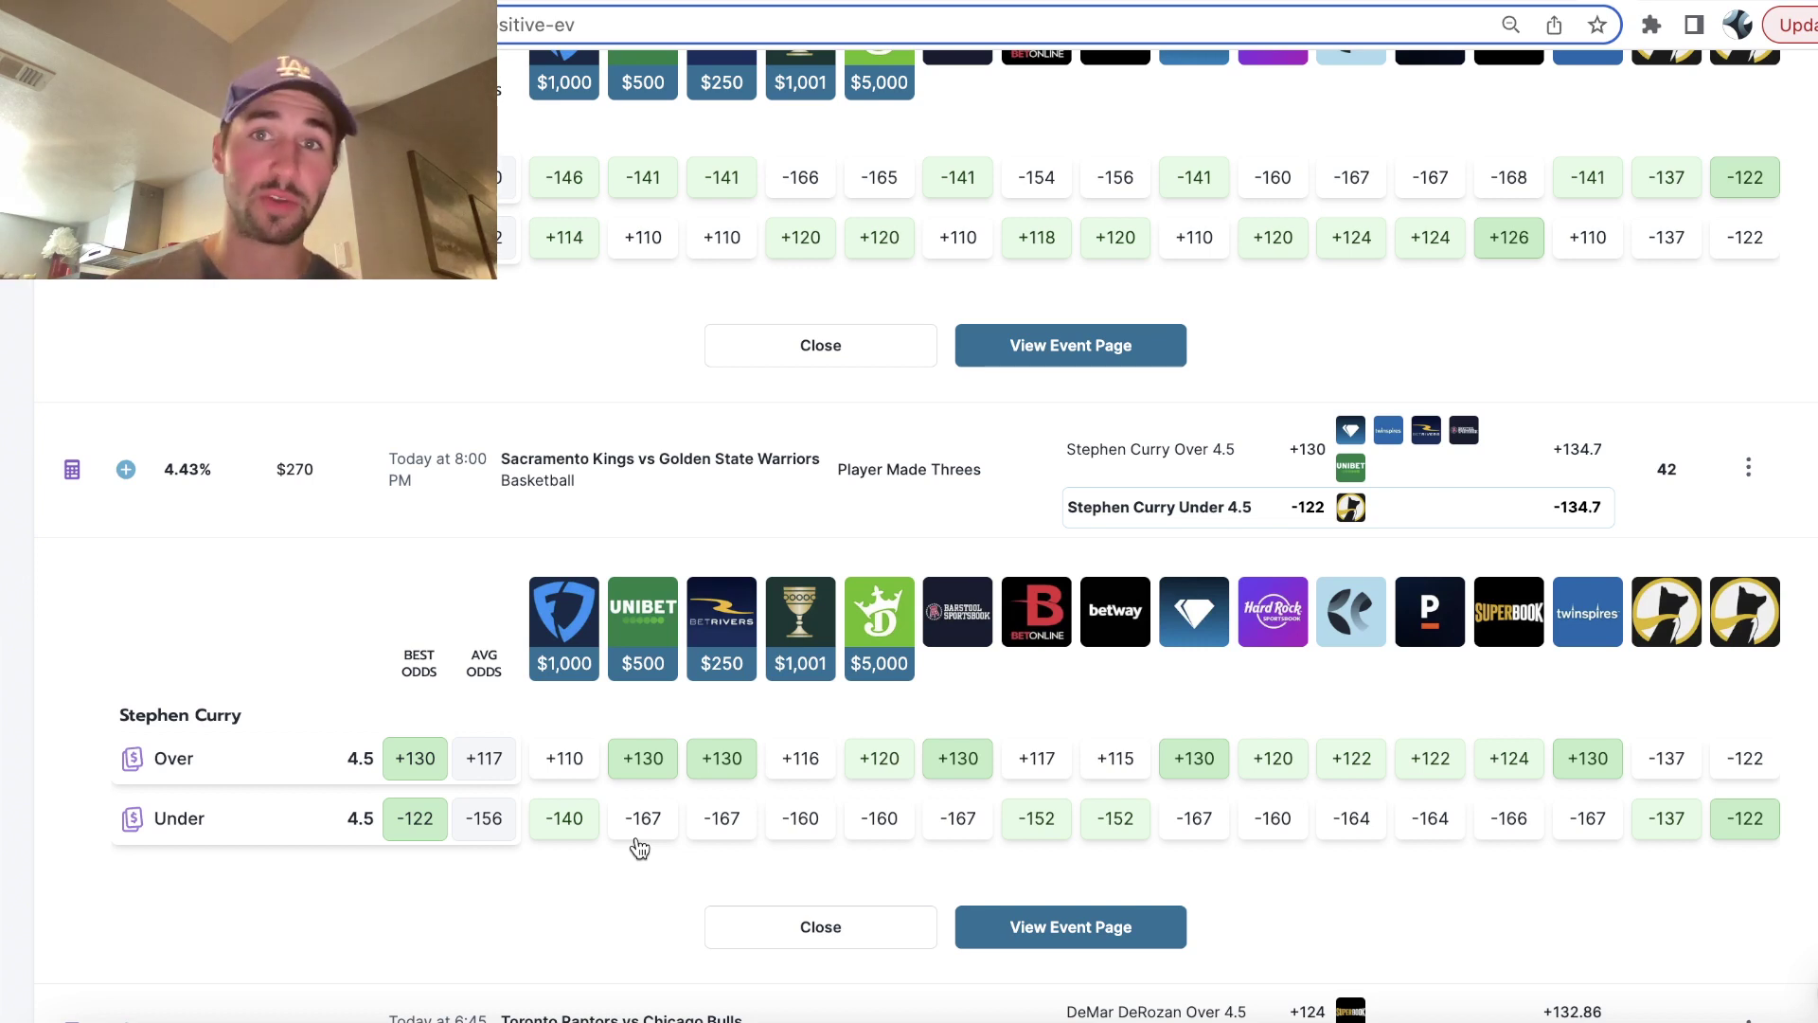
- In Underdog, expand the 3 Picks for $12,000 entry showing Curry, O'Neale and Russell
click(296, 1002)
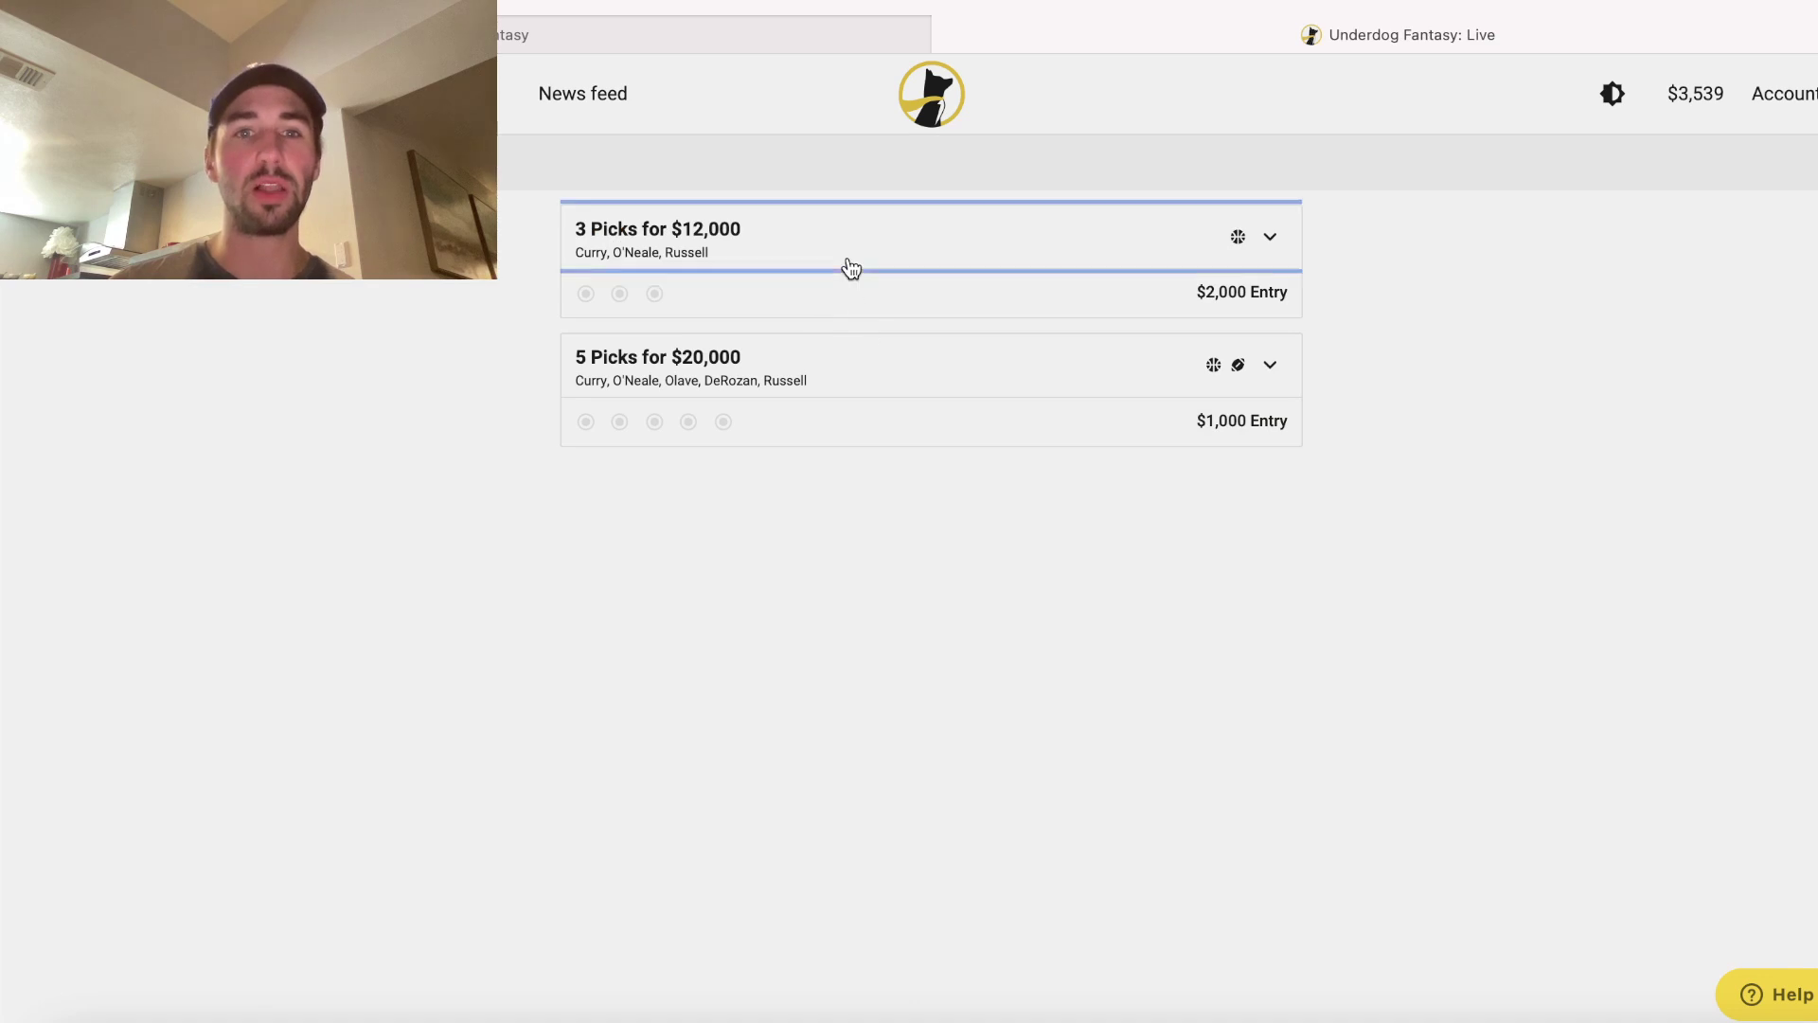
click(850, 267)
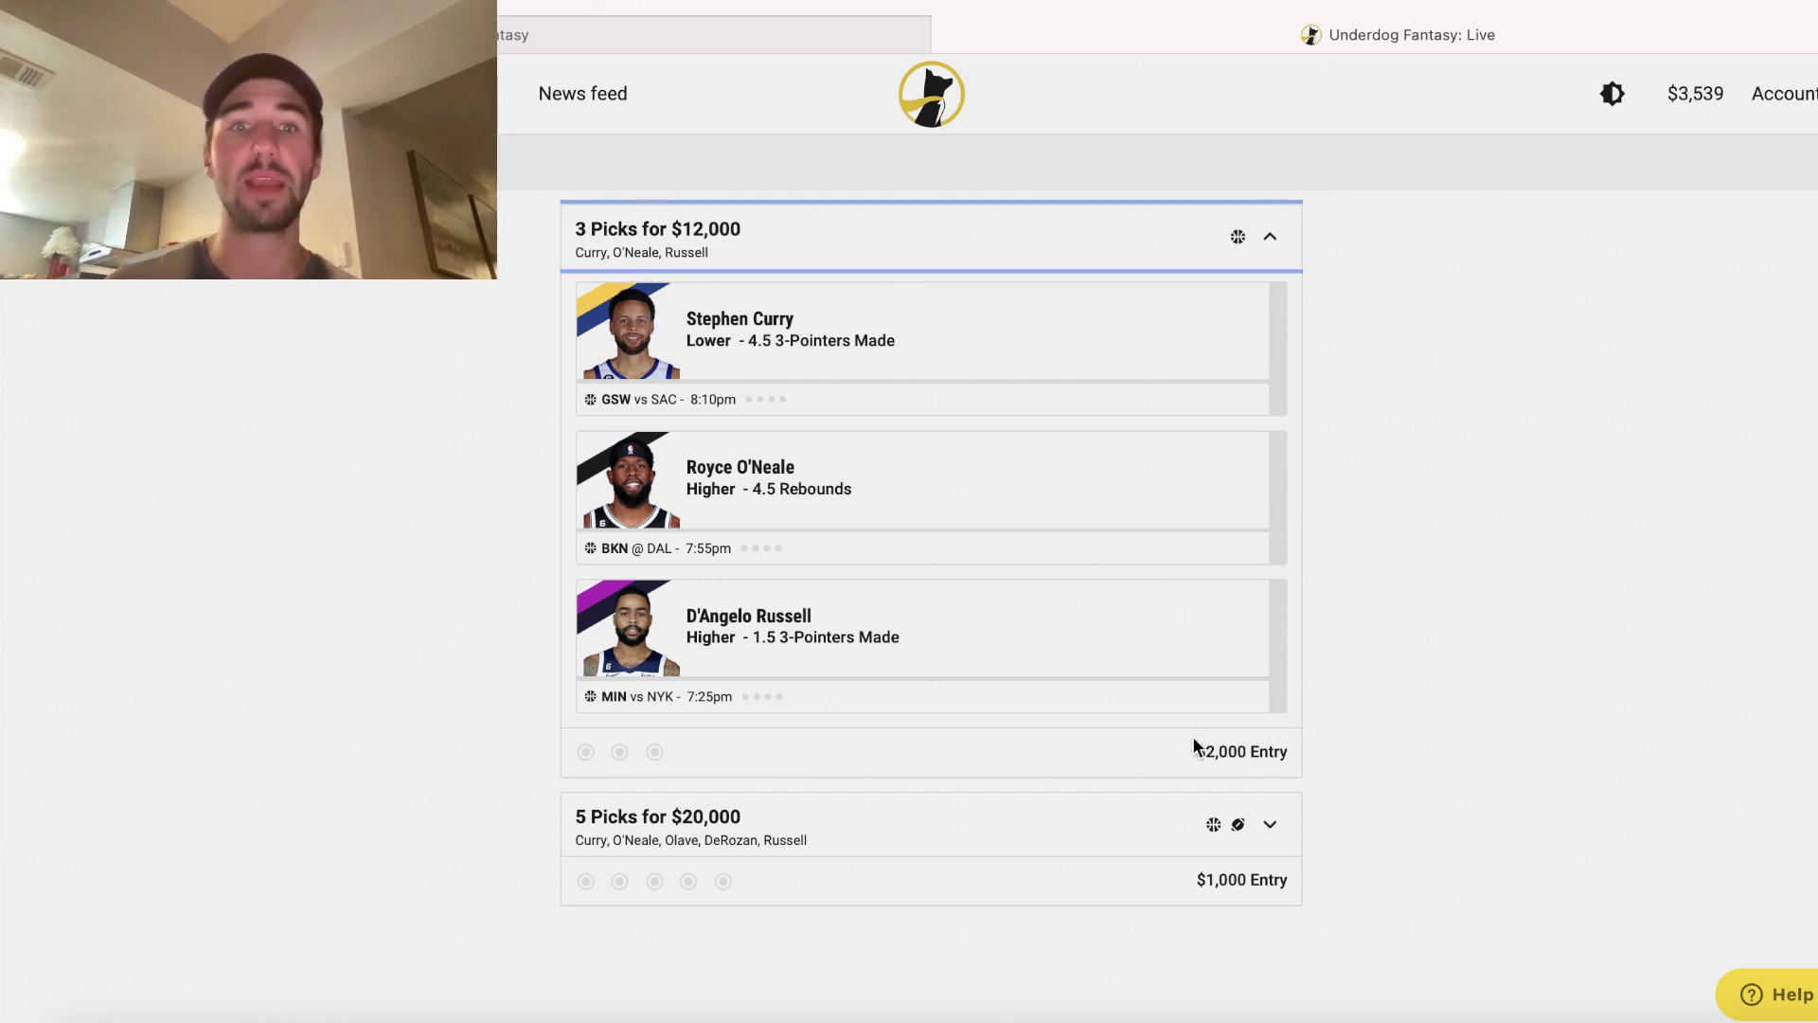
click(1491, 1011)
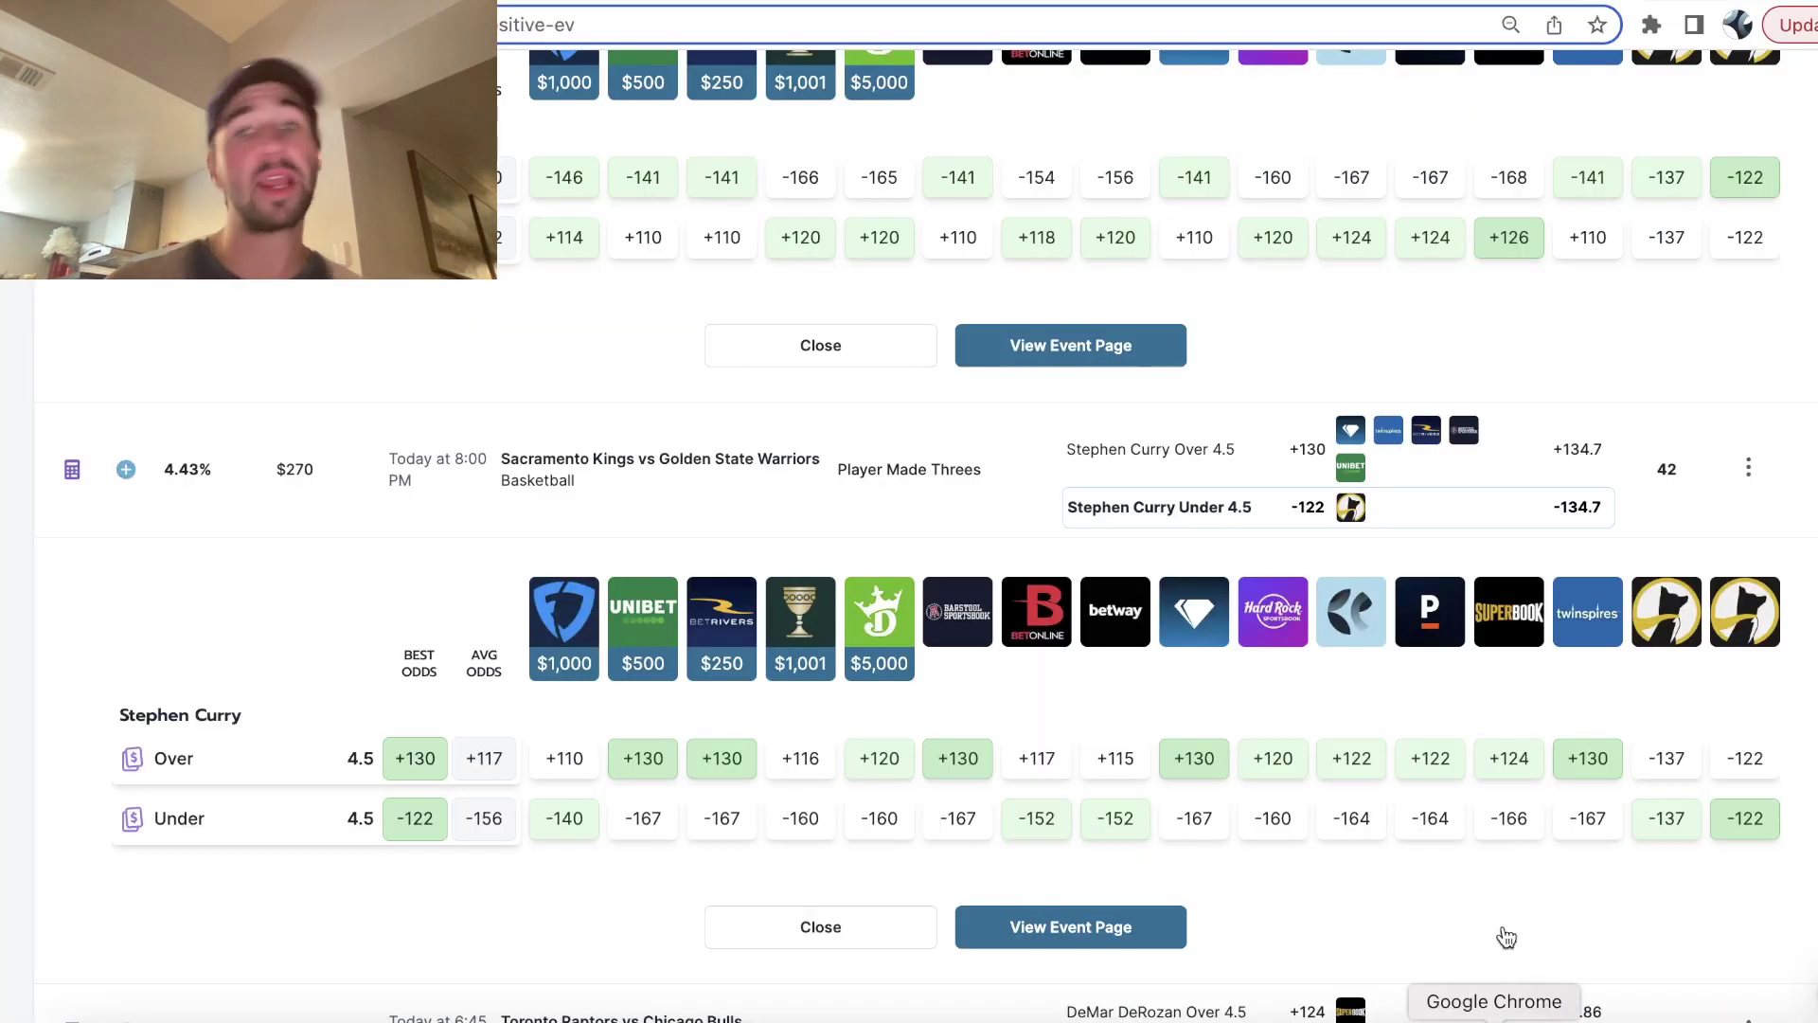
scroll(1481, 760, up, 5)
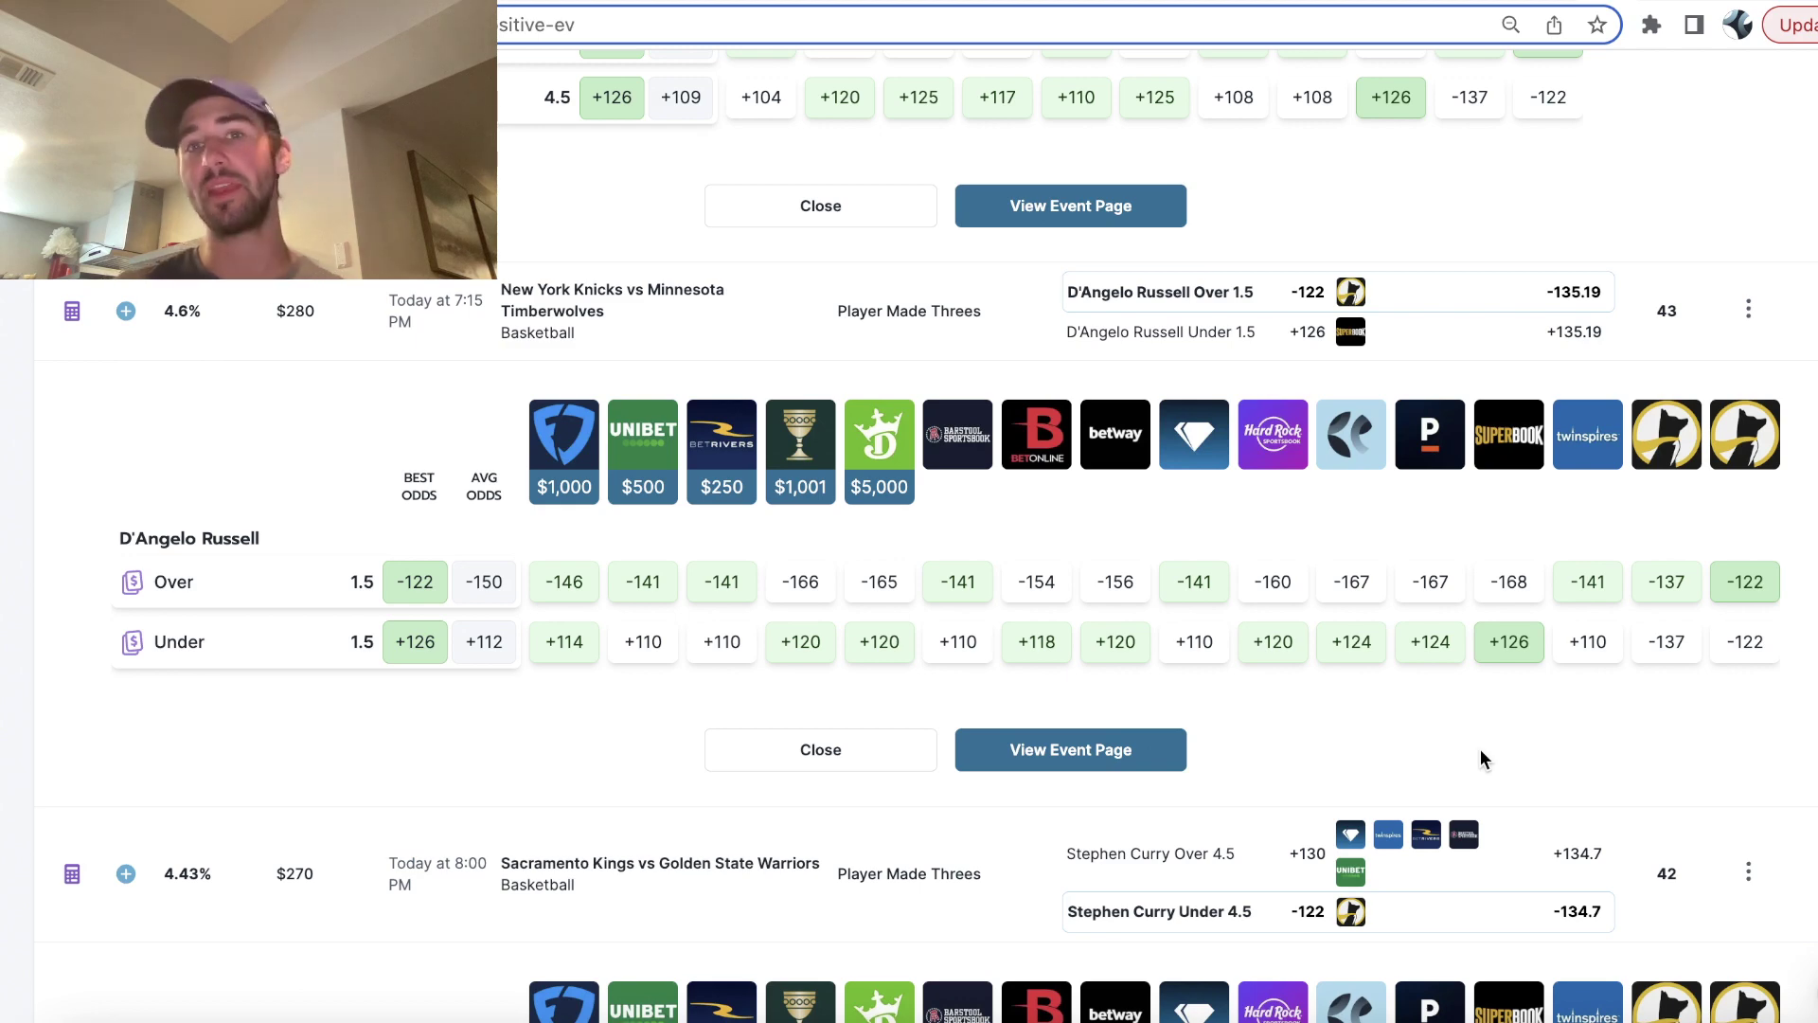
scroll(1480, 760, up, 5)
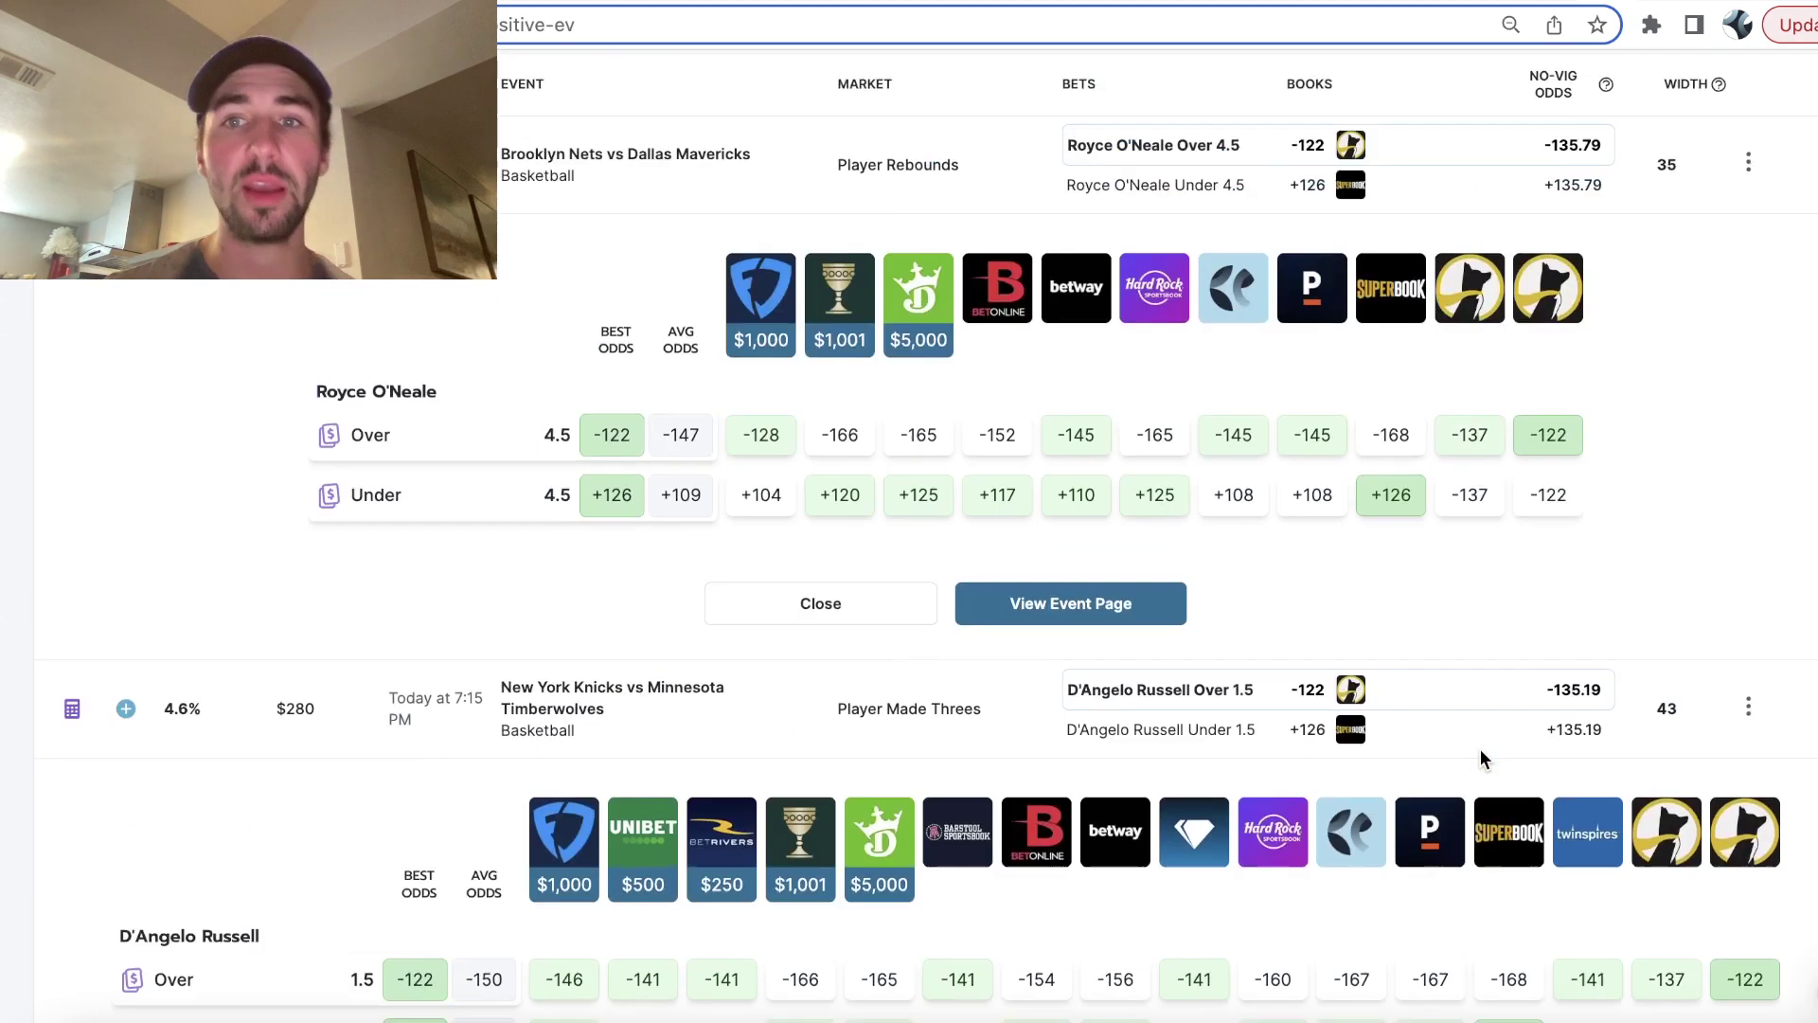
scroll(1480, 758, up, 3)
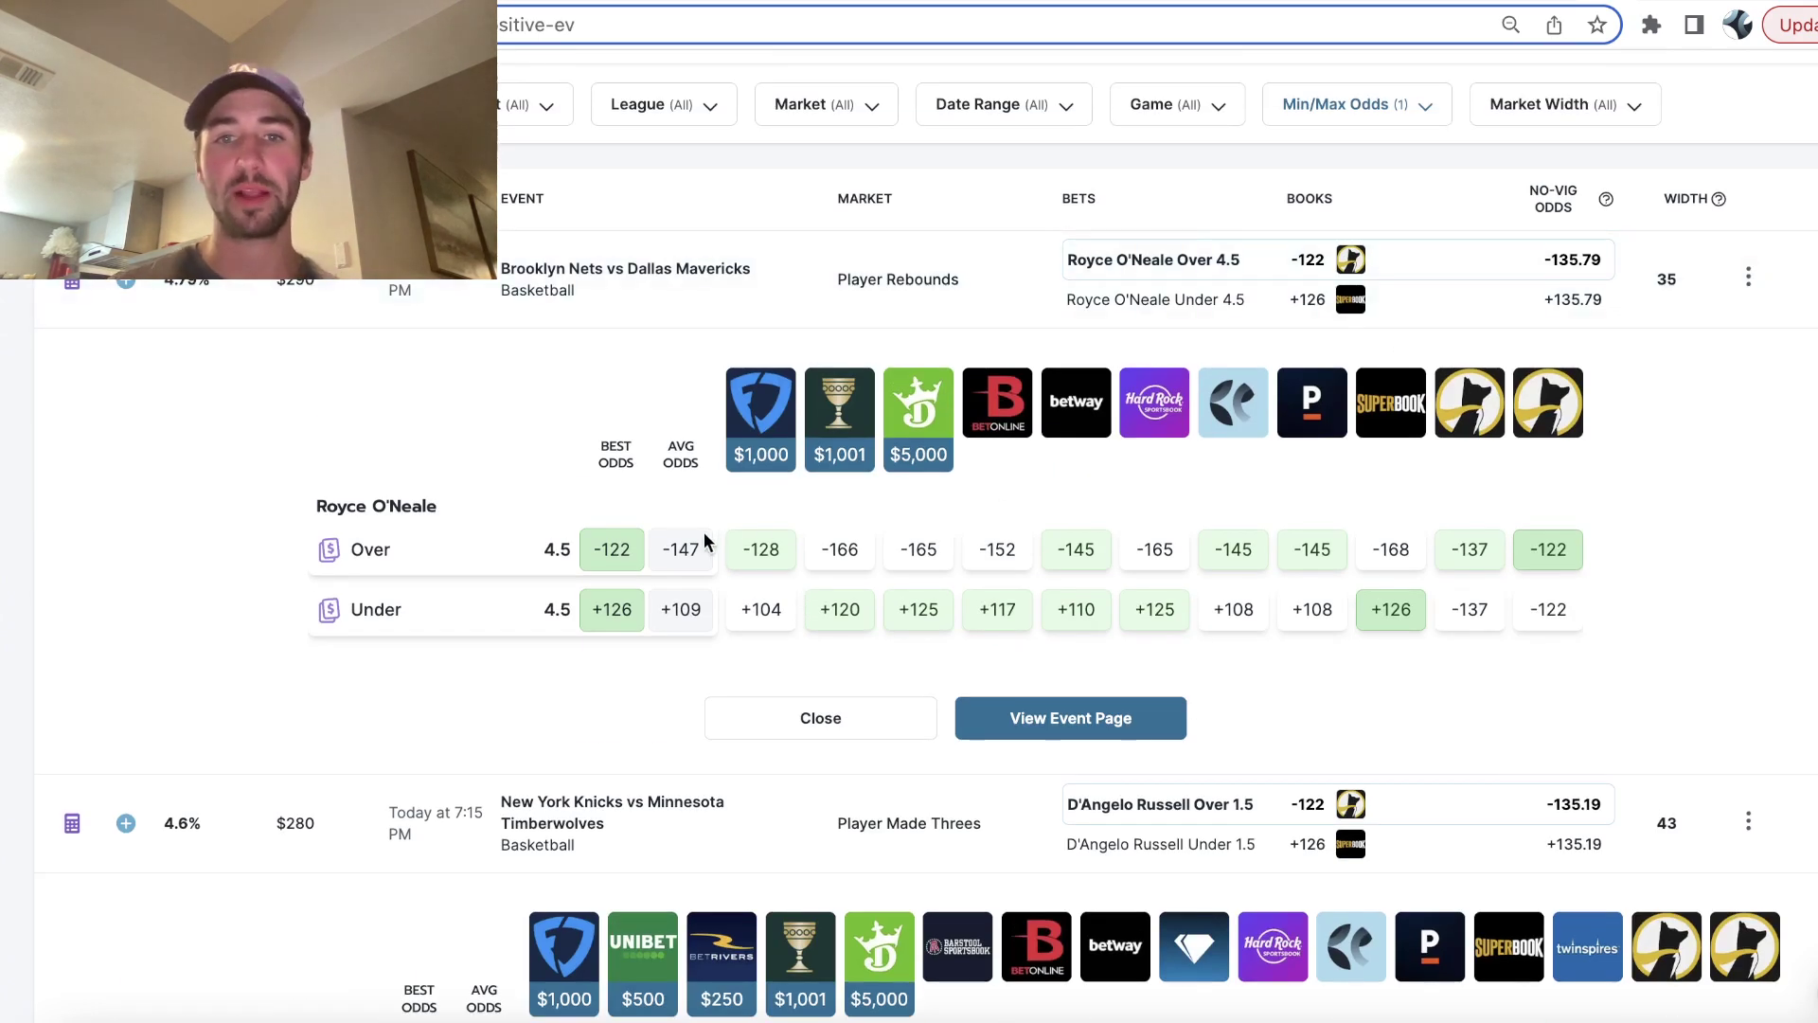
- Browse Underdog's NBA higher/lower props, then return to O'Neale's 4.5 rebounds comparison
click(269, 1001)
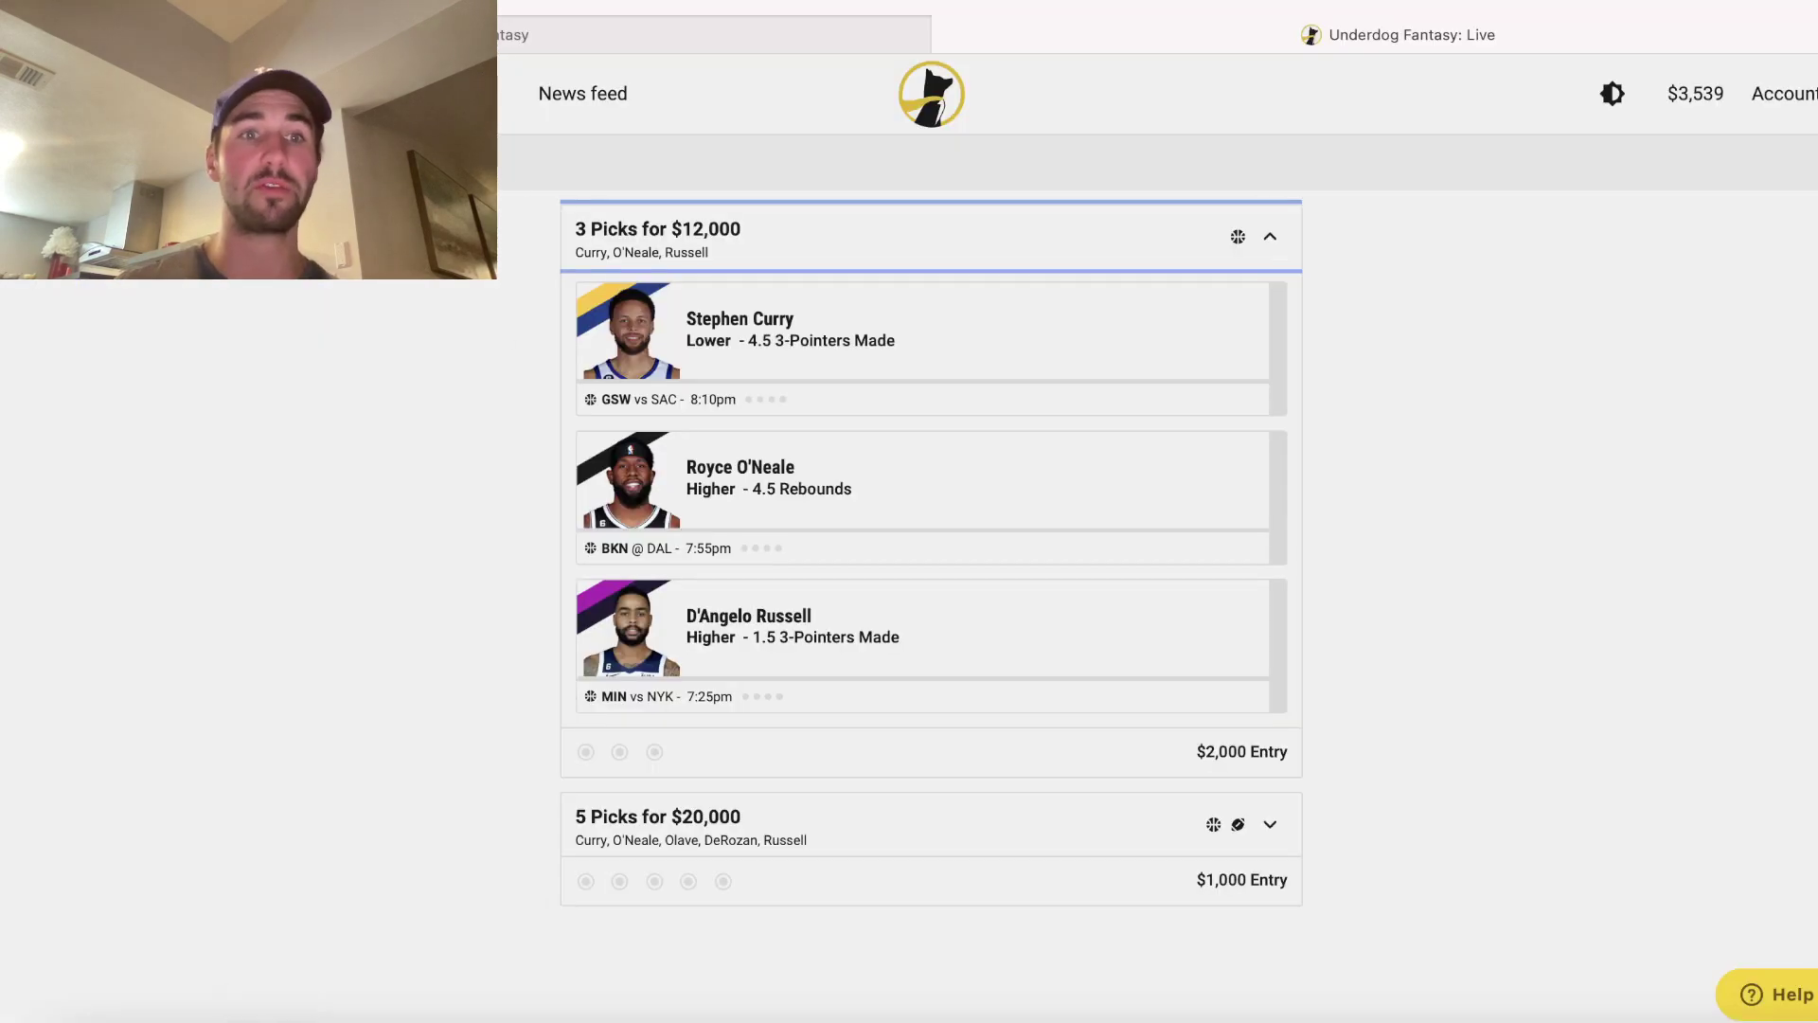
key(ctrl+Tab)
scroll(888, 561, down, 5)
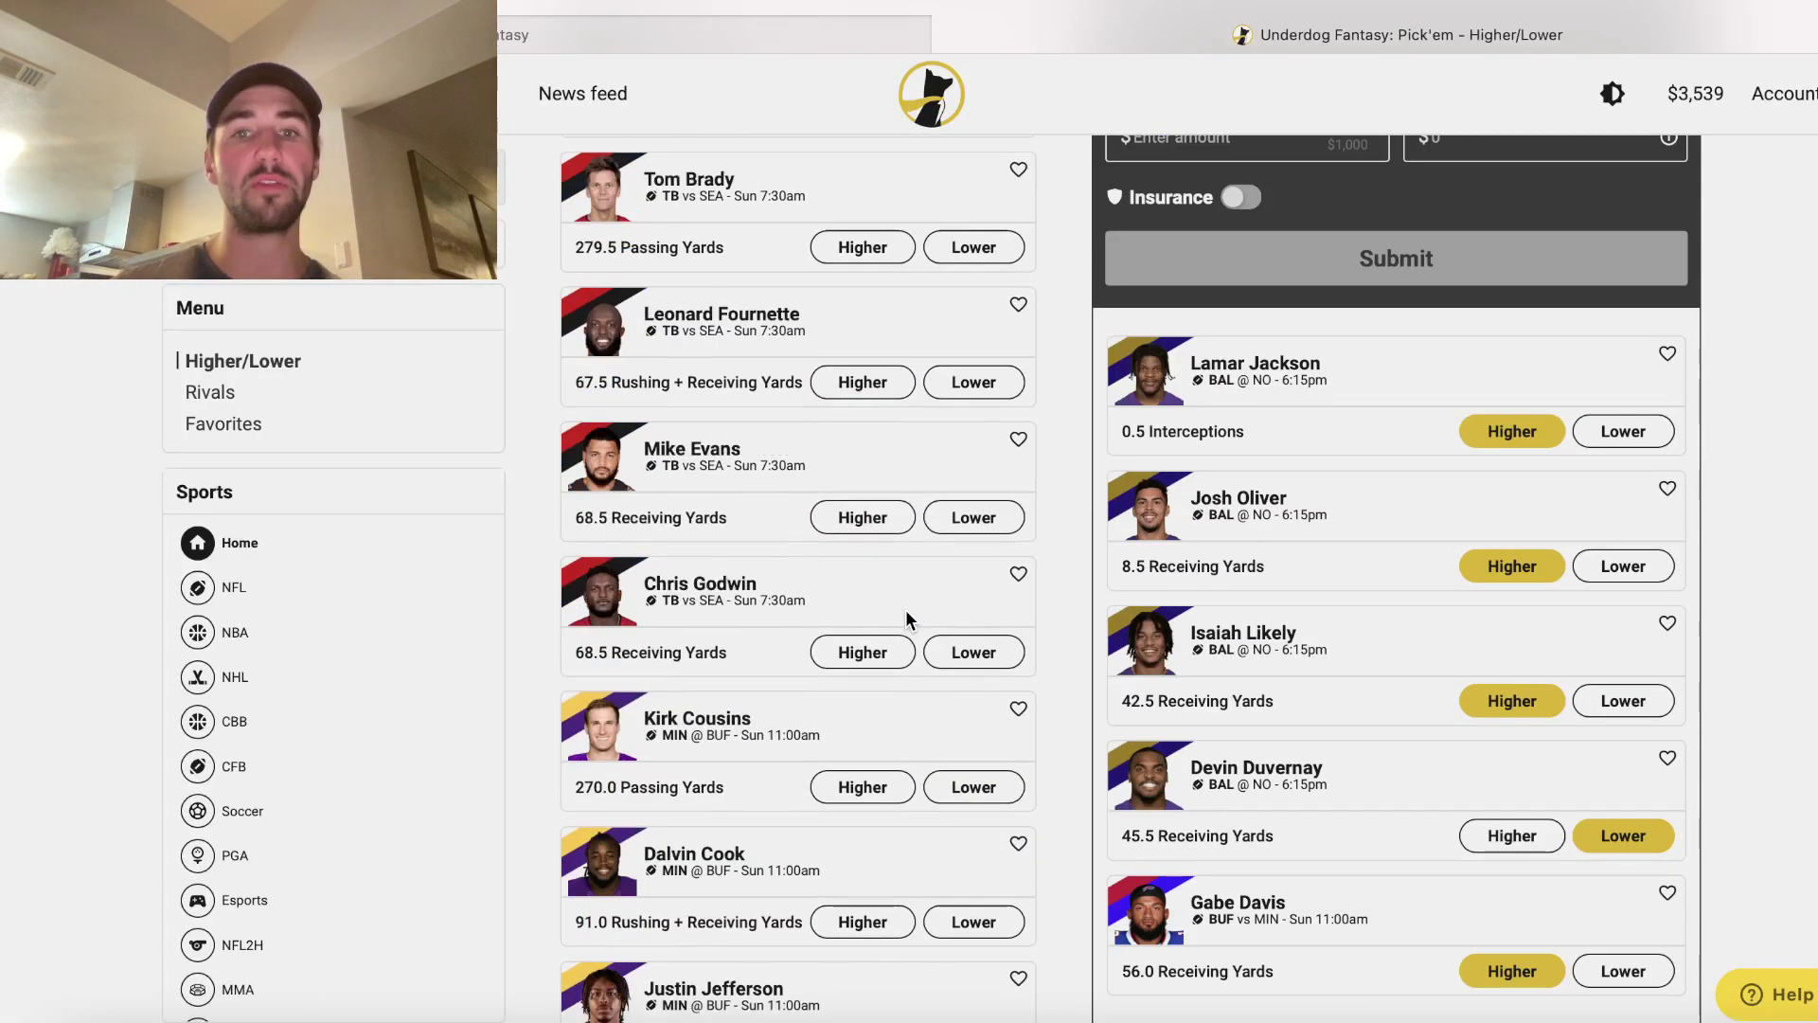
scroll(909, 620, down, 5)
scroll(909, 622, down, 10)
scroll(909, 621, down, 10)
scroll(909, 621, down, 10)
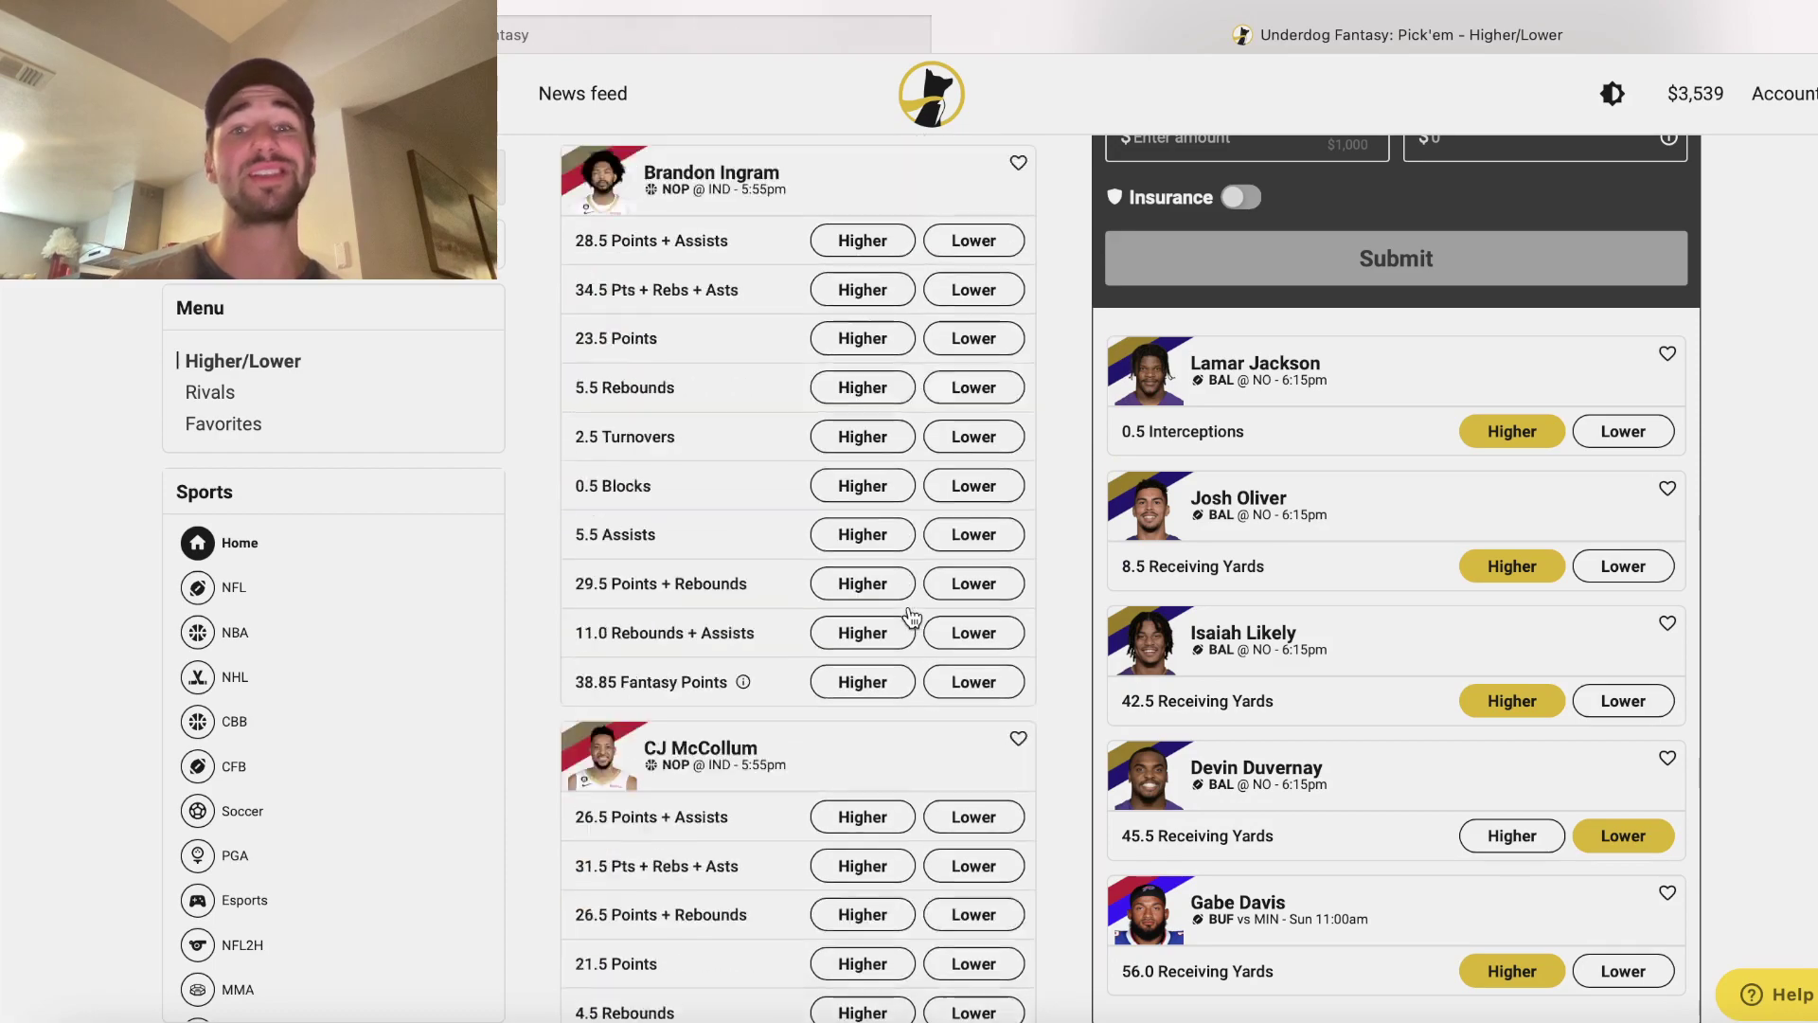
scroll(910, 617, down, 10)
scroll(911, 617, down, 10)
scroll(910, 617, down, 10)
scroll(911, 617, down, 10)
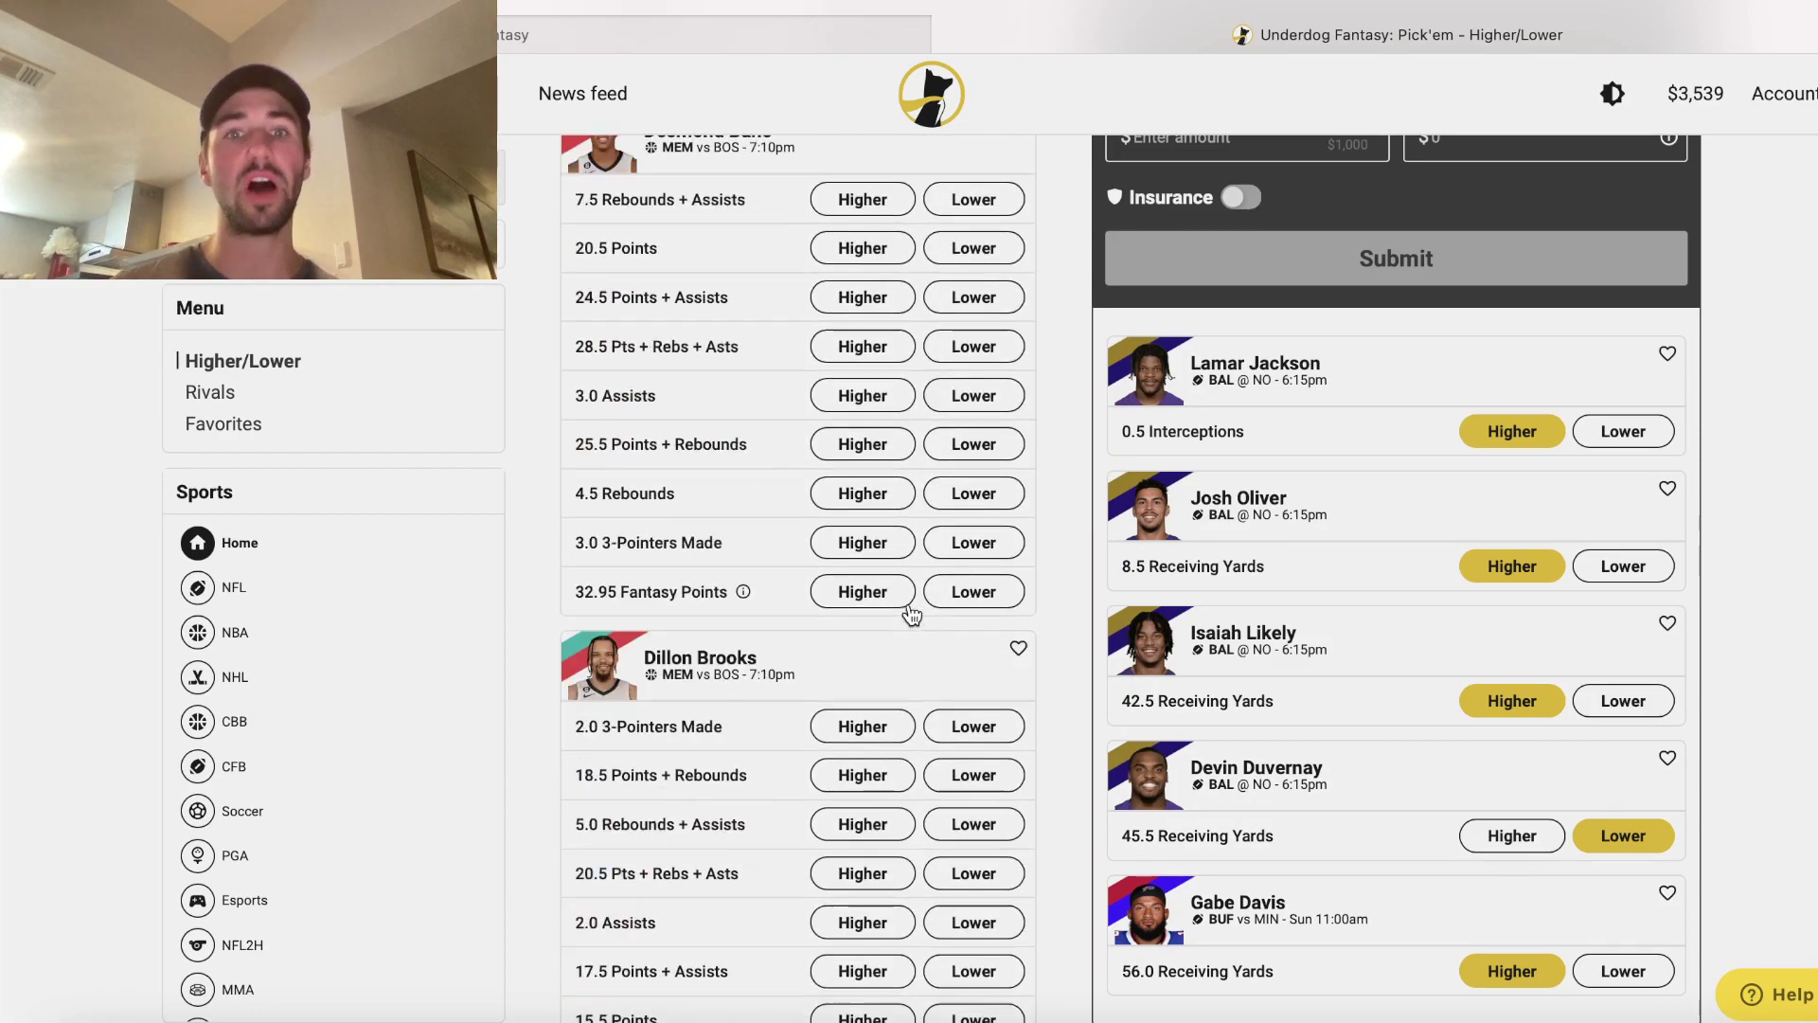
scroll(911, 618, down, 8)
scroll(911, 616, down, 8)
scroll(910, 616, down, 5)
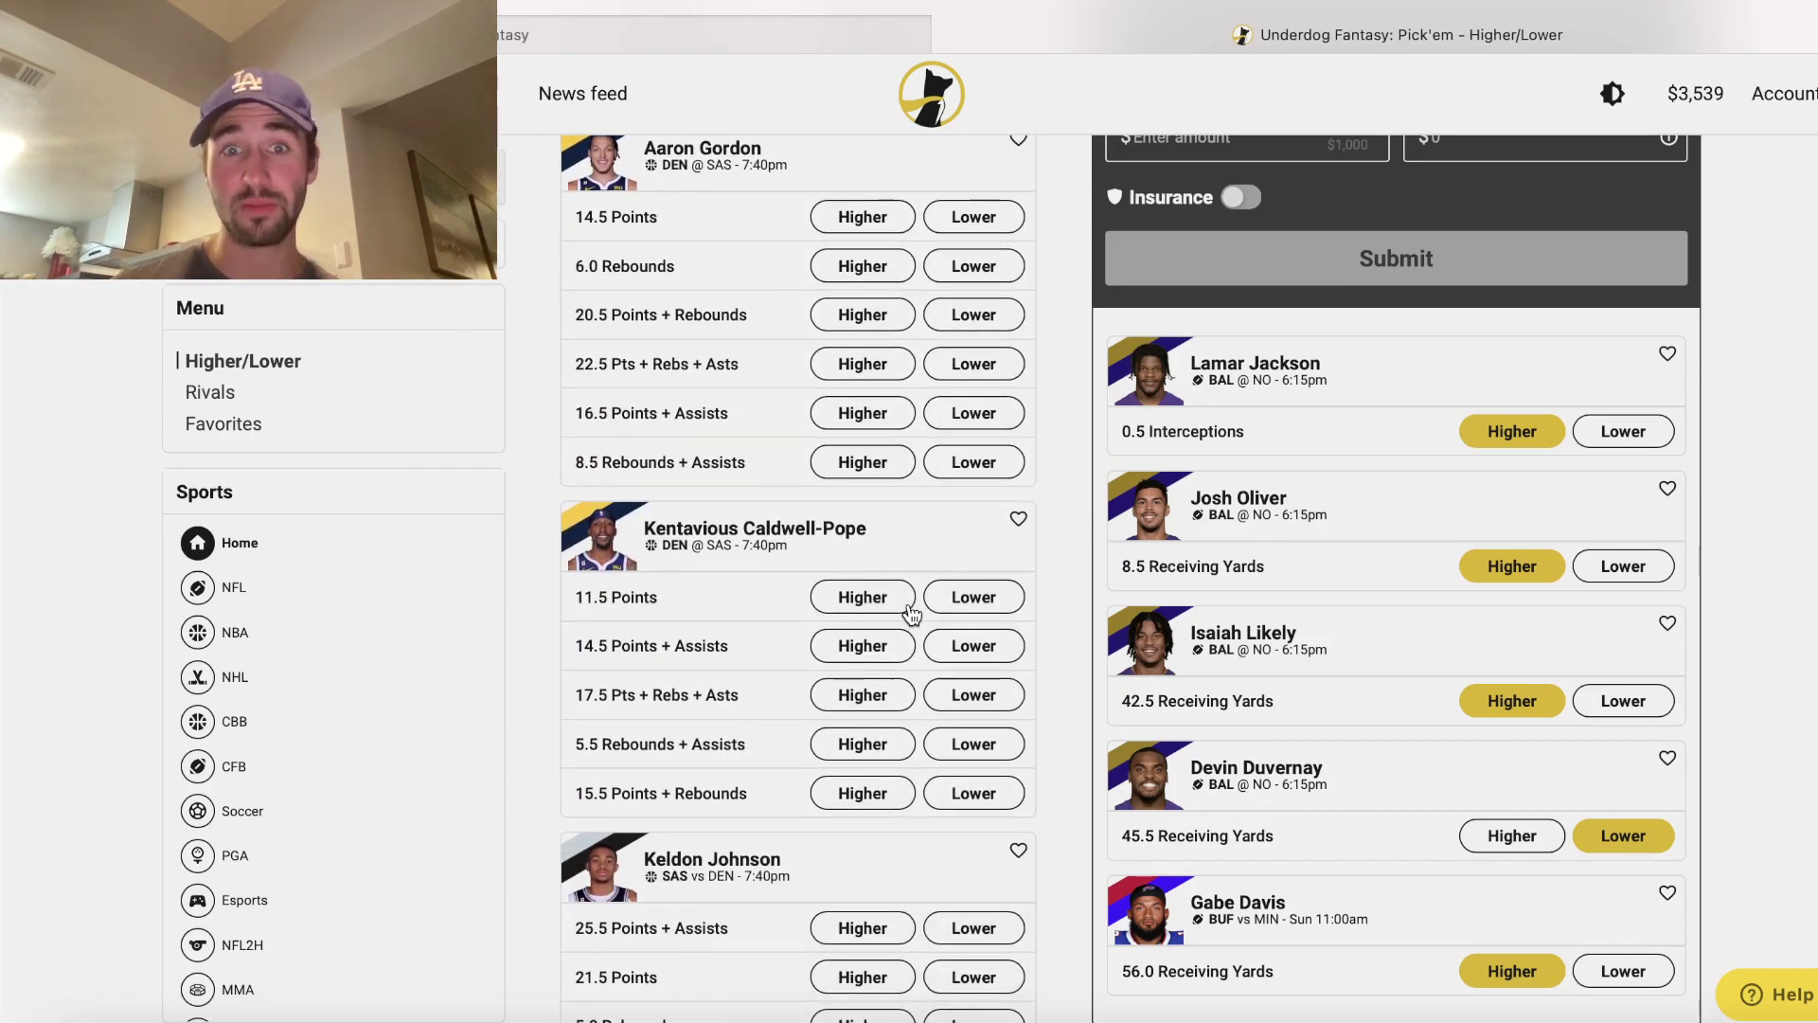
scroll(911, 613, down, 10)
scroll(911, 613, down, 10)
scroll(911, 613, down, 8)
scroll(995, 583, down, 8)
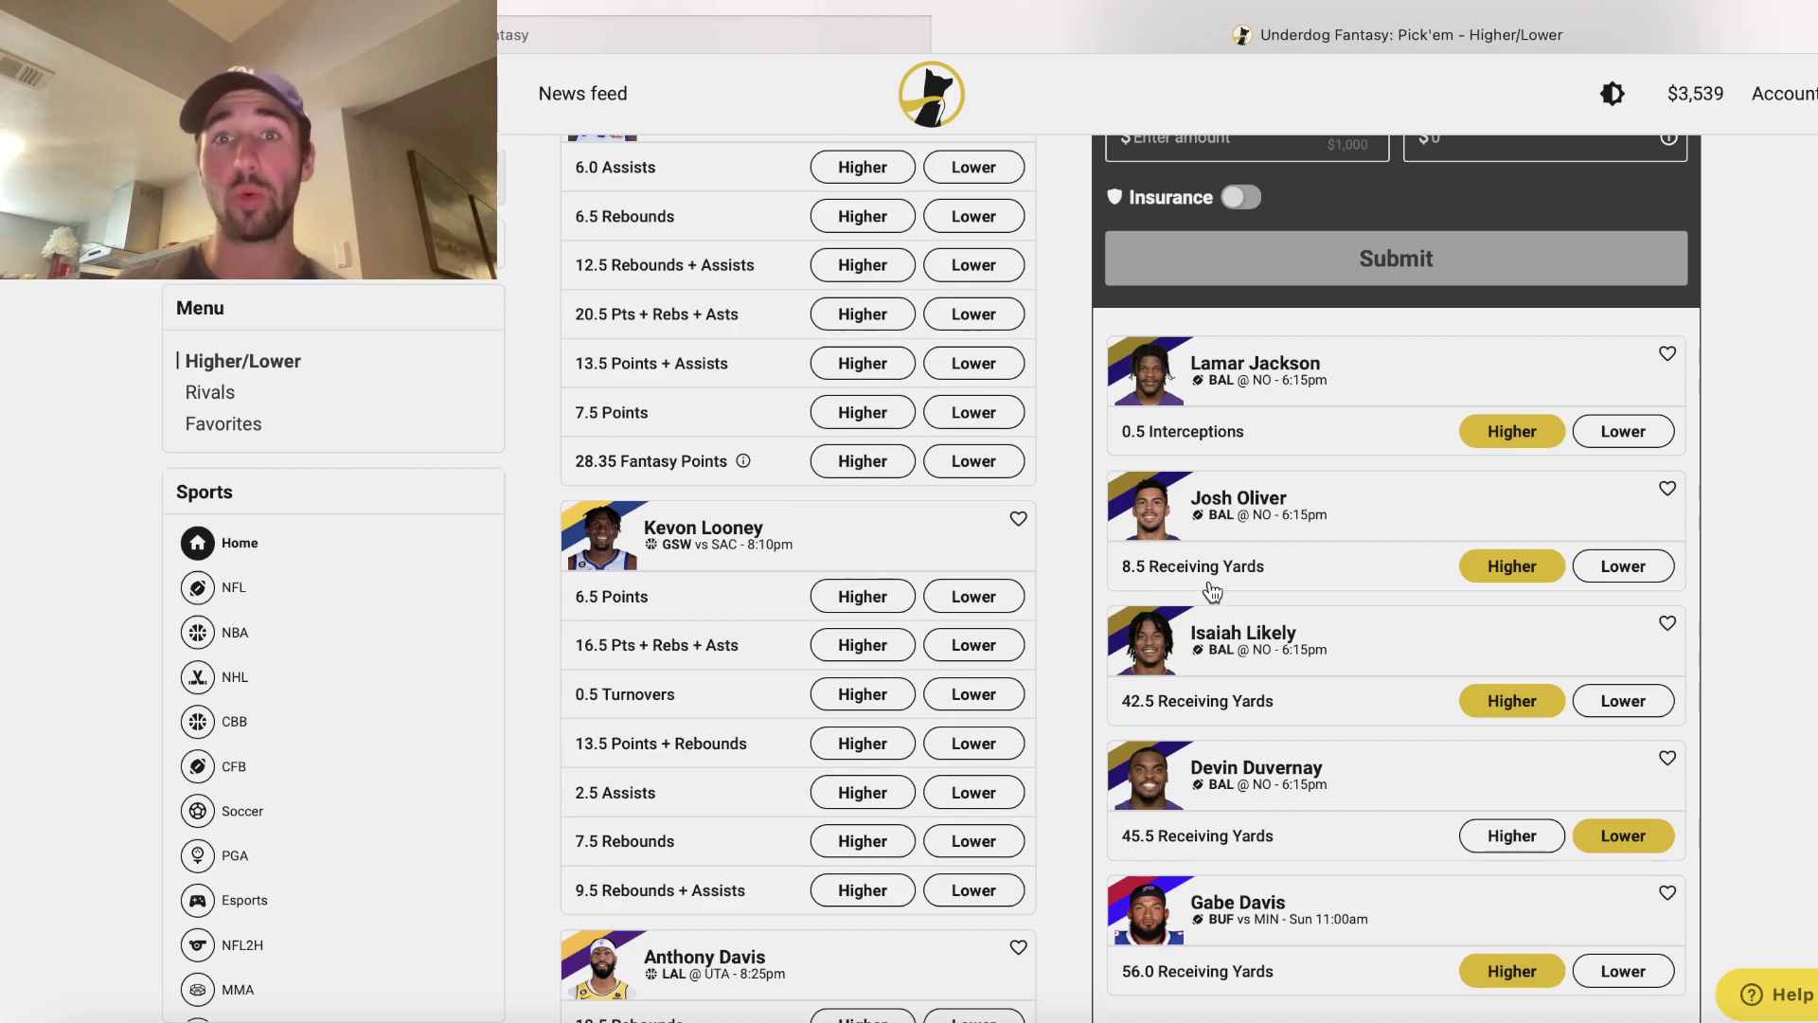
scroll(1212, 590, down, 5)
scroll(1212, 590, down, 5)
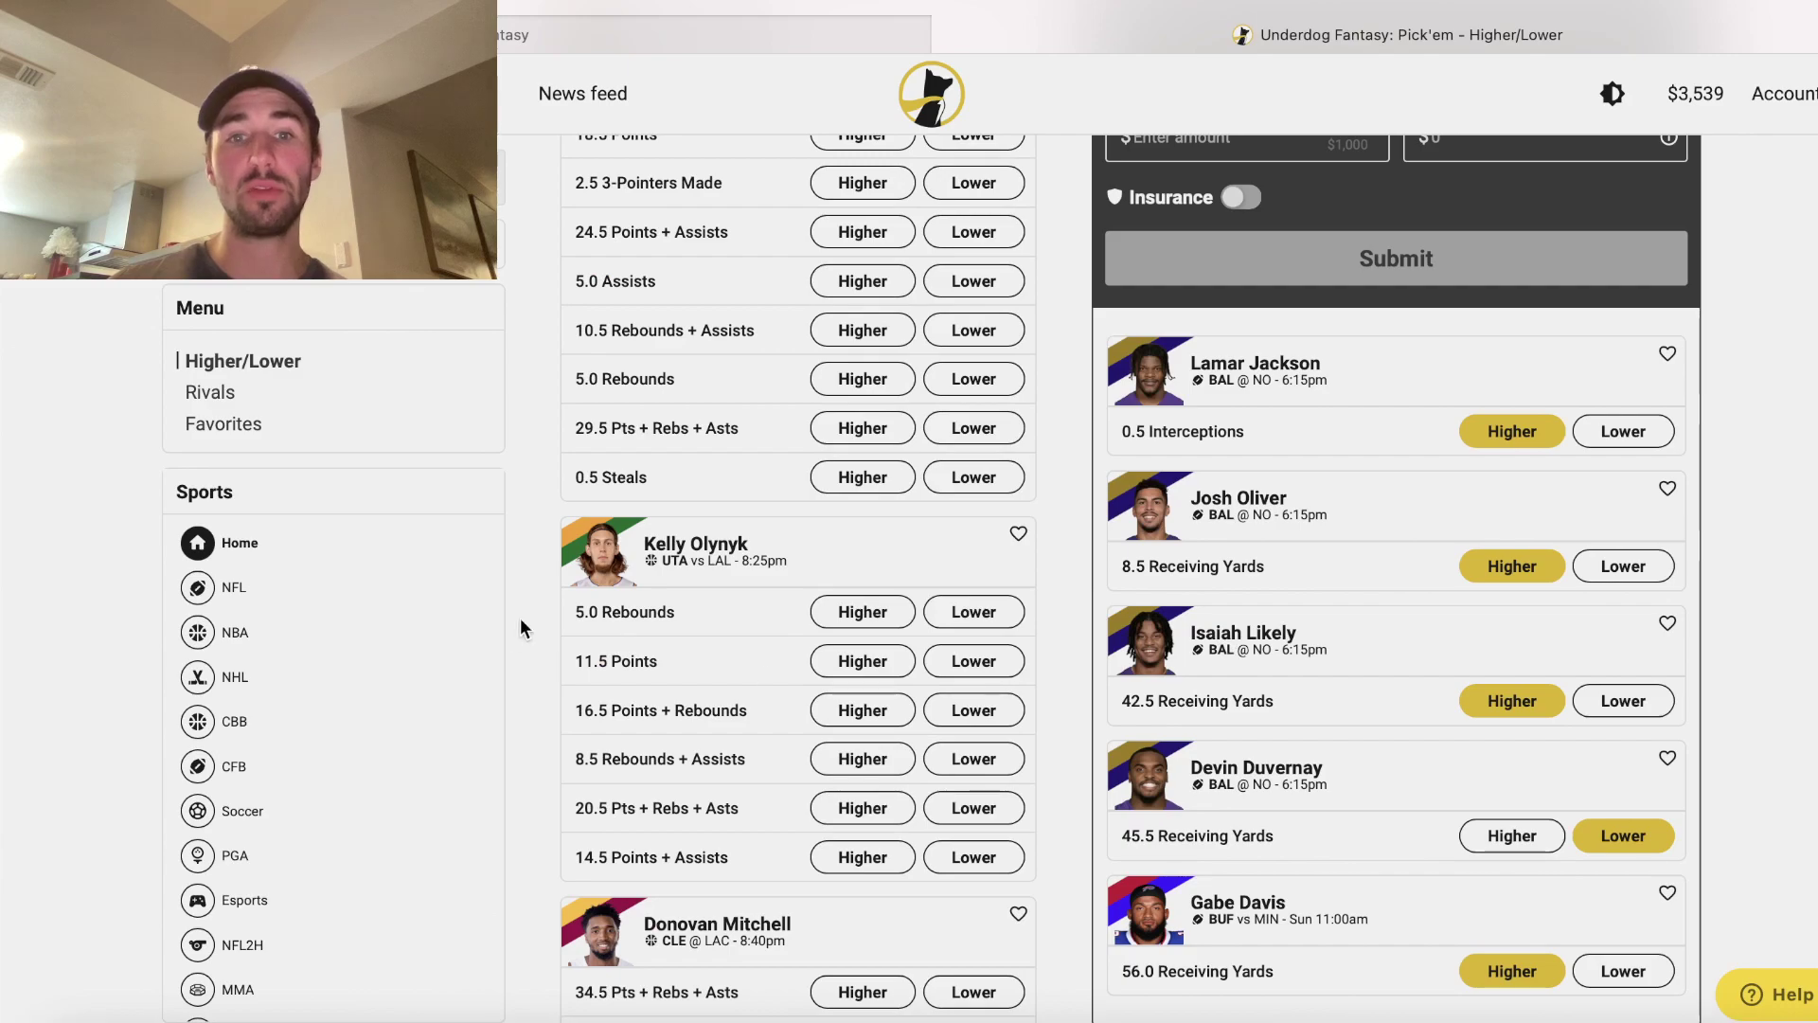
scroll(981, 665, down, 5)
scroll(980, 665, down, 10)
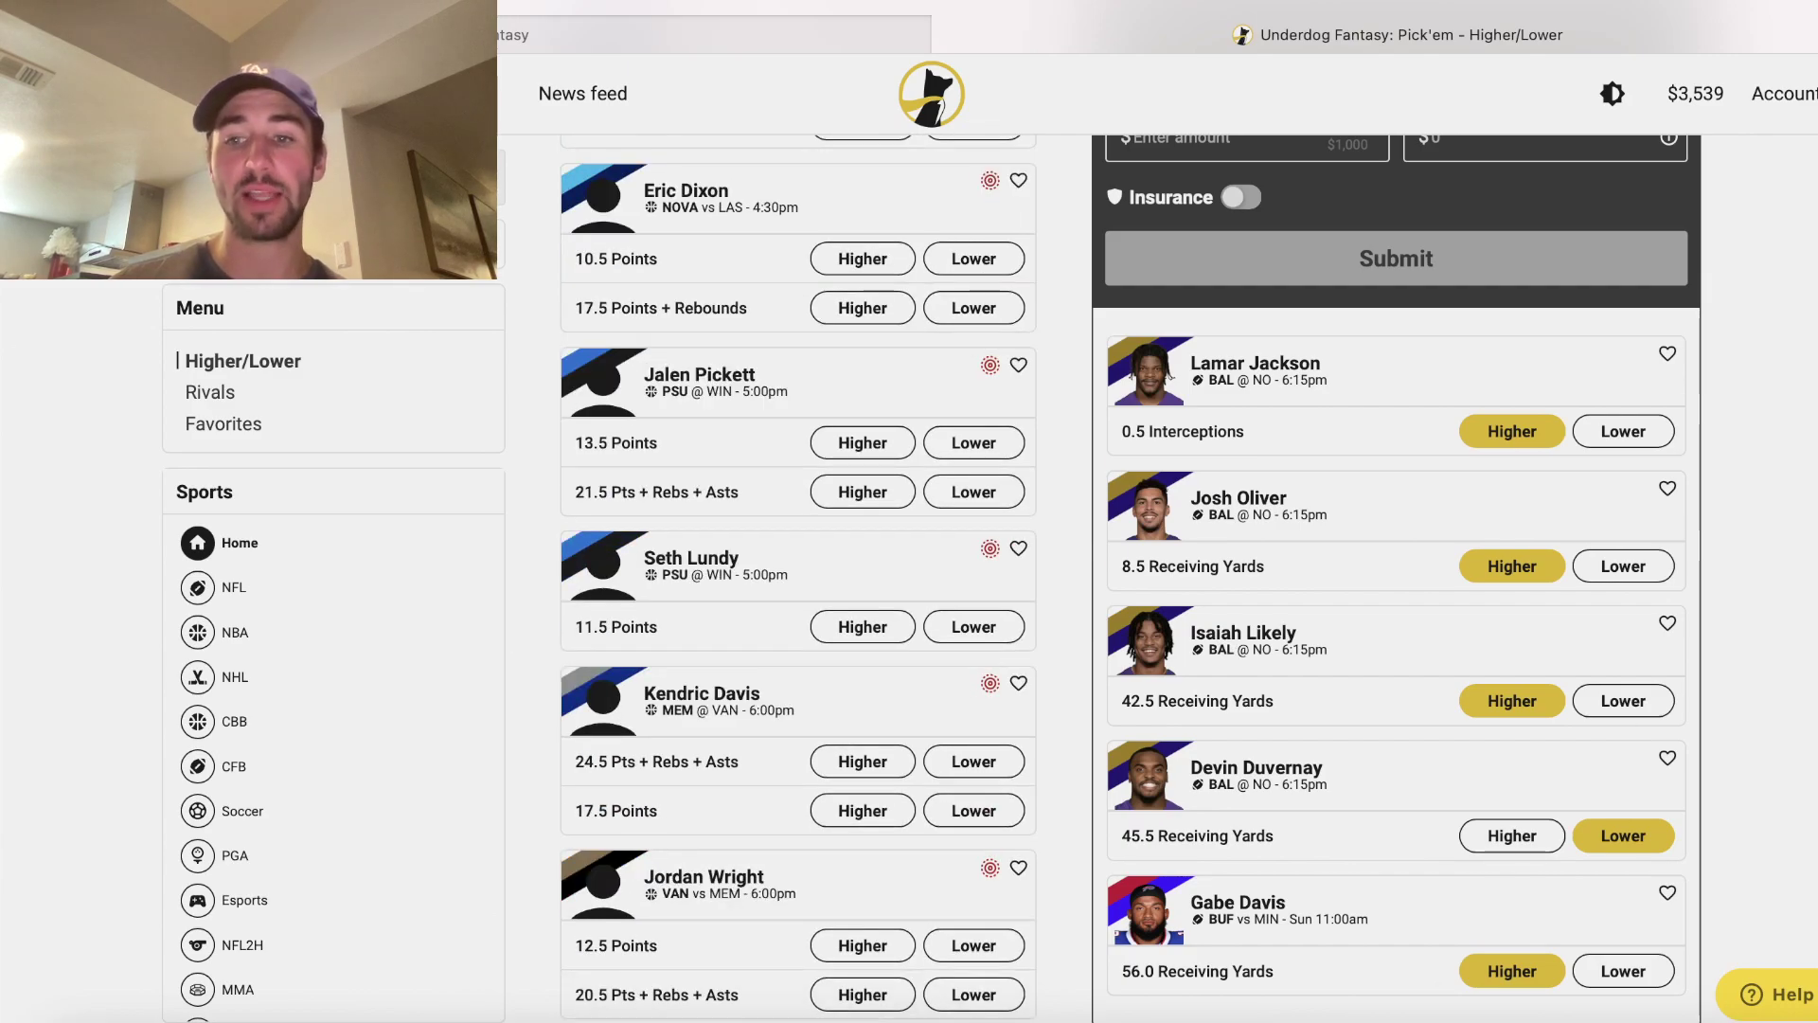
key(super+grave)
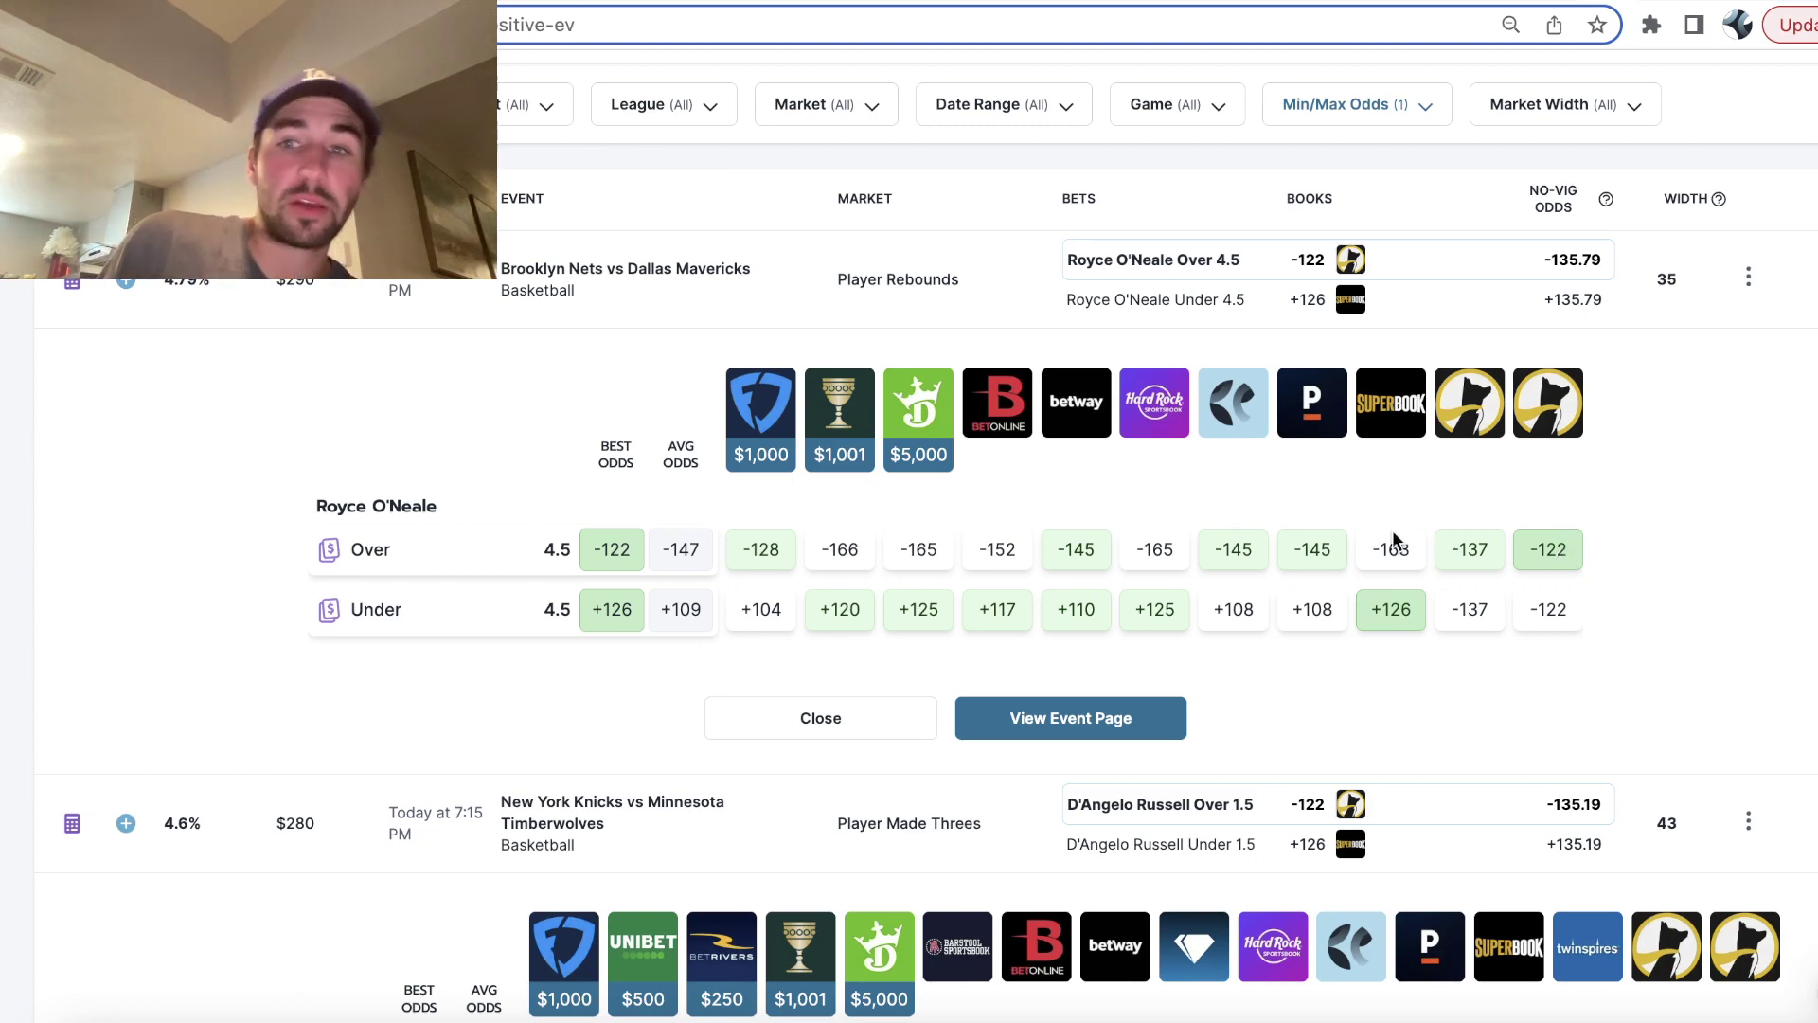
scroll(1633, 536, down, 4)
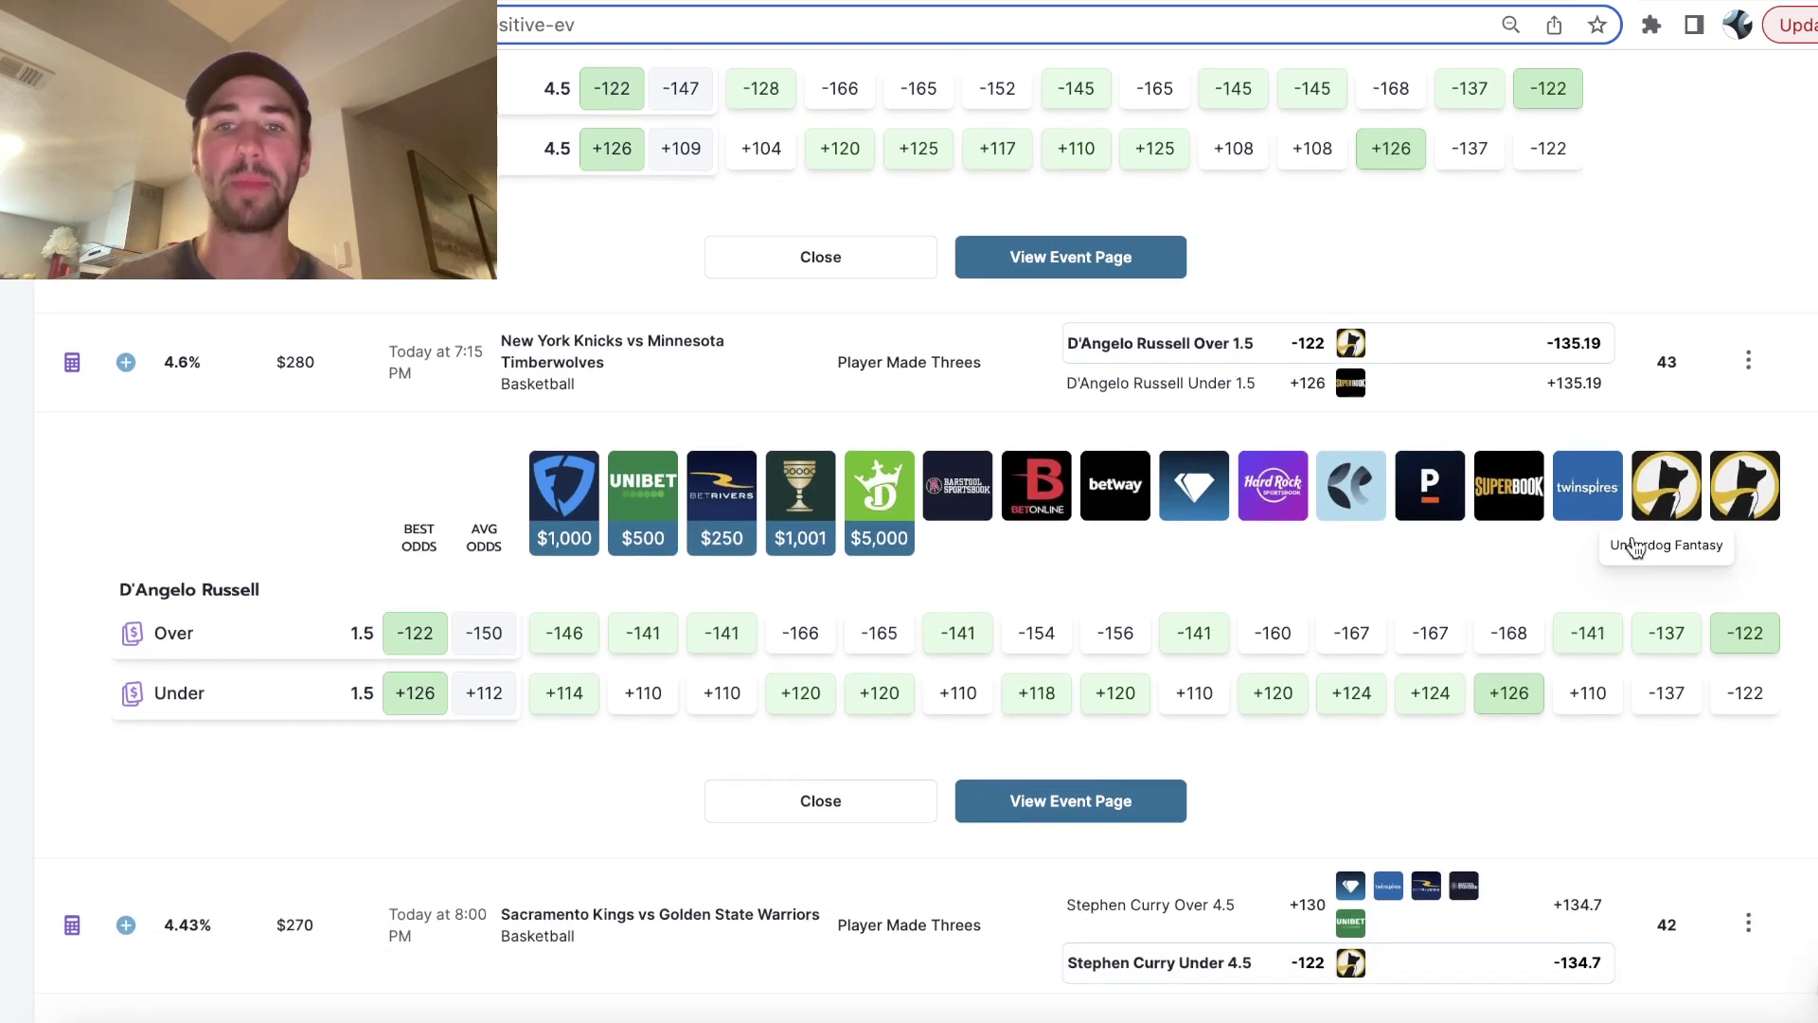
scroll(1633, 536, down, 1)
scroll(1636, 547, down, 3)
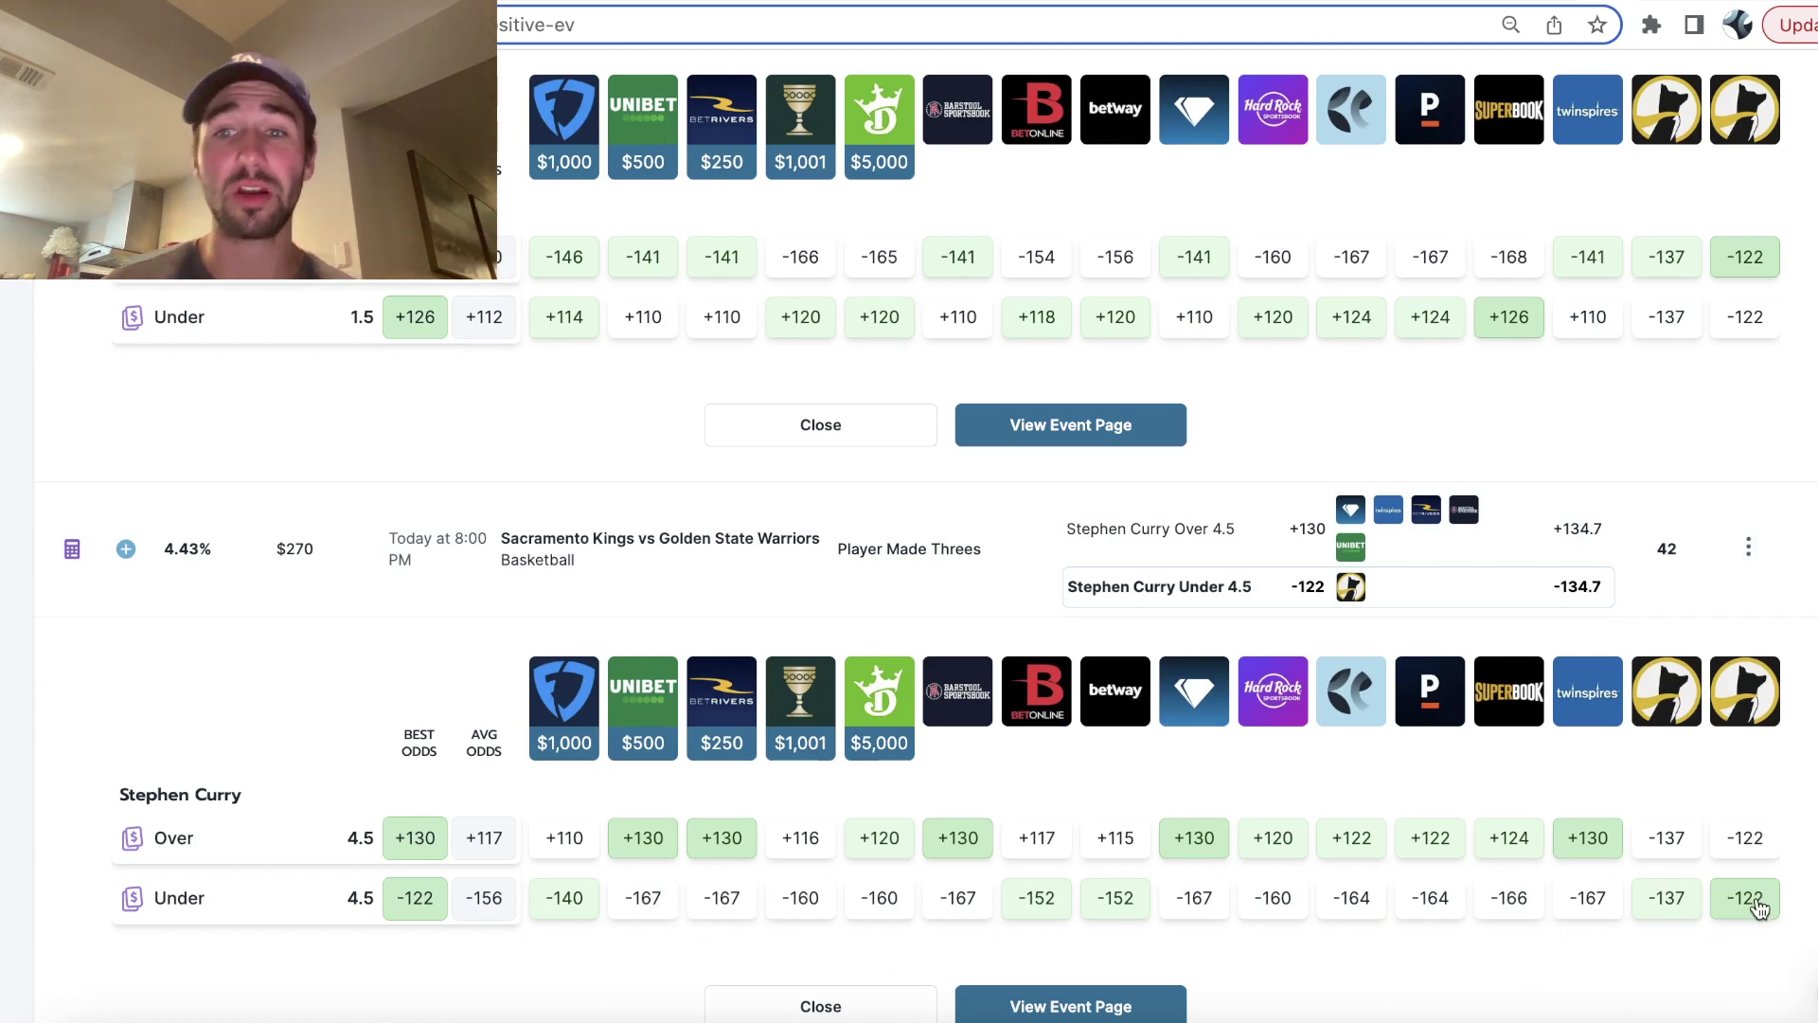
- Expand the $12,000 three-pick entry in Underdog, then return to OddsJam
click(315, 1013)
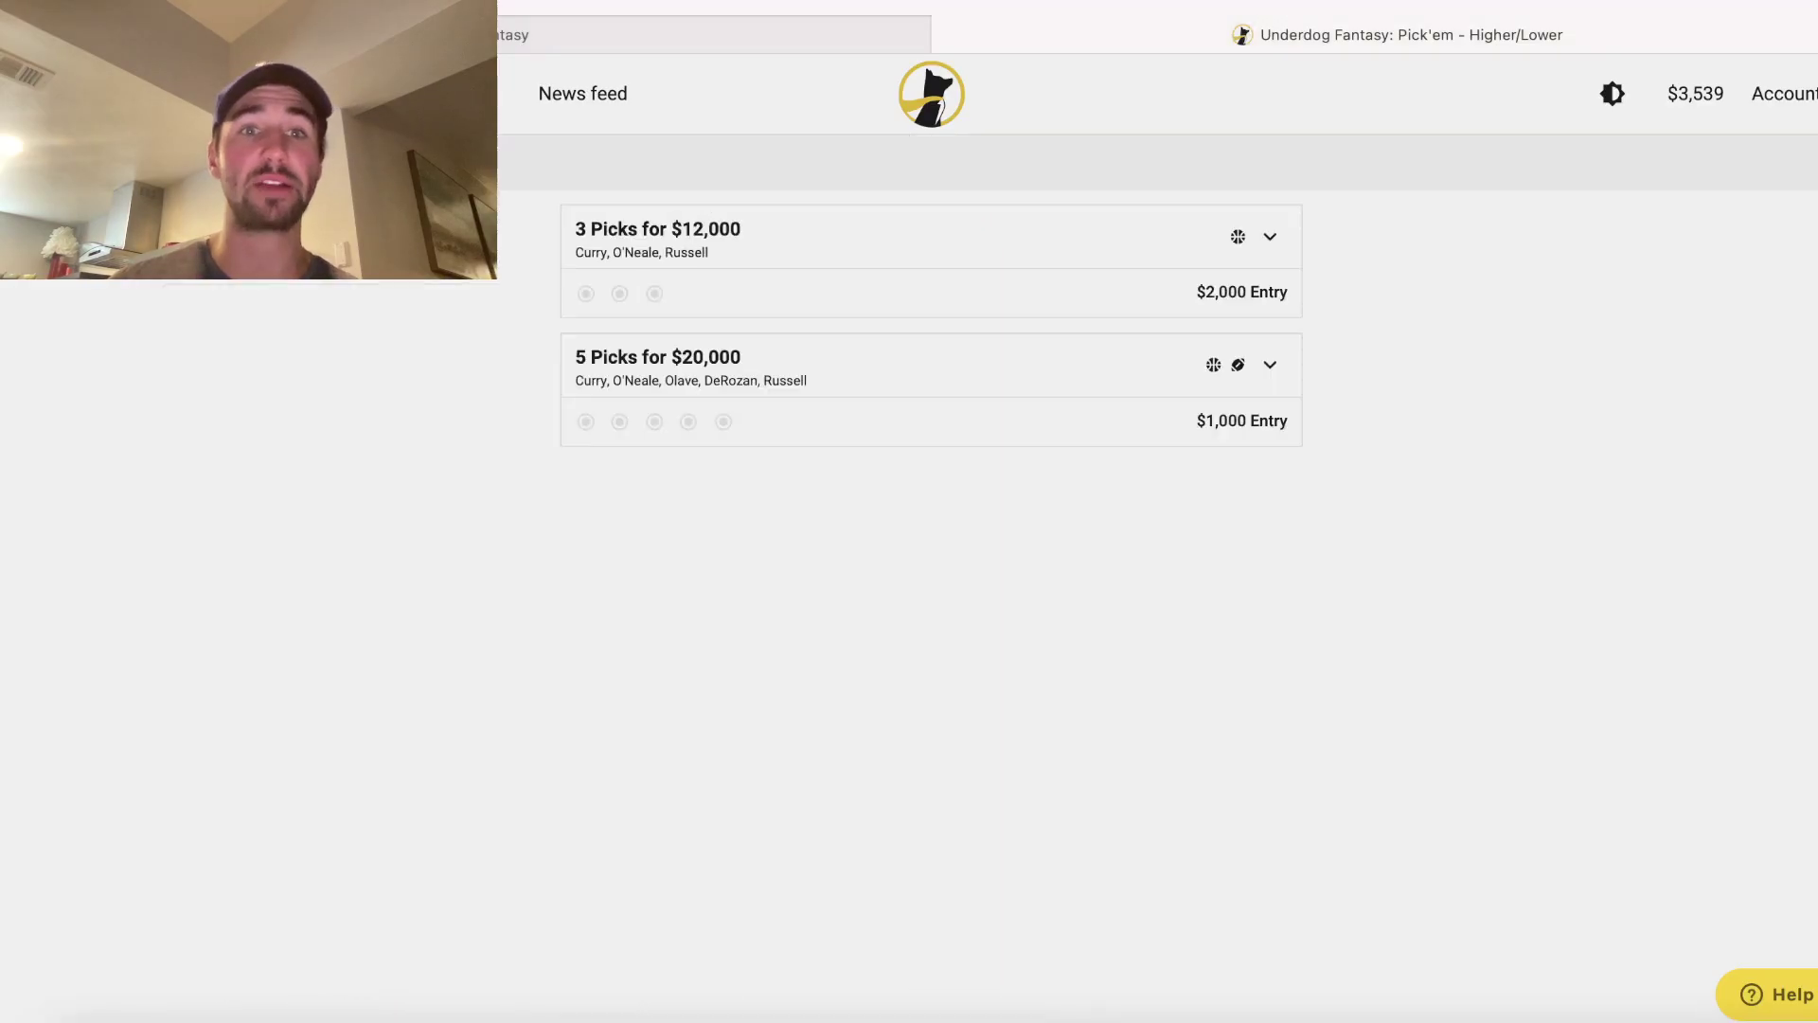
click(642, 252)
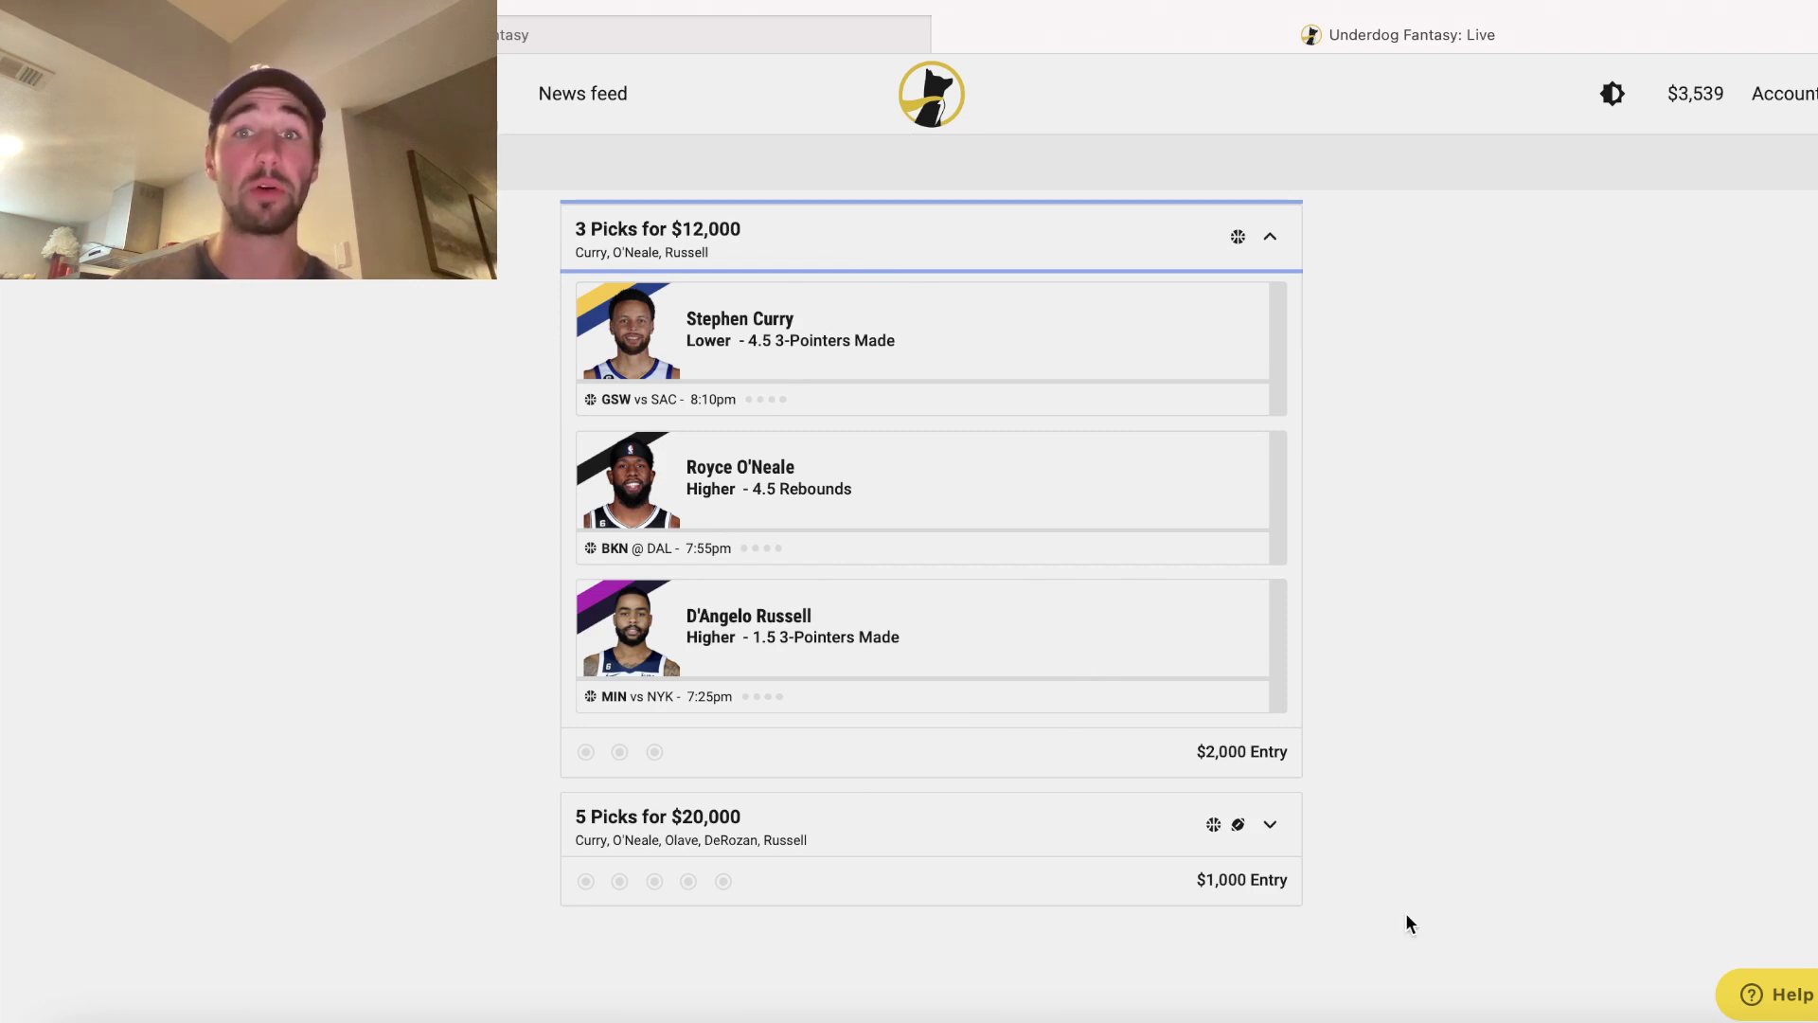
click(1461, 1014)
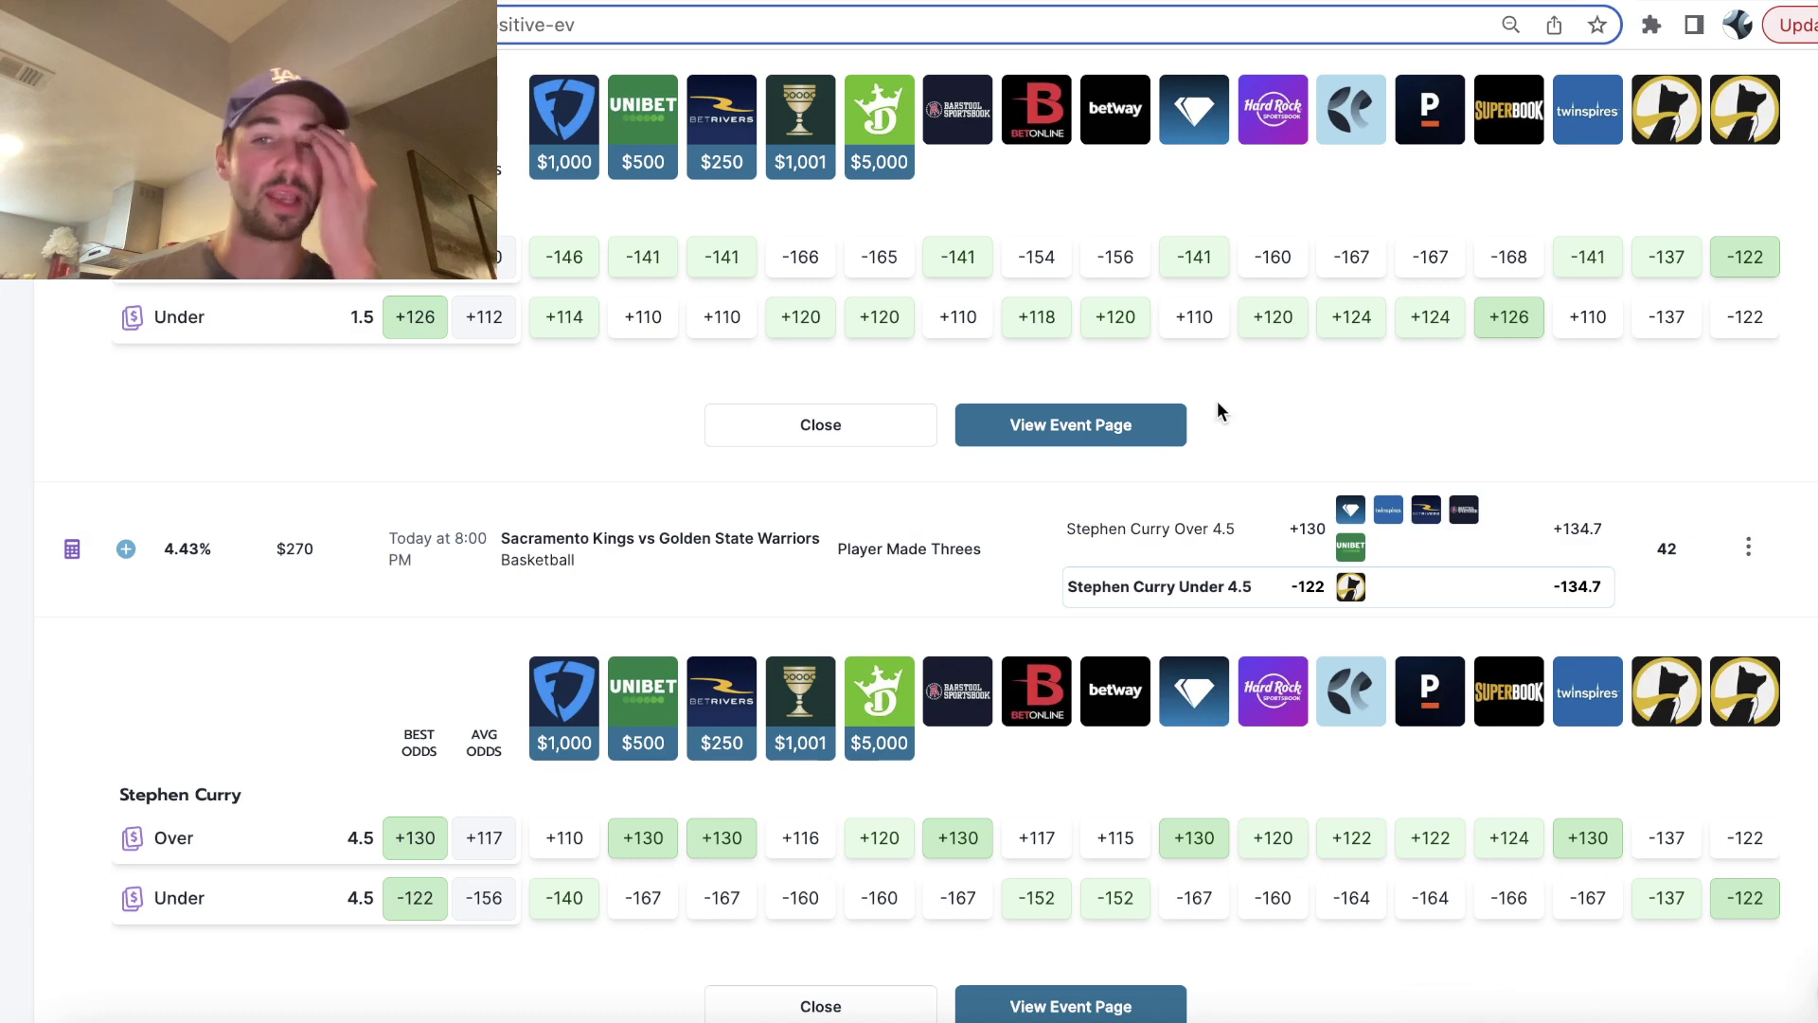
scroll(1217, 401, down, 3)
scroll(1217, 412, down, 2)
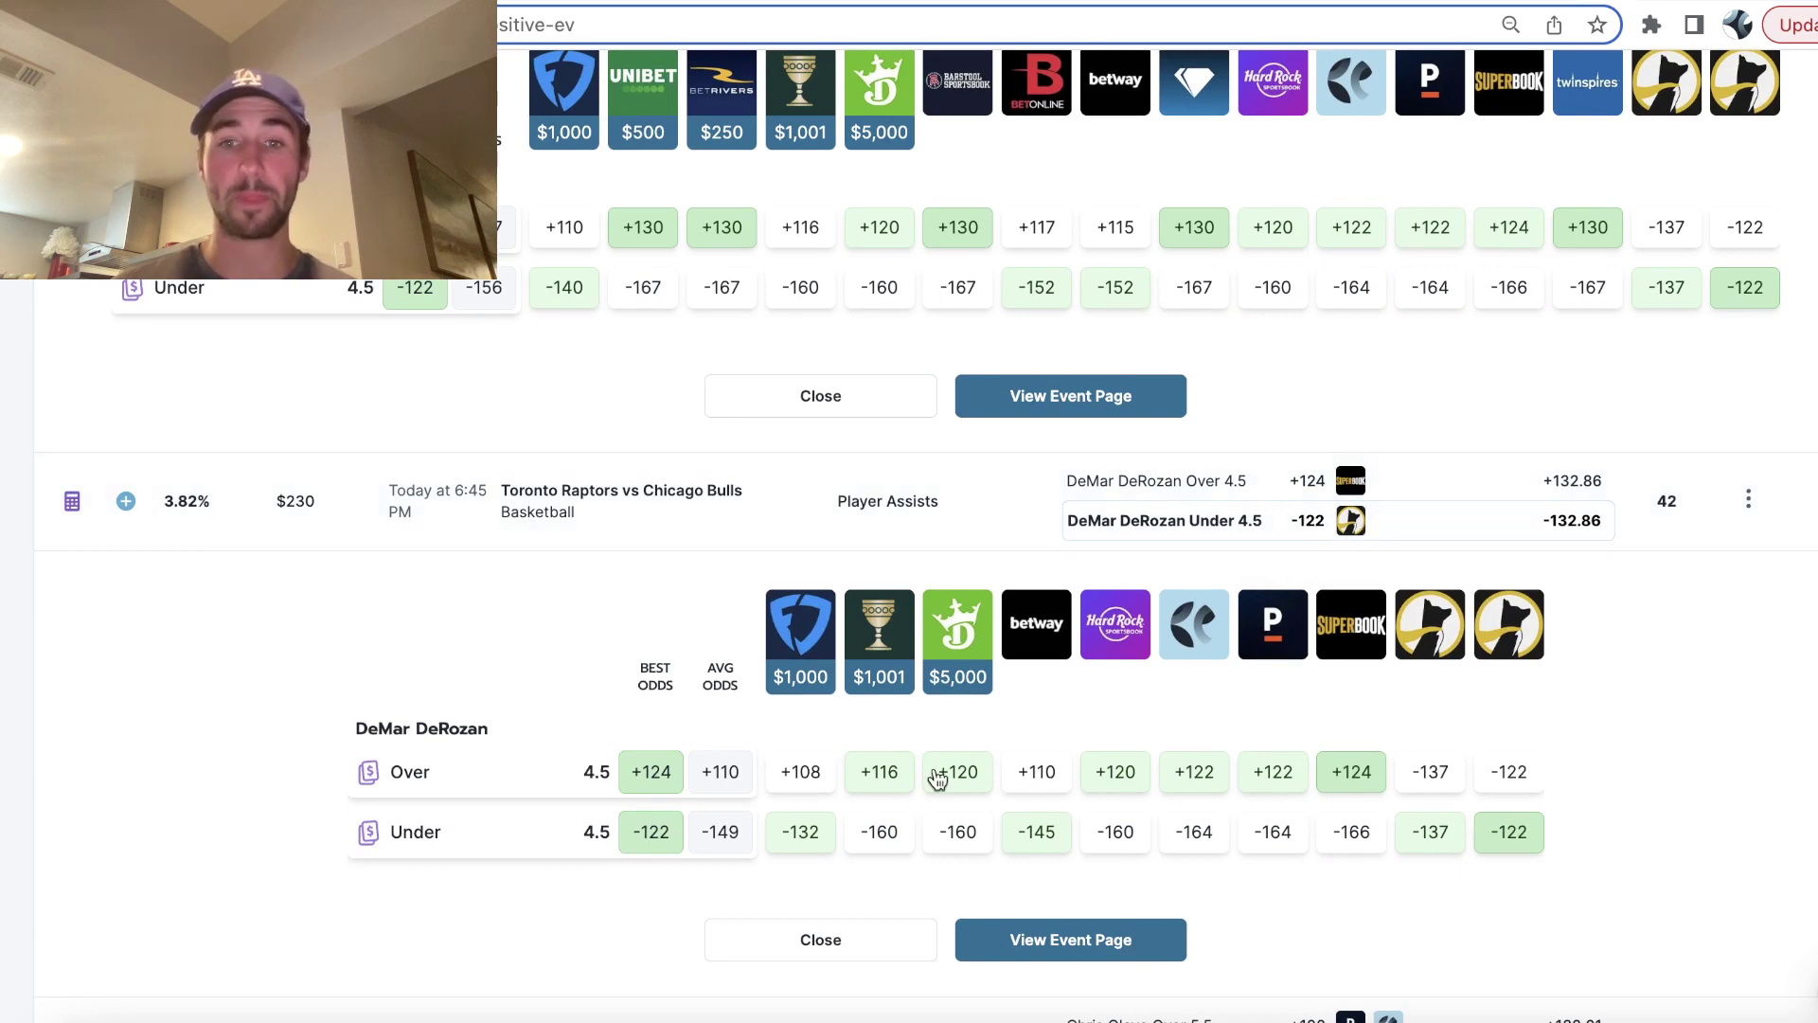
- Highlight DraftKings' +993 five-pick parlay odds and $1,000 stake, then return to Underdog
key(ctrl+Tab)
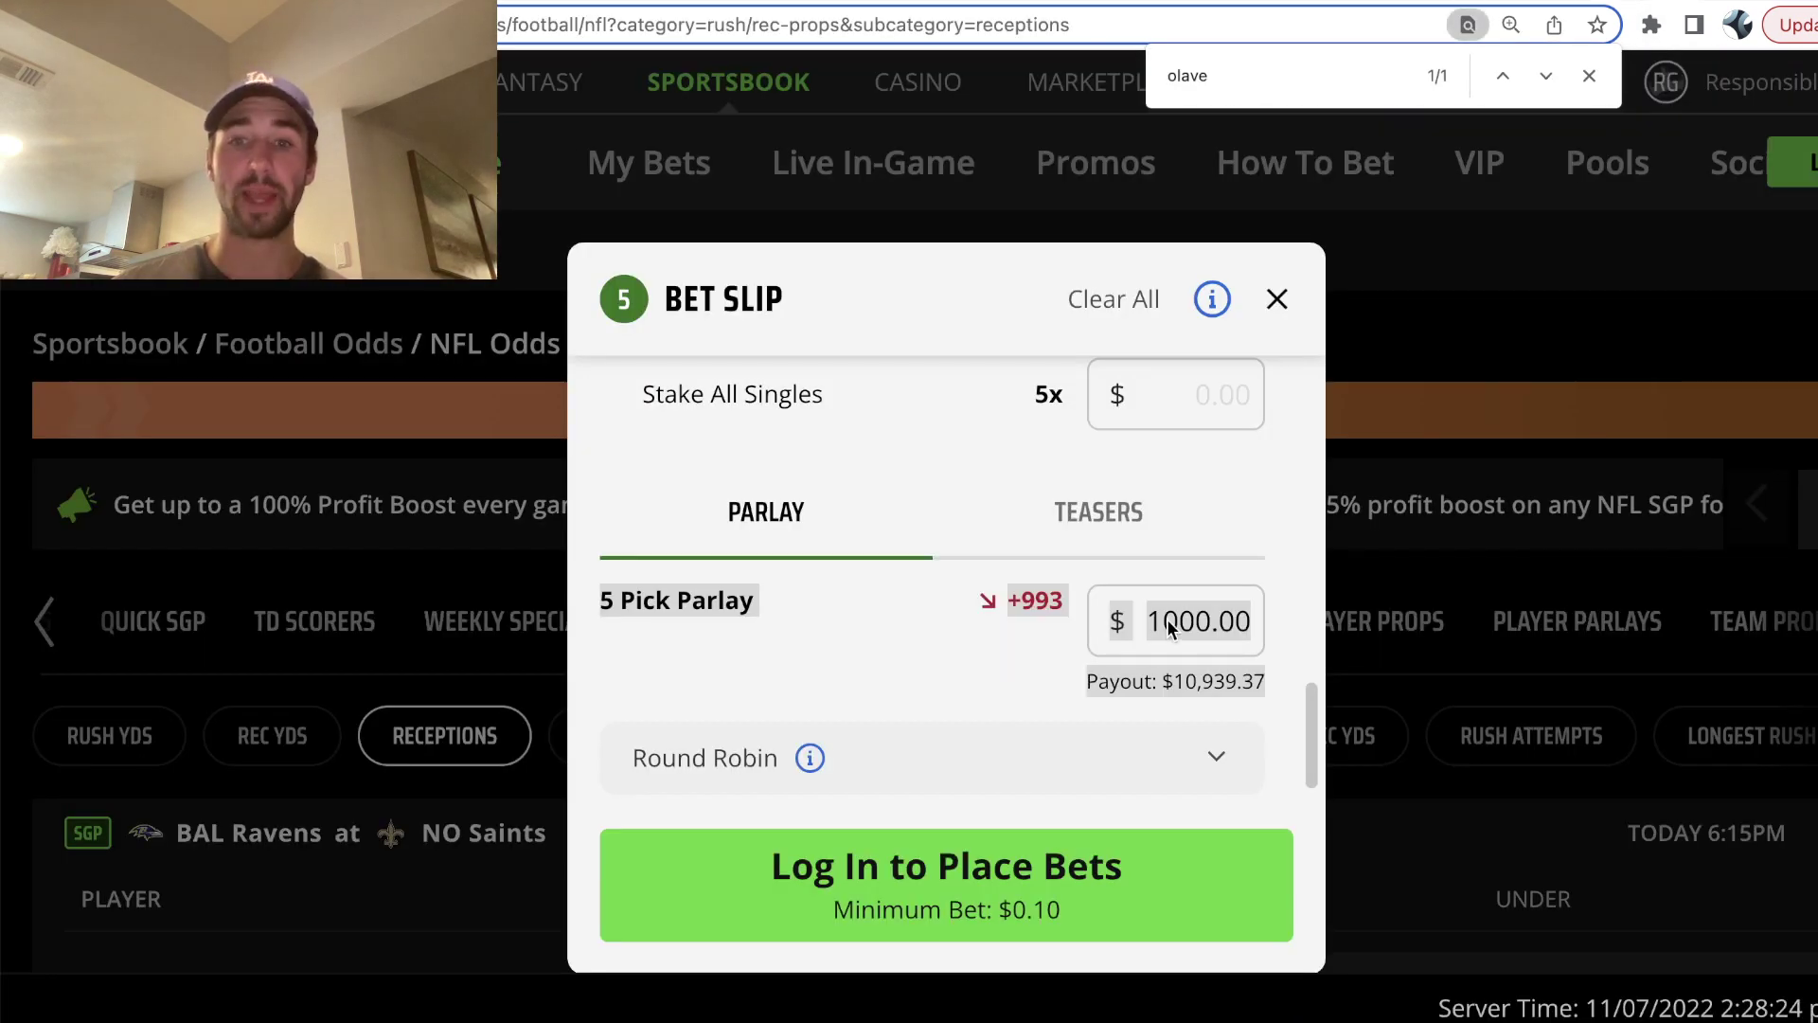
drag(1065, 600, 1012, 603)
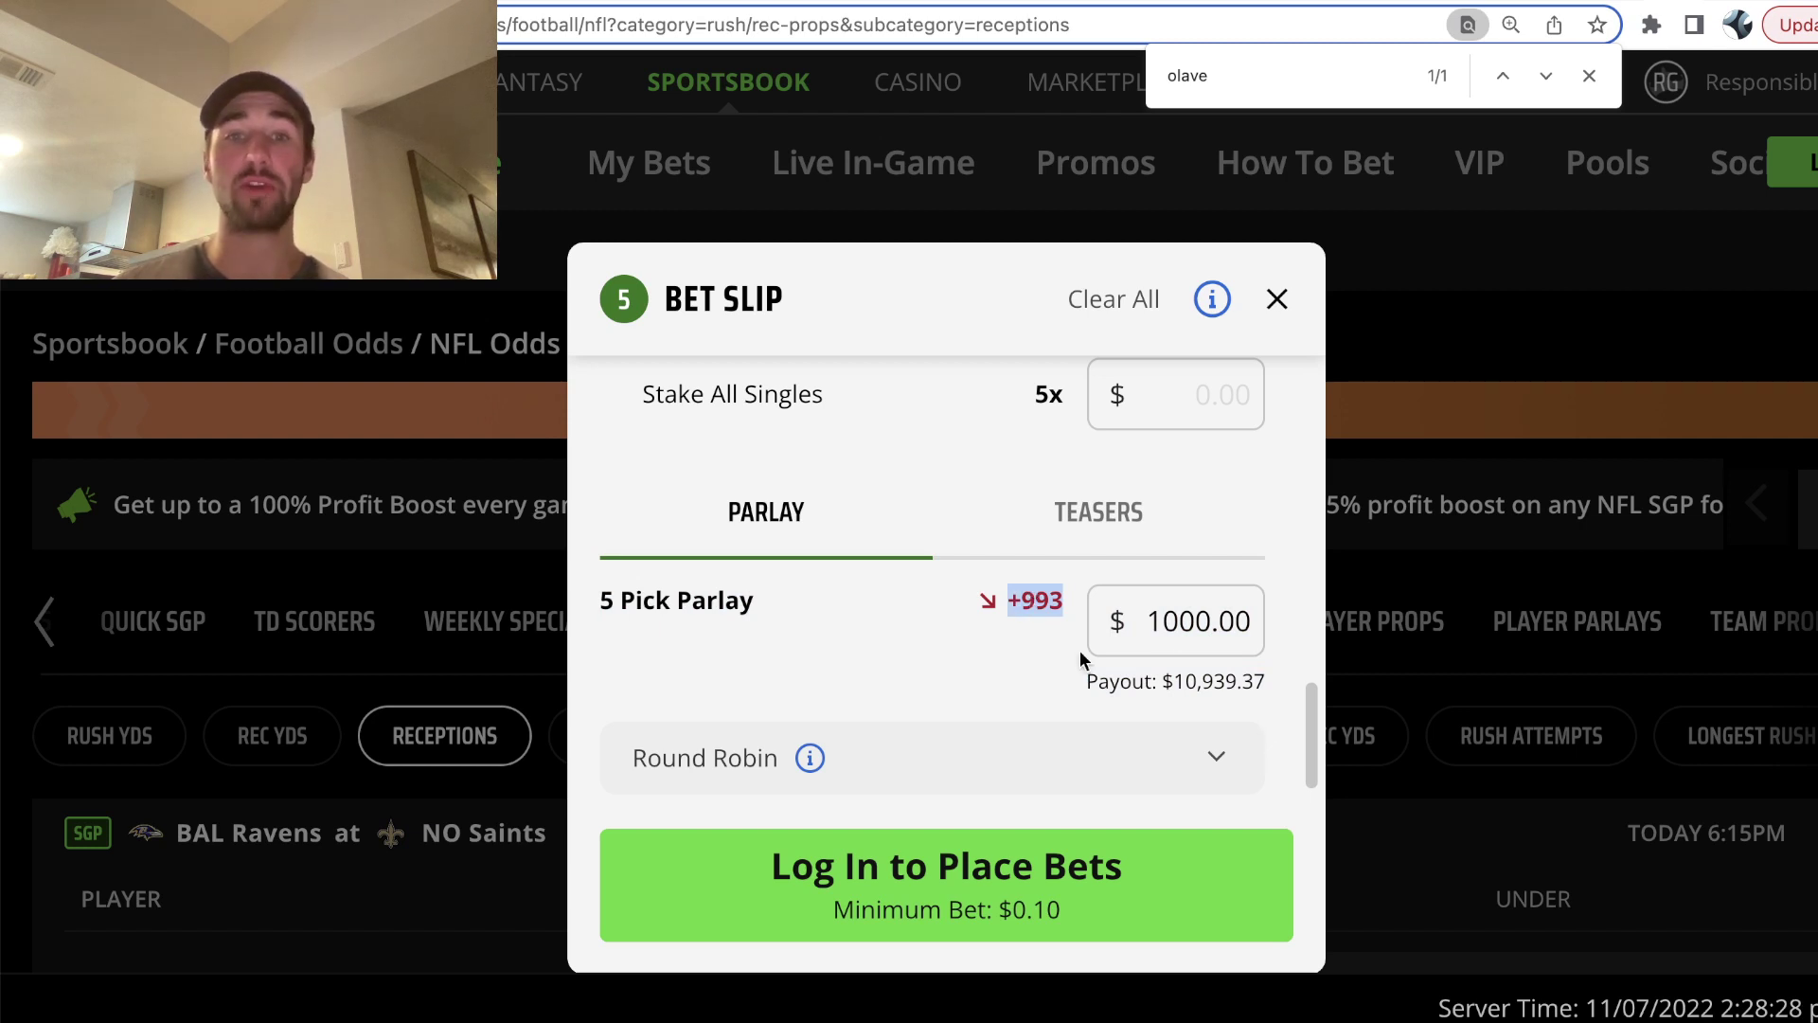
double_click(1185, 625)
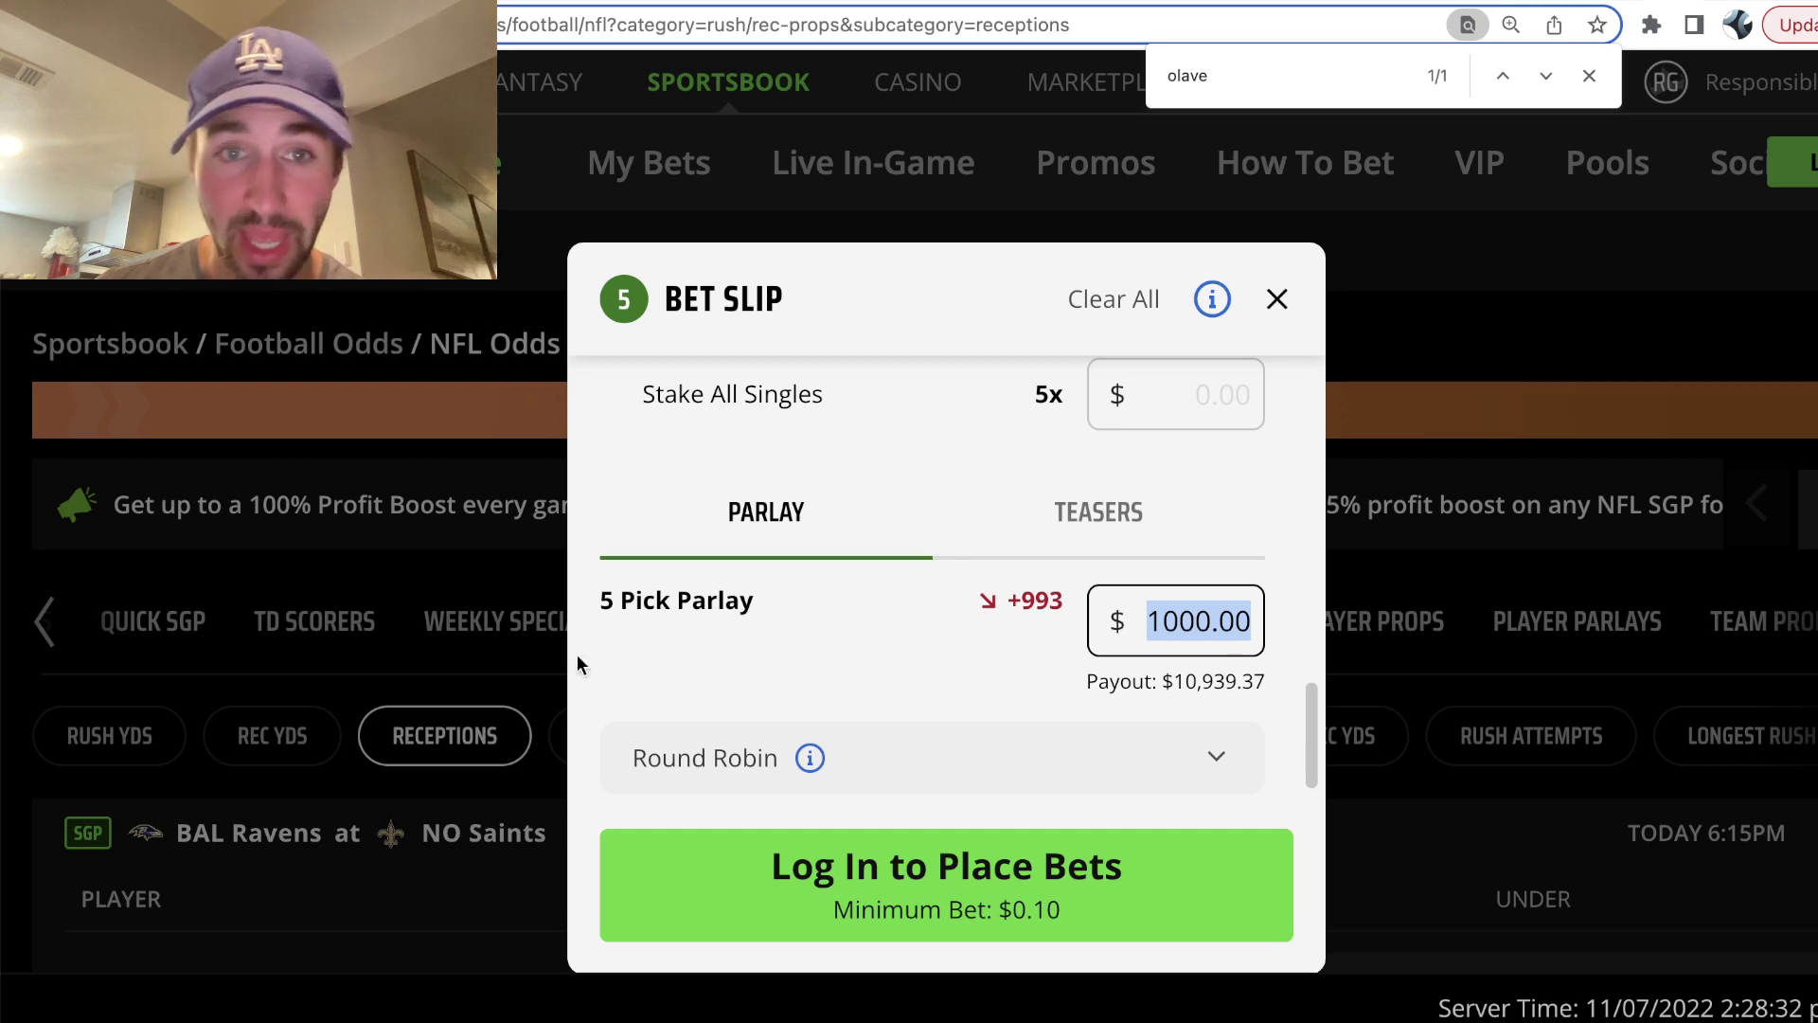
click(267, 1015)
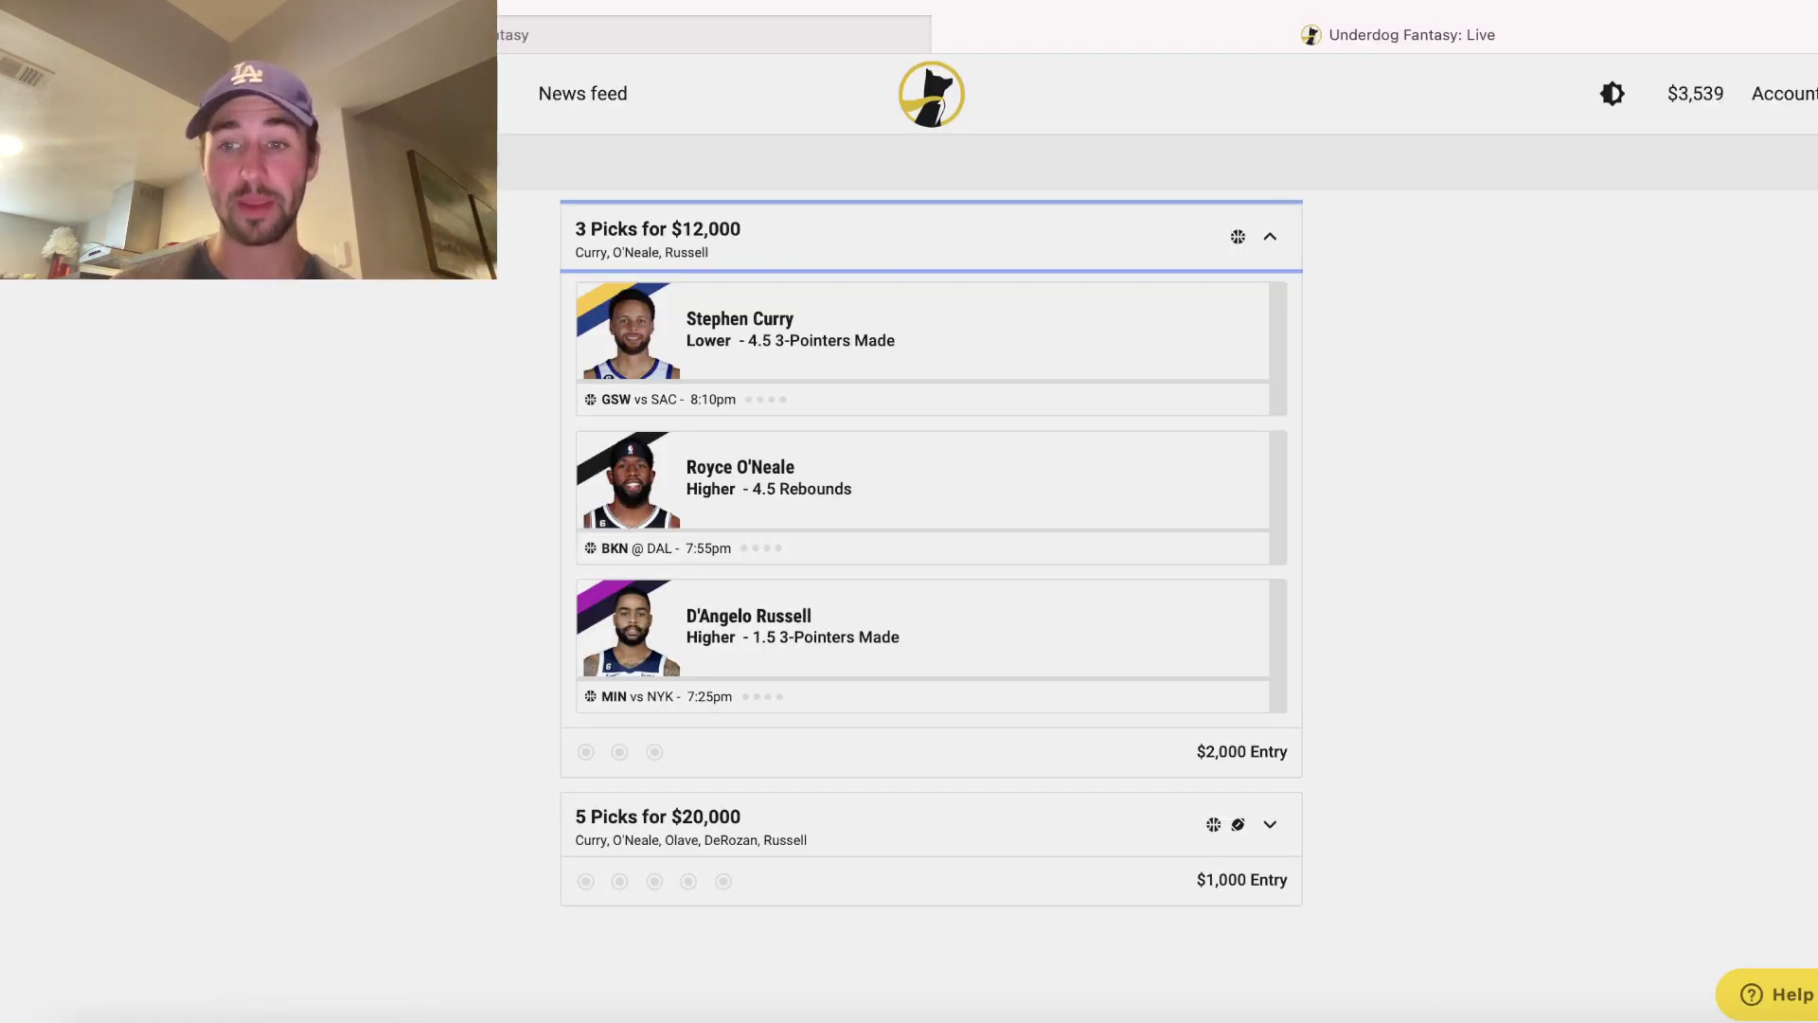
- Cycle through the browser tabs back to OddsJam's positive-EV list
key(super+Tab)
key(ctrl+Tab)
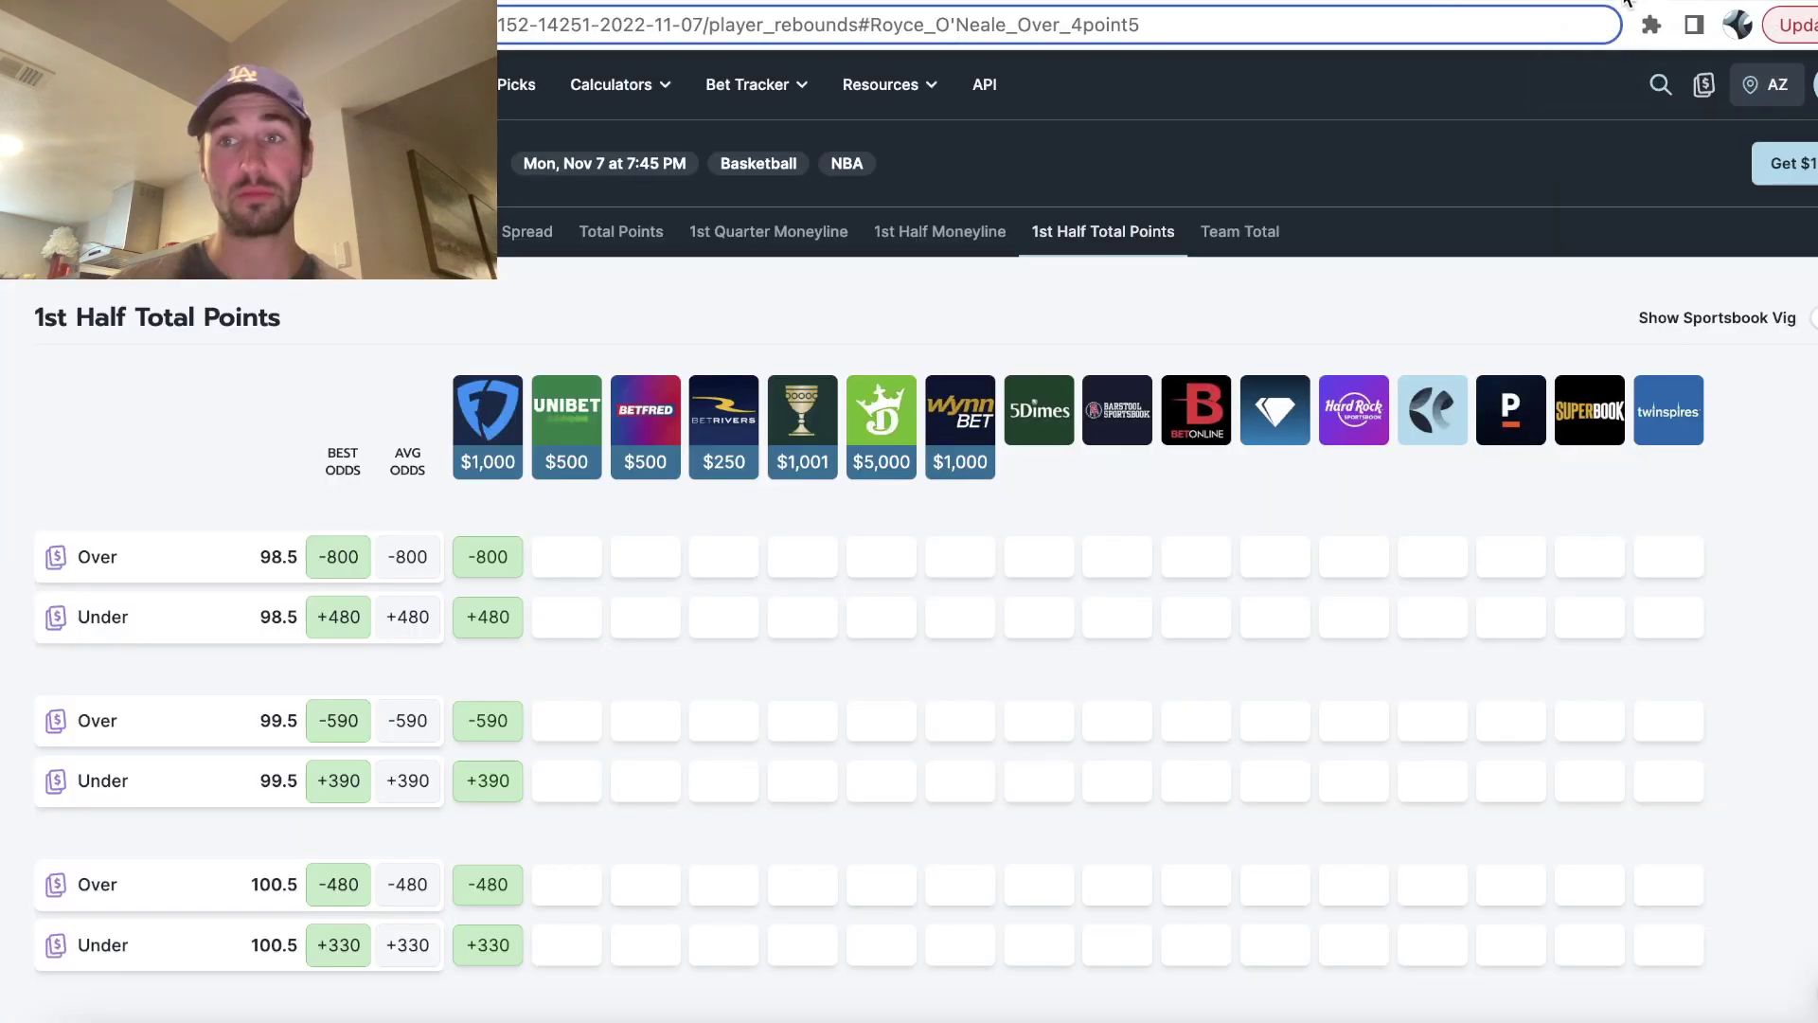
key(ctrl+Tab)
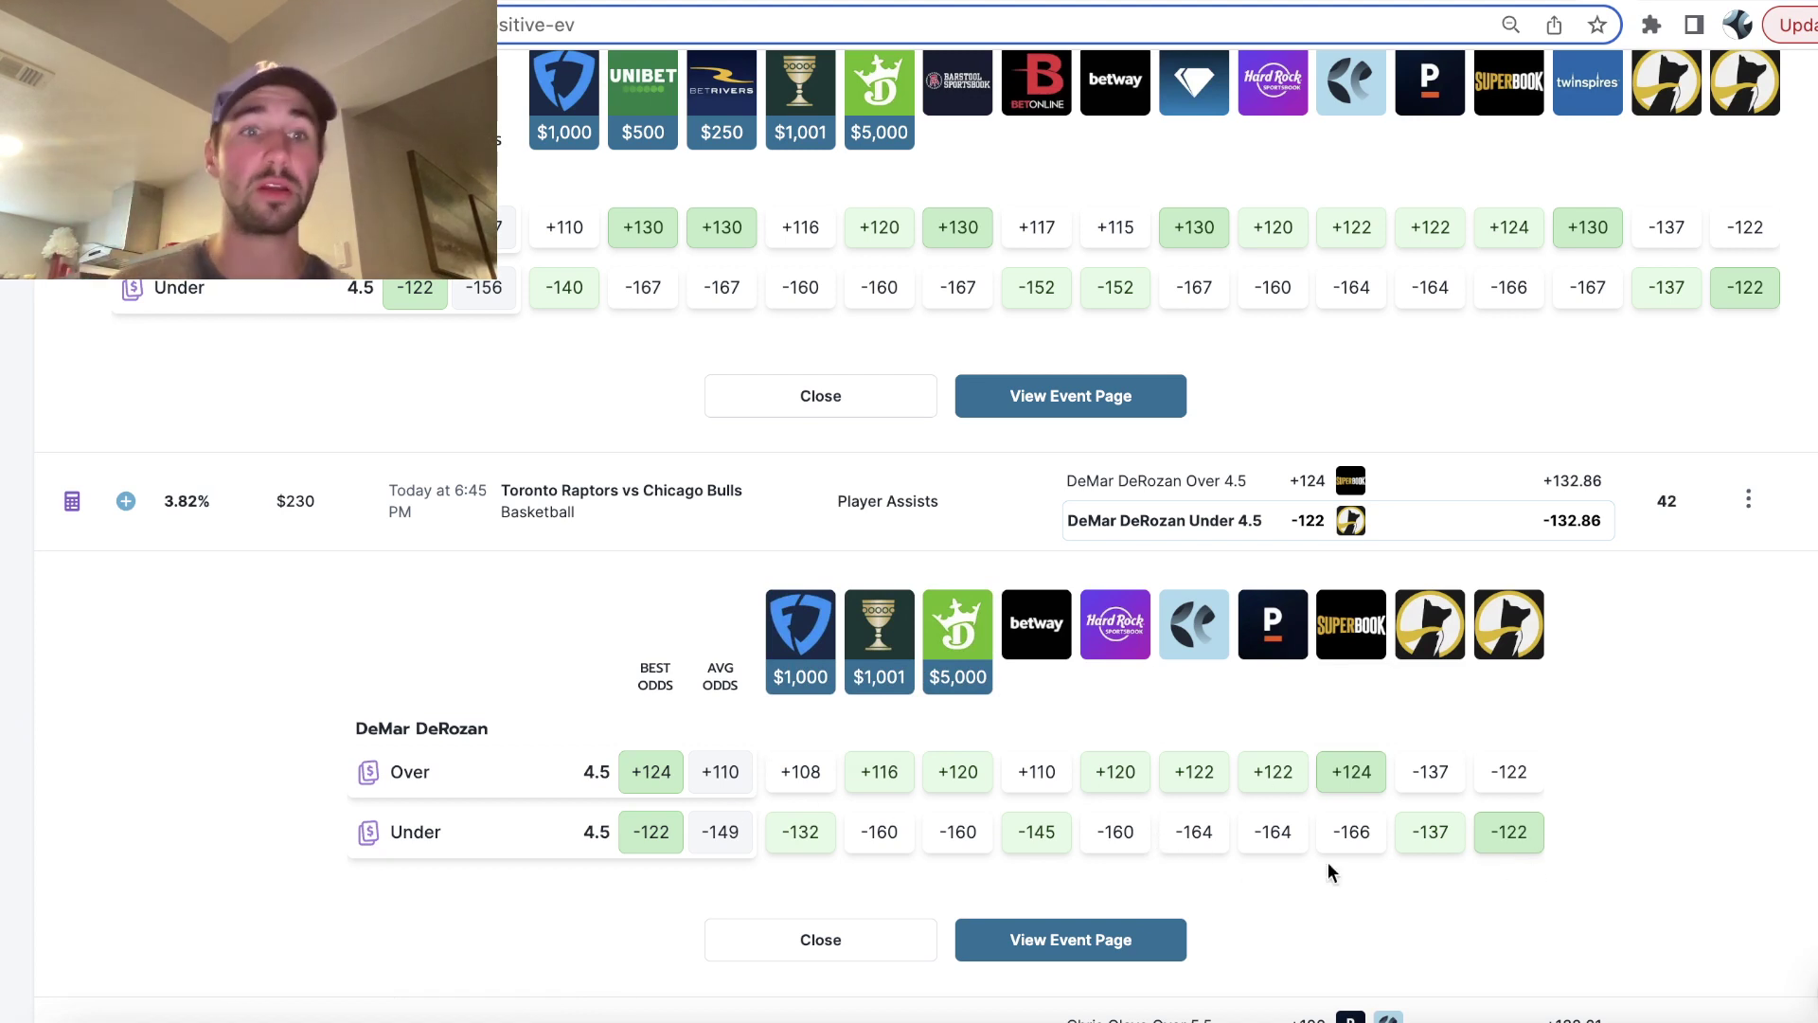
scroll(383, 578, down, 5)
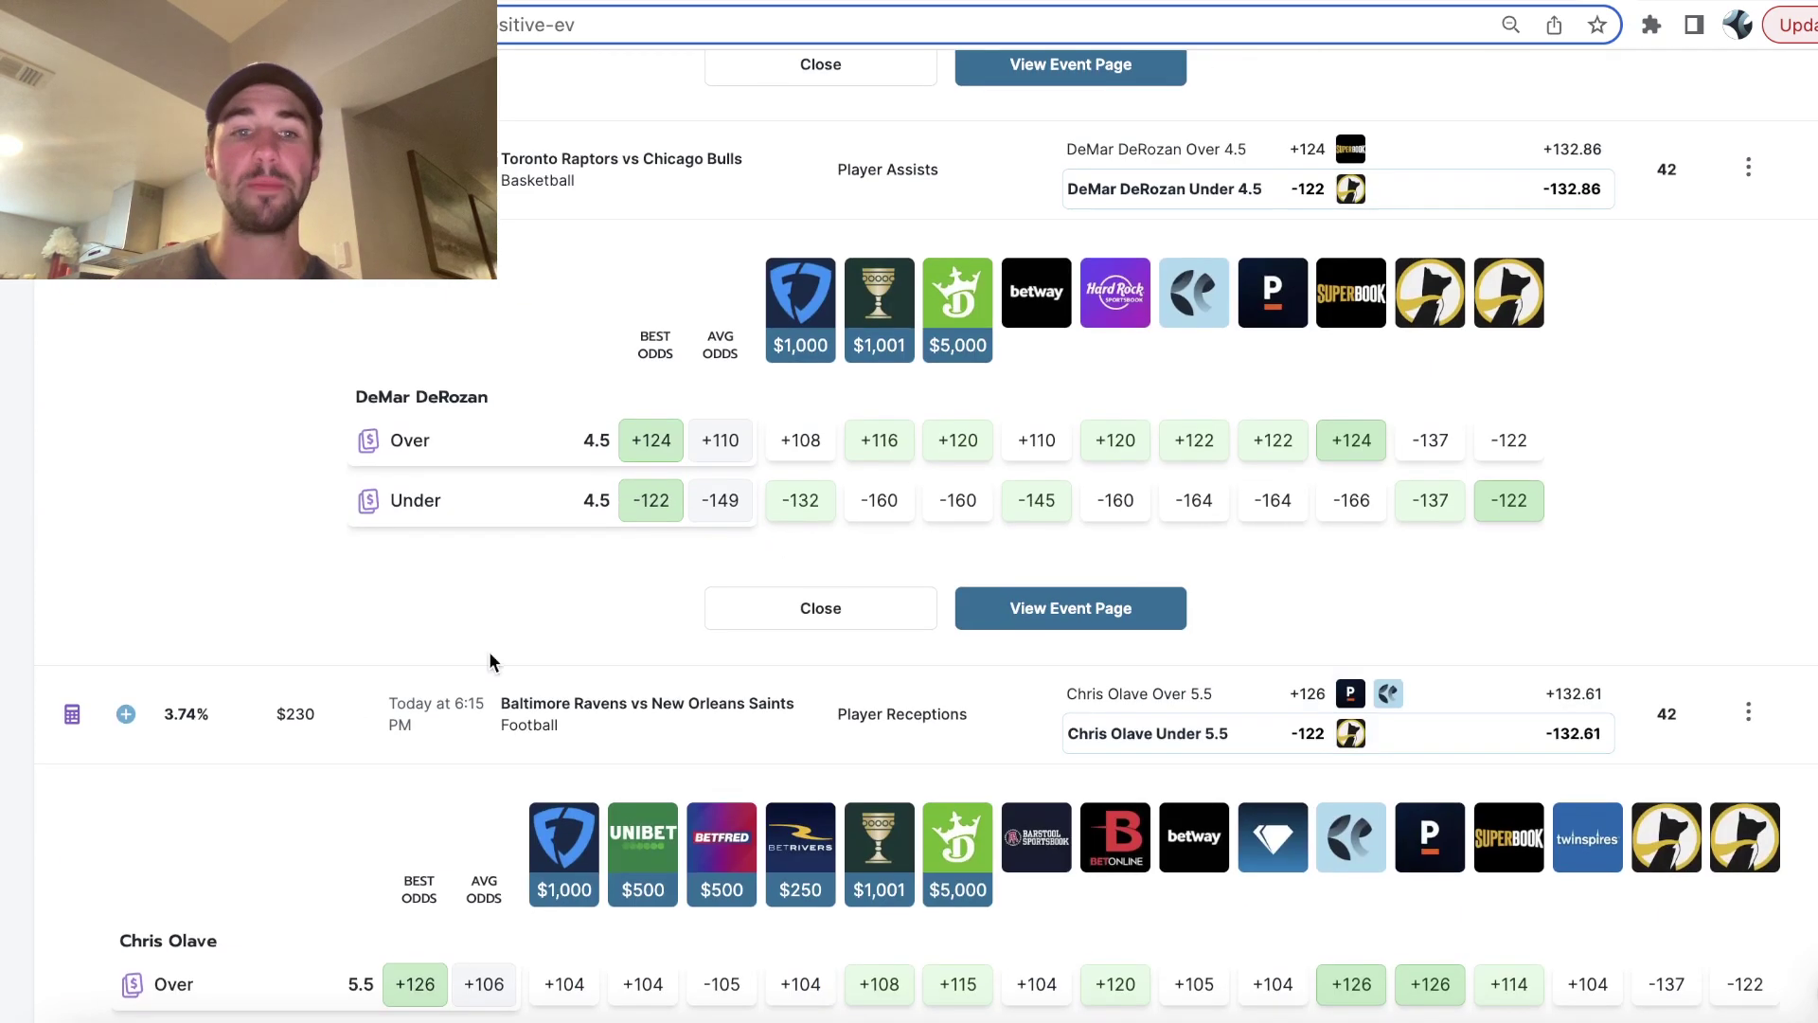
scroll(489, 651, down, 3)
scroll(1174, 636, up, 1)
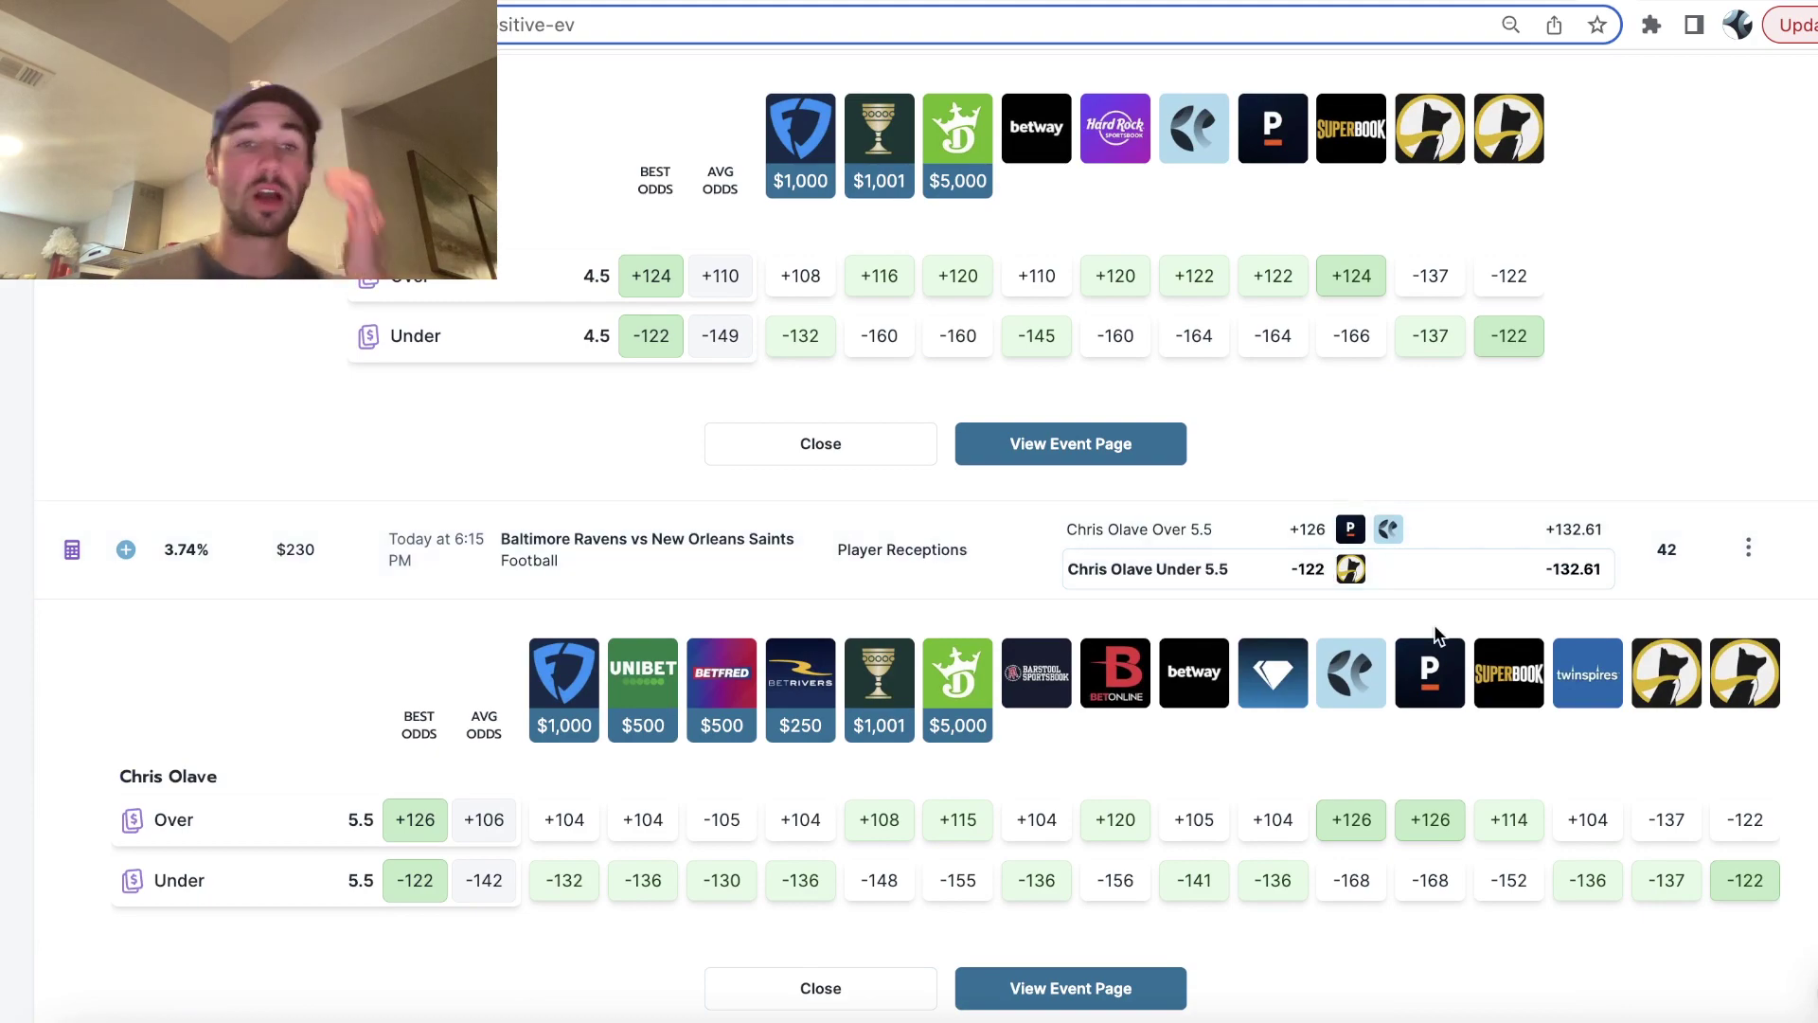
scroll(1433, 623, up, 3)
scroll(1434, 624, up, 5)
scroll(1705, 782, up, 6)
- Reload the list and expand the Jalen Green, Chris Olave and Derrick White odds panels
click(1644, 583)
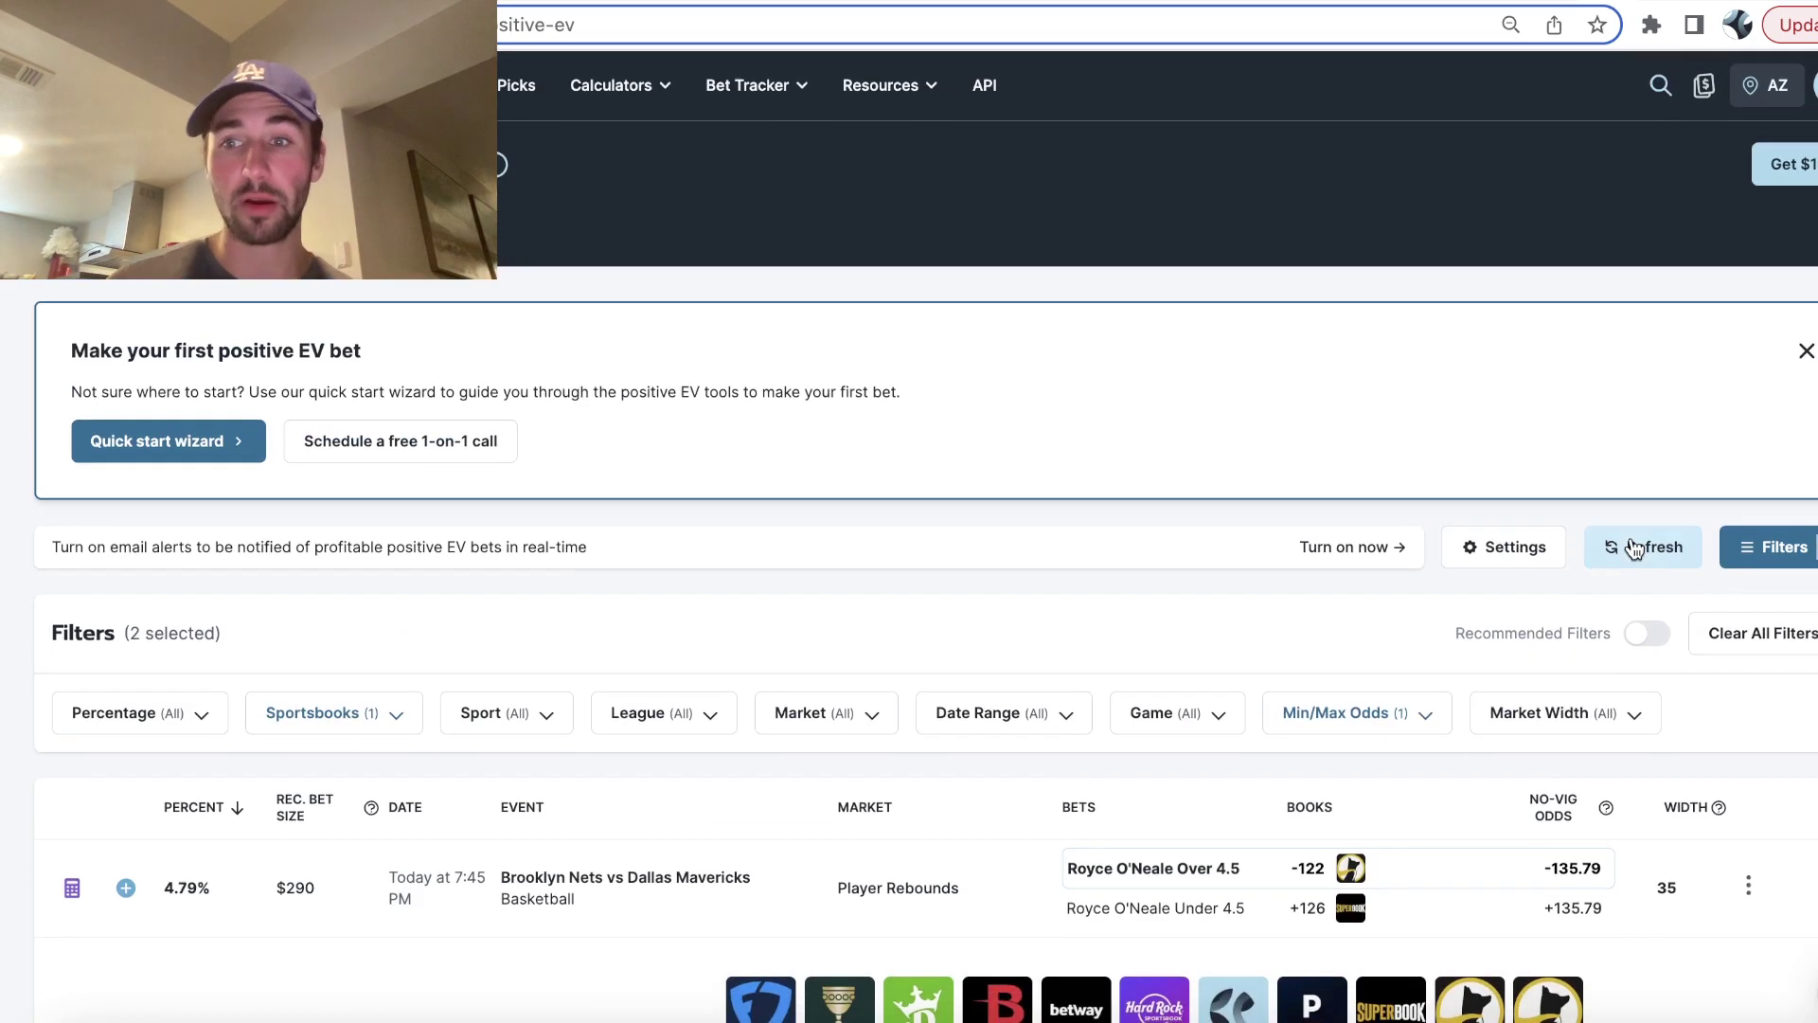
scroll(1425, 547, down, 3)
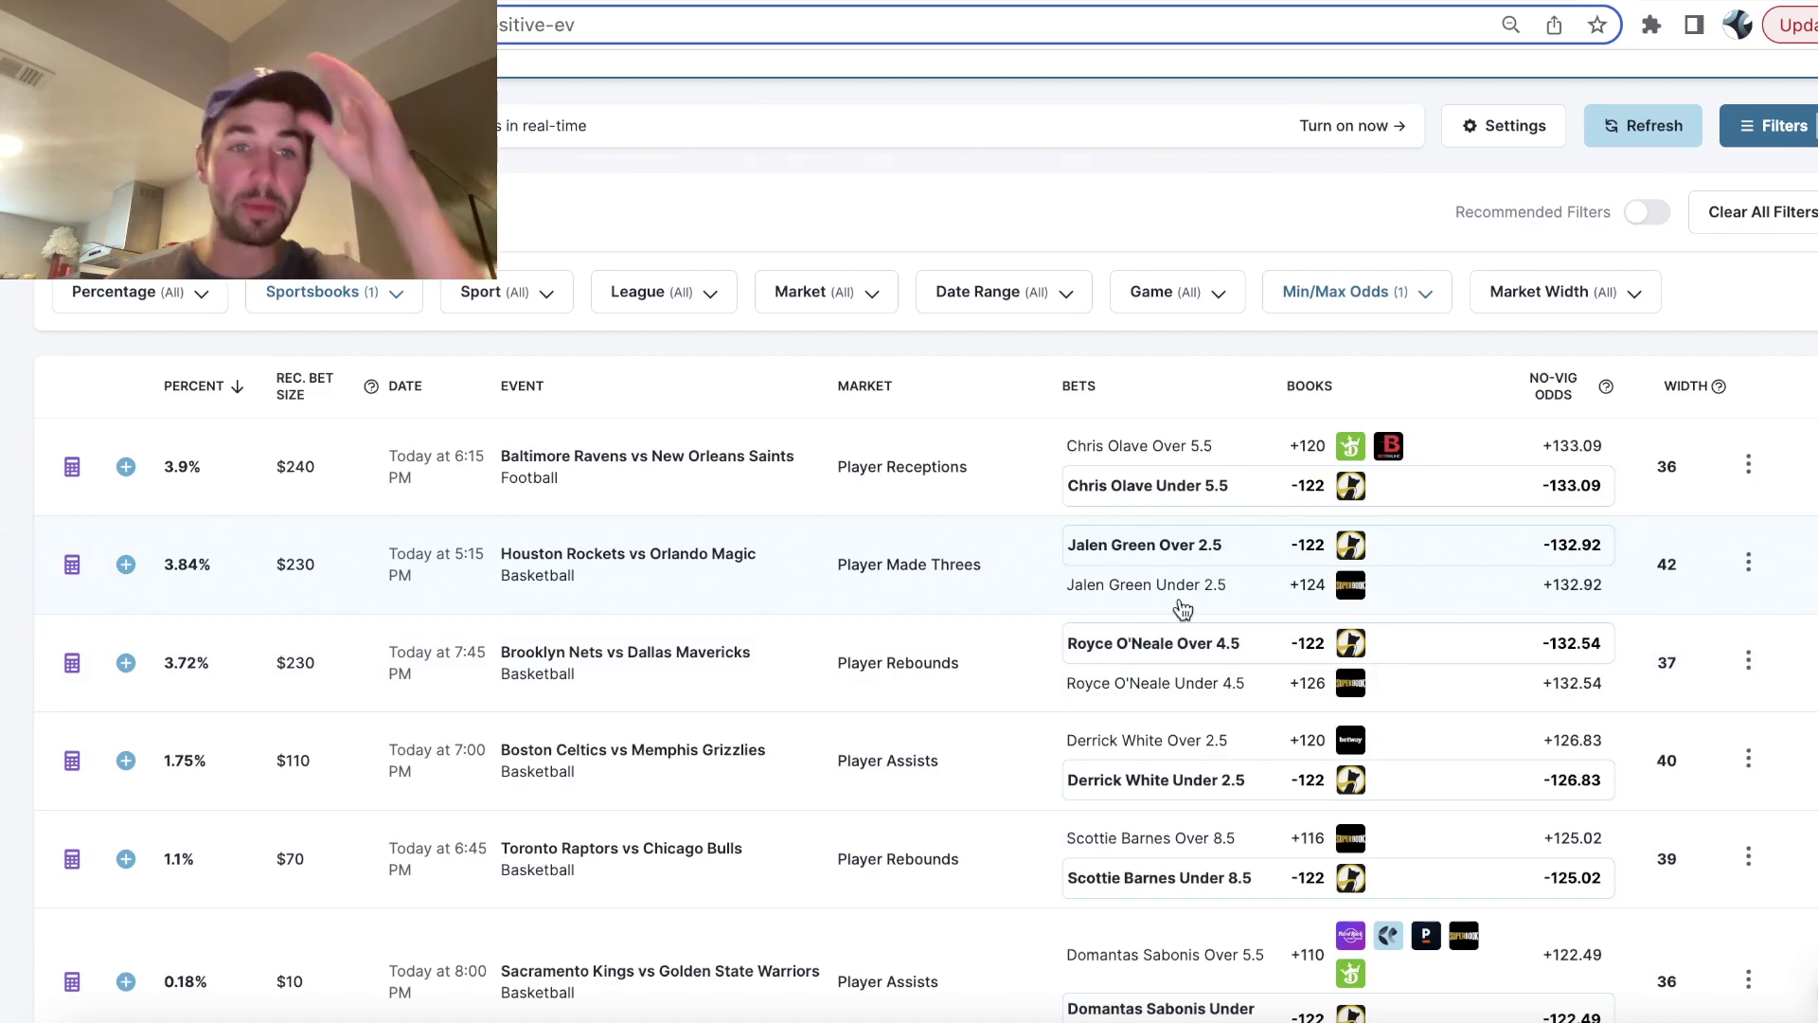
click(1012, 588)
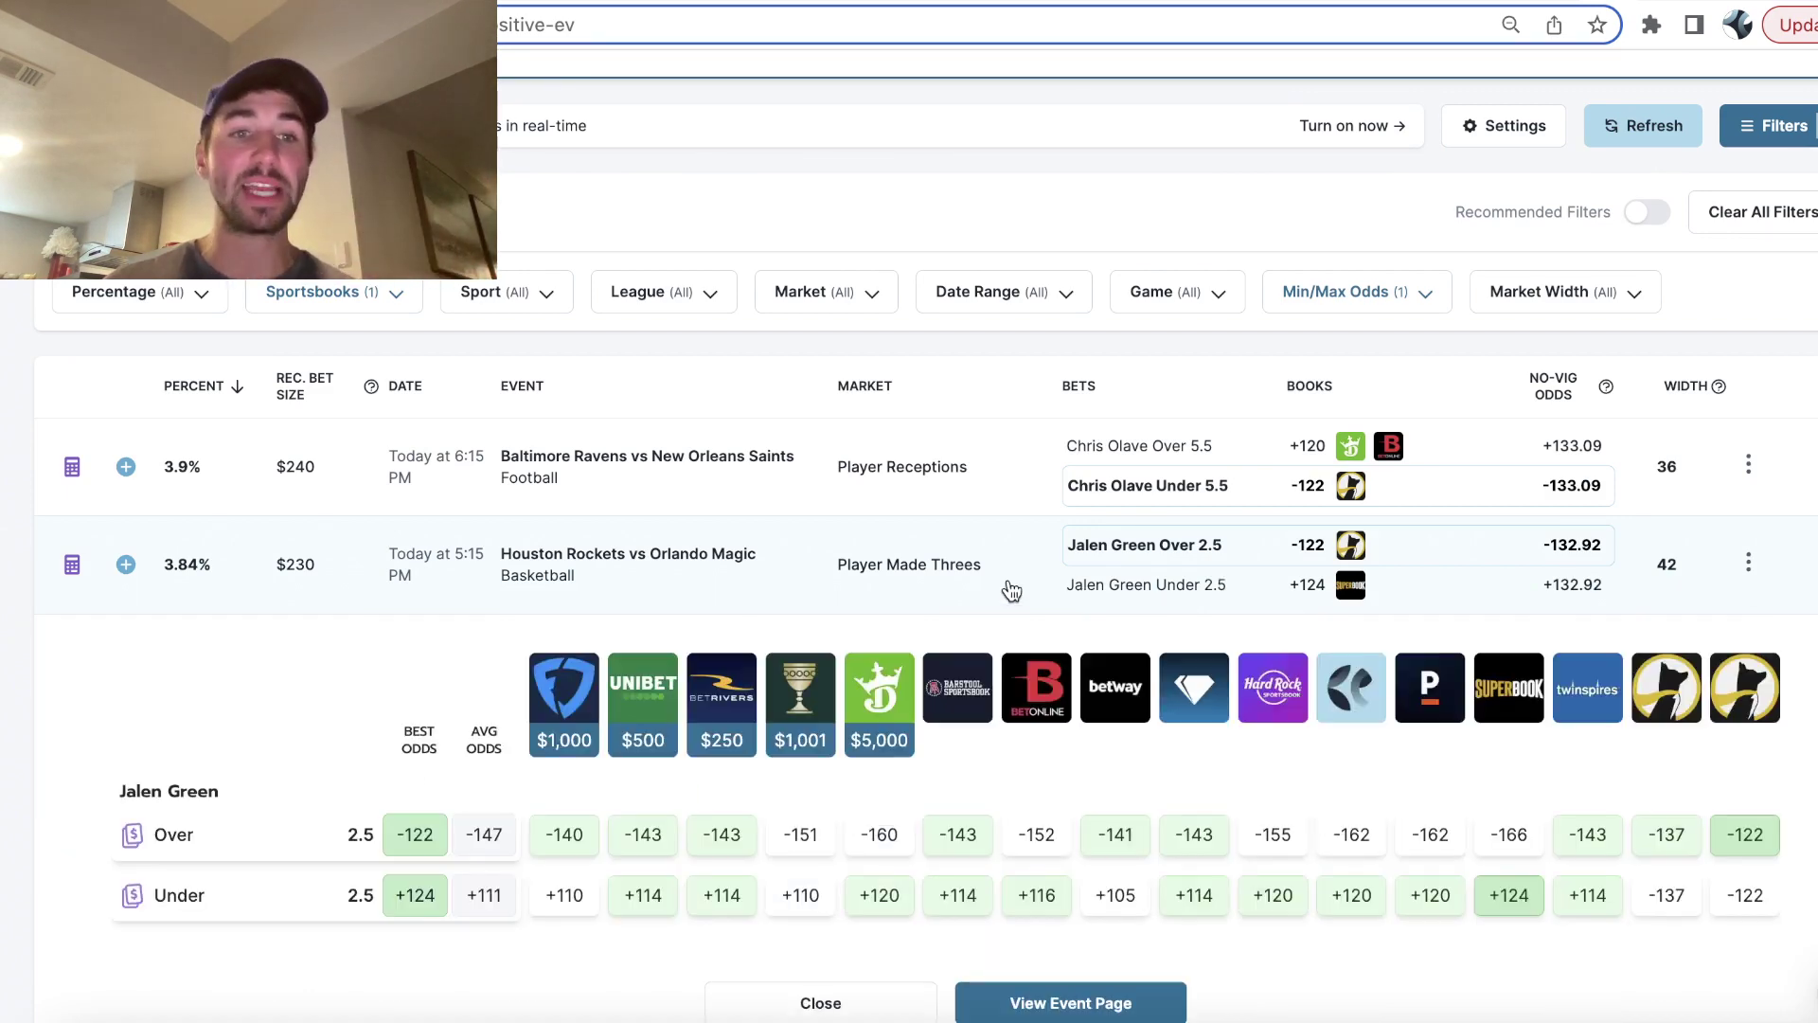
click(972, 490)
scroll(961, 494, down, 1)
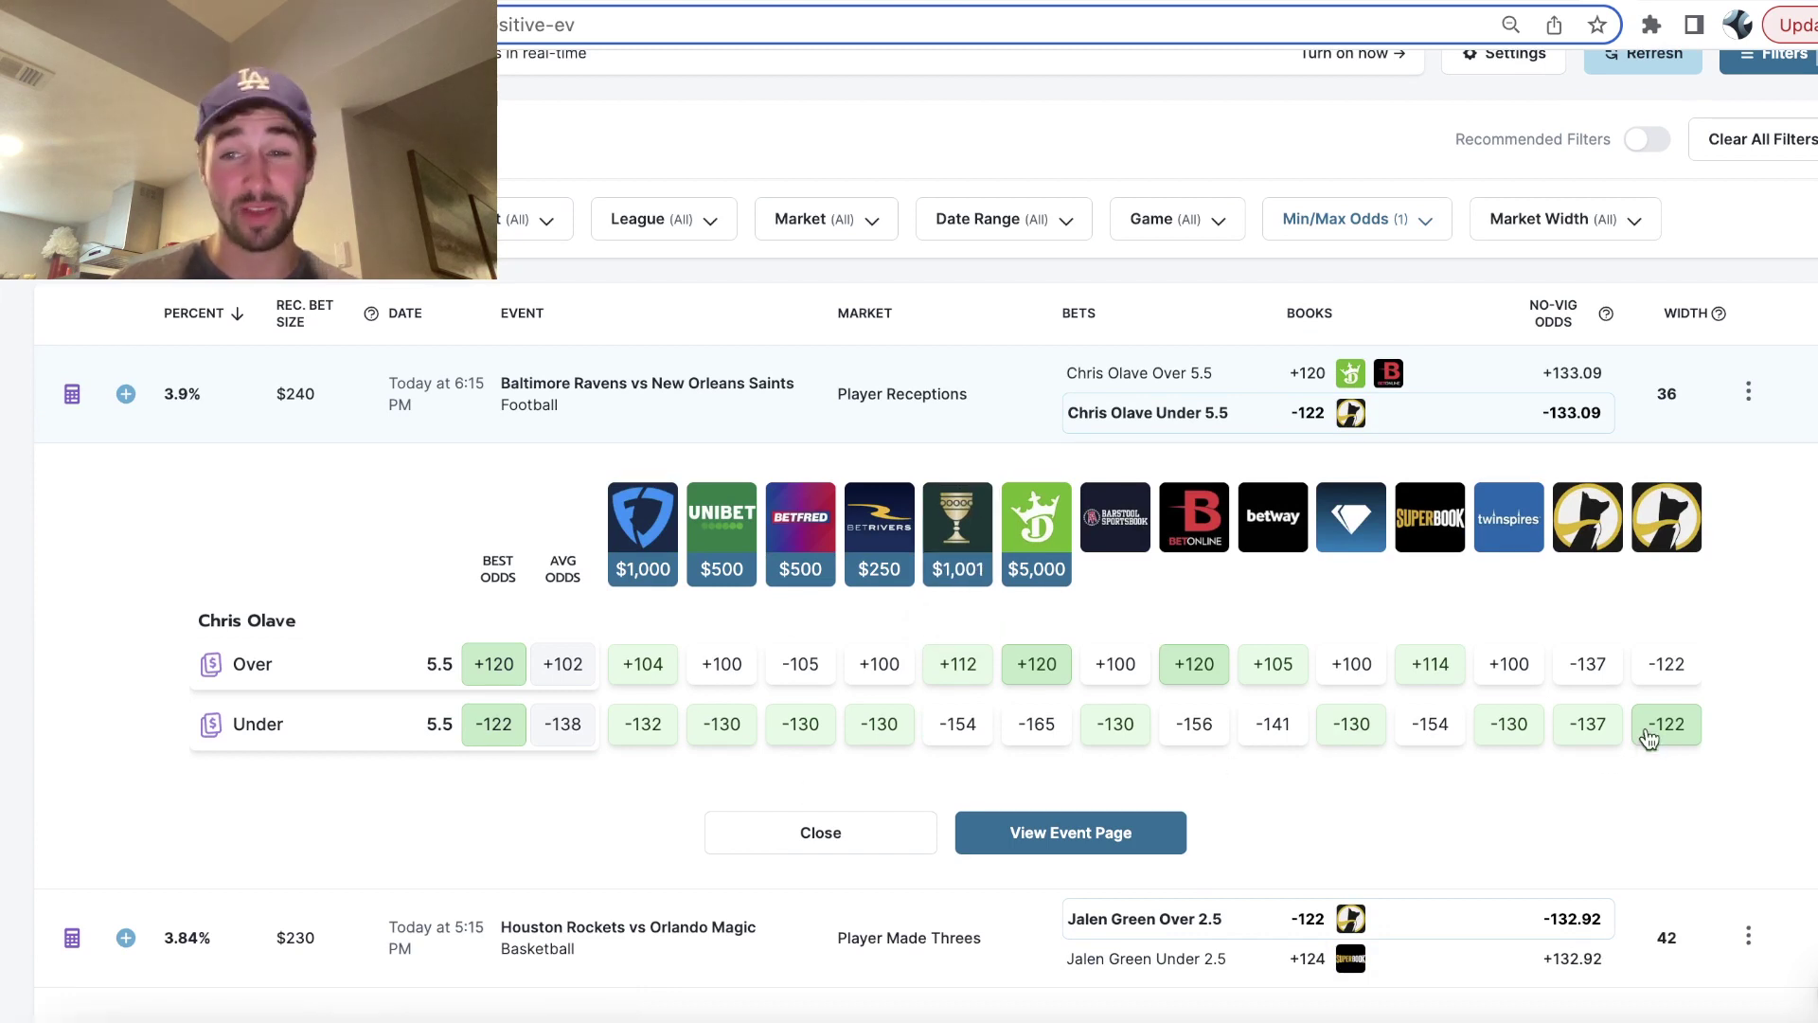
click(1336, 937)
scroll(1335, 693, down, 3)
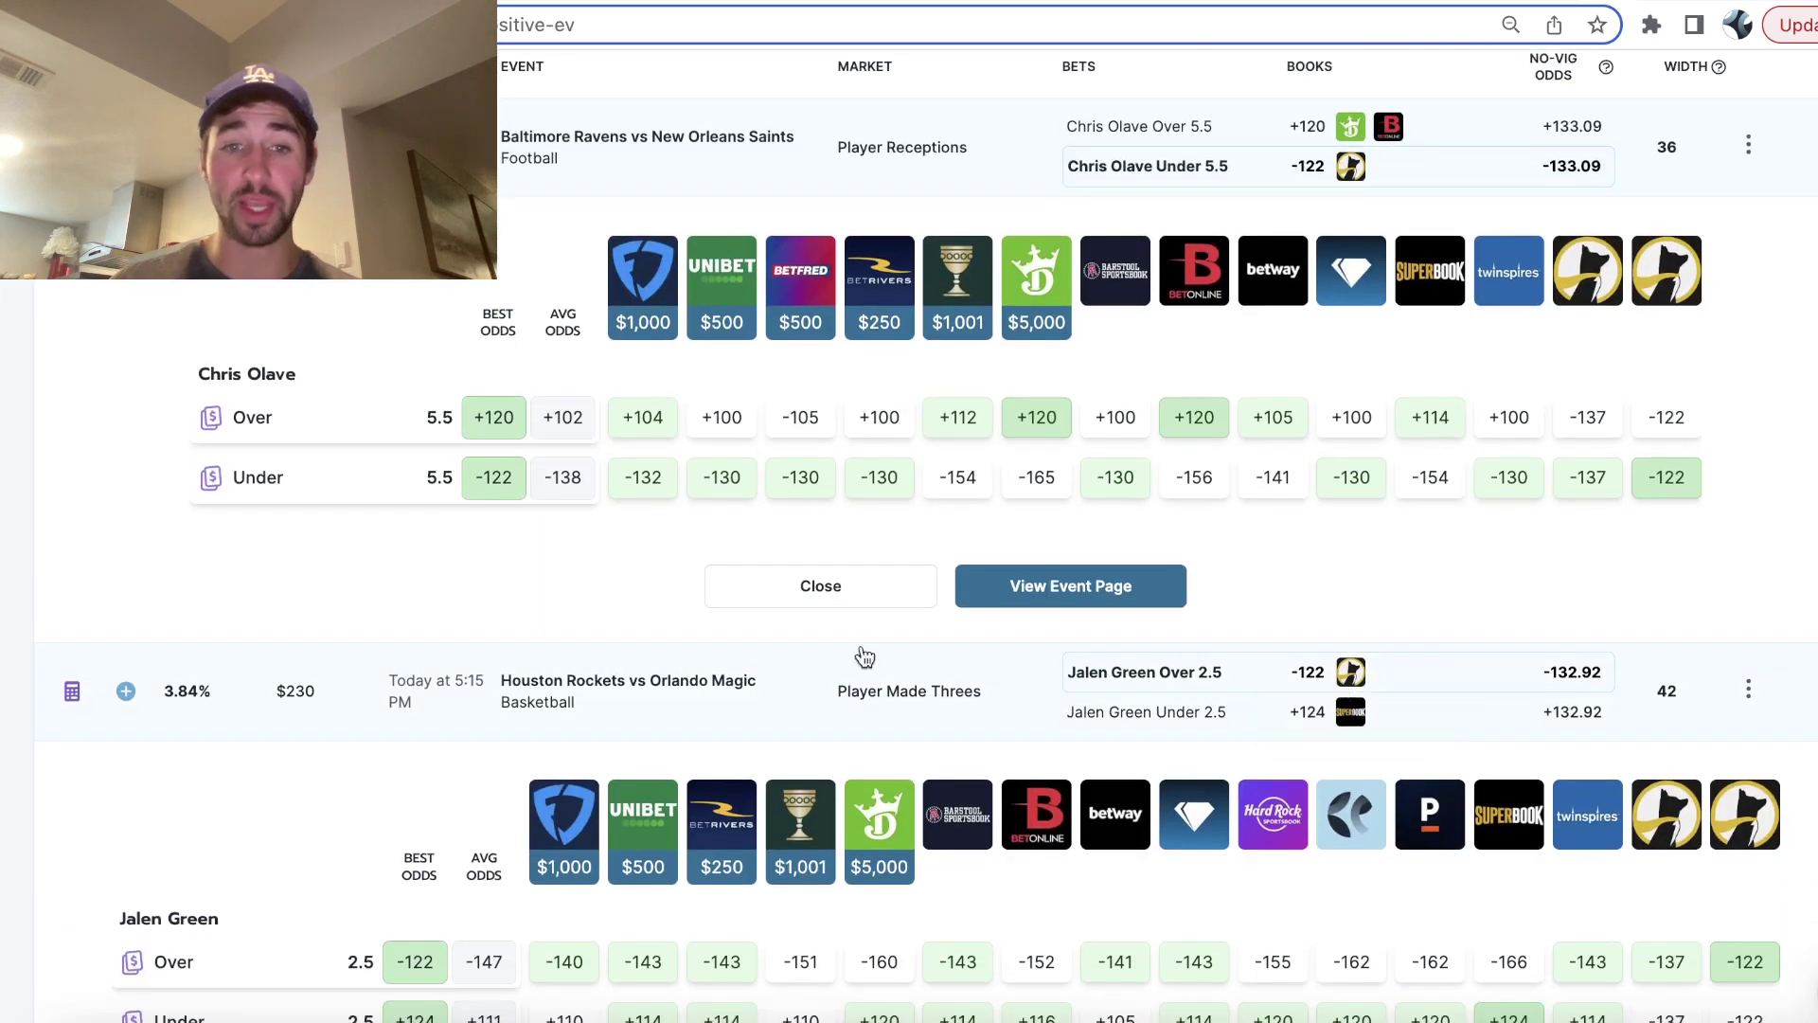
scroll(1487, 587, down, 3)
scroll(1220, 633, down, 2)
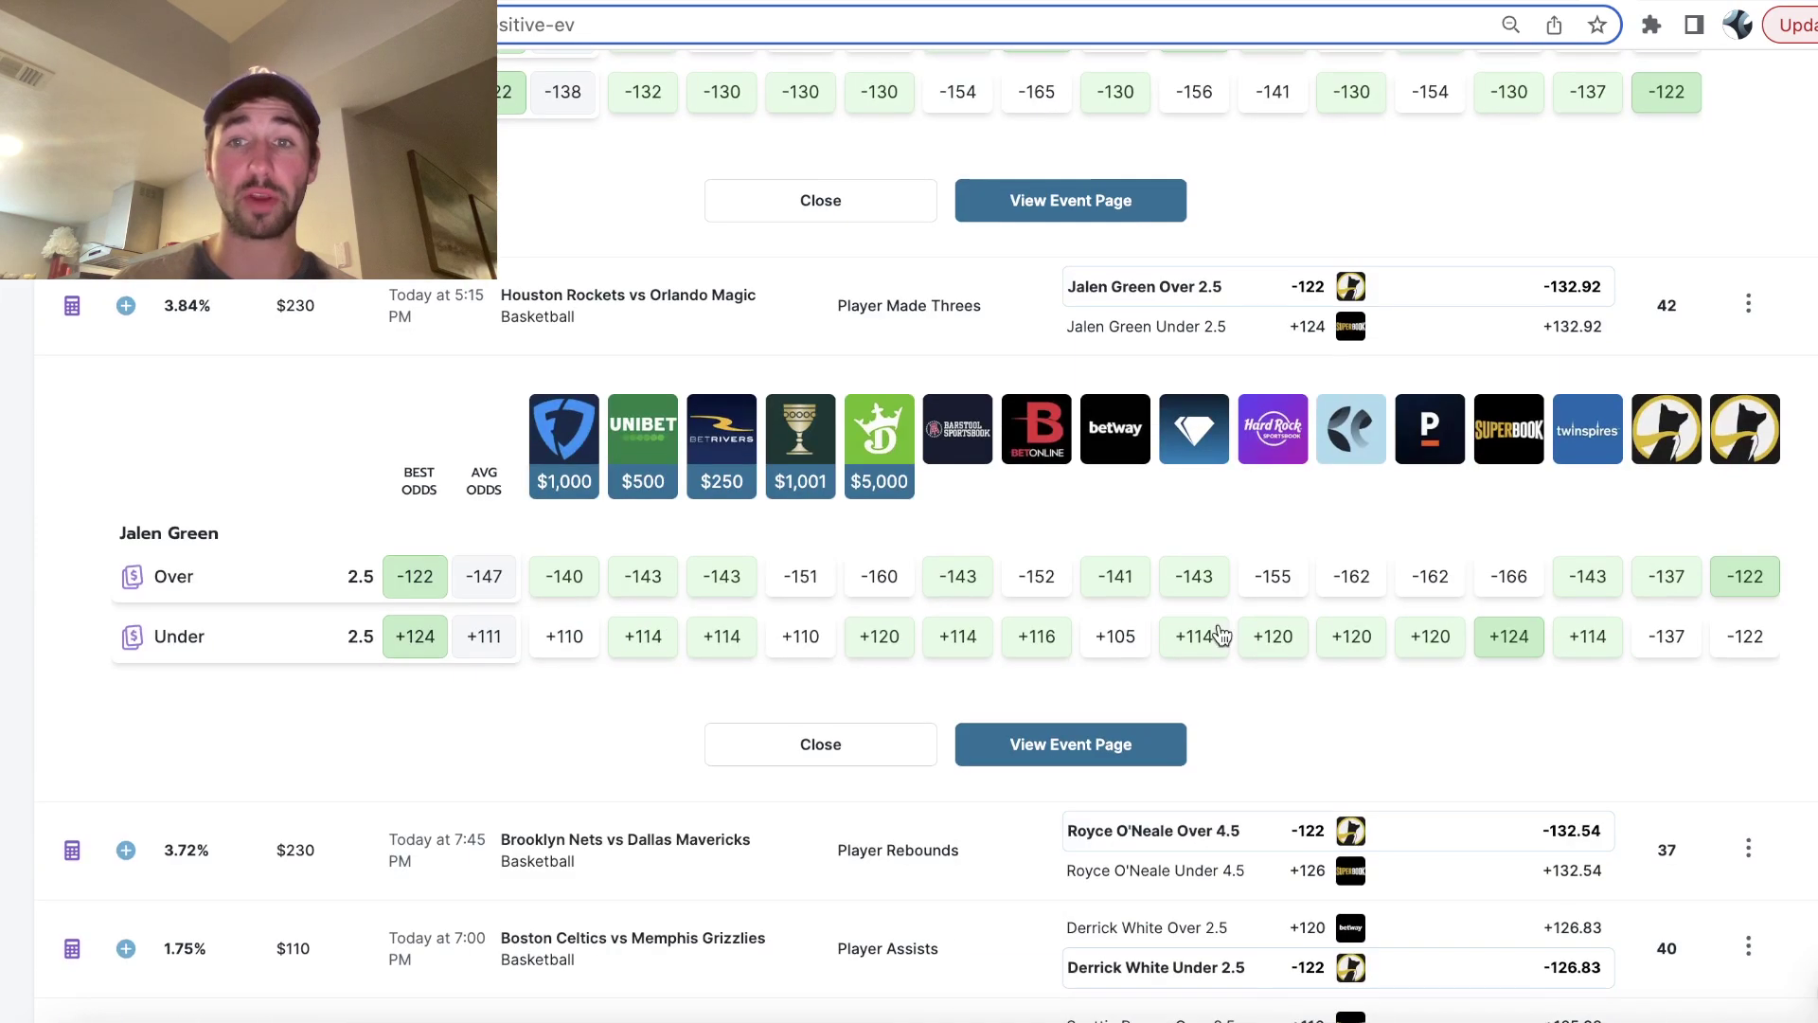
scroll(1219, 646, down, 2)
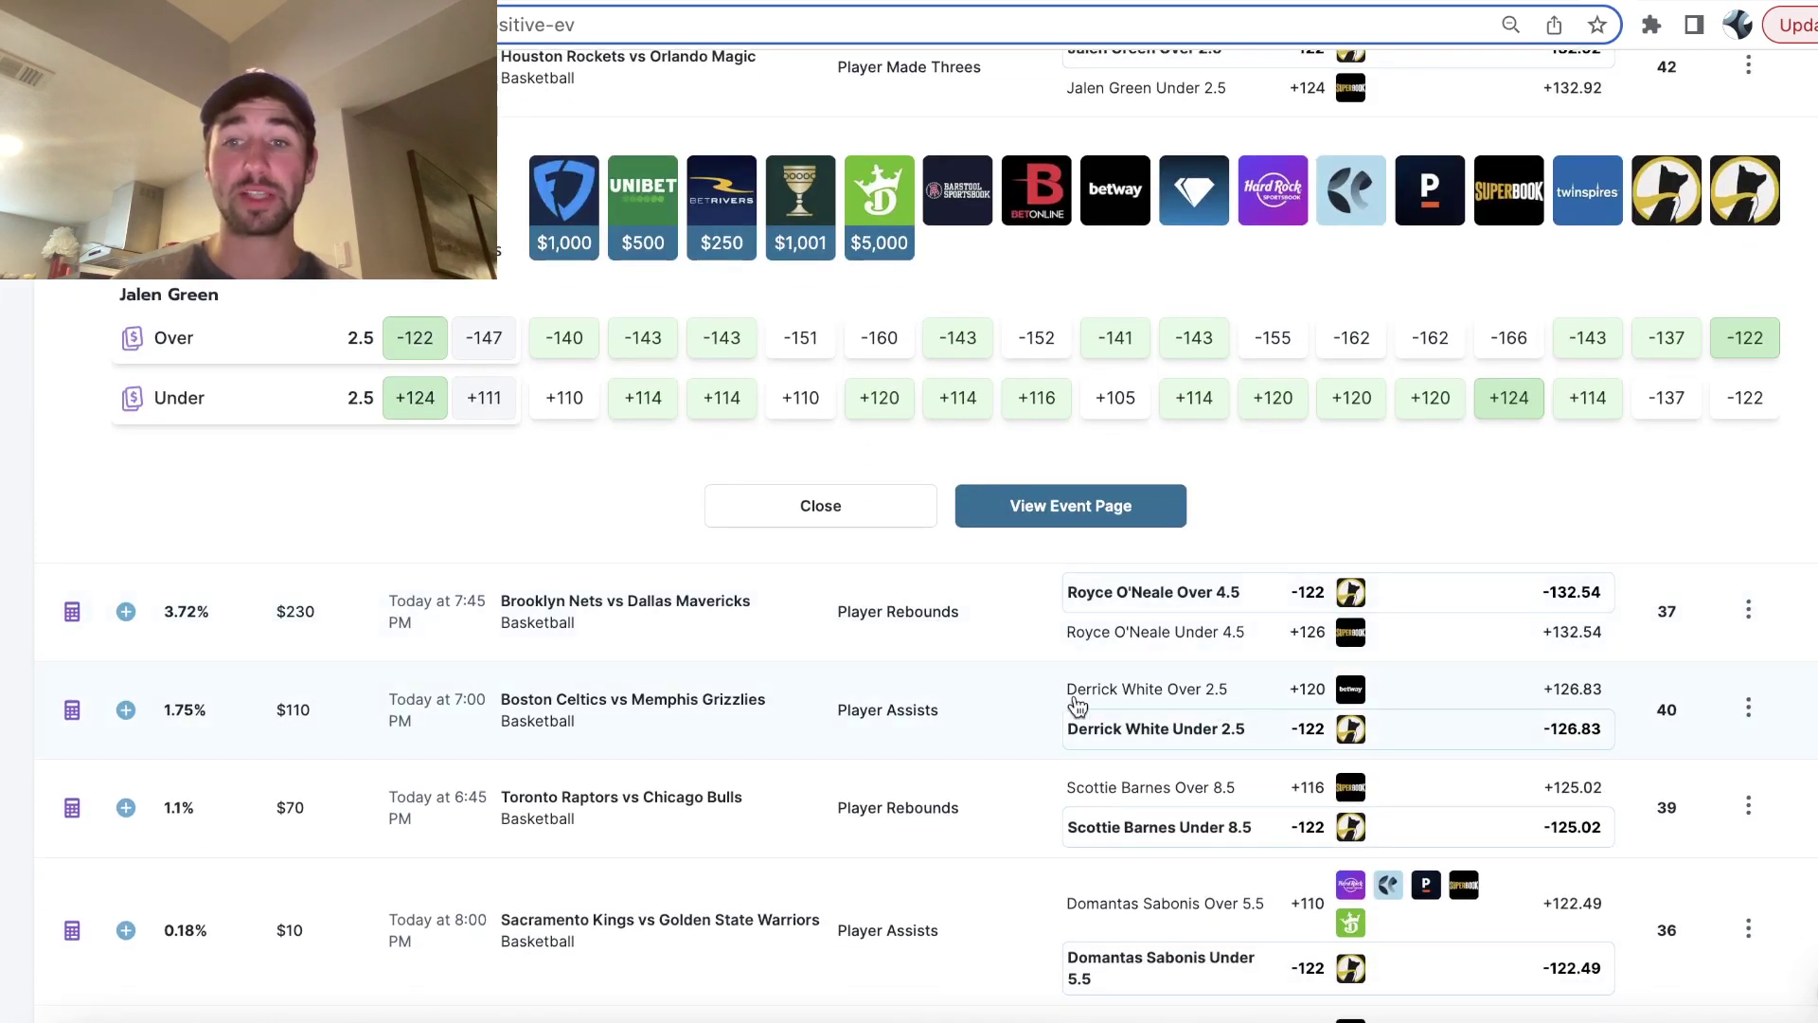
scroll(1050, 708, down, 2)
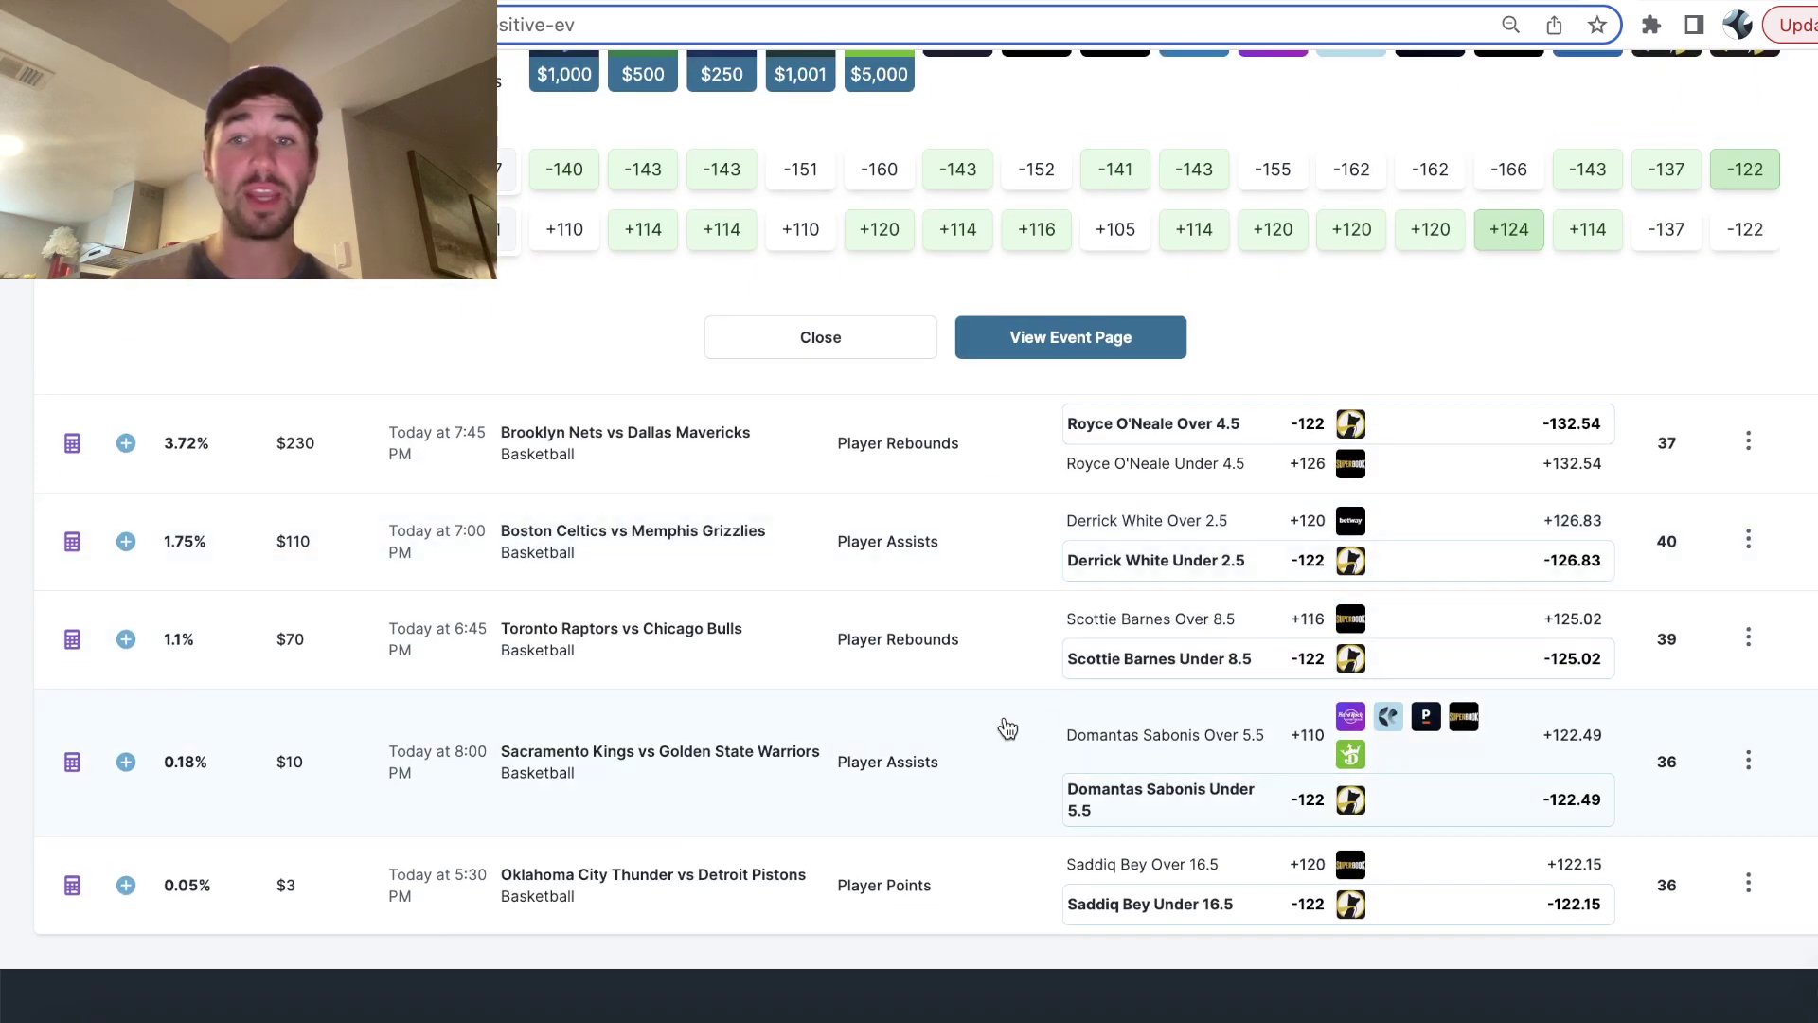
click(989, 540)
scroll(991, 541, down, 1)
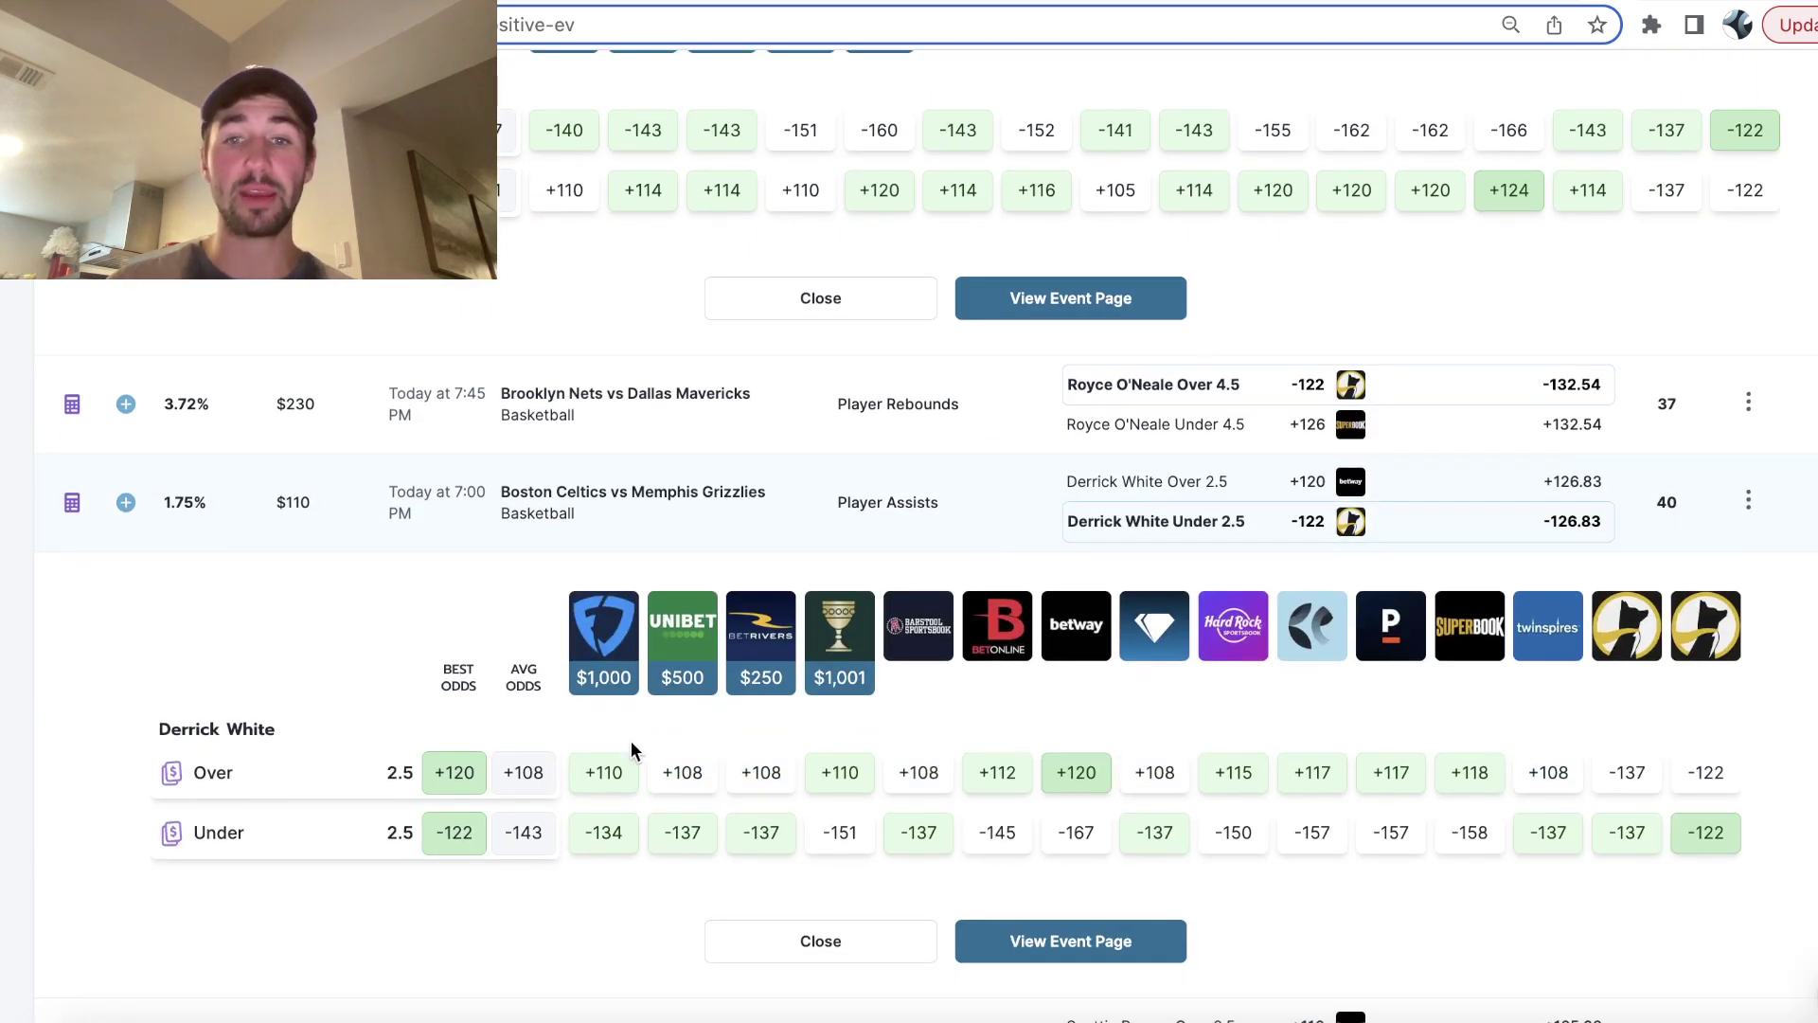
scroll(639, 743, down, 2)
scroll(853, 739, down, 2)
scroll(972, 736, down, 2)
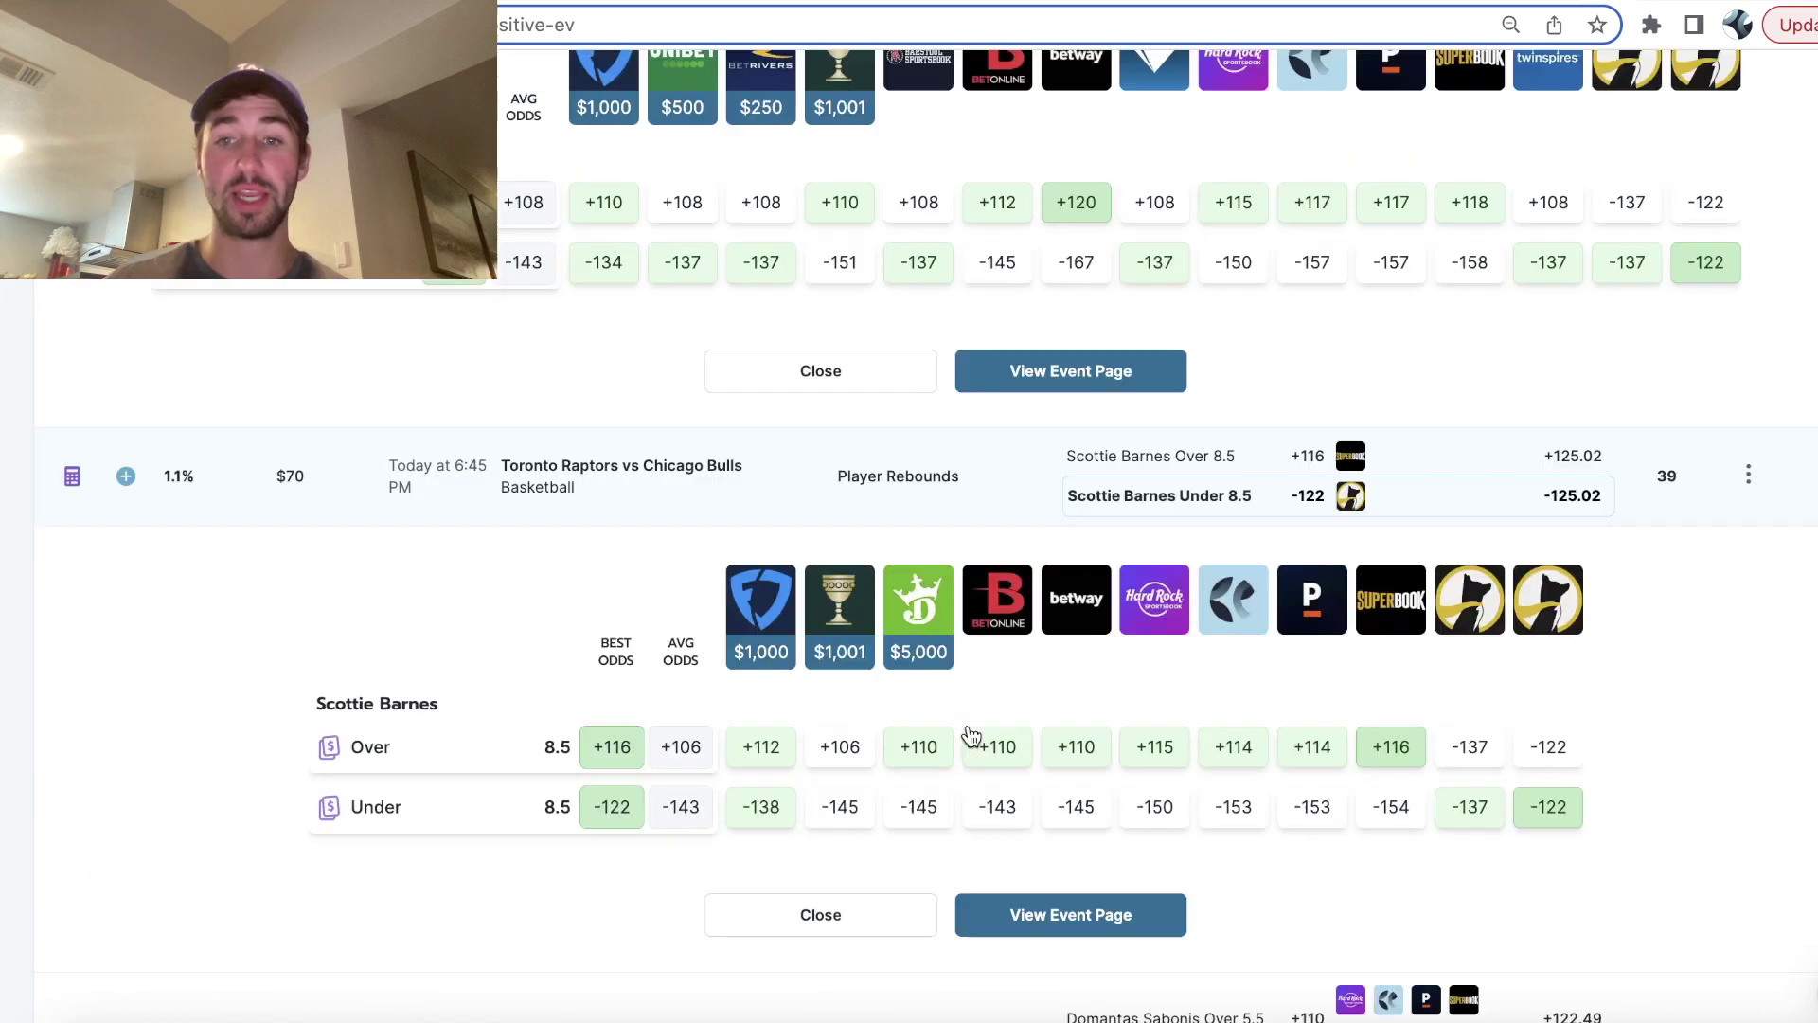
scroll(972, 737, down, 1)
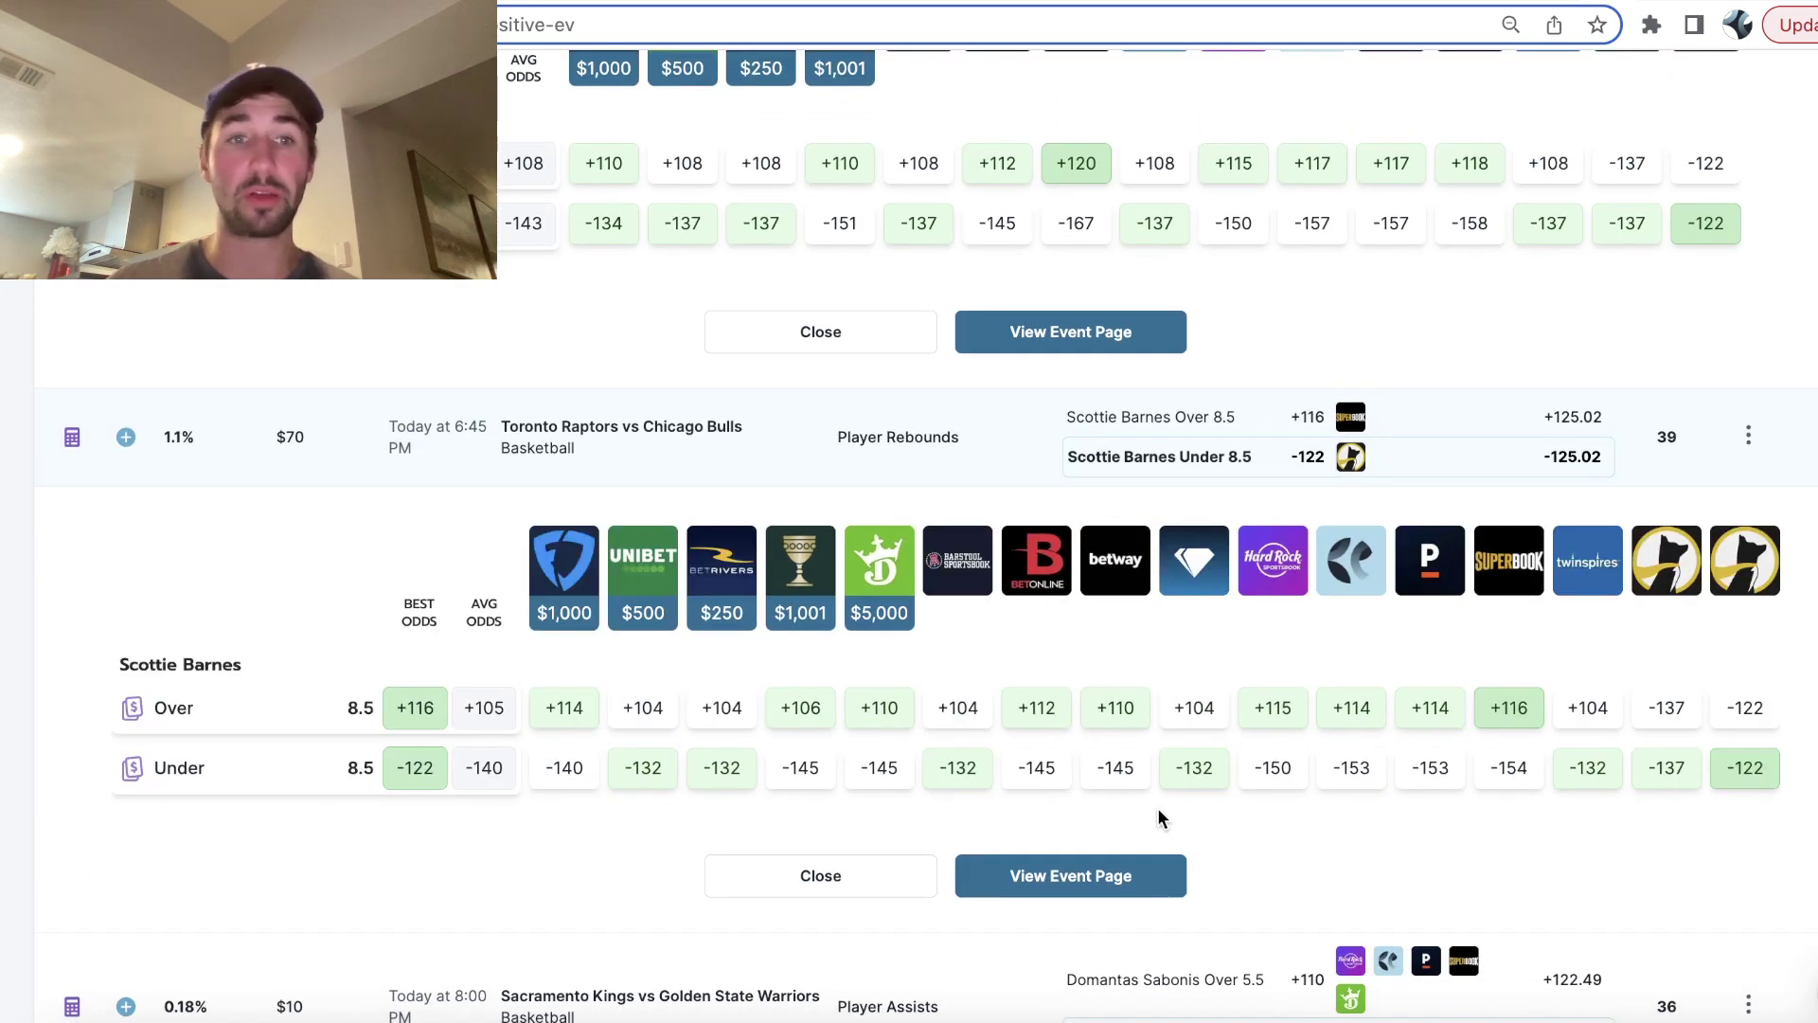
scroll(1159, 807, up, 3)
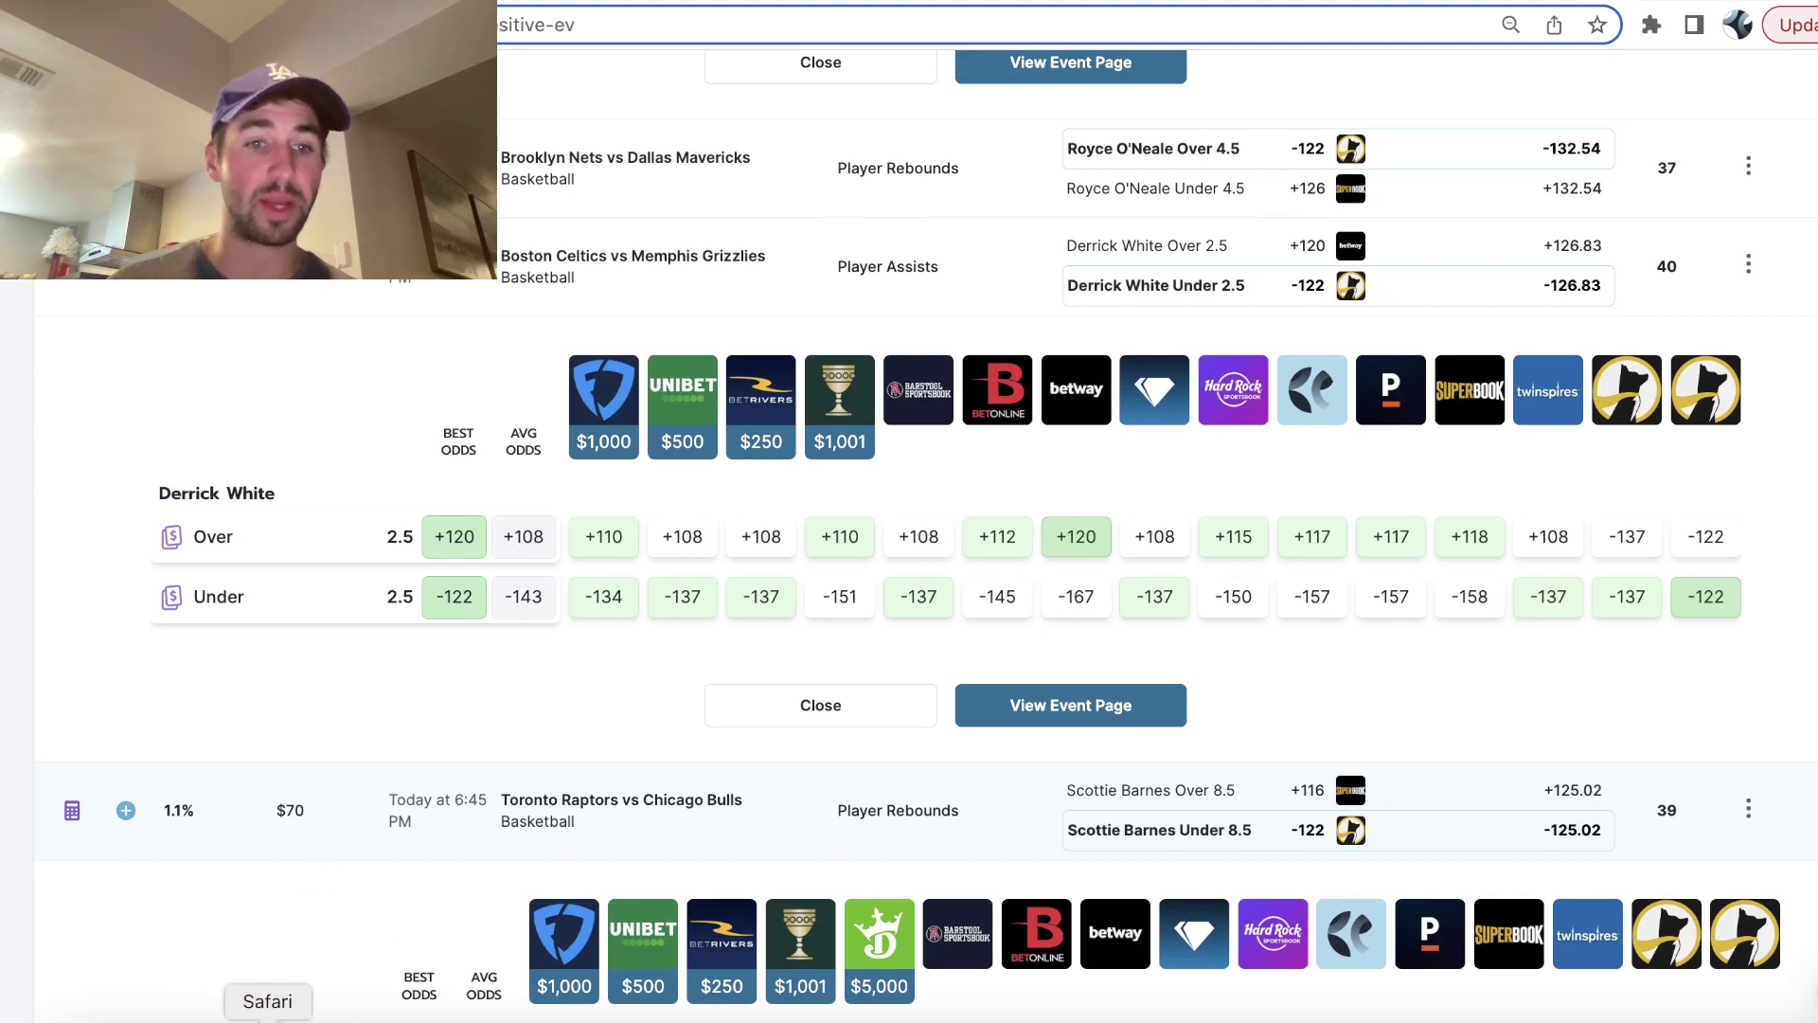
- Remove the existing picks, including Devin Duvernay and Gabe Davis, from the Underdog entry
click(268, 1012)
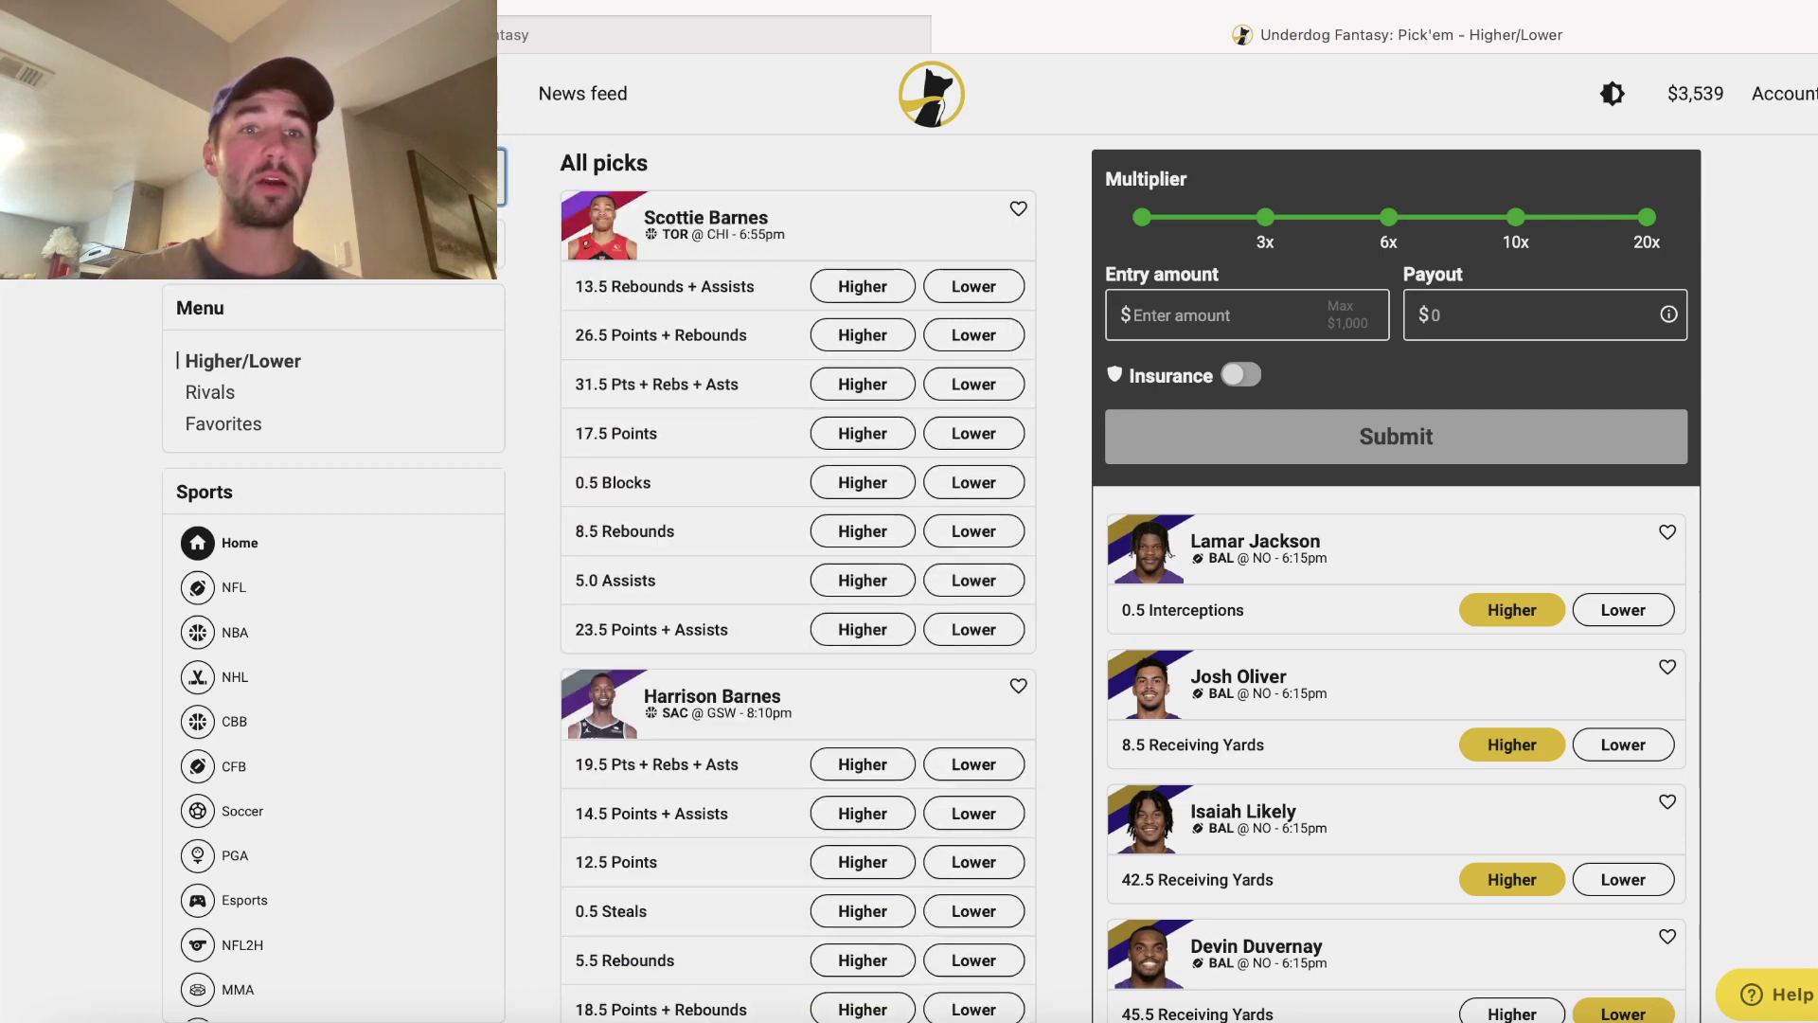
click(972, 531)
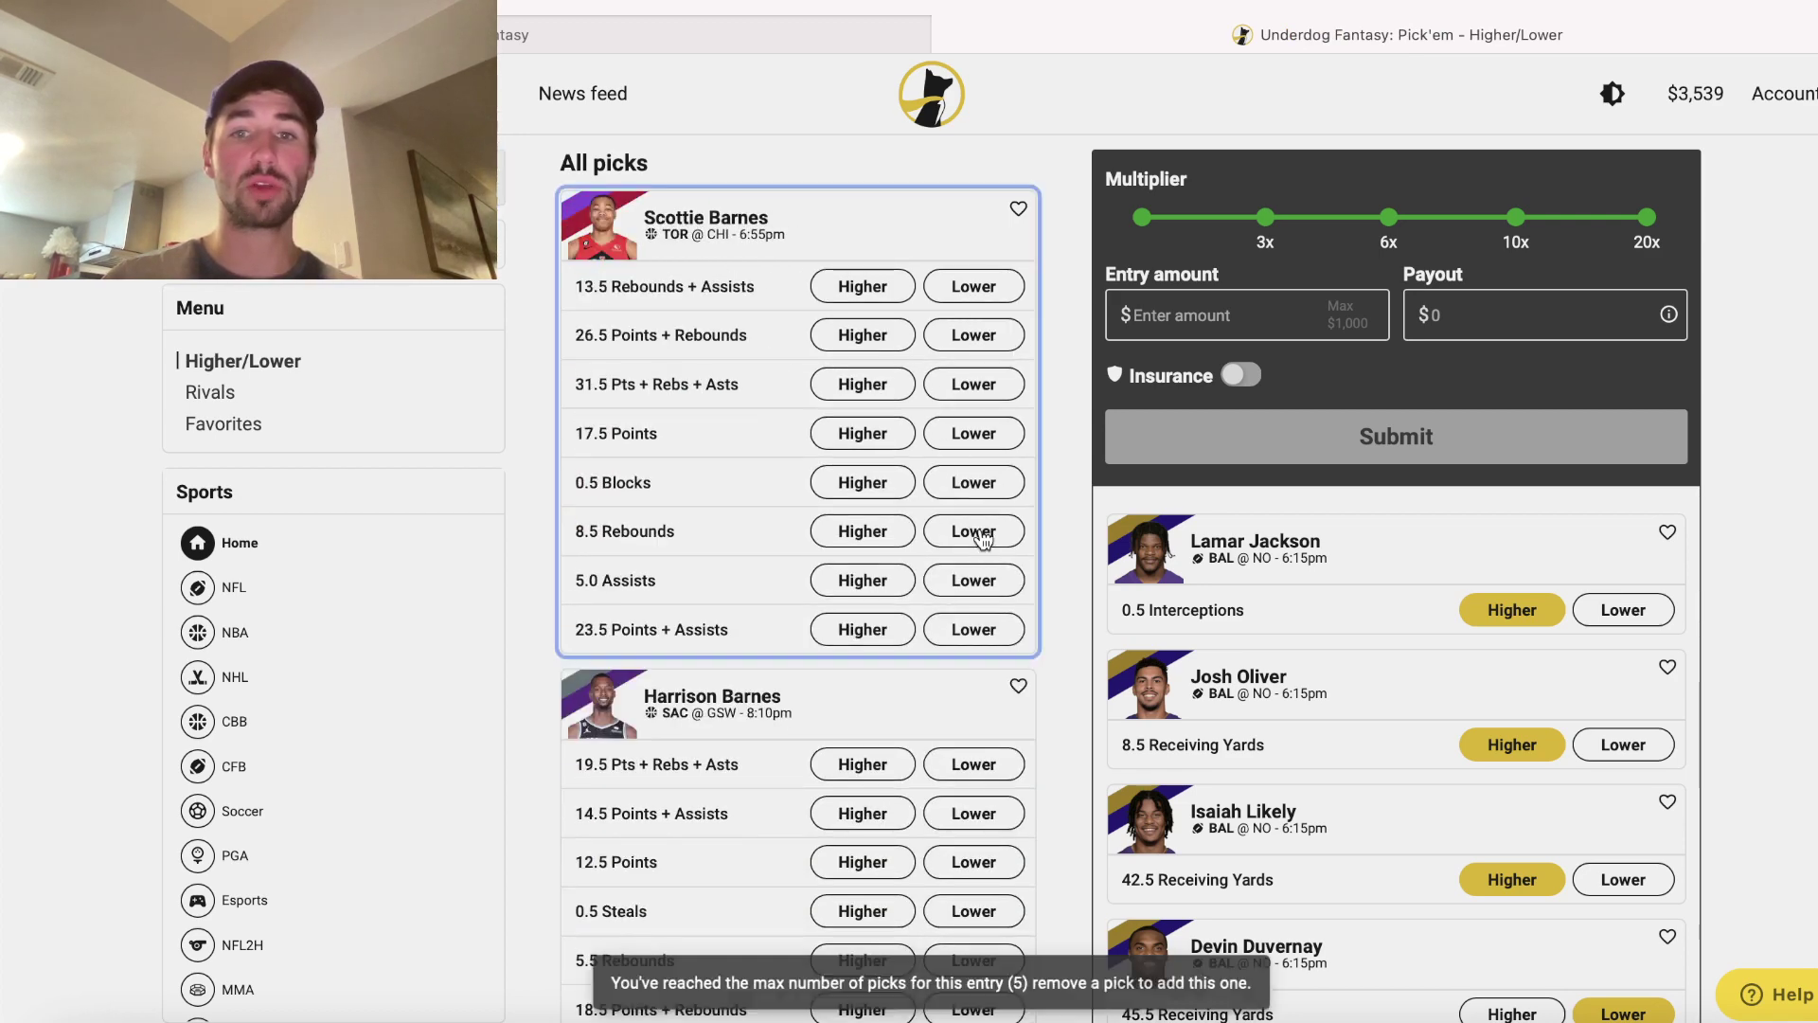
click(1511, 609)
click(1513, 609)
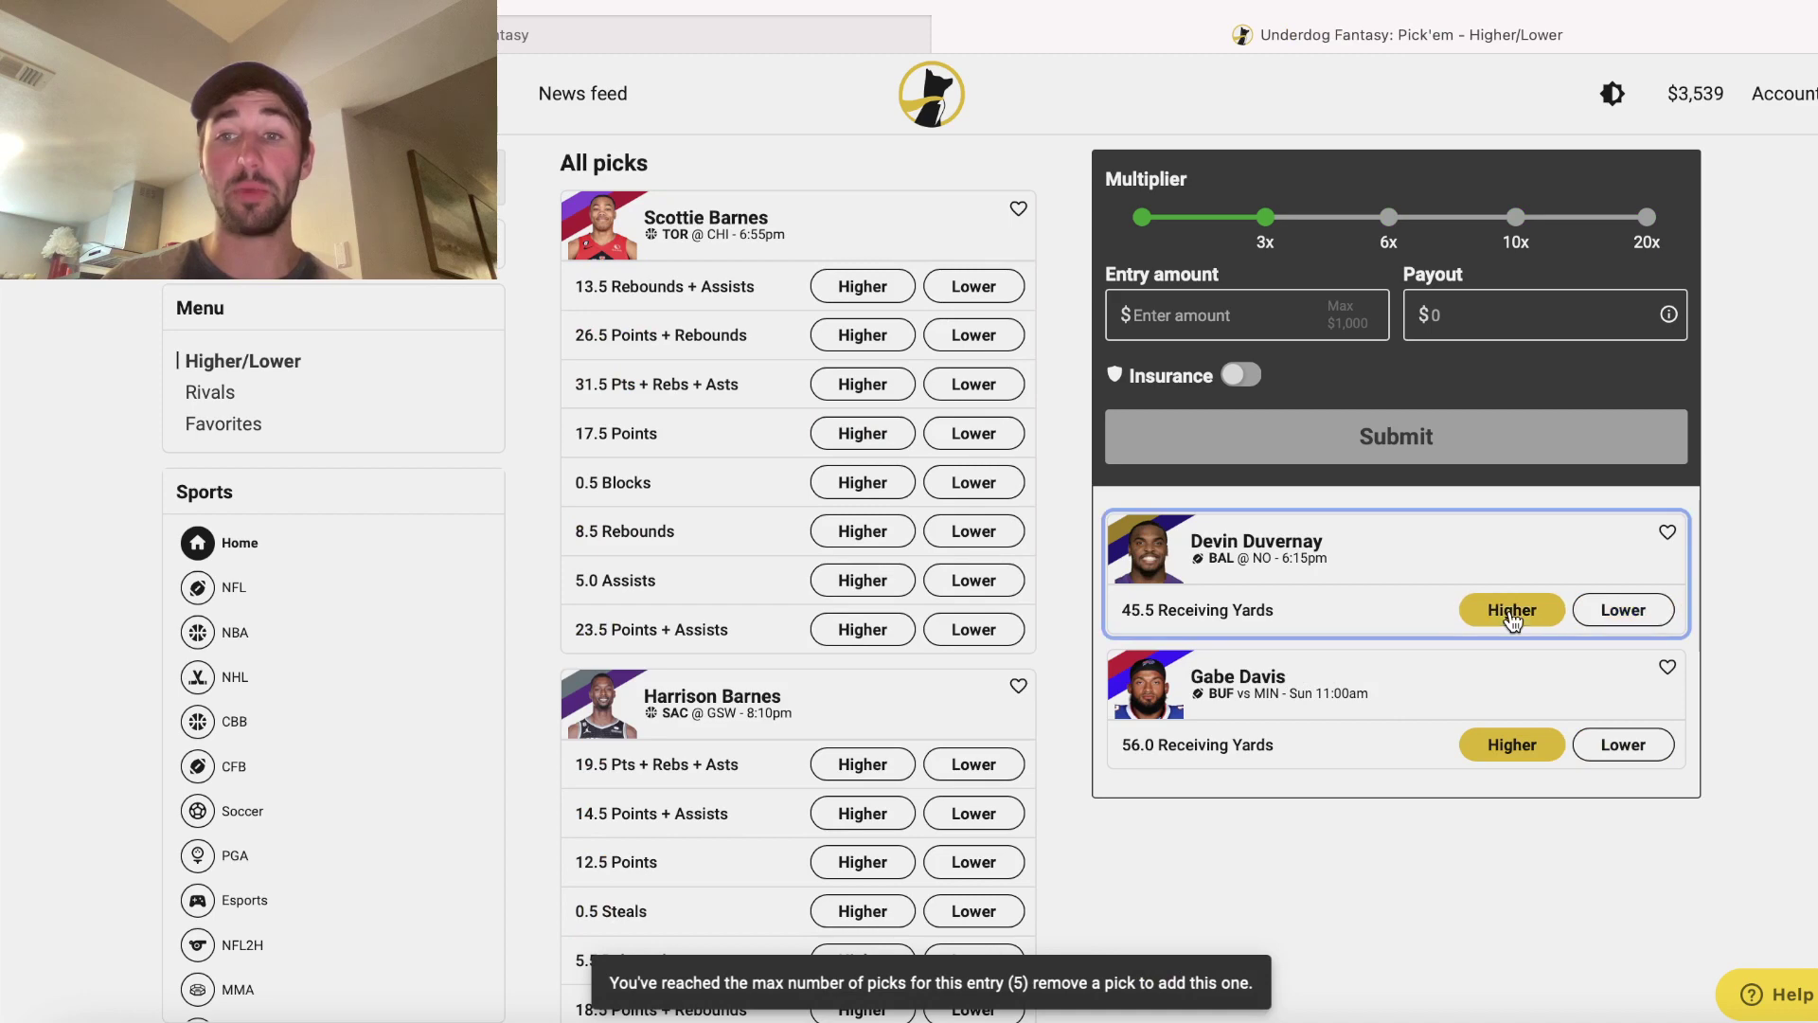
click(1534, 627)
click(1535, 621)
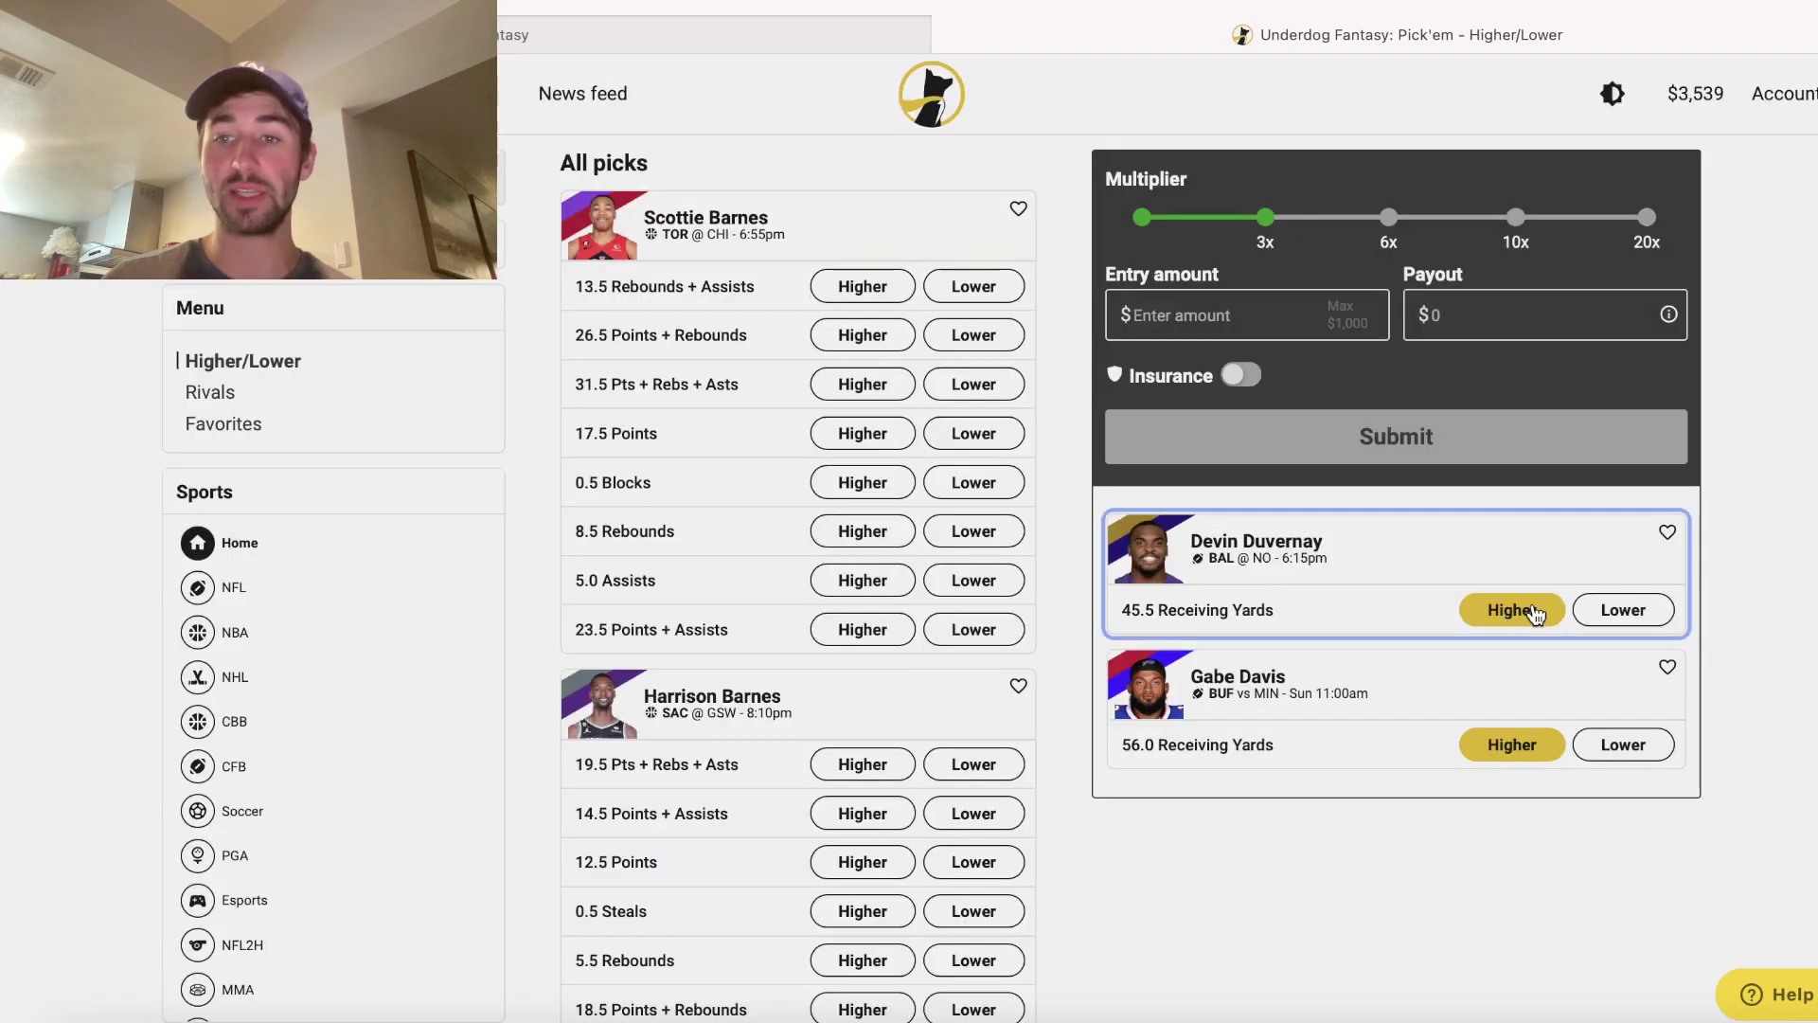
click(1534, 622)
- Add Scottie Barnes Lower on 8.5 rebounds and close his player card
click(1035, 543)
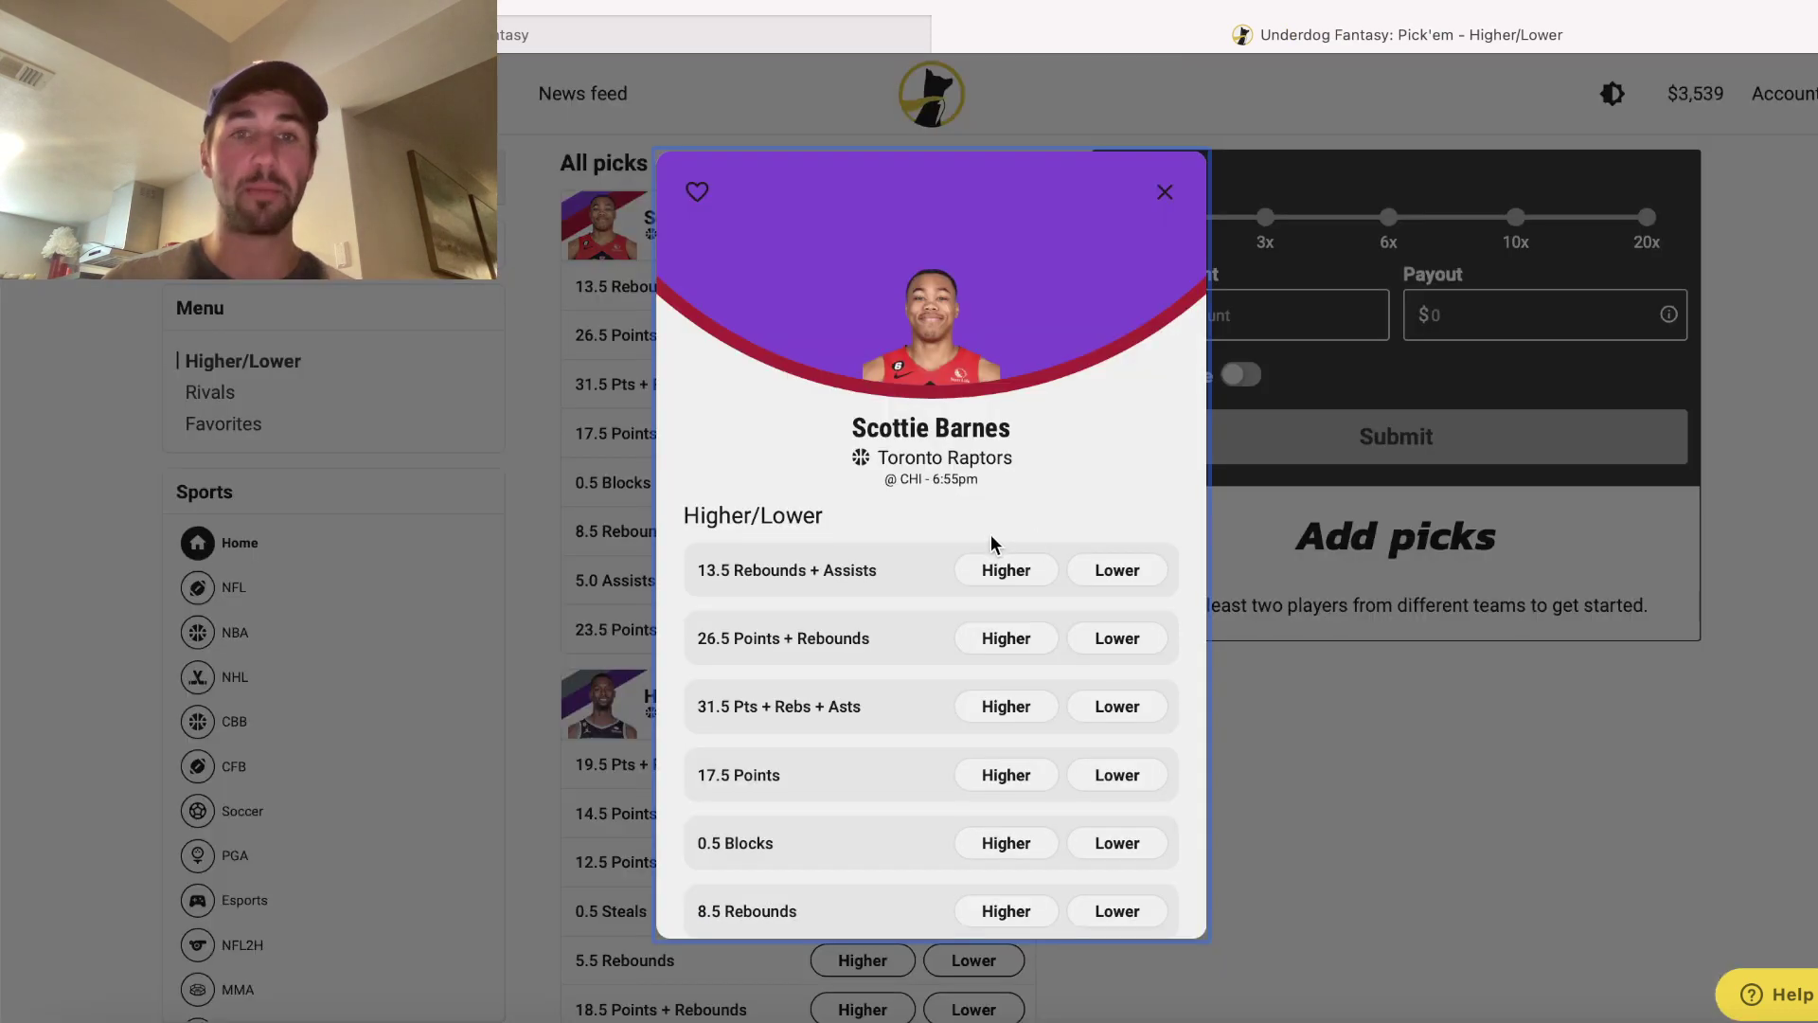
click(1118, 910)
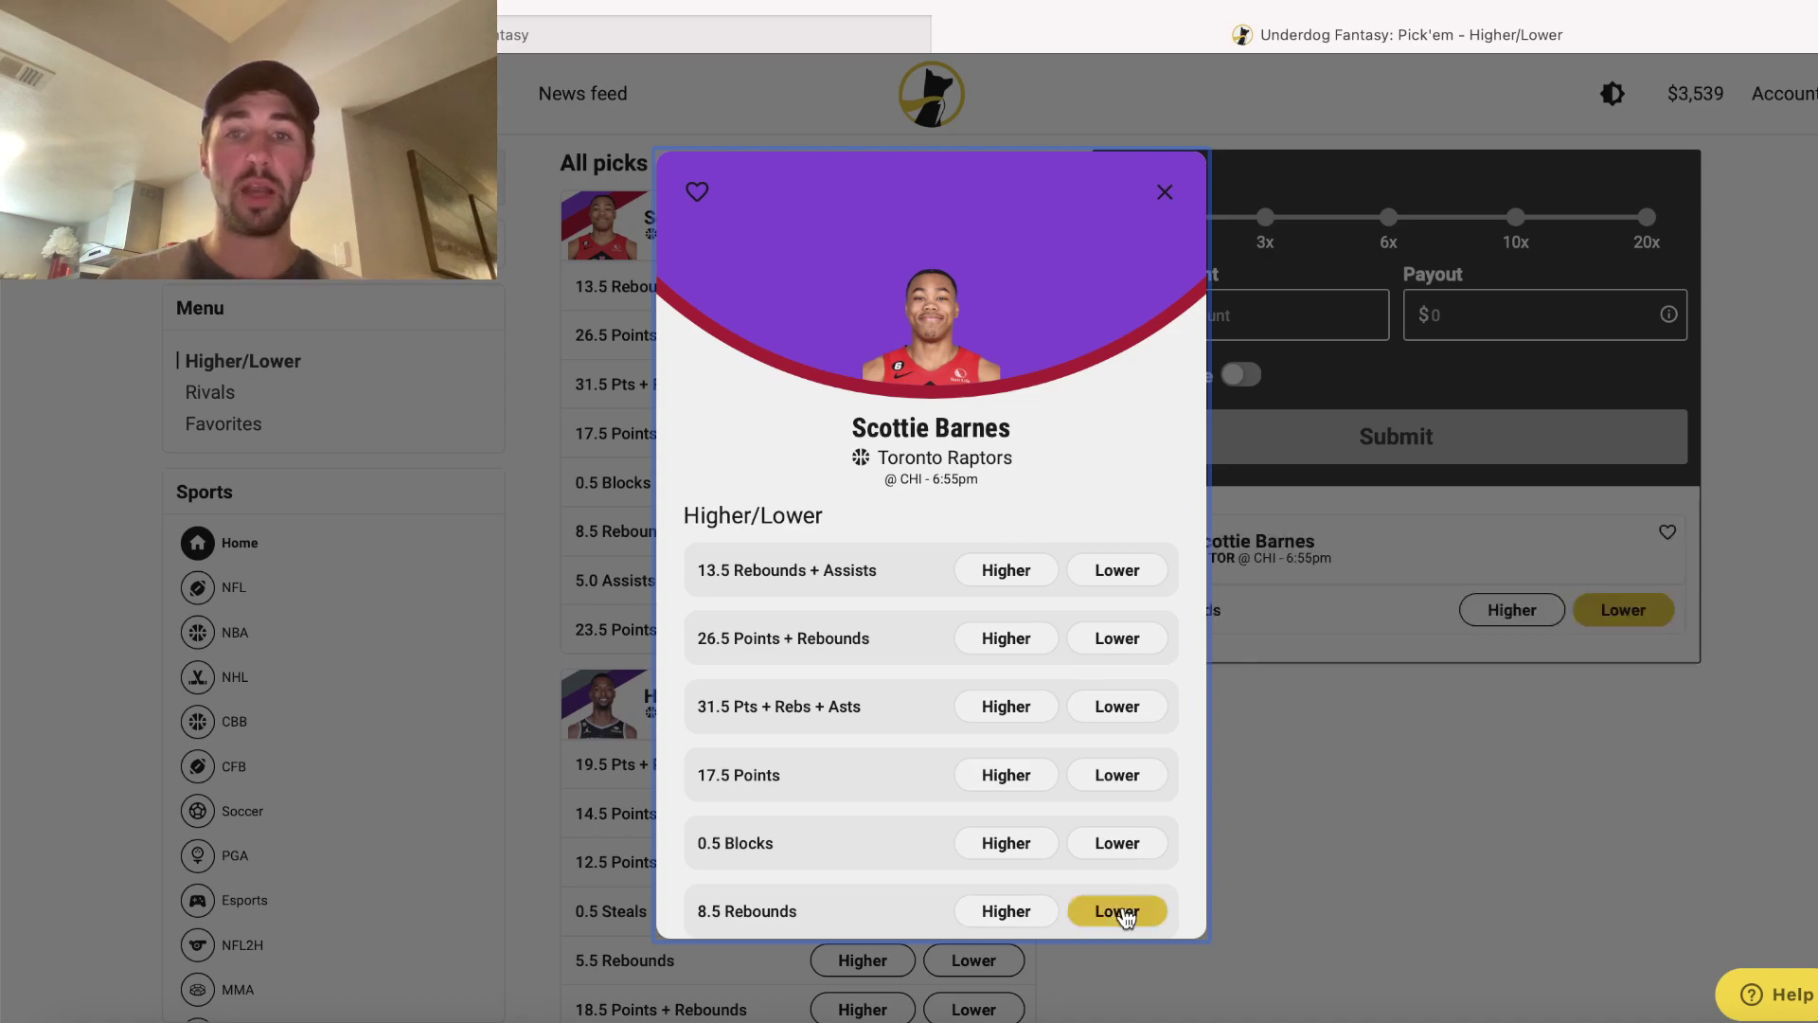
key(Escape)
- Back in OddsJam, recheck Scottie Barnes' rebounds and refresh the positive-EV table
key(ctrl+Tab)
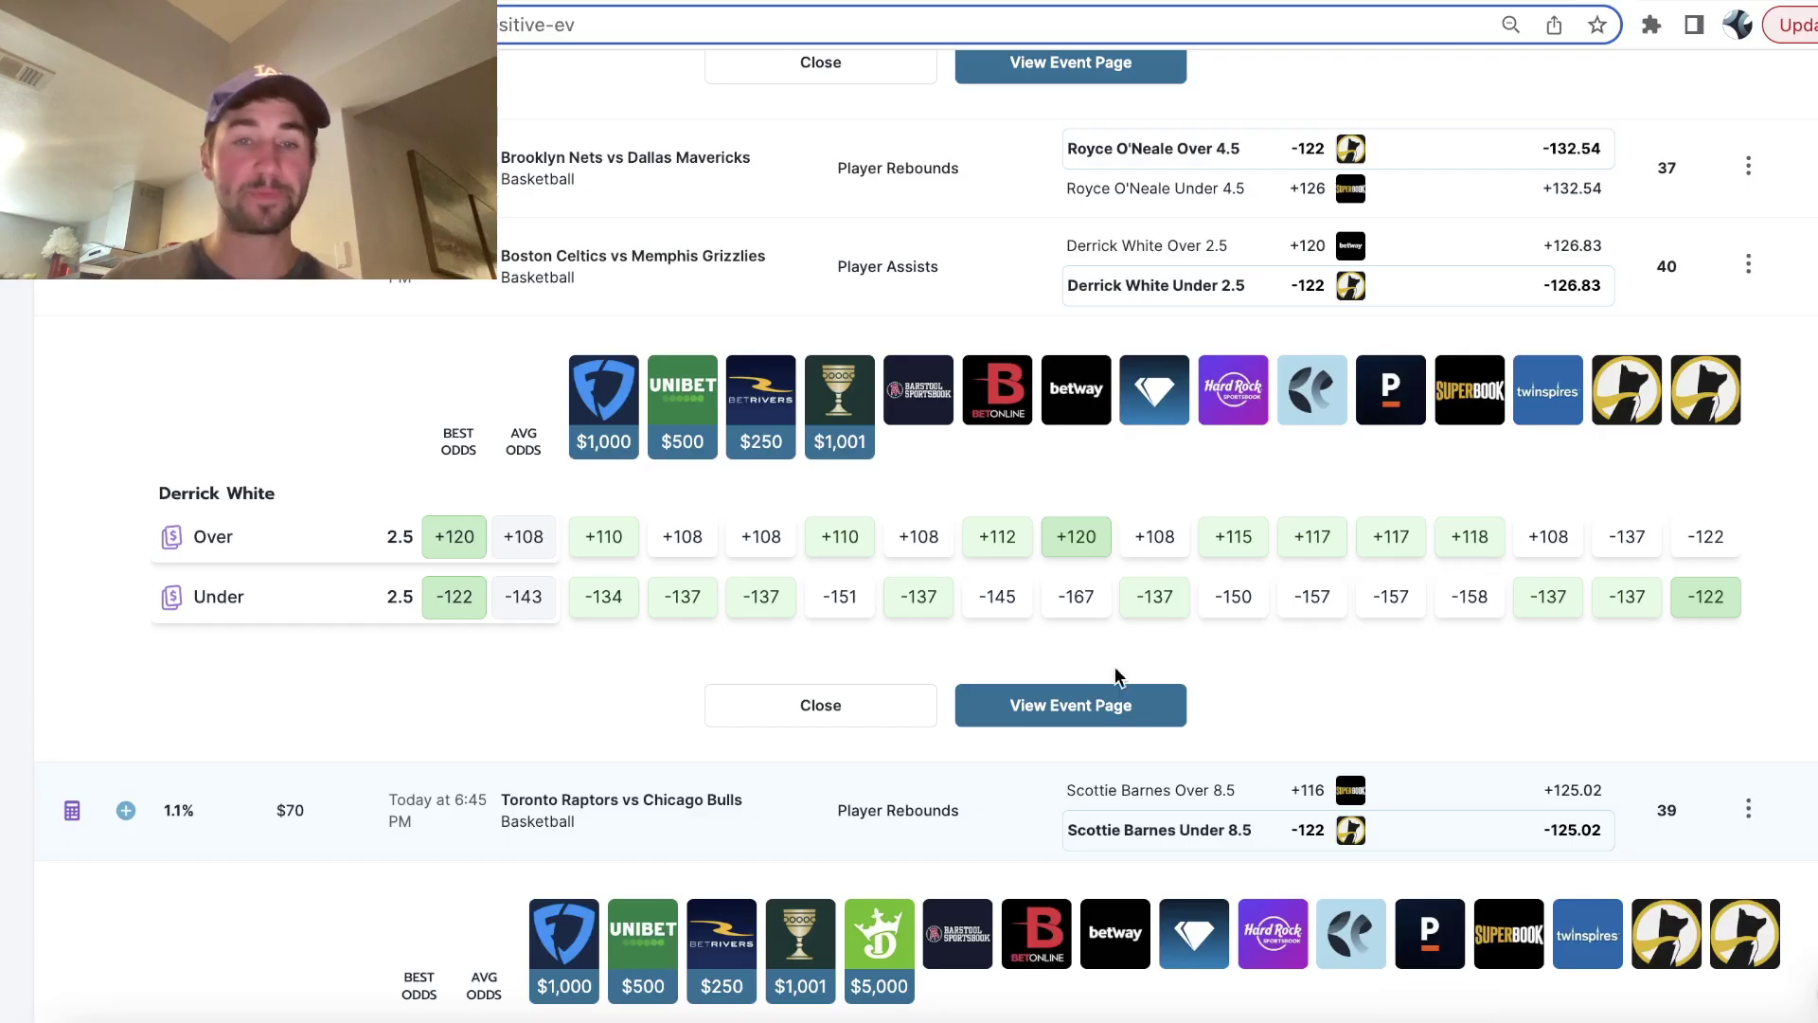
scroll(1061, 796, down, 3)
scroll(1060, 796, down, 2)
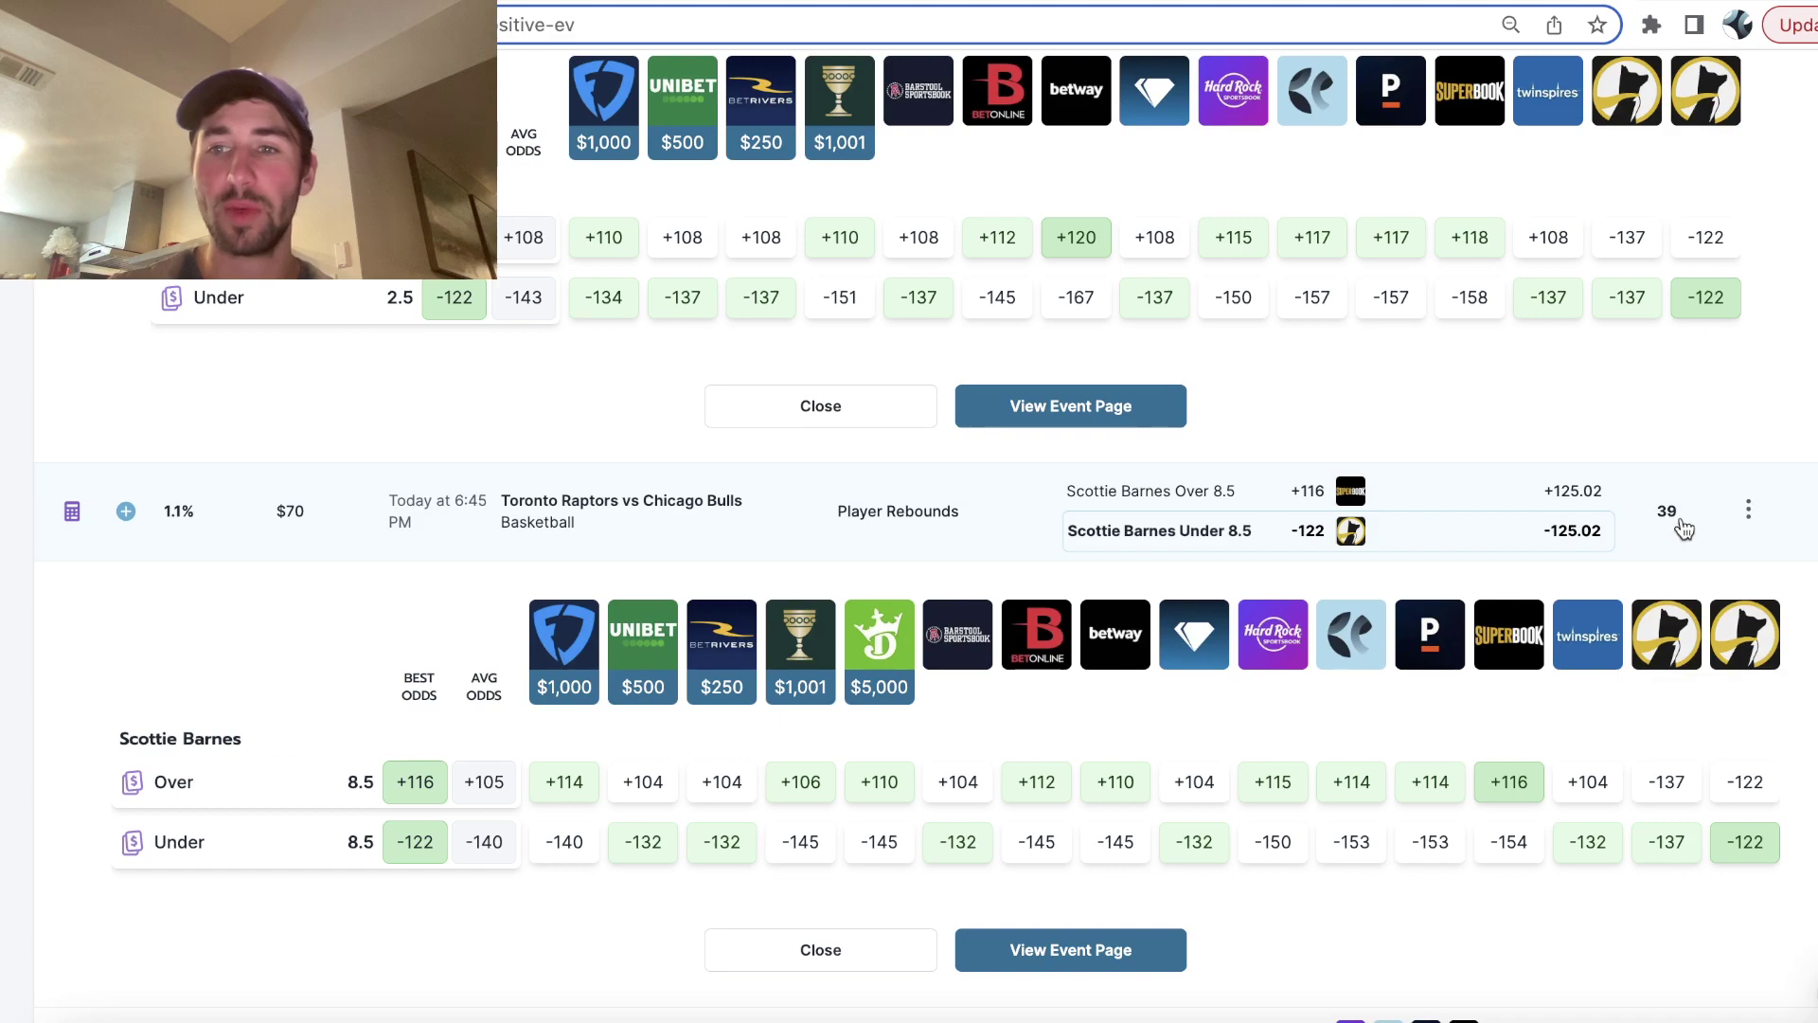
scroll(1703, 615, down, 2)
scroll(1703, 615, up, 5)
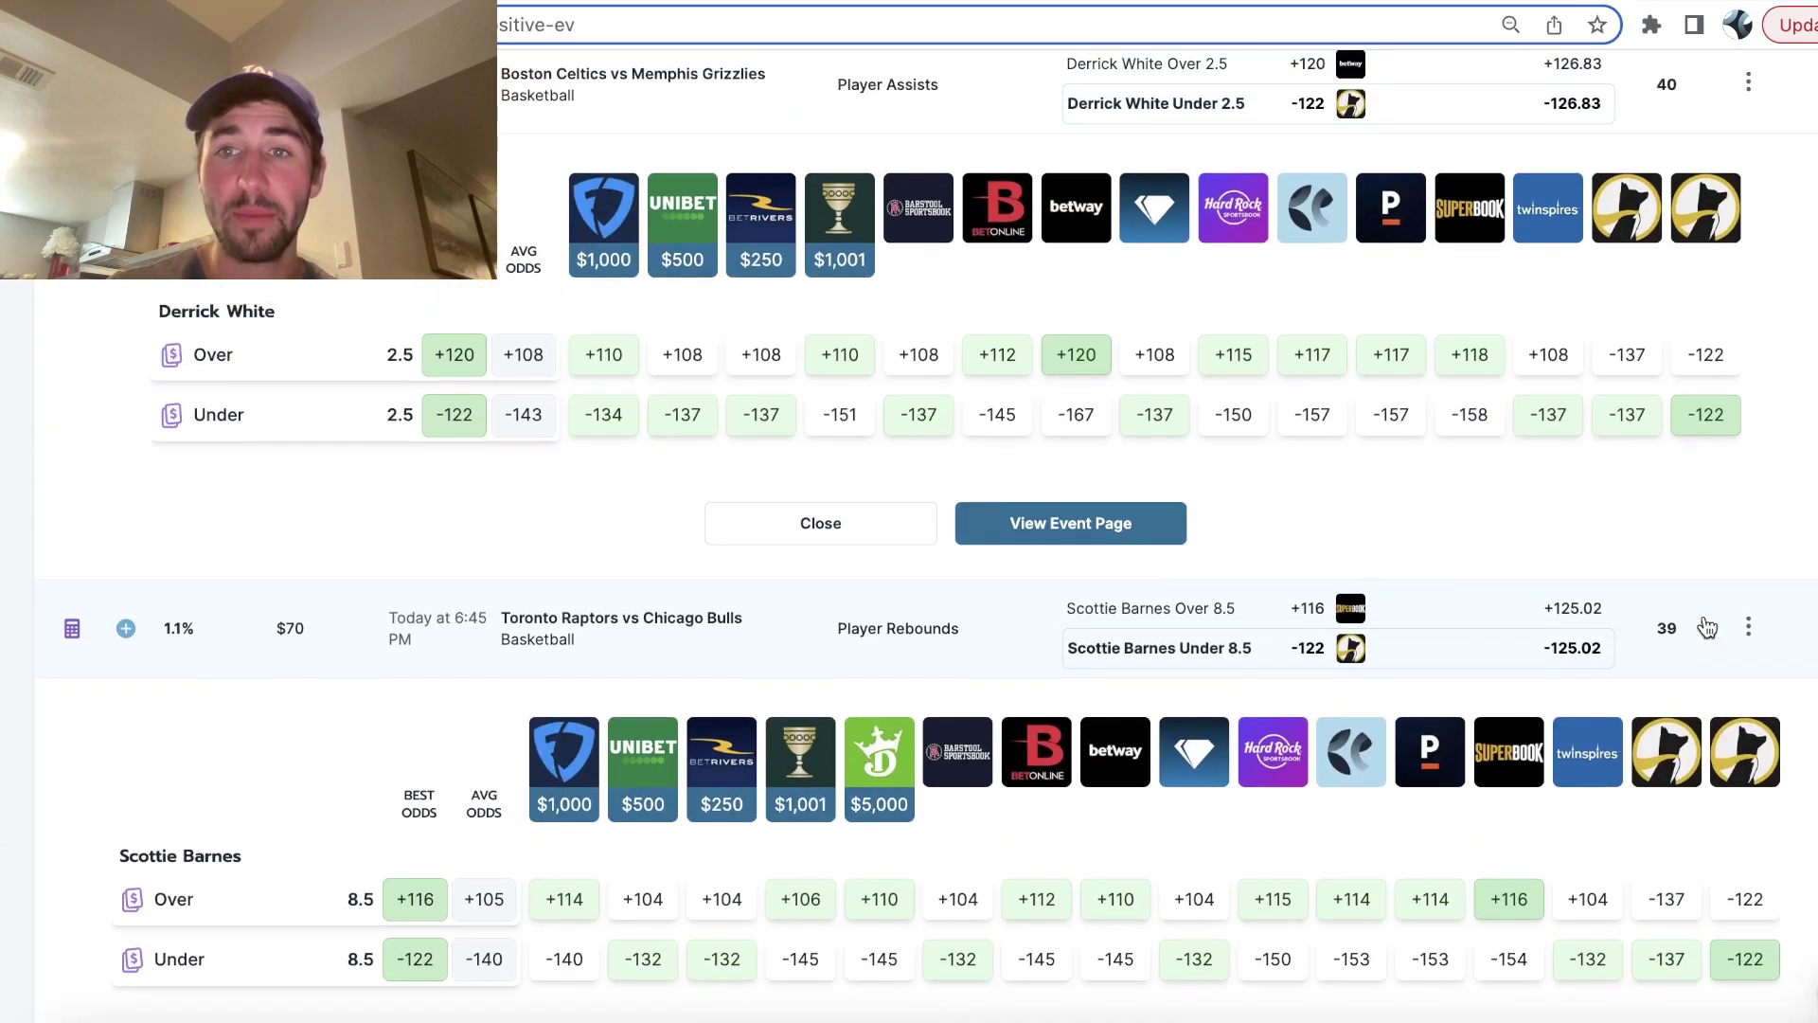
scroll(1704, 615, up, 8)
click(1649, 587)
scroll(1629, 561, down, 5)
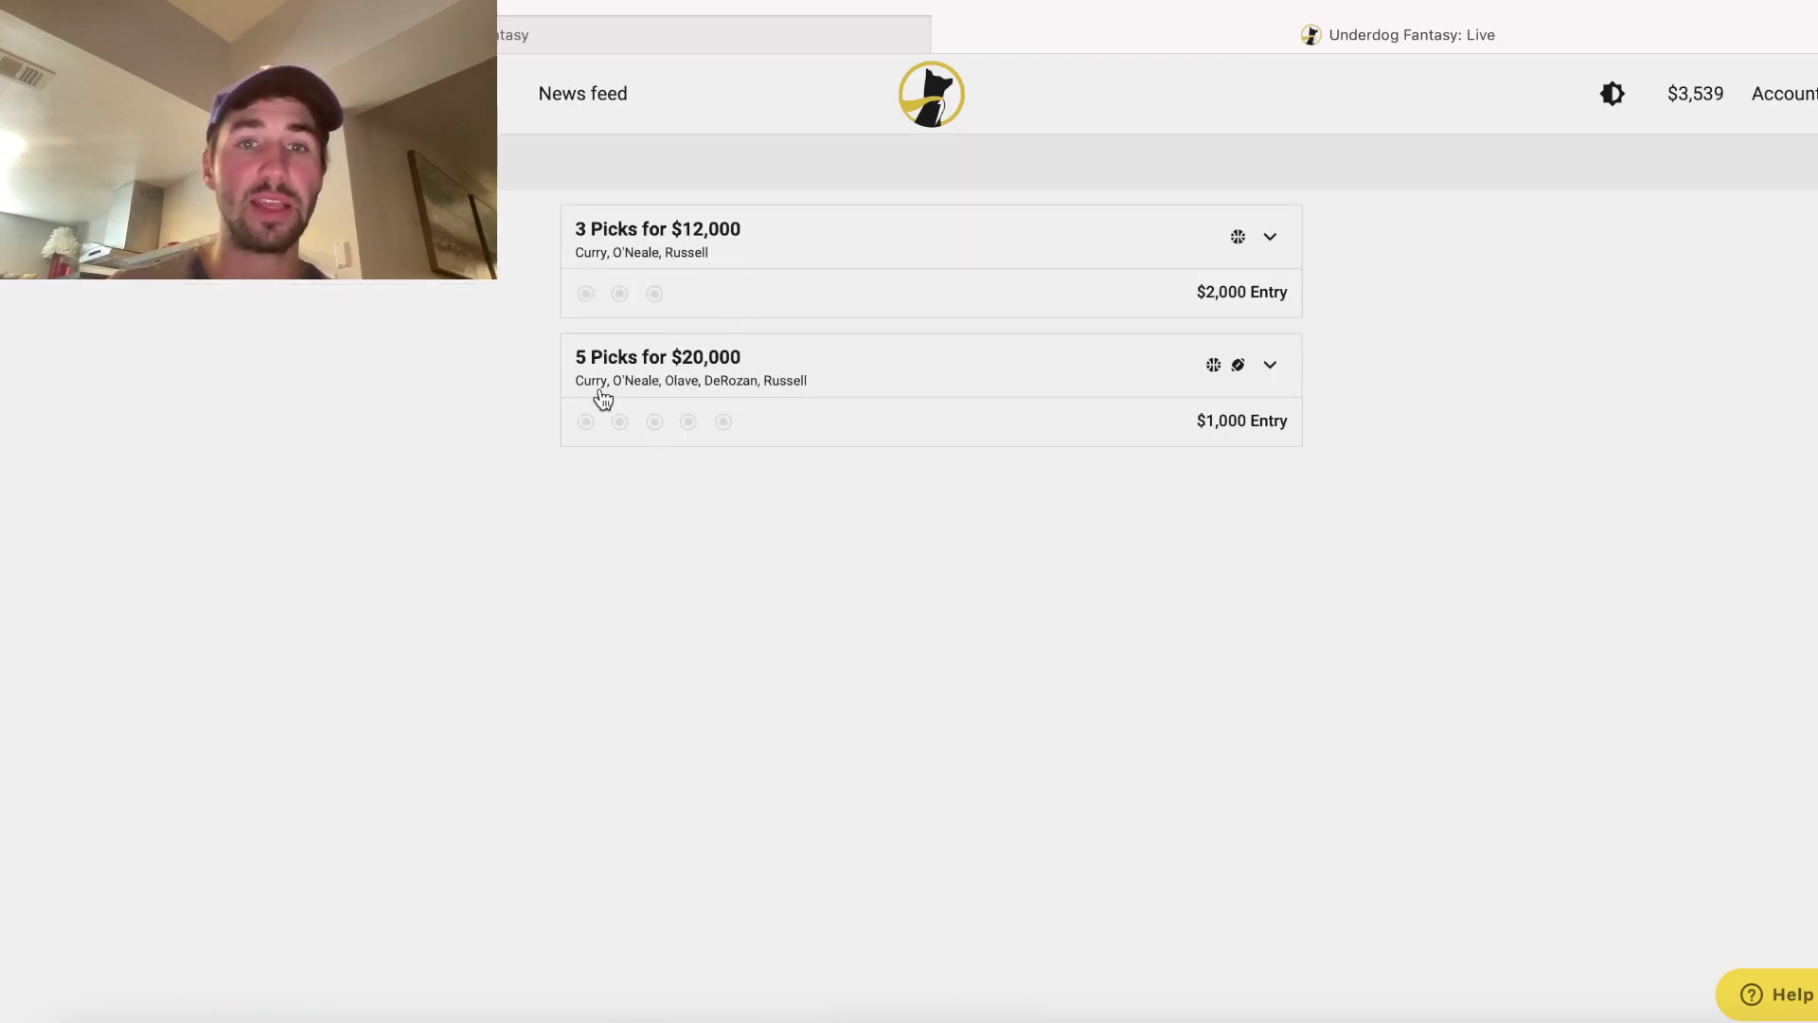
- Expand the 5 Picks for $20,000 entry, then return to the OddsJam plays table
click(775, 377)
scroll(889, 547, down, 3)
scroll(888, 547, down, 2)
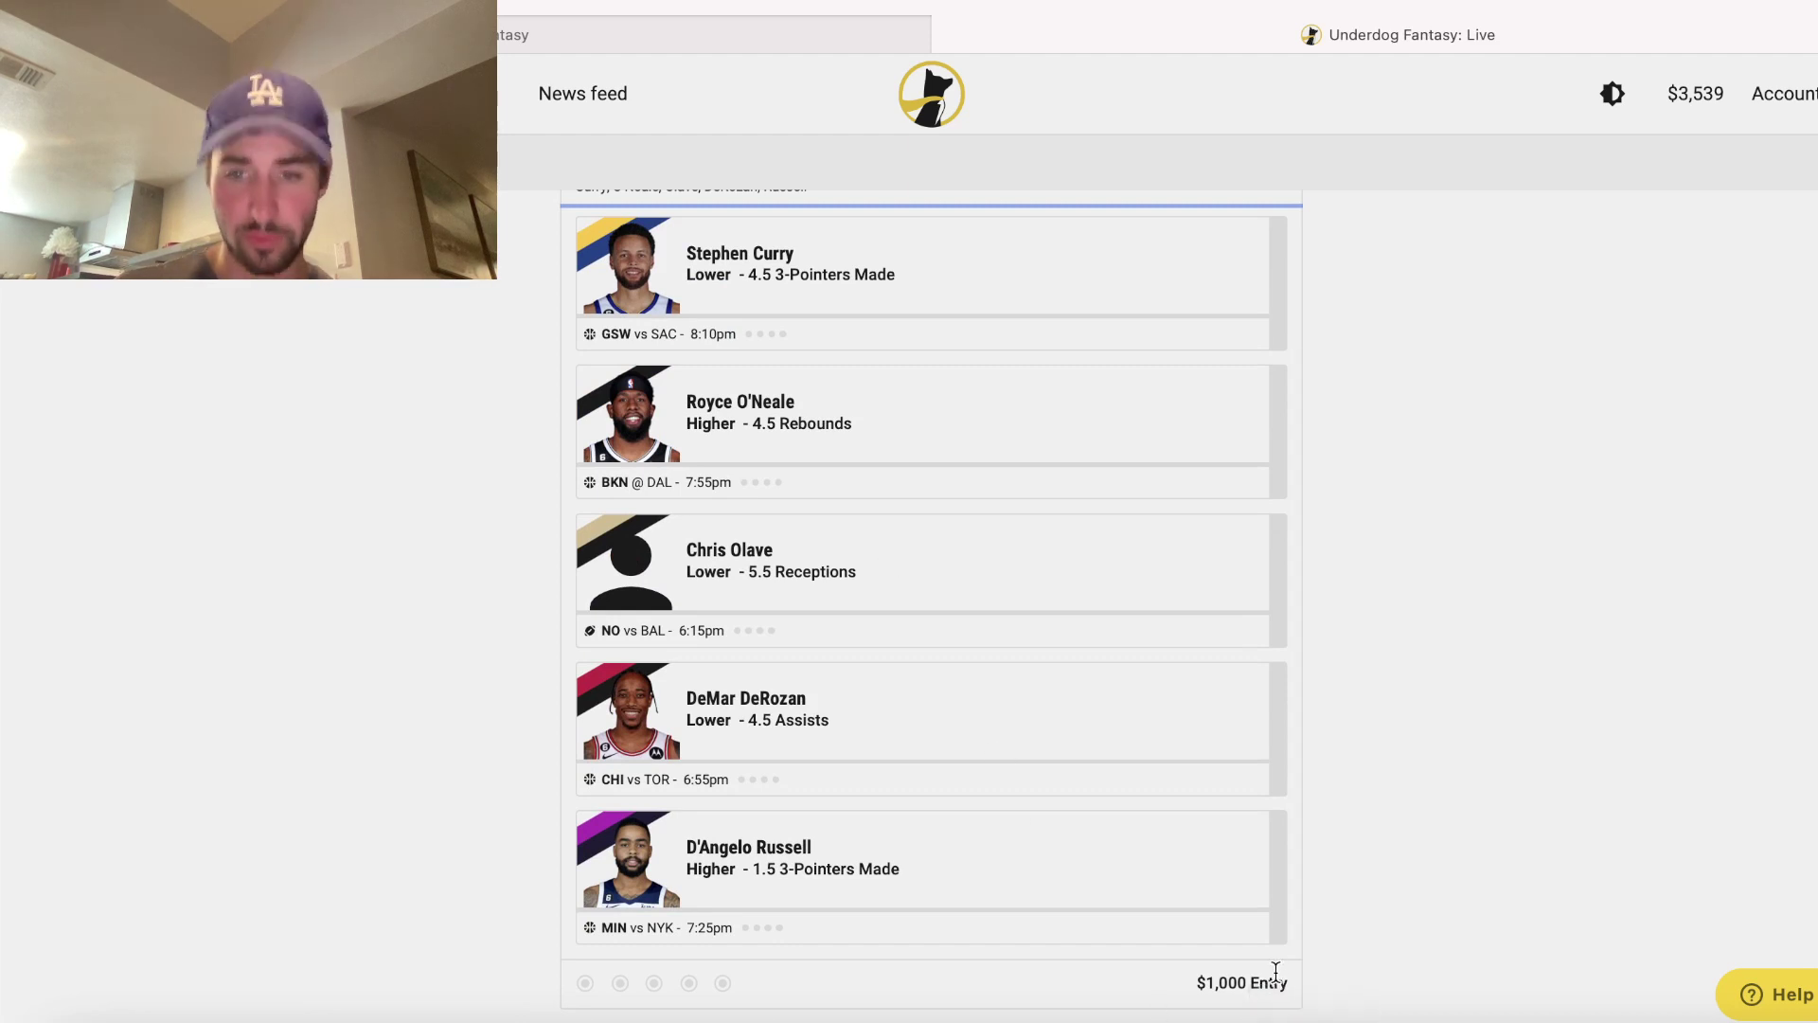
scroll(1074, 546, up, 2)
scroll(1072, 546, up, 1)
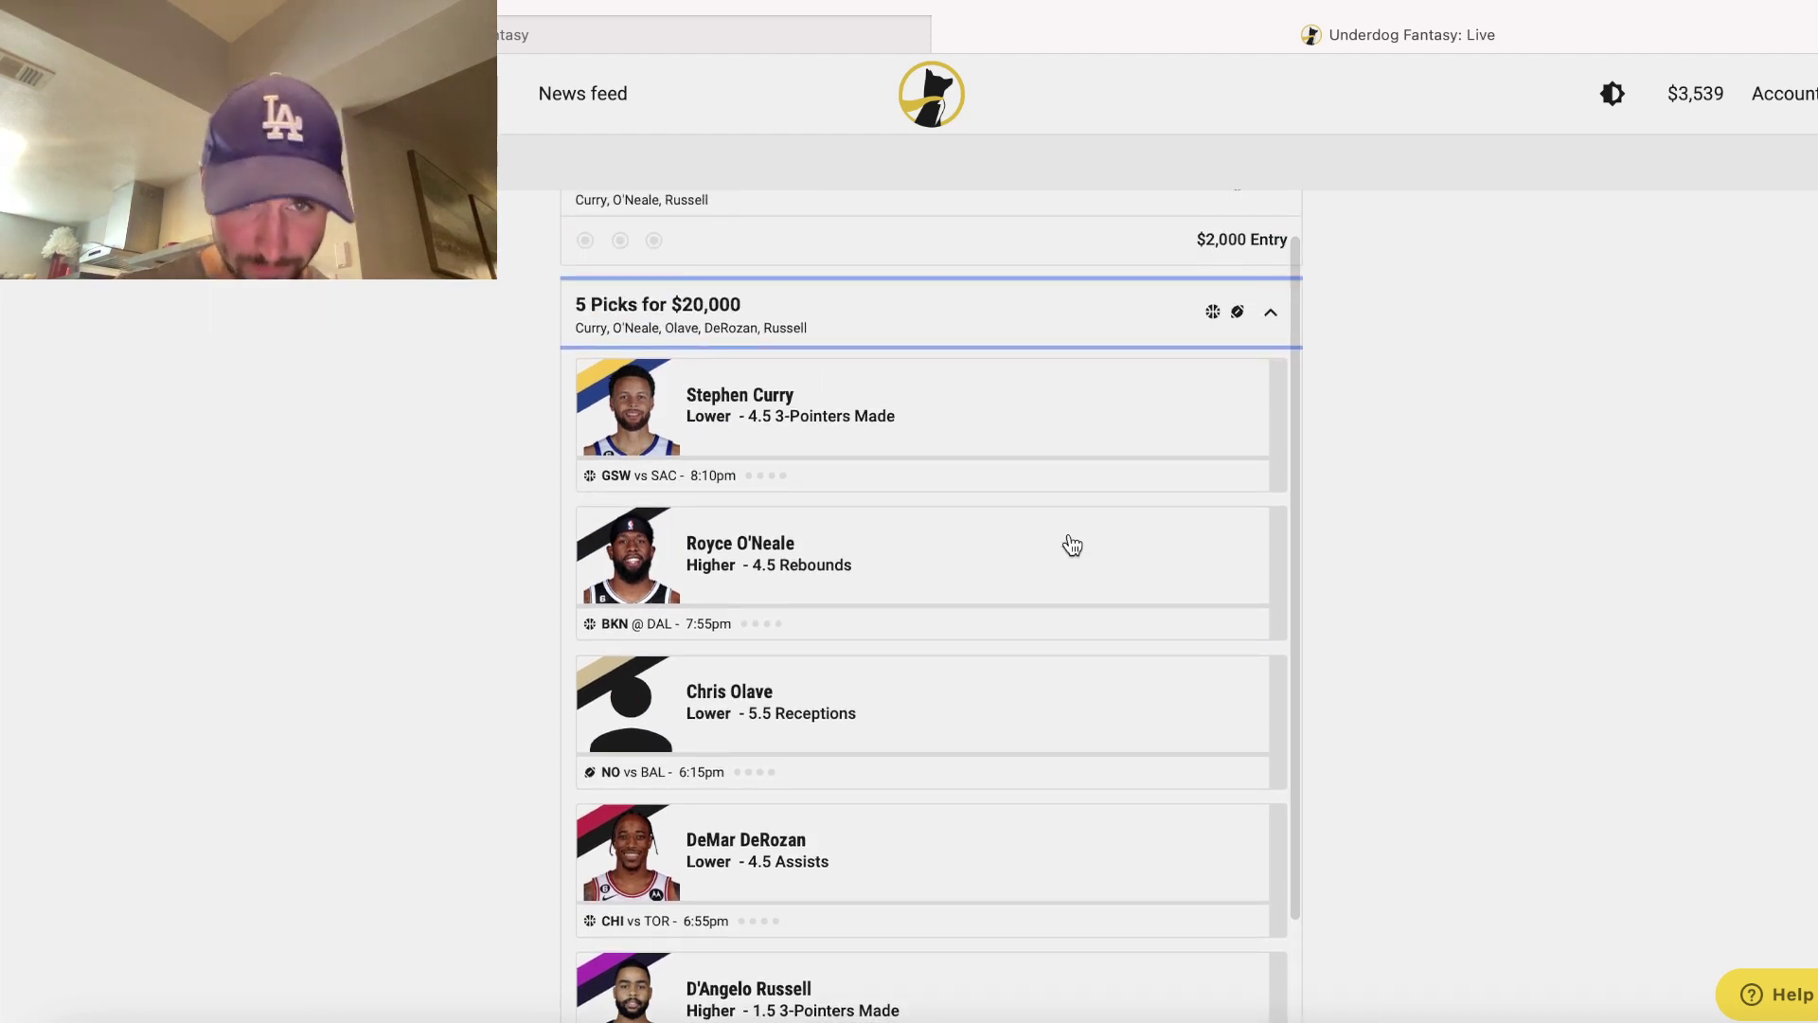
scroll(1073, 639, up, 2)
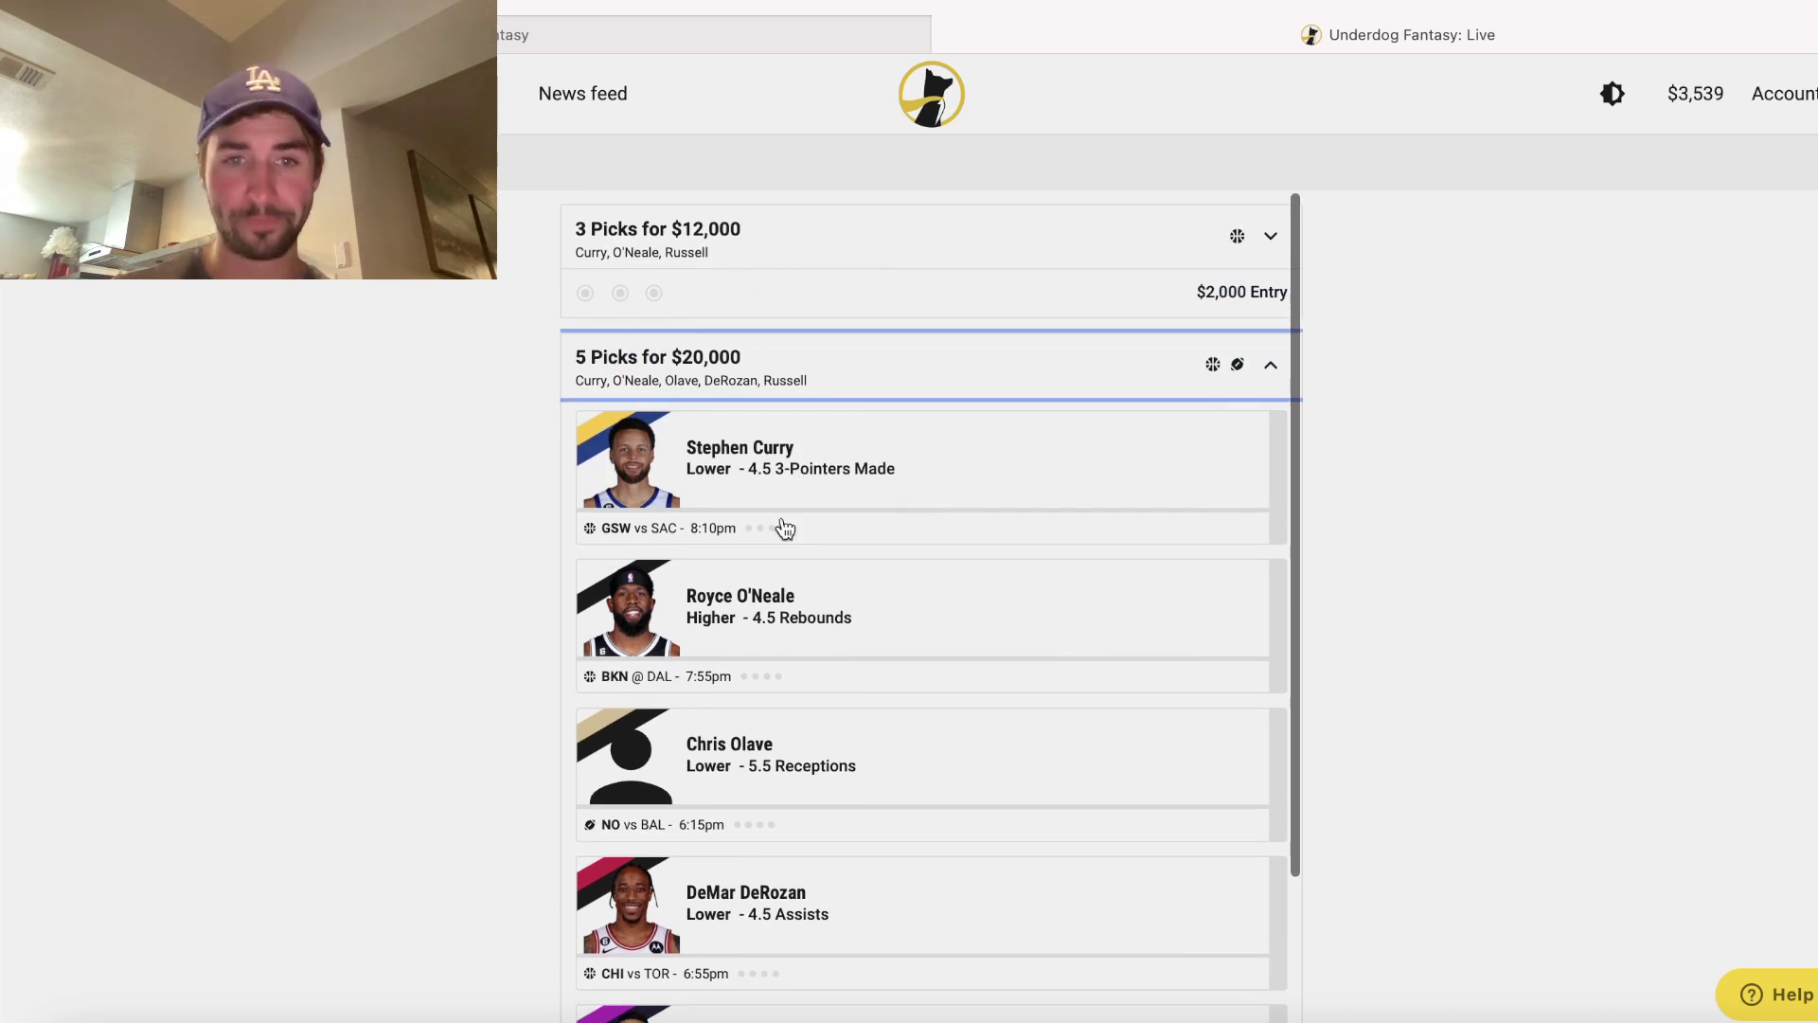
scroll(842, 853, down, 3)
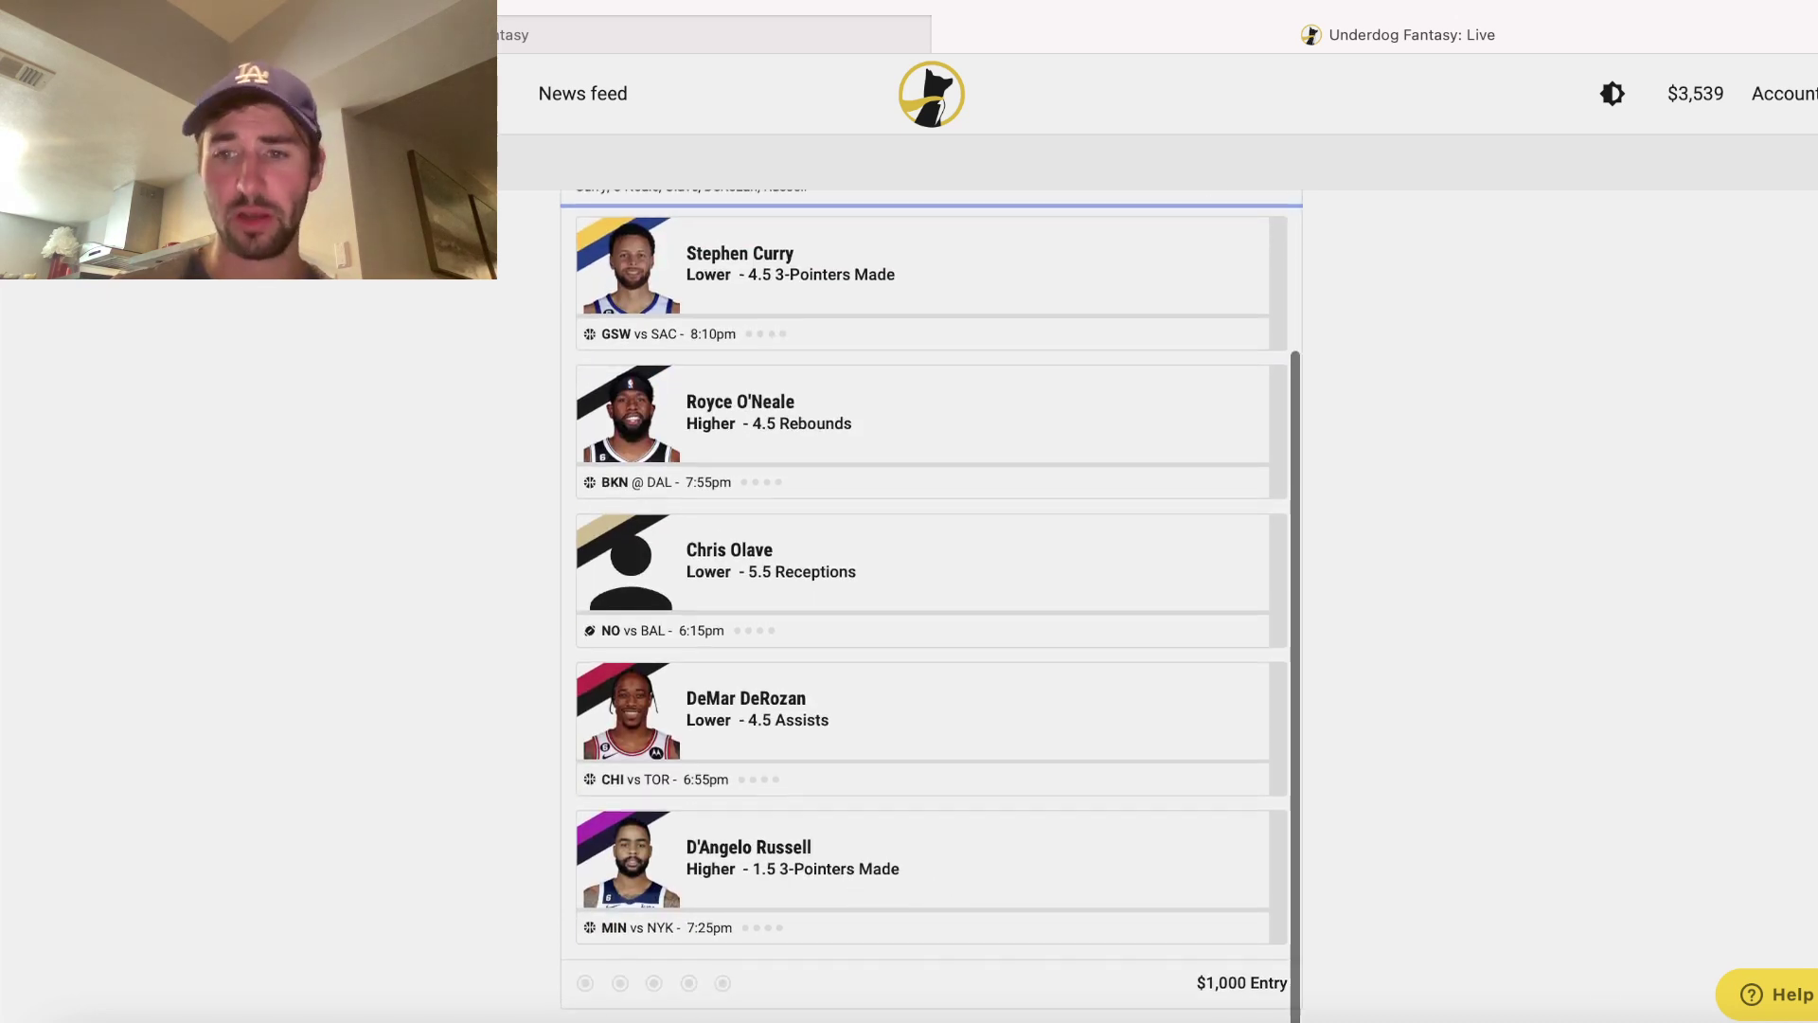
key(ctrl+Tab)
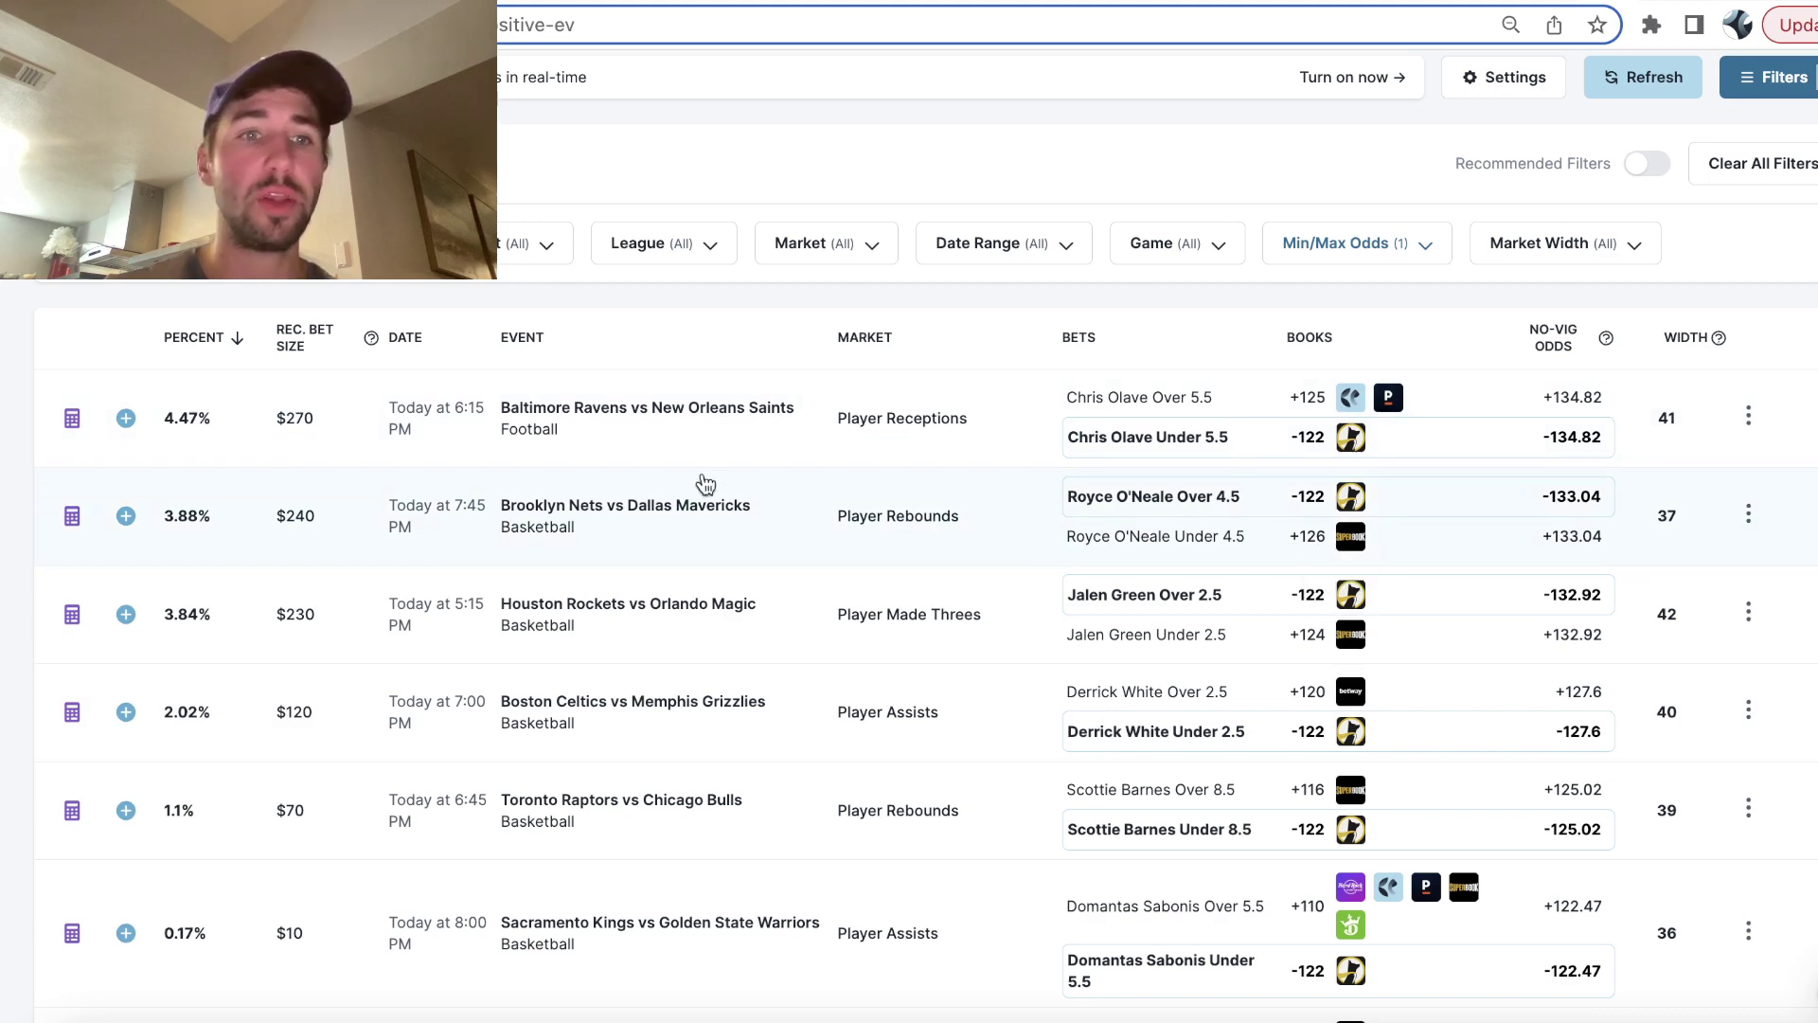
- Expand Chris Olave's Under 5.5 receptions play to show per-sportsbook odds (-122 Under, +125 Over)
click(739, 427)
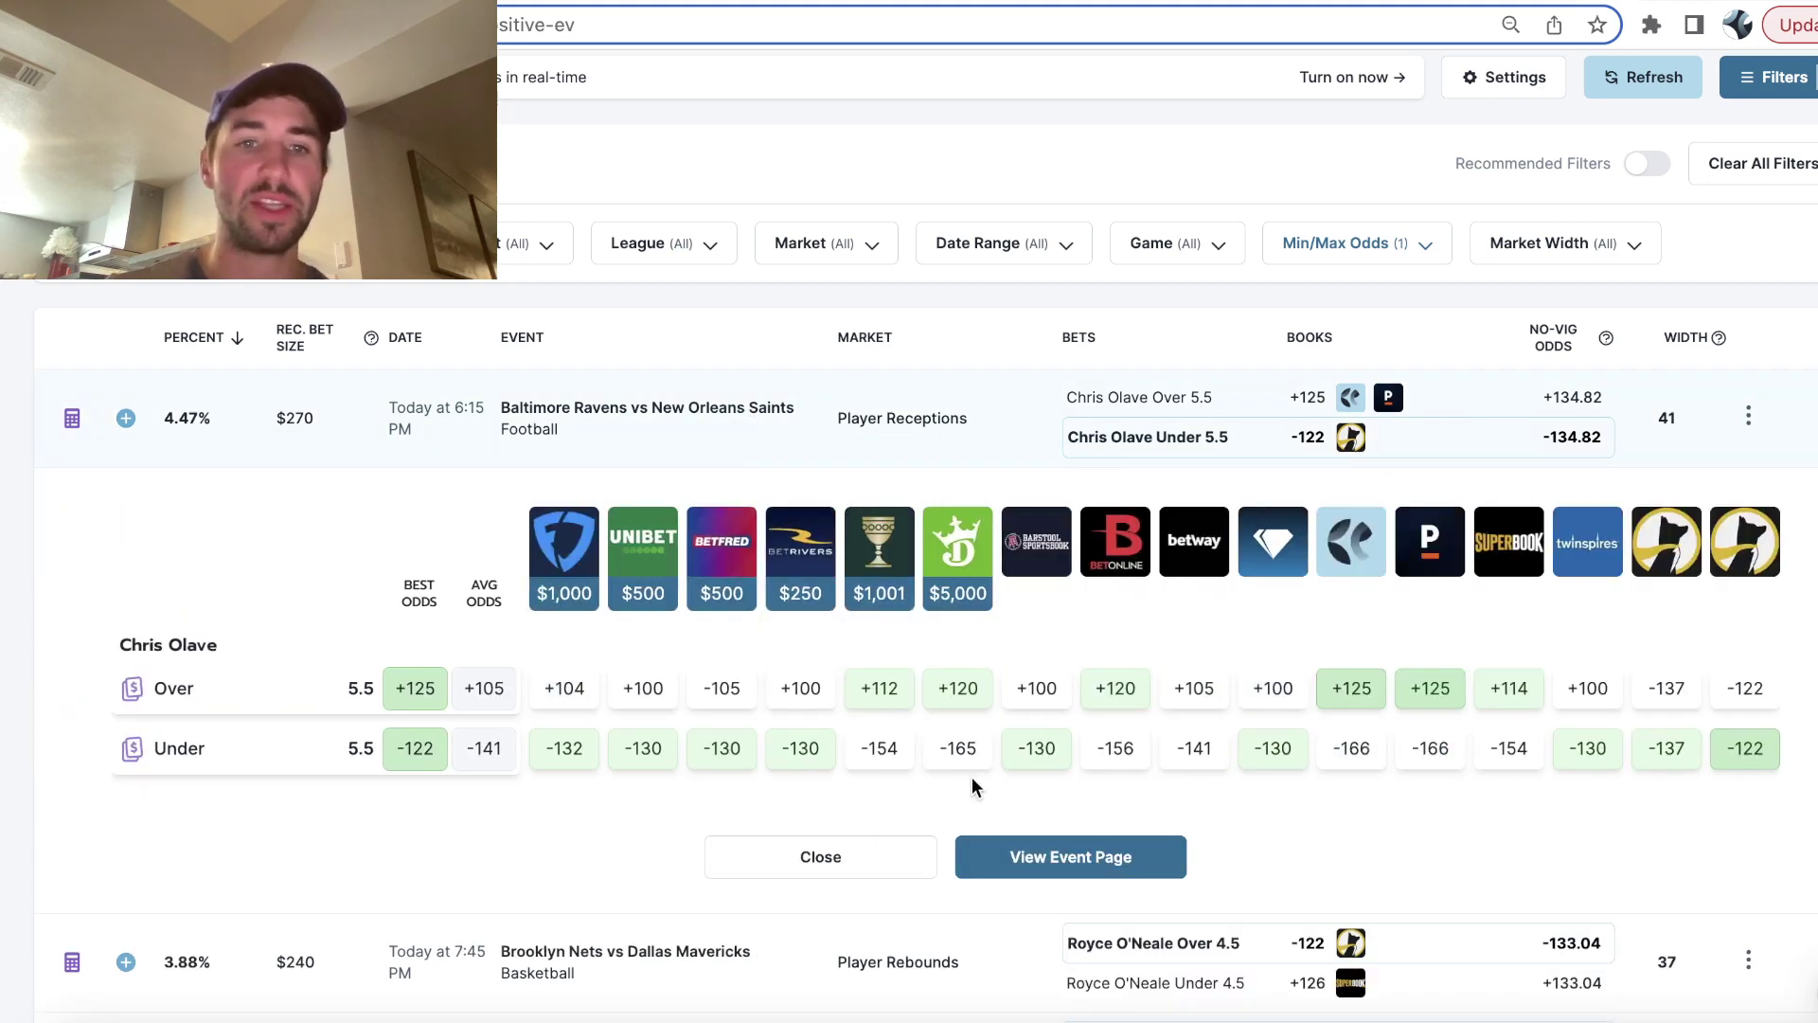
scroll(1231, 701, down, 3)
scroll(1230, 701, down, 3)
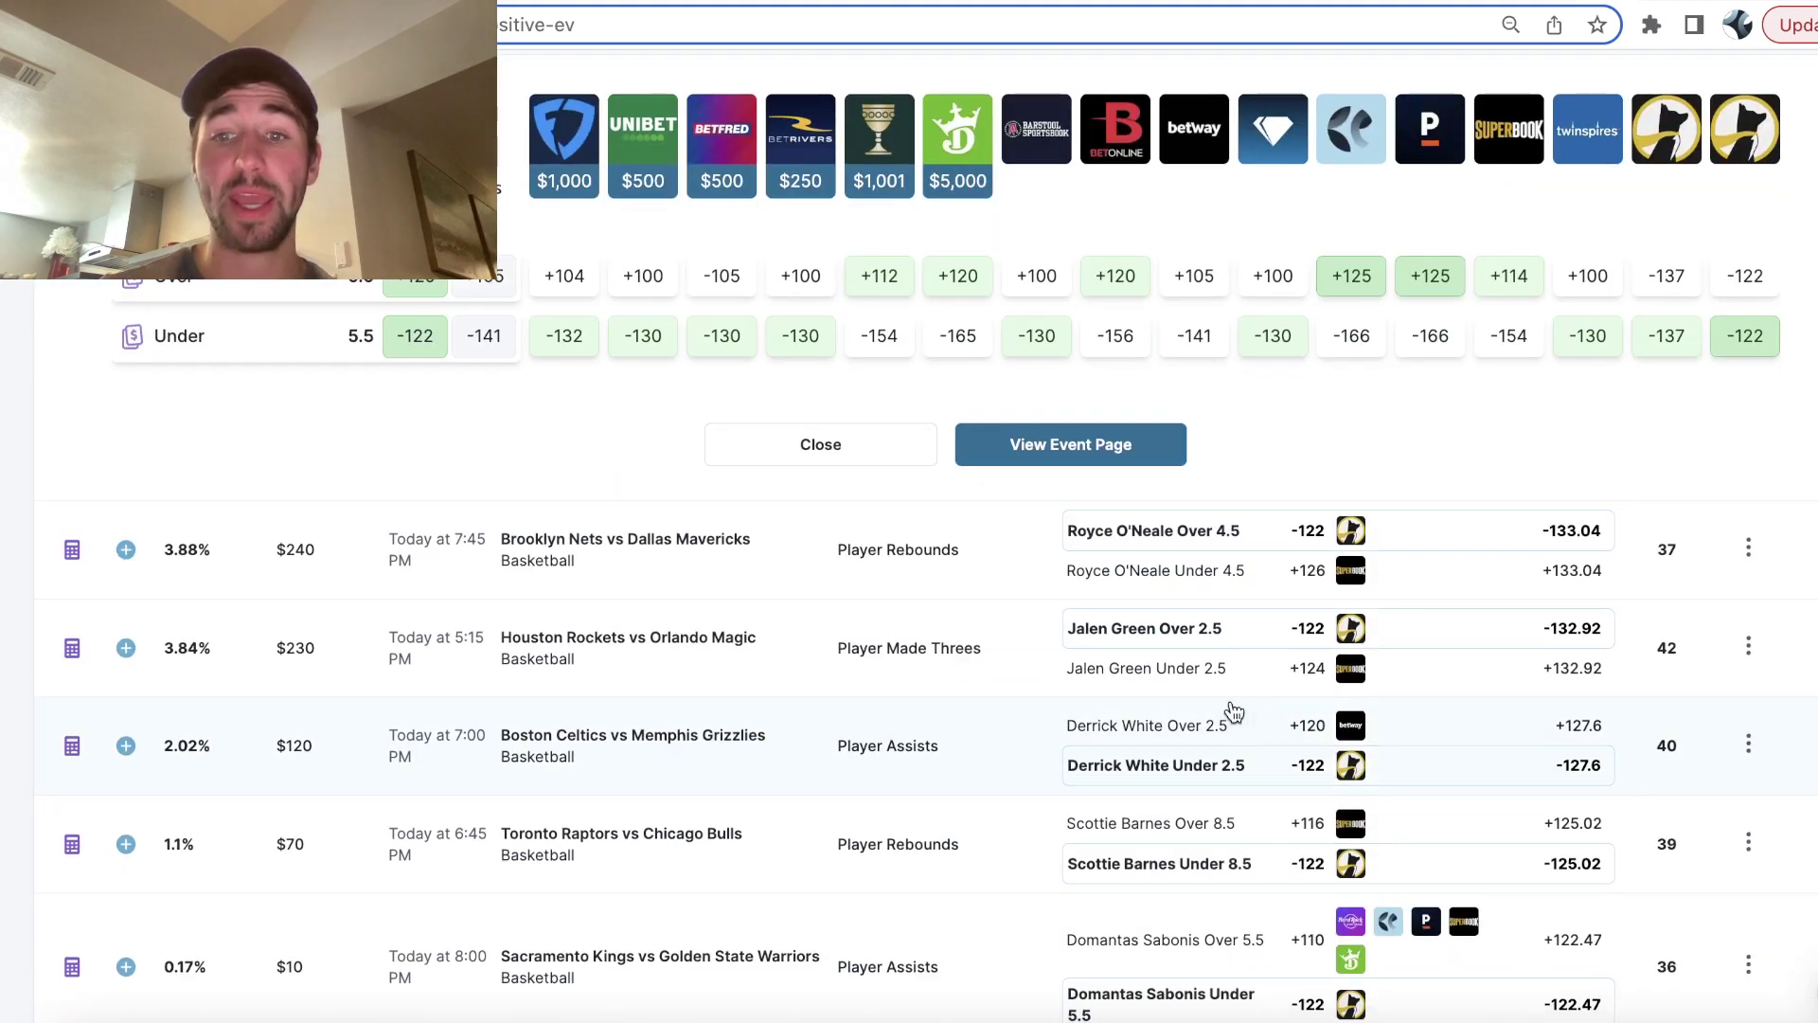